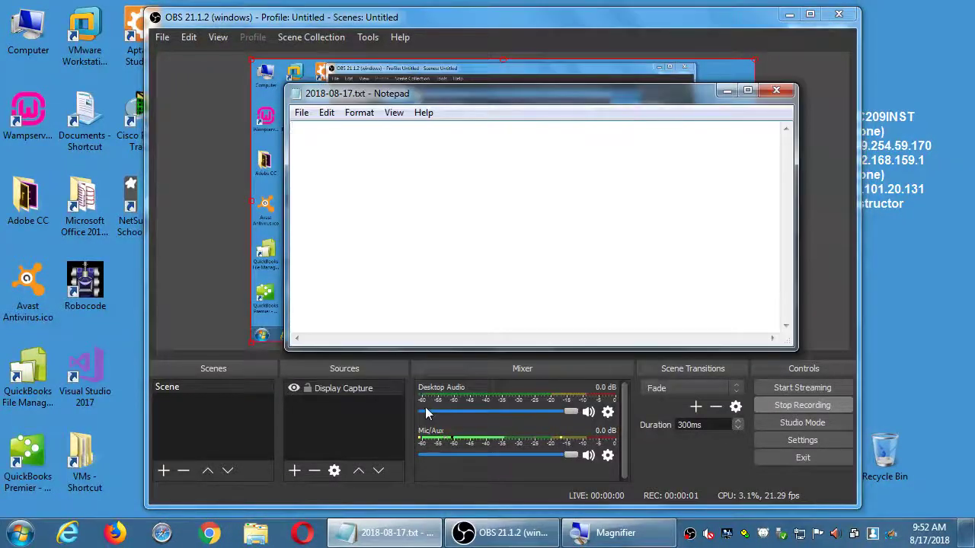
Enter the heading "Wrap up on YouTube" in the empty note and begin an indented line under it.
key(super+plus)
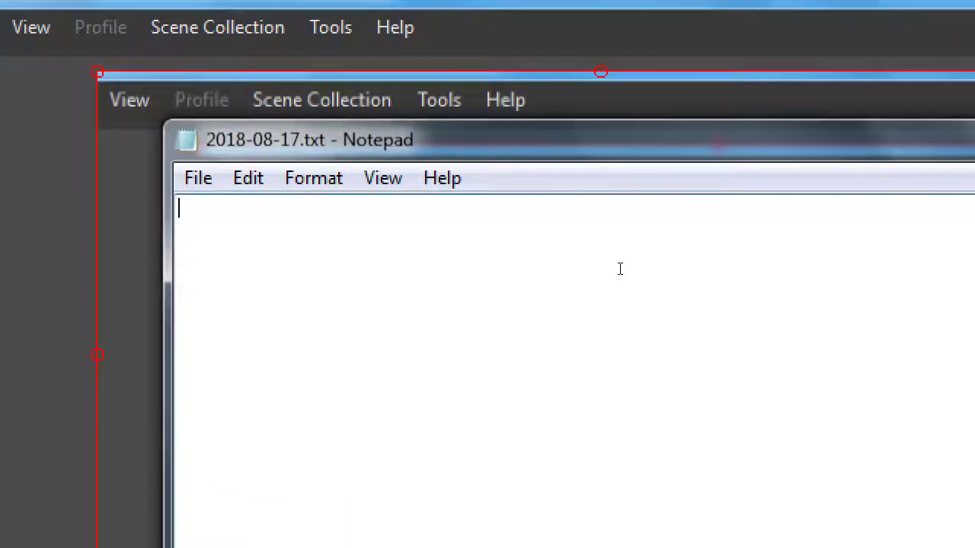
text(wrap up on YouTube)
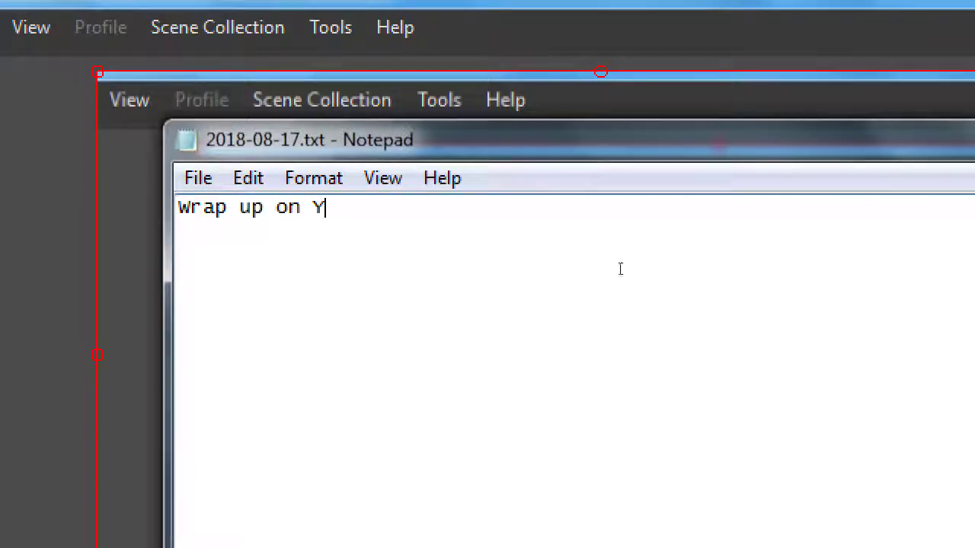
key(Return)
key(Tab)
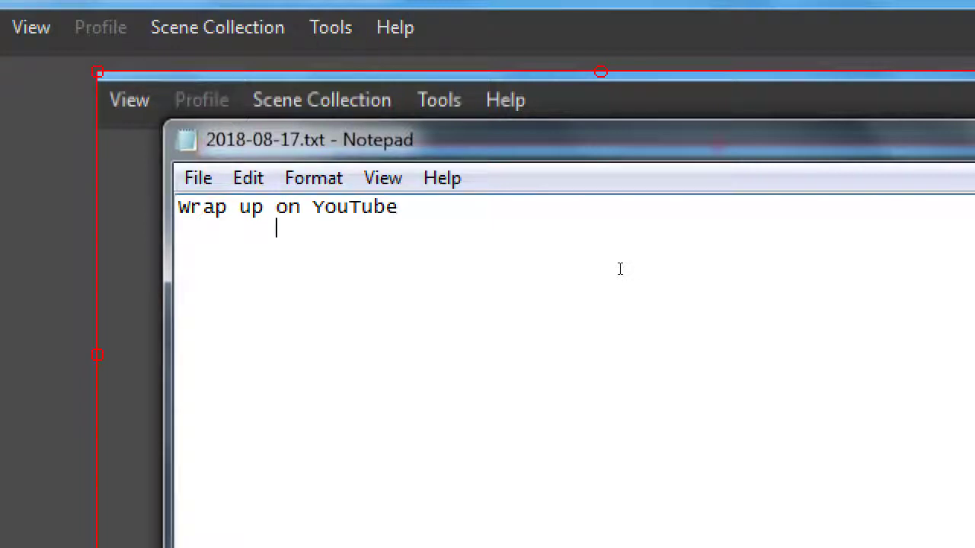
text(Optizim)
key(BackSpace)
key(BackSpace)
key(BackSpace)
key(BackSpace)
key(BackSpace)
key(BackSpace)
key(BackSpace)
Write the sub-item "SEO for YouTube (optimizing your video for views)" and begin another indented line.
text(SEO for YouTube )
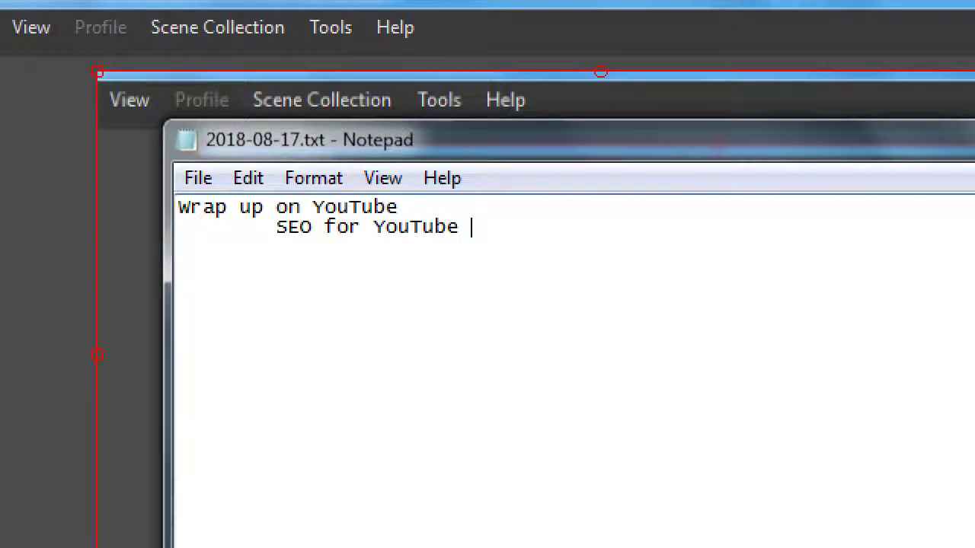
text((optimizing your)
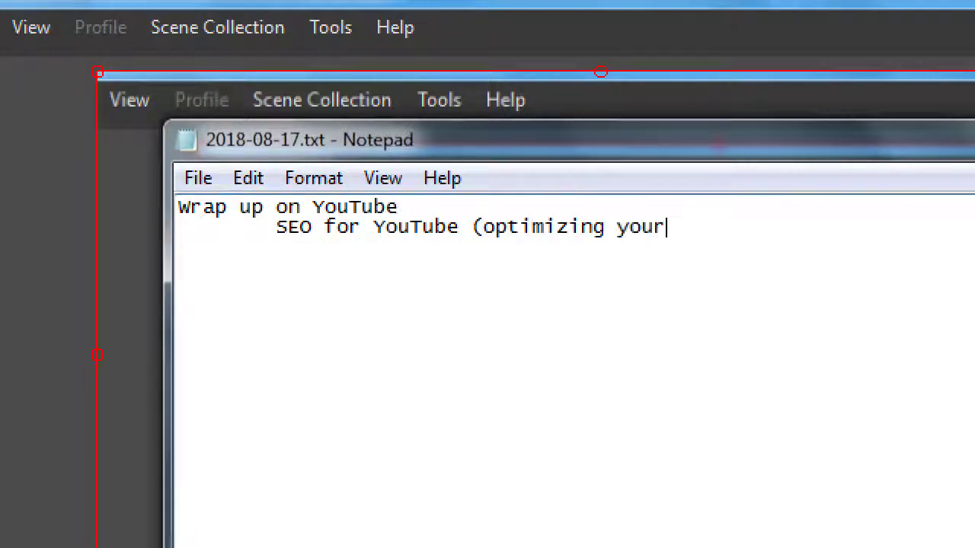
text( video for views)
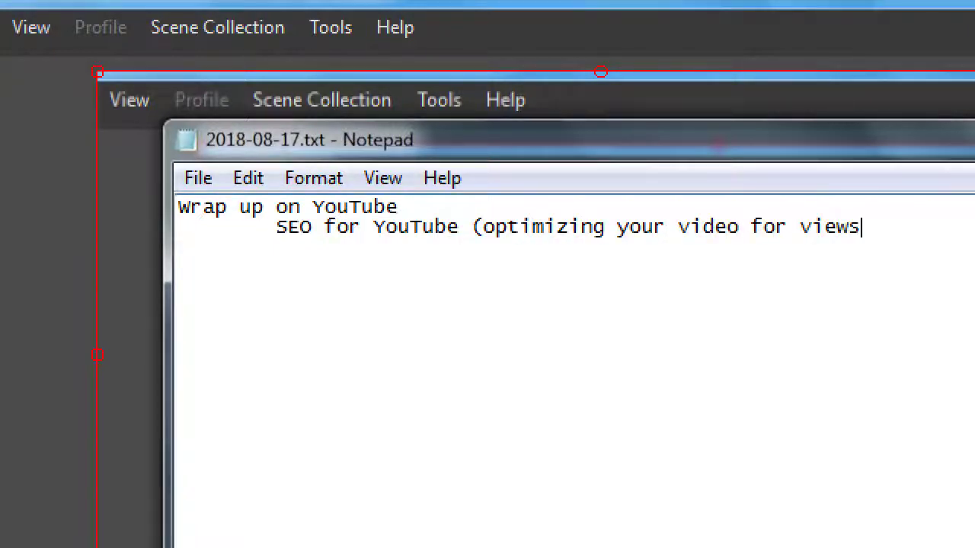
text())
key(Return)
key(Tab)
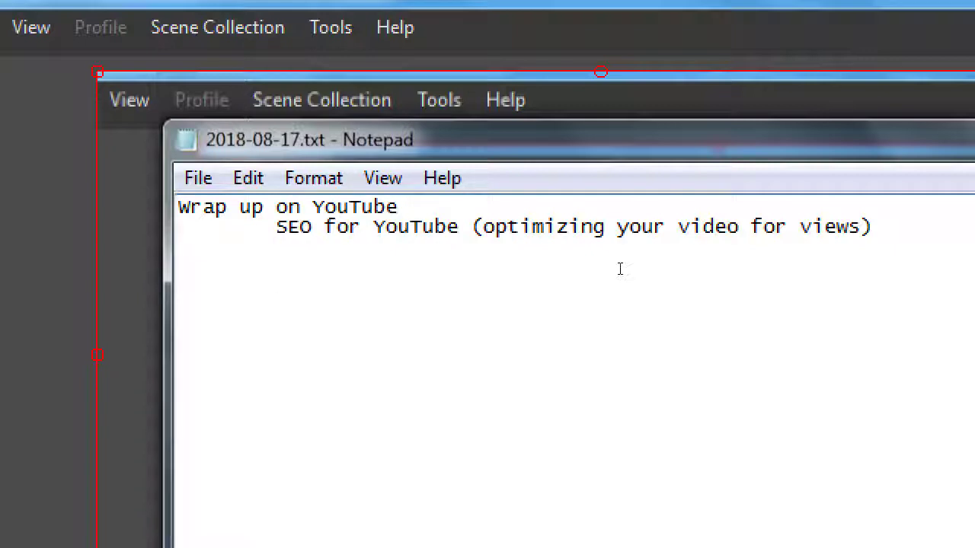
Write the sub-item "Monetization (making money on YouTube)" and begin another indented line.
text(Monetiz)
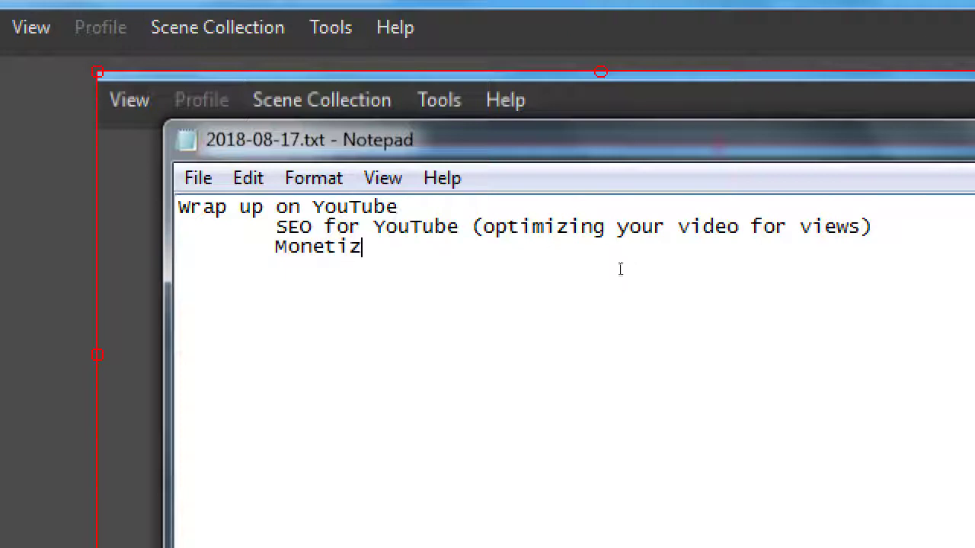
text(ation (making mon)
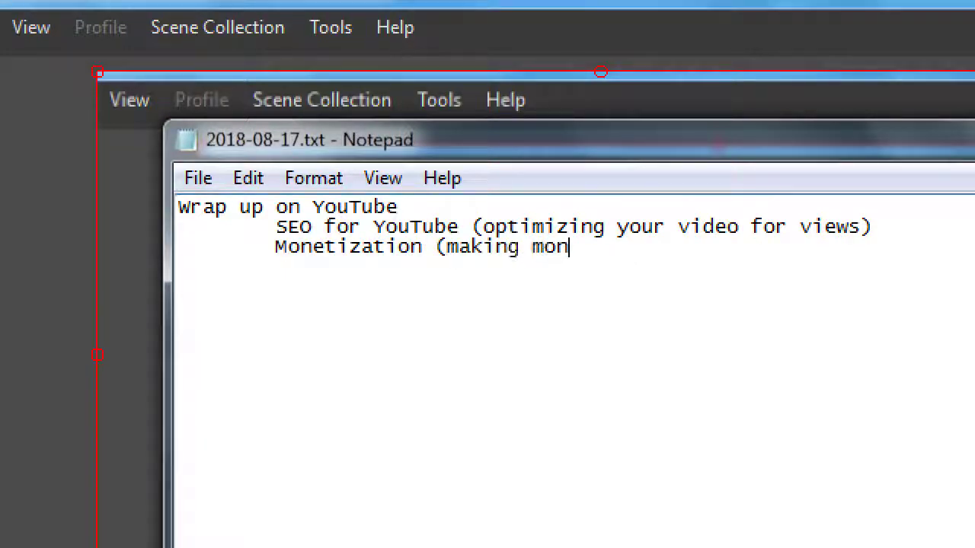
text(ey on YouTube))
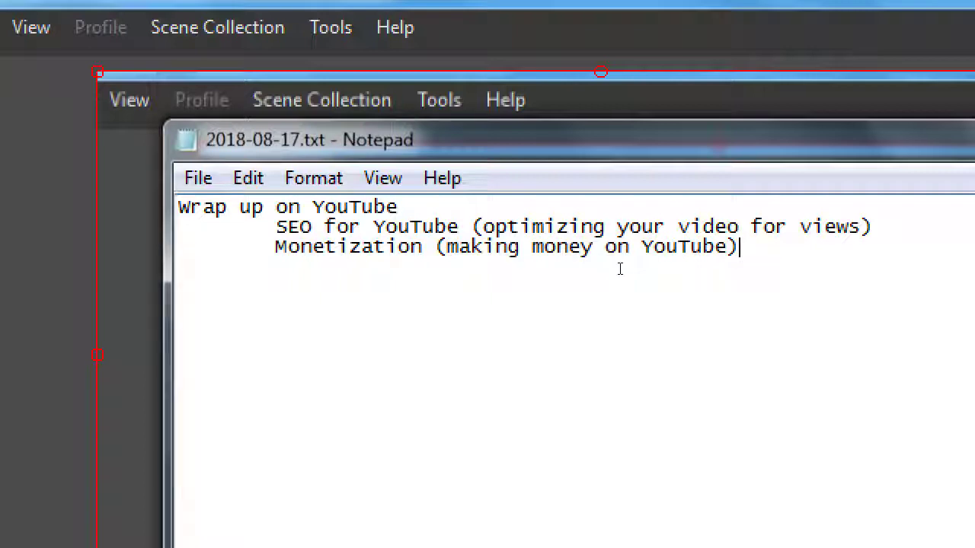
key(Return)
key(Tab)
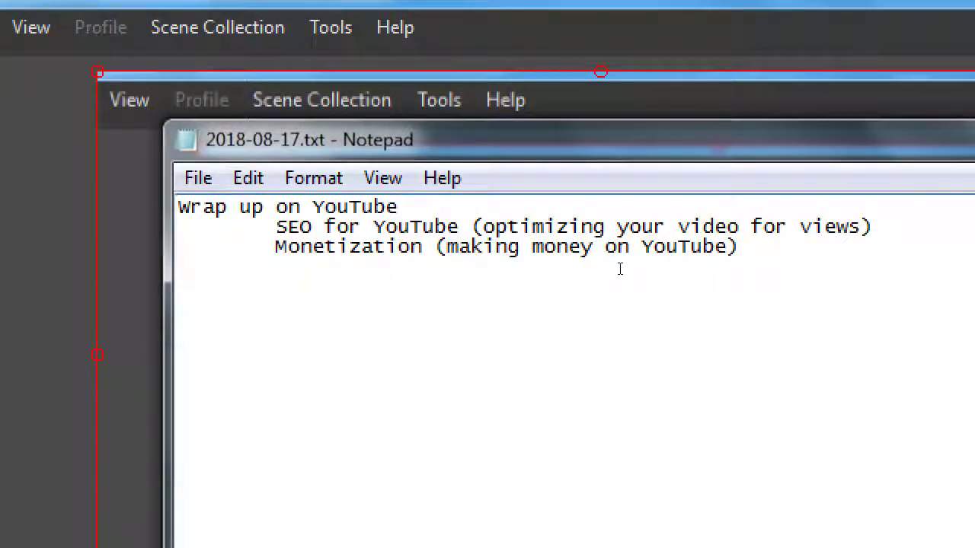
Write "Getting views on YouTube" as the third sub-item under the YouTube heading.
text(Getting views)
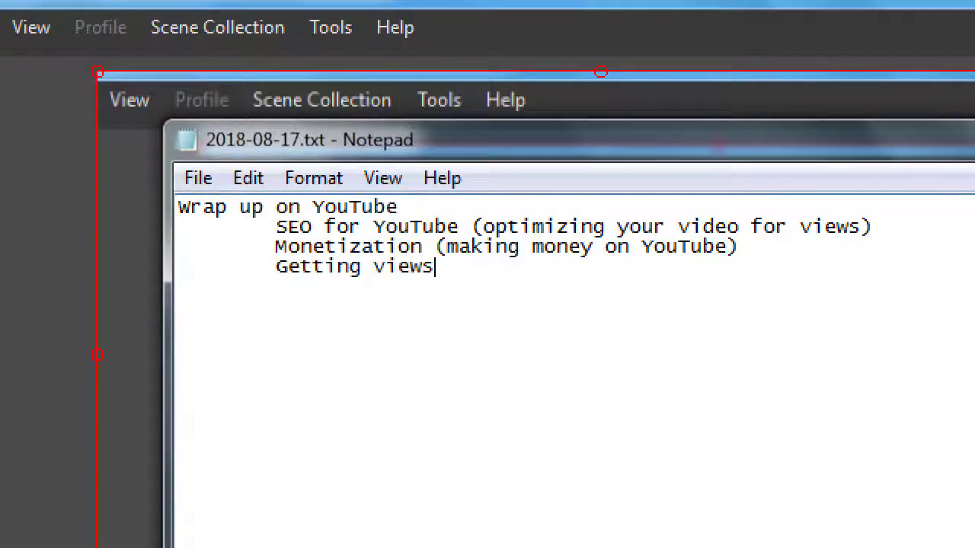
text( on You)
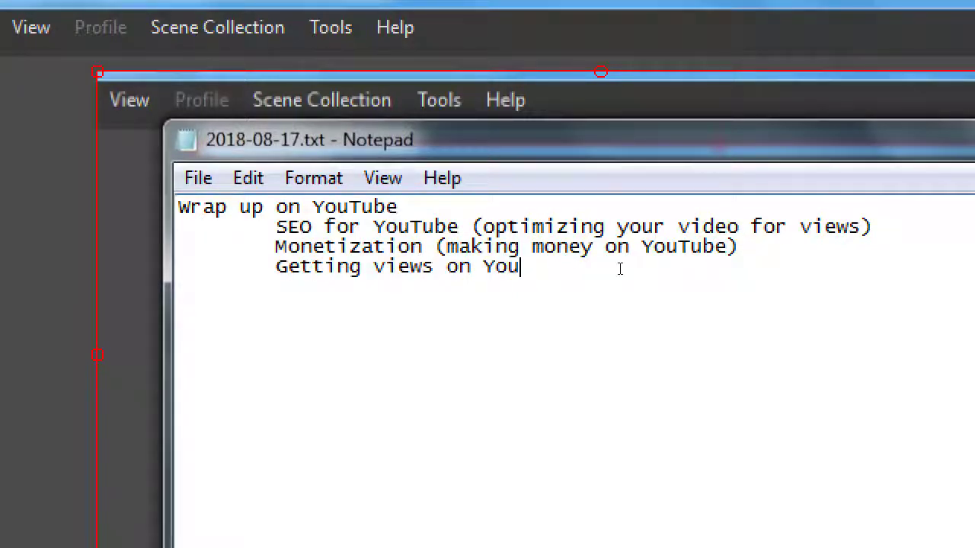
text(Tube)
After a blank line, add the heading "Podcasts" with the indented sub-item "Soundcloud", without a leading dash.
key(Return)
key(Return)
text(Podcasts)
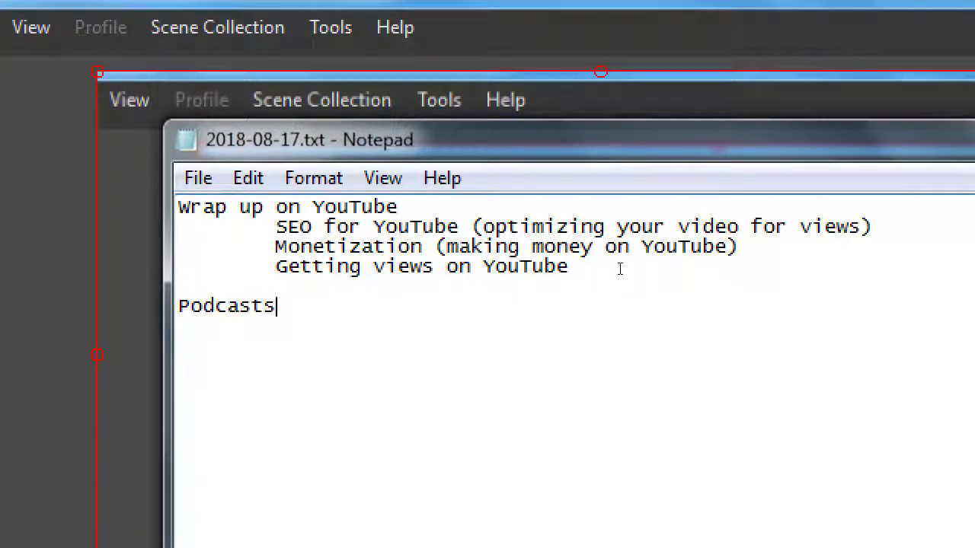
key(Return)
key(Tab)
text(- Sound)
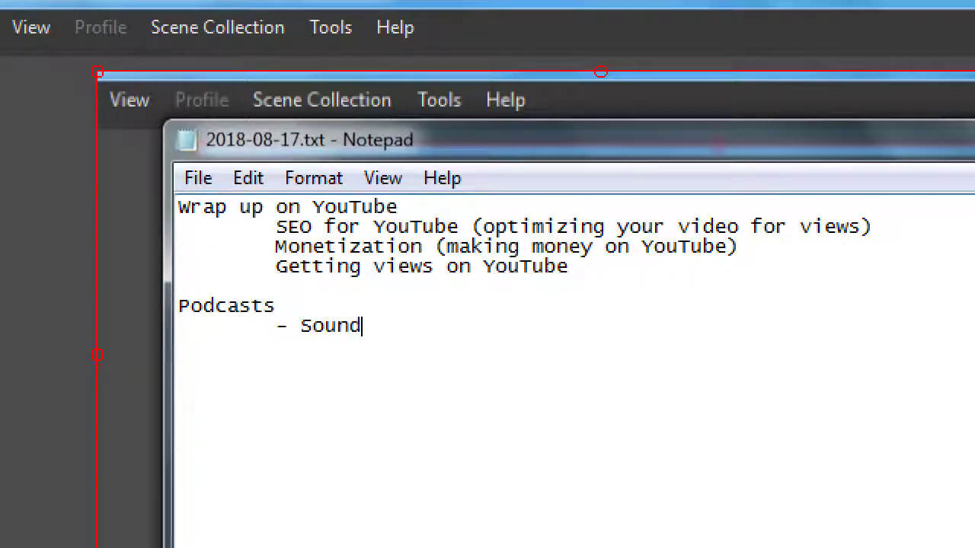
text(cloud)
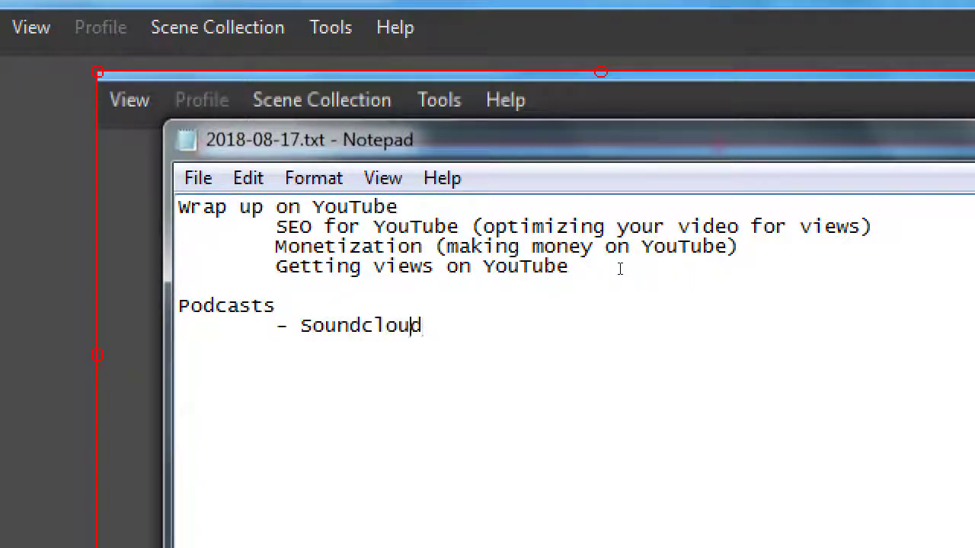
key(Left)
key(Left)
key(Left)
key(ctrl+Left)
key(BackSpace)
key(BackSpace)
key(End)
Add the indented sub-item "Hardware/Software" below Soundcloud in the Podcasts section.
key(Return)
key(Tab)
text(Hardware/)
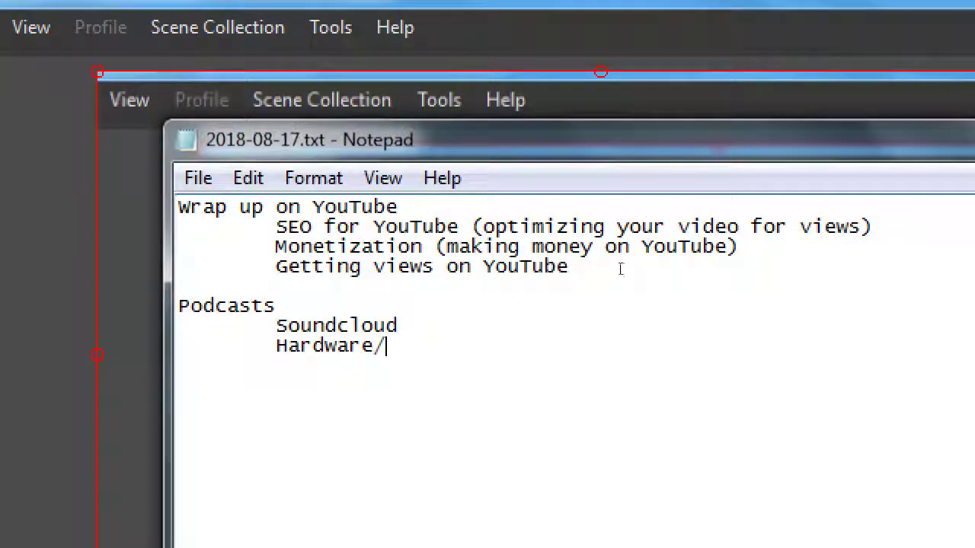
text(Software)
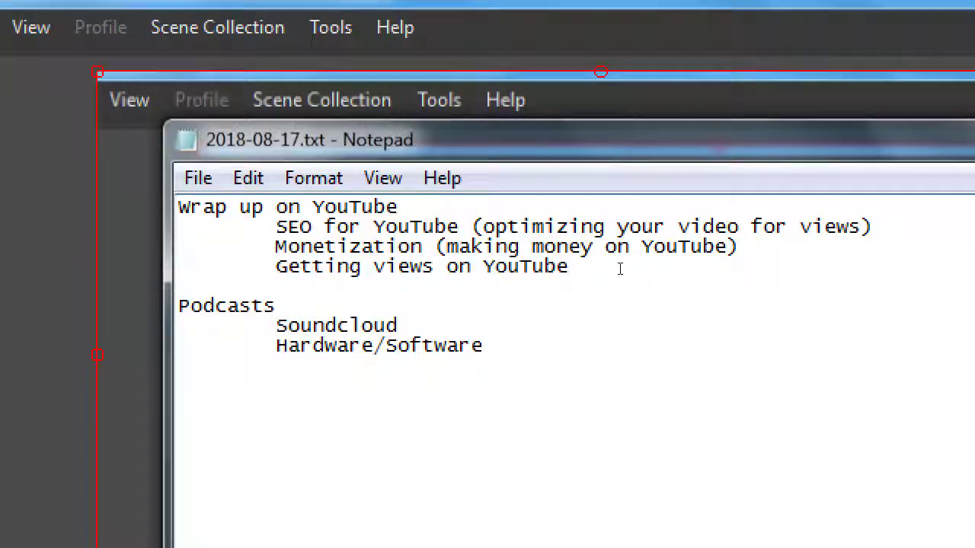
After a blank line, add the heading "Patreon" with the indented sub-item "Making money online".
key(Return)
key(Return)
text(Patreon)
key(Return)
key(Tab)
text(Making mon)
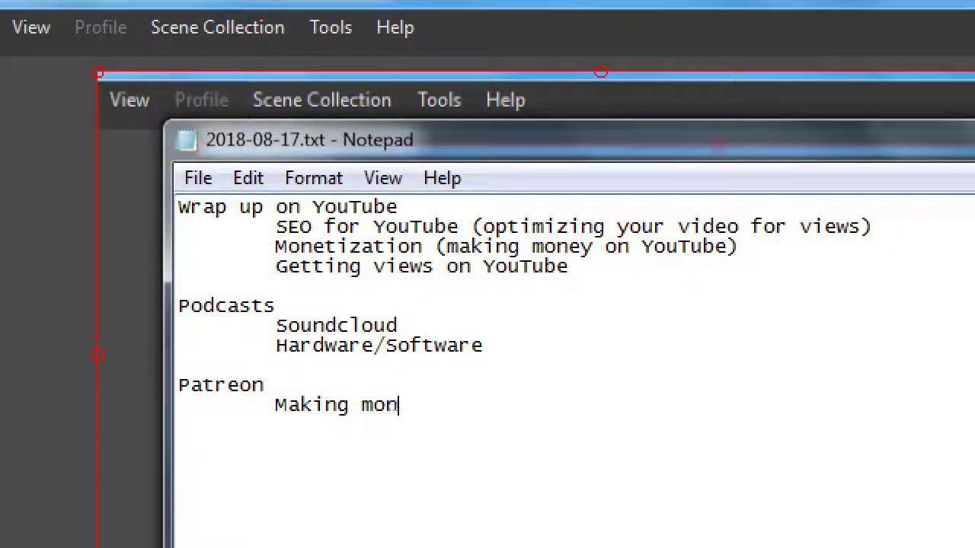
text(ey online)
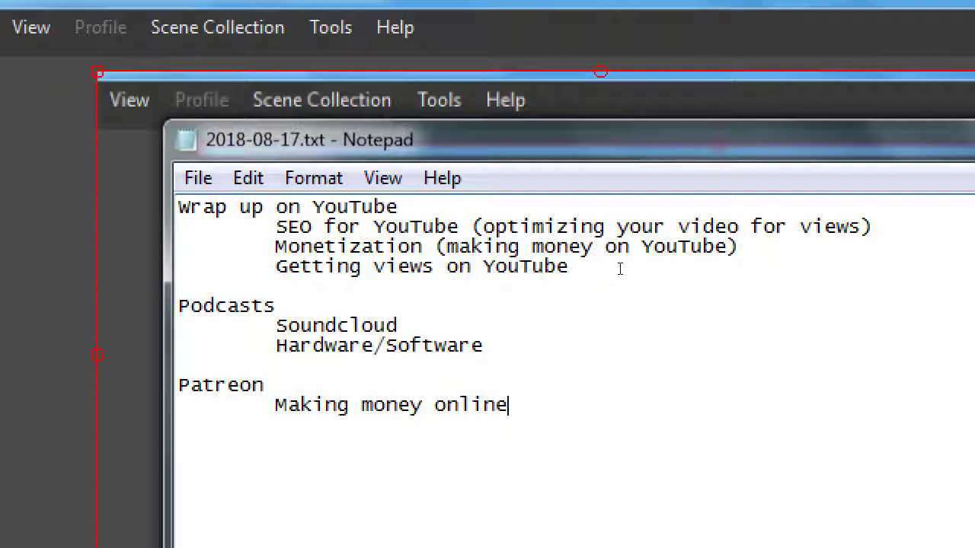
Switch to Chrome, go to youtube.com and open its sign-in page.
key(super+minus)
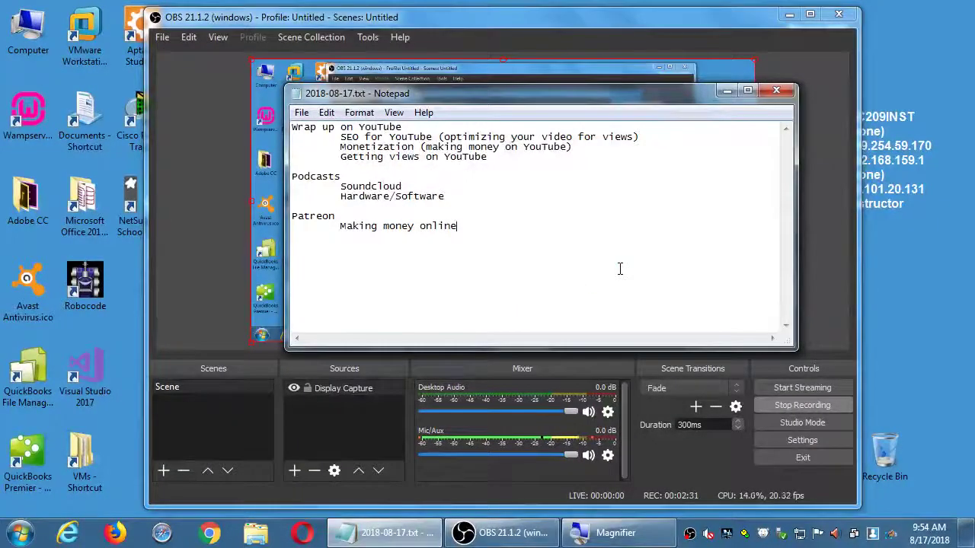
key(super+d)
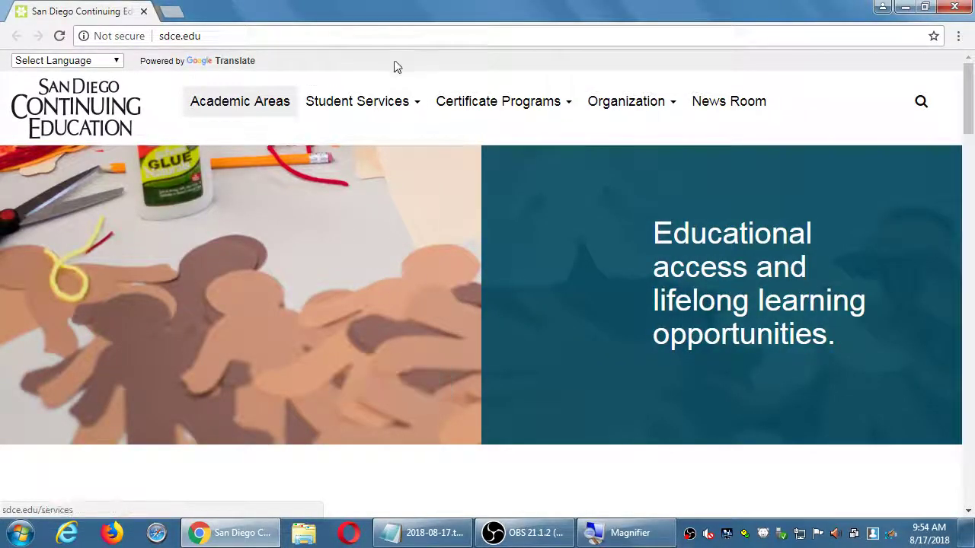
click(406, 38)
text(youtube.com)
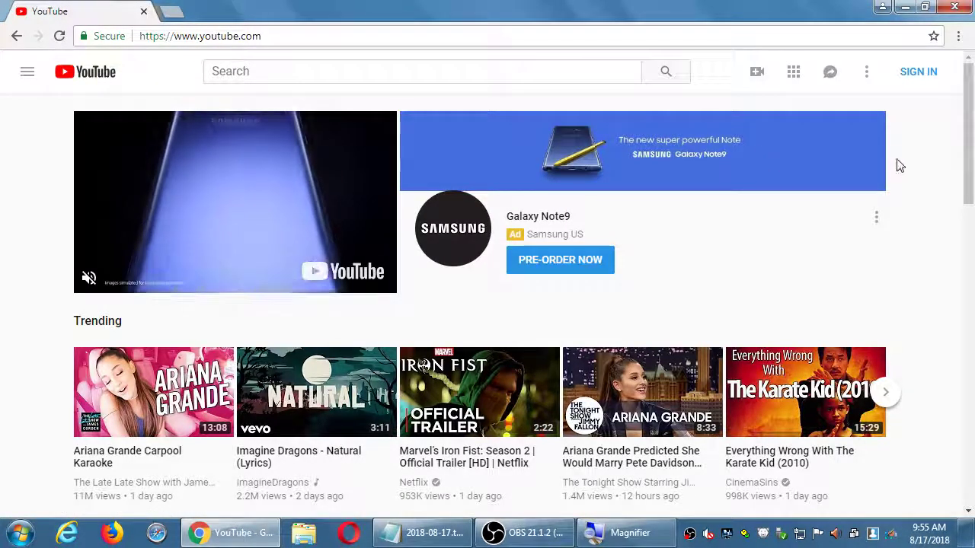
click(919, 72)
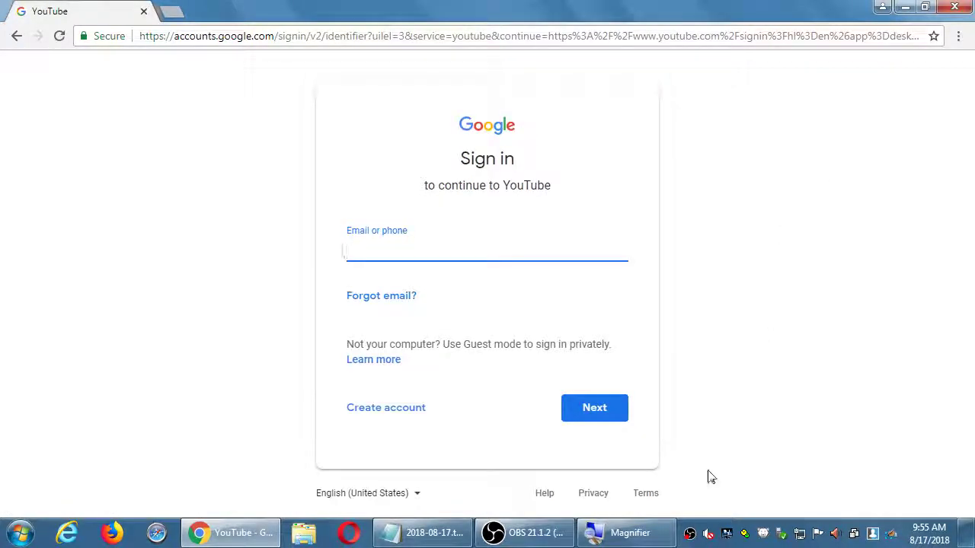
Bring up OBS and minimize it again, and block YouTube's request to show notifications.
click(525, 533)
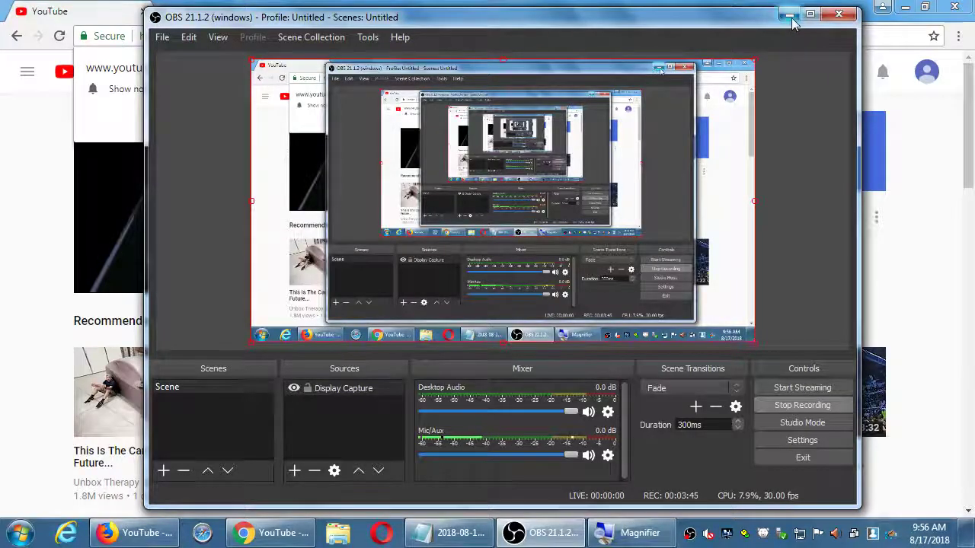
click(797, 14)
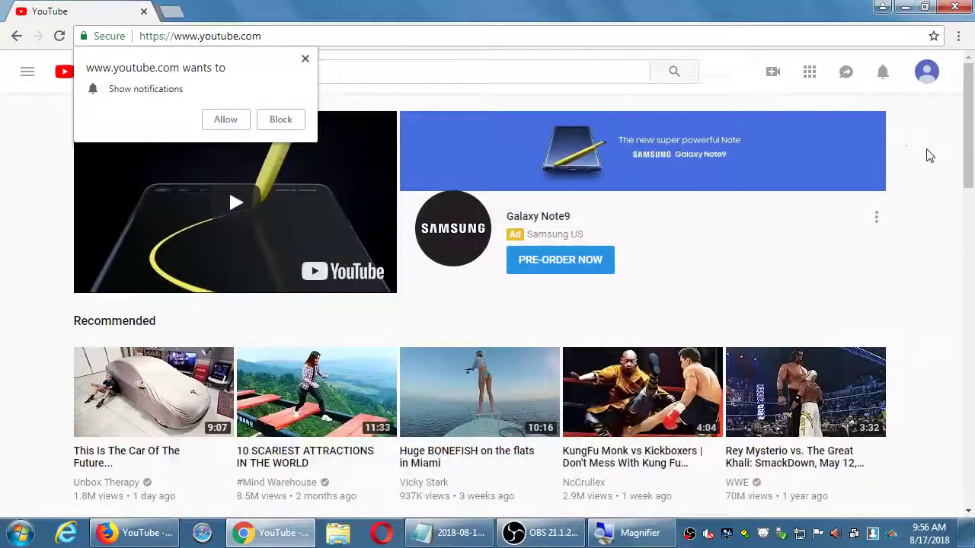
click(275, 119)
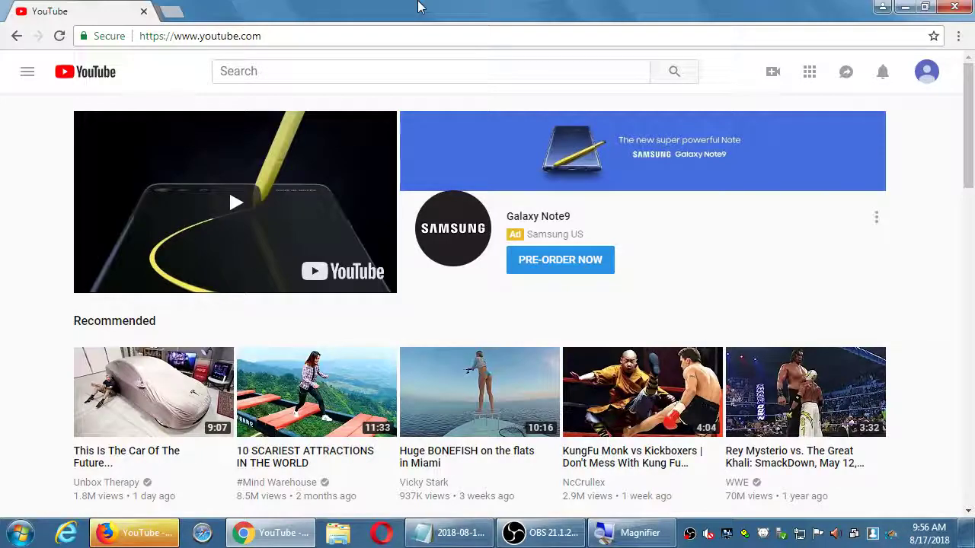
scroll(451, 185, down, 4)
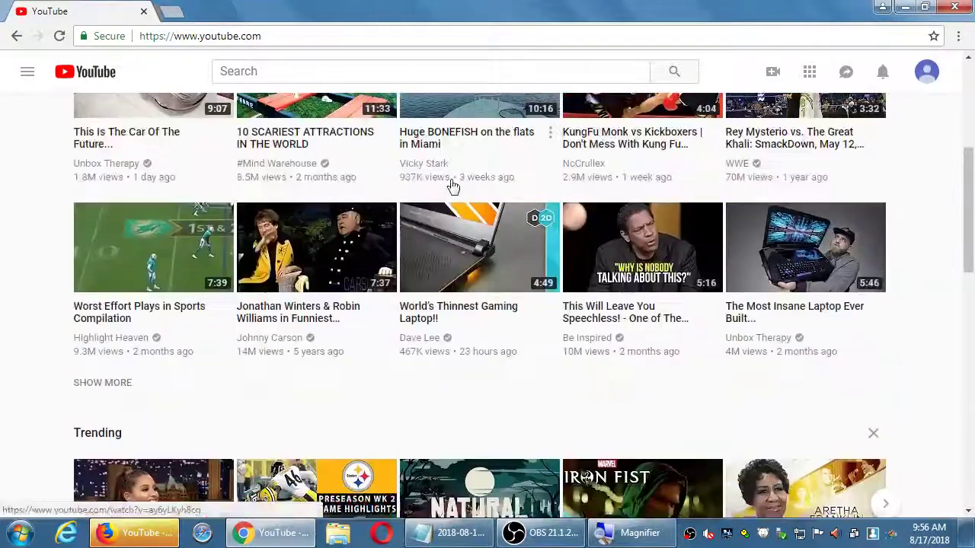
scroll(452, 185, down, 2)
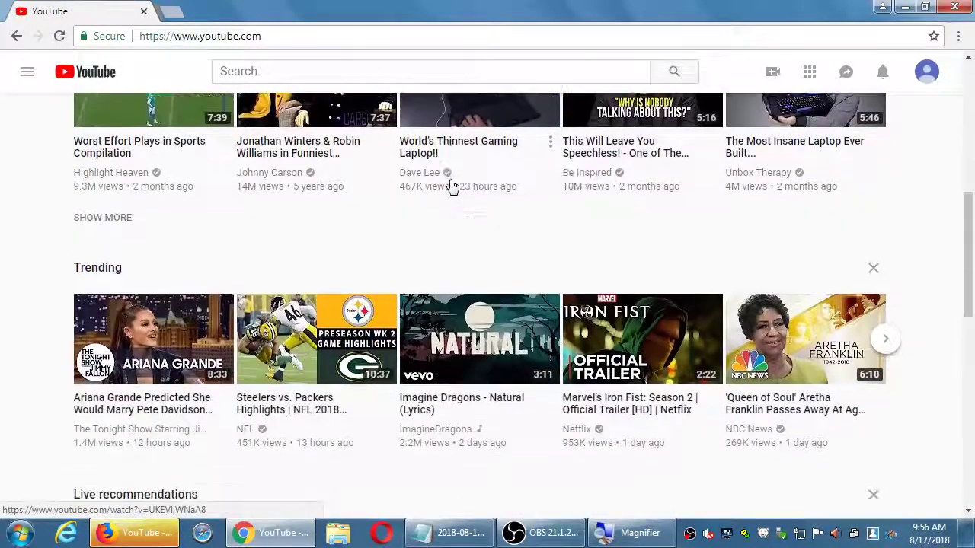
scroll(451, 185, up, 6)
scroll(451, 185, down, 2)
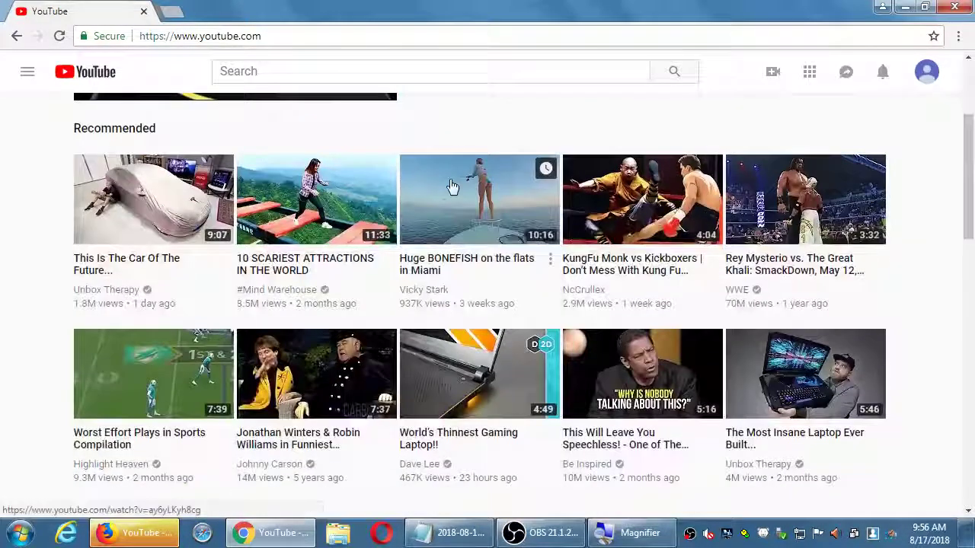
scroll(452, 185, up, 2)
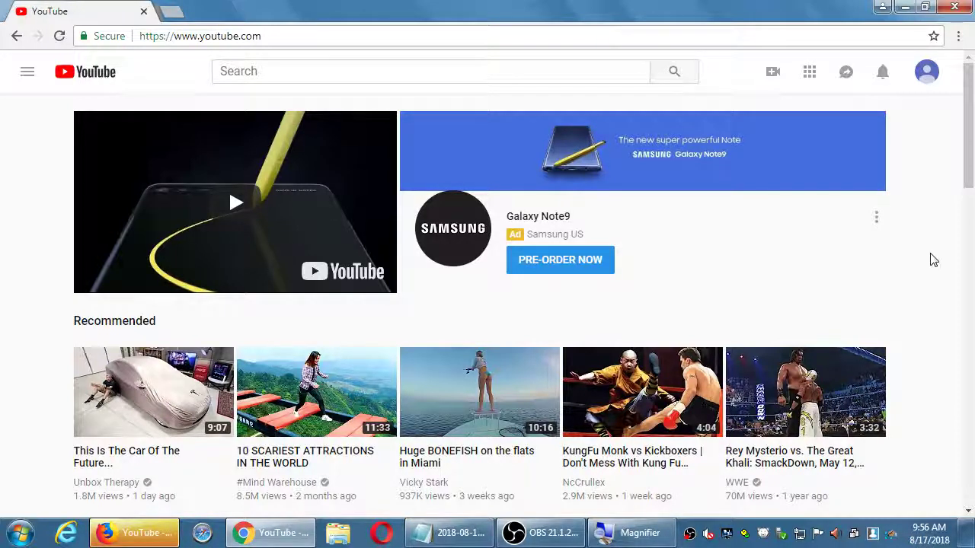
Open the video "Best Low-Cost Phone on the Market? Moto G5 Review" for editing in Creator Studio and go to its basic info.
click(927, 72)
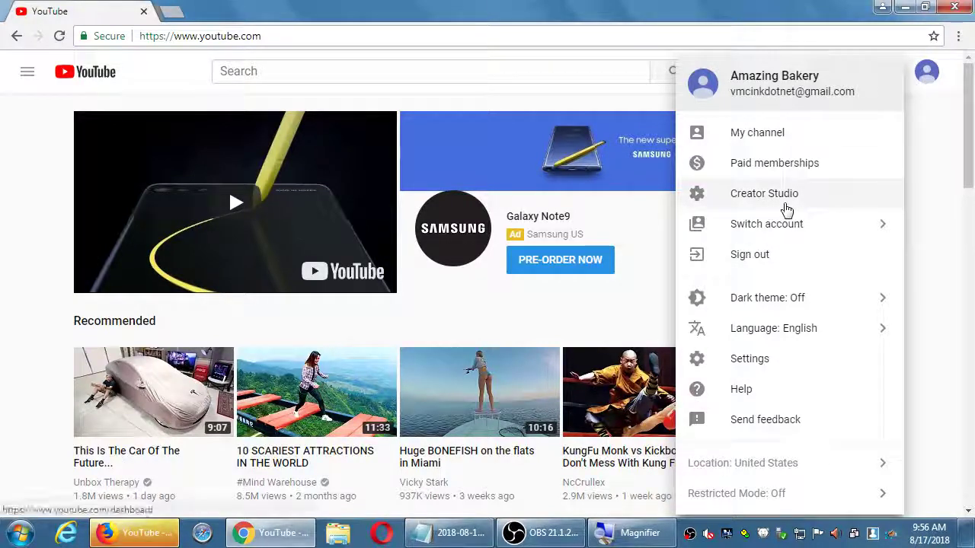
click(763, 193)
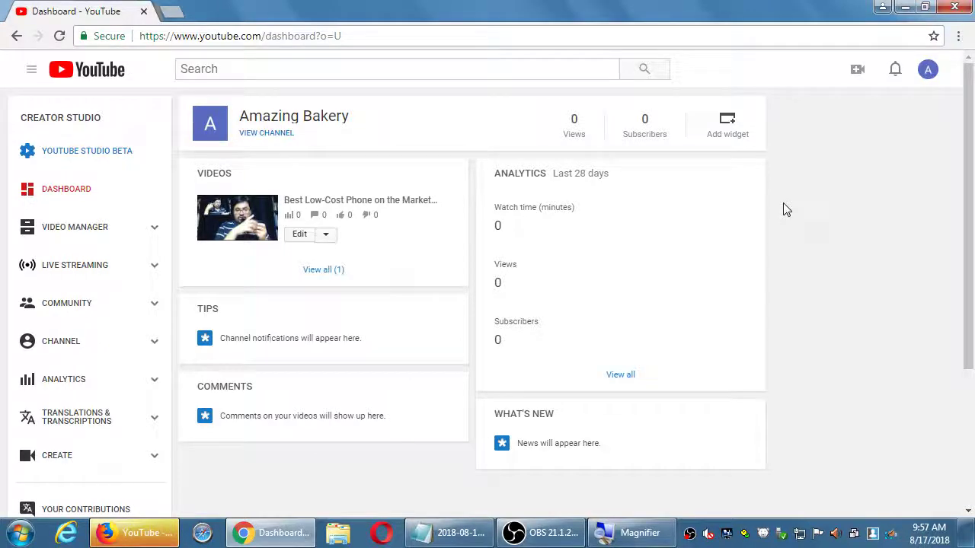
click(297, 236)
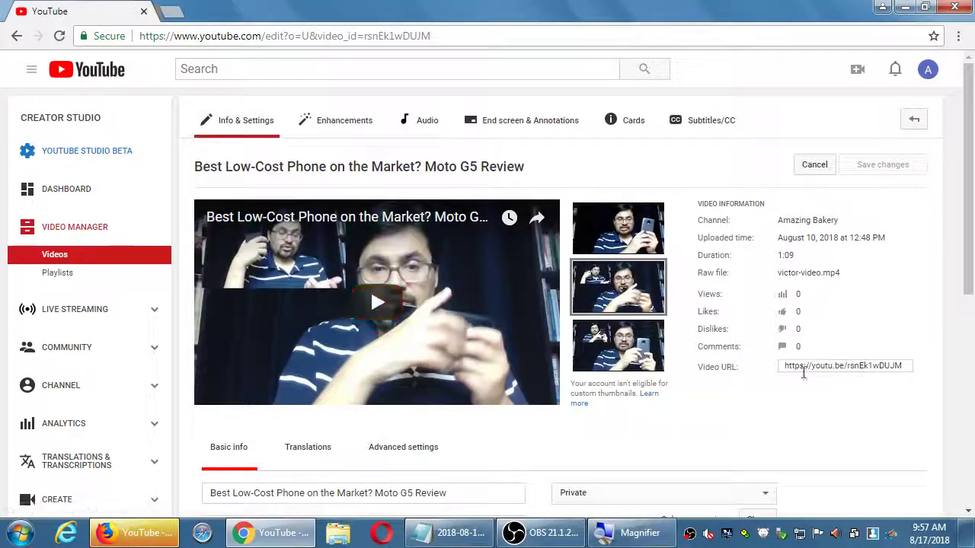
scroll(868, 446, down, 3)
scroll(871, 446, down, 3)
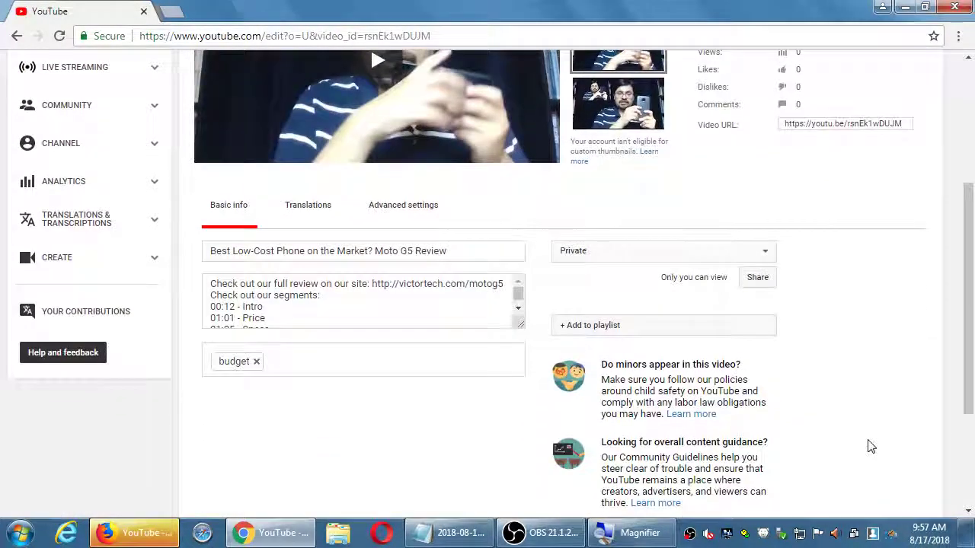
Review the video's basic info, enlarging the description box so the whole description can be read.
scroll(871, 446, up, 4)
scroll(871, 446, up, 2)
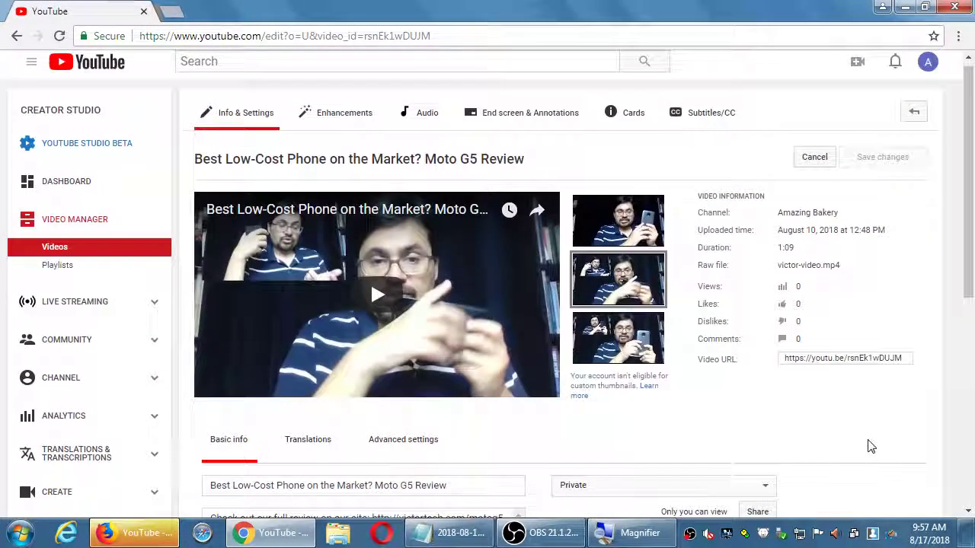
scroll(783, 399, down, 3)
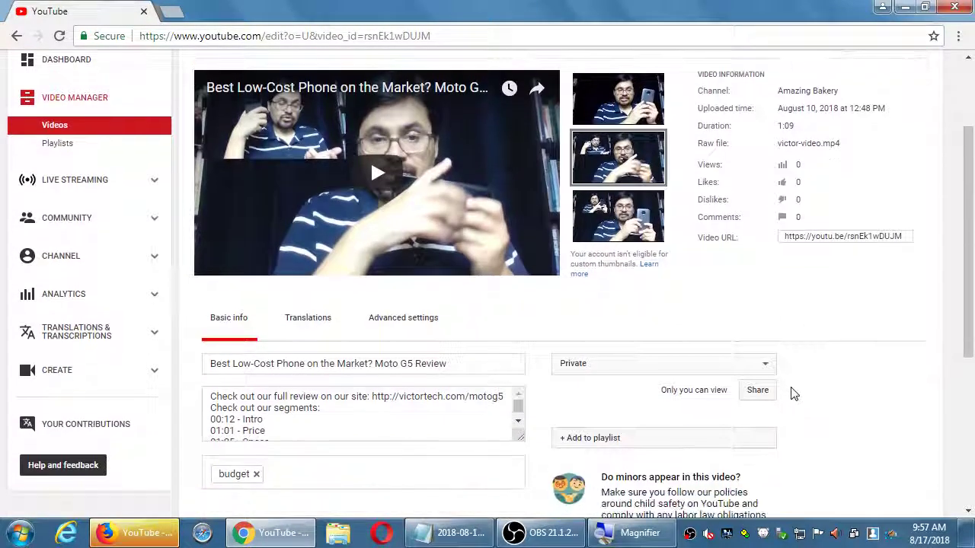
scroll(793, 393, down, 2)
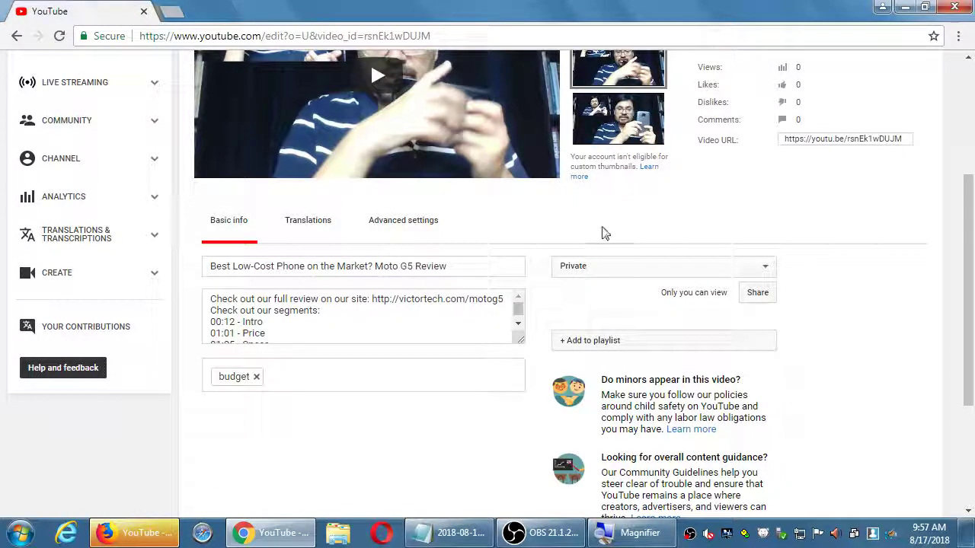
drag(522, 340, 498, 372)
drag(483, 263, 174, 290)
click(295, 339)
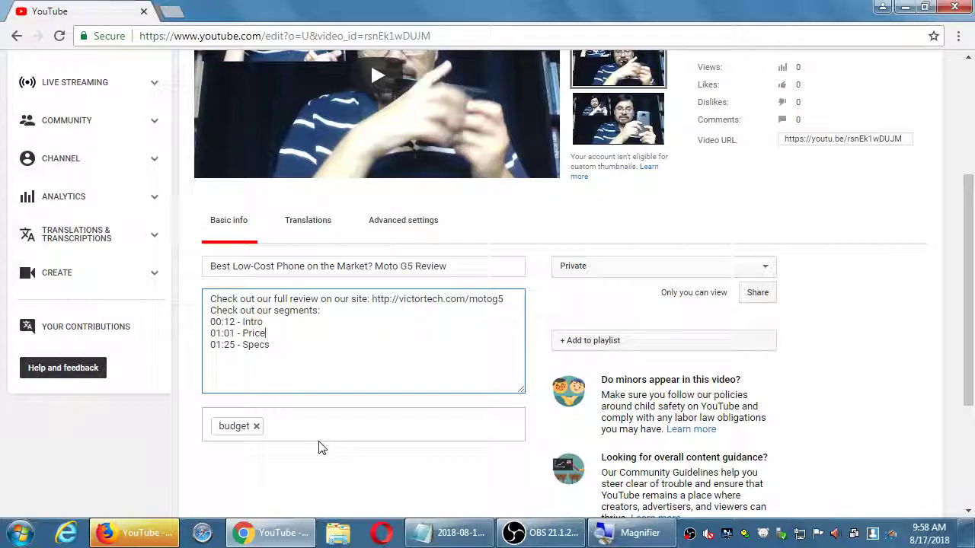
Switch to the note and, below the Patreon section, add the line "Craft a Title, Description, and Keywords with topics that help you get found".
click(449, 532)
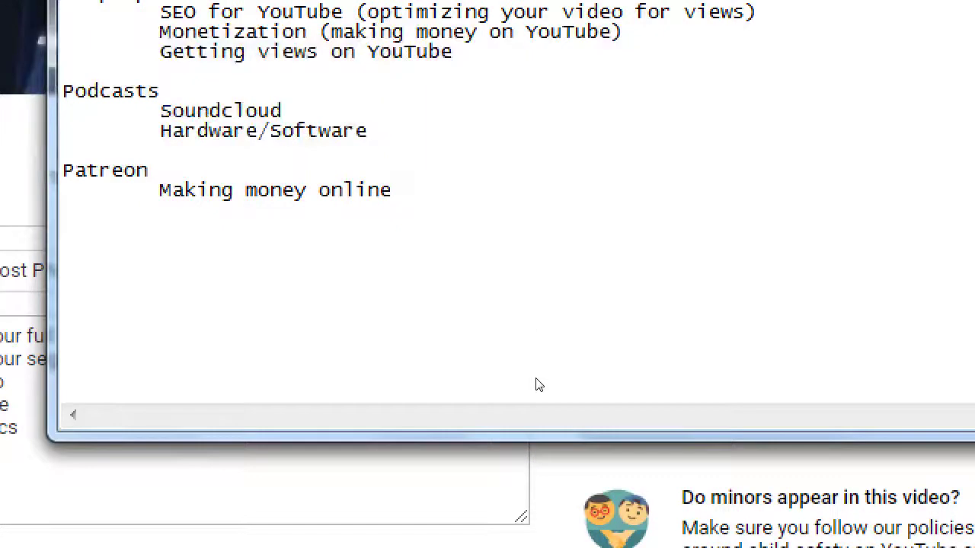
key(Return)
key(Return)
key(Return)
text(Craf)
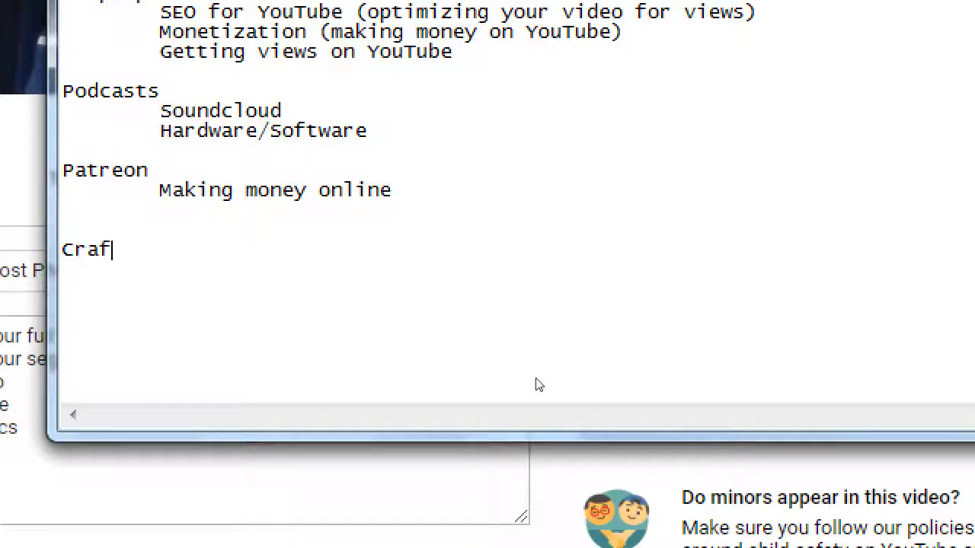
text(t a Title, Description, and Keywords with topics that help you get foun)
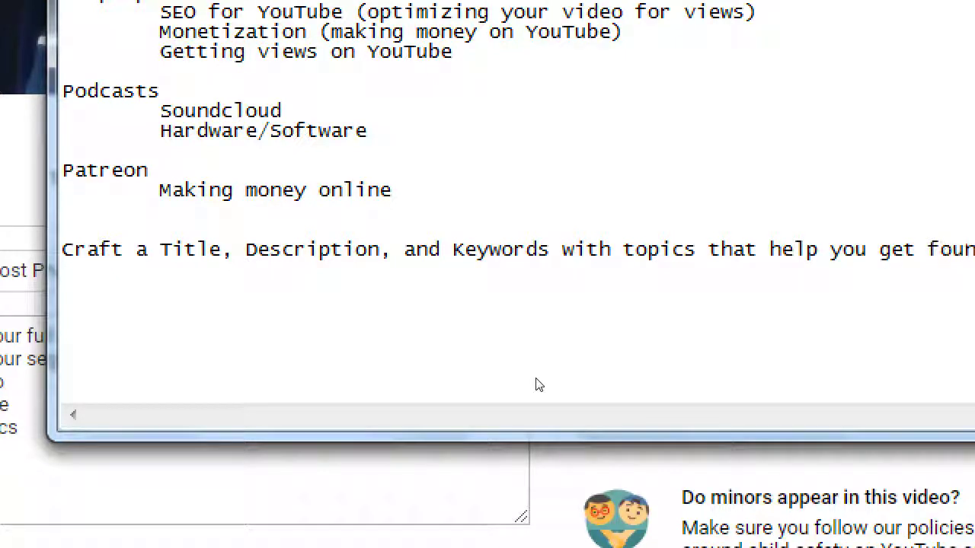
Under the "Craft a Title" line, add the indented heading "Ideas:" with the sub-item "Can you create titles with a question?".
key(Return)
key(Tab)
text(Ideas:)
key(Return)
key(Tab)
key(Tab)
text(Can you create a)
key(BackSpace)
text(titles with a question?)
Add a second sub-item under "Ideas:" reading "Can you create titles as a list?".
key(Tab)
key(Tab)
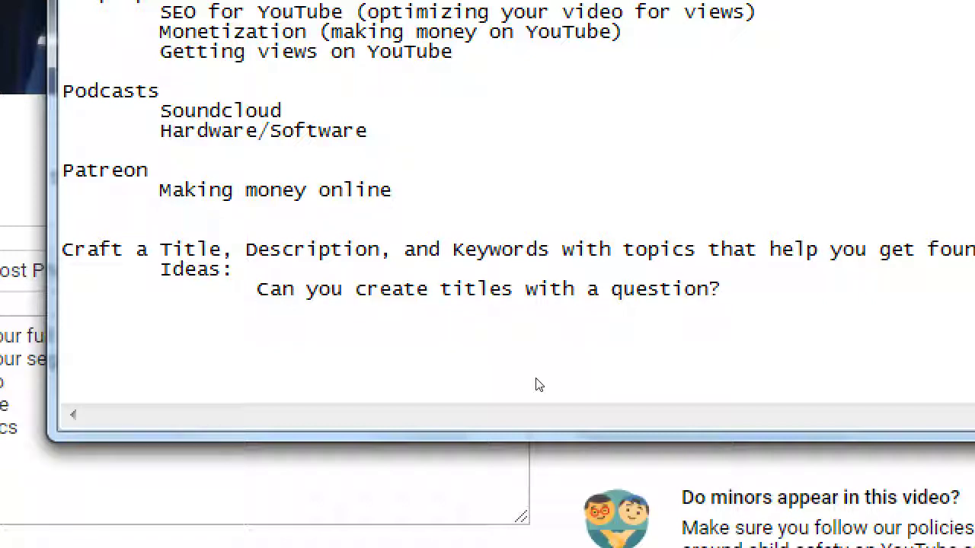
text(Can you create )
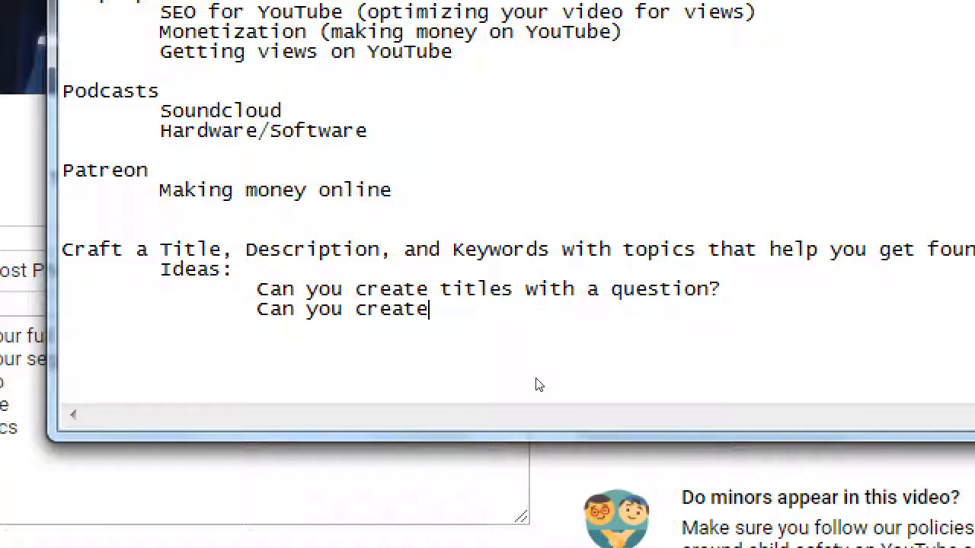
text(title)
key(BackSpace)
text(tles a)
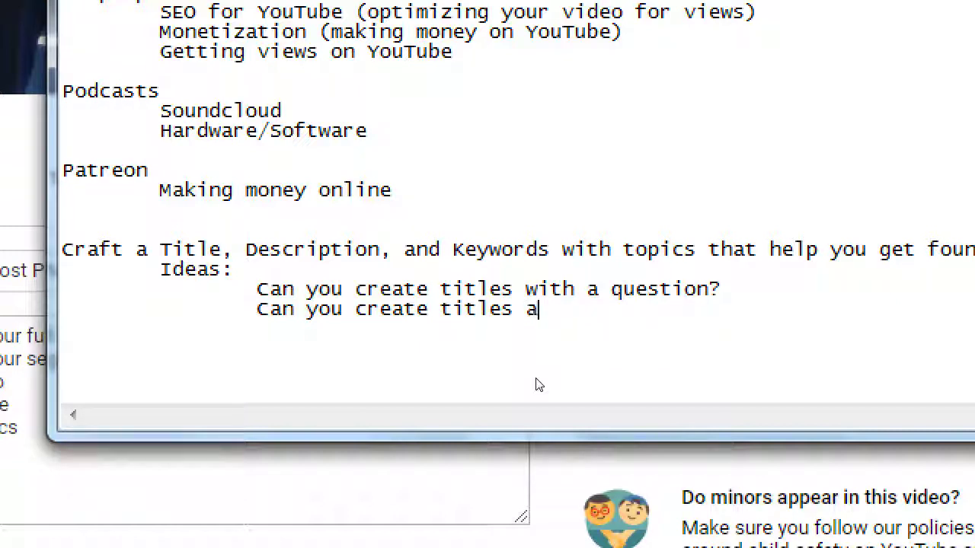
text(s a list?)
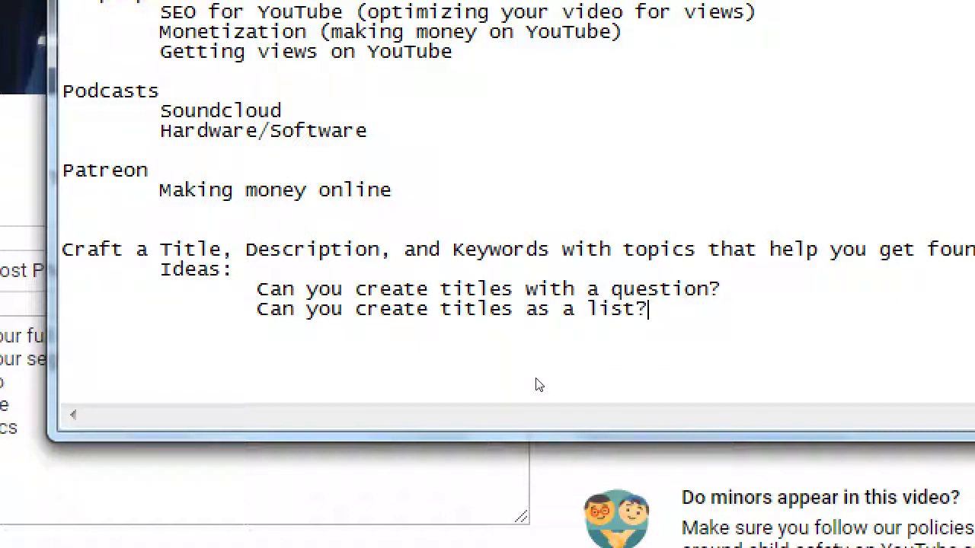
Add a third sub-item under "Ideas:" reading: Can you create titles of "hot topics?".
key(Return)
key(Tab)
key(Tab)
text(Can y)
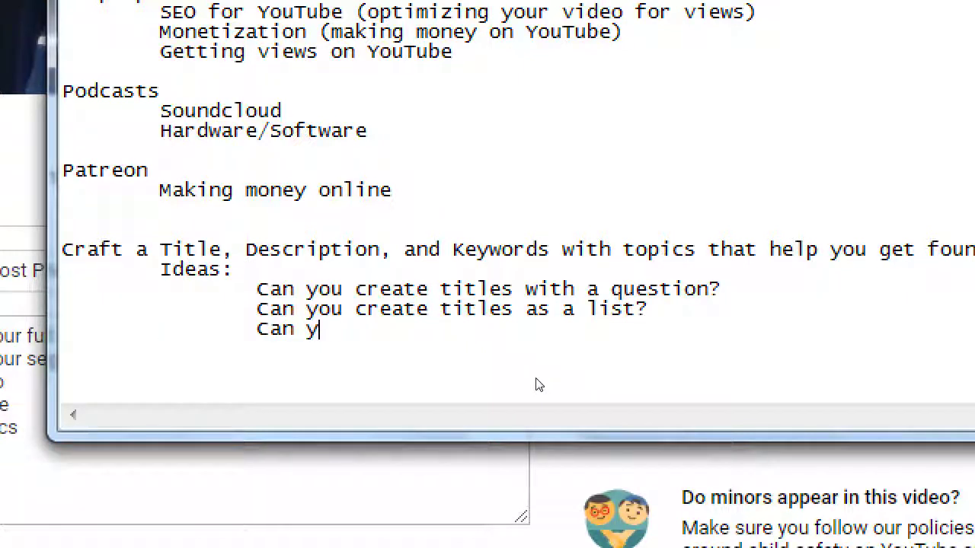
text(ou create titles)
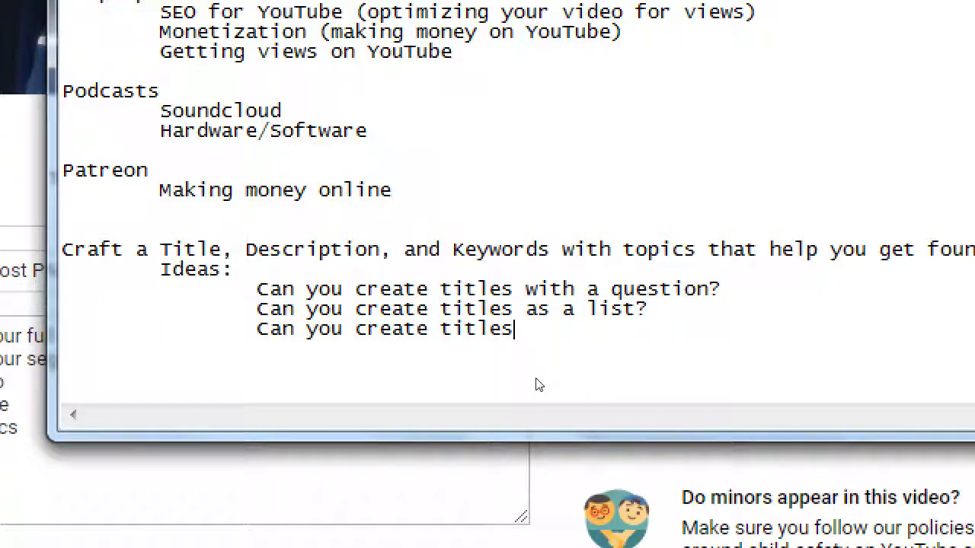
text( of "hot t)
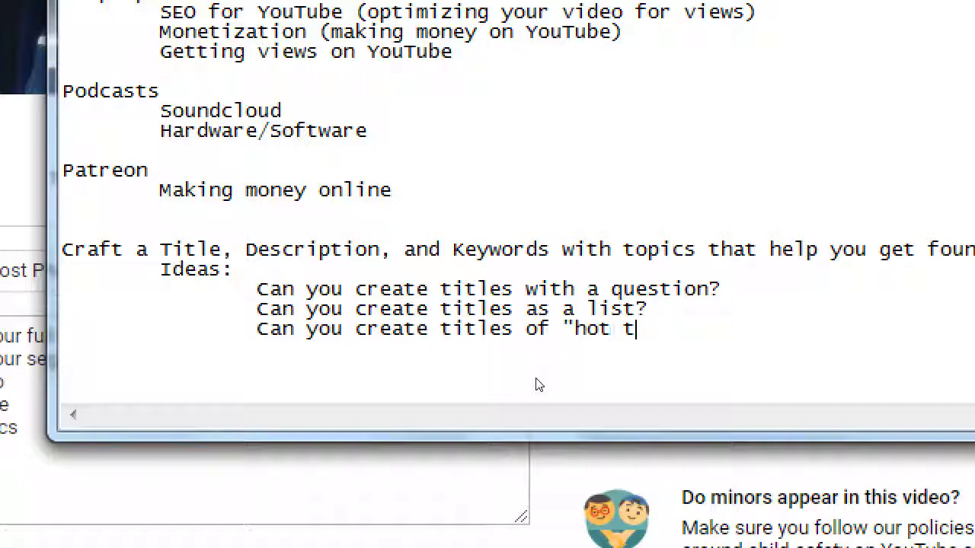
text(opics?")
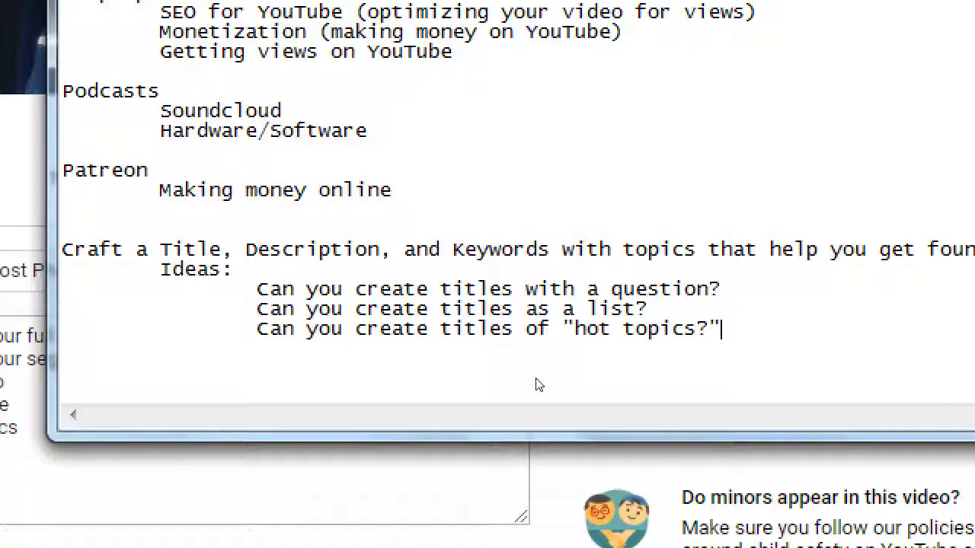
Below the ideas, at the same indent as "Ideas:", add "Obviously, the video must RELATE to the Title/Description/Keyword".
key(Up)
key(Up)
key(End)
key(Return)
key(Tab)
text(Ob)
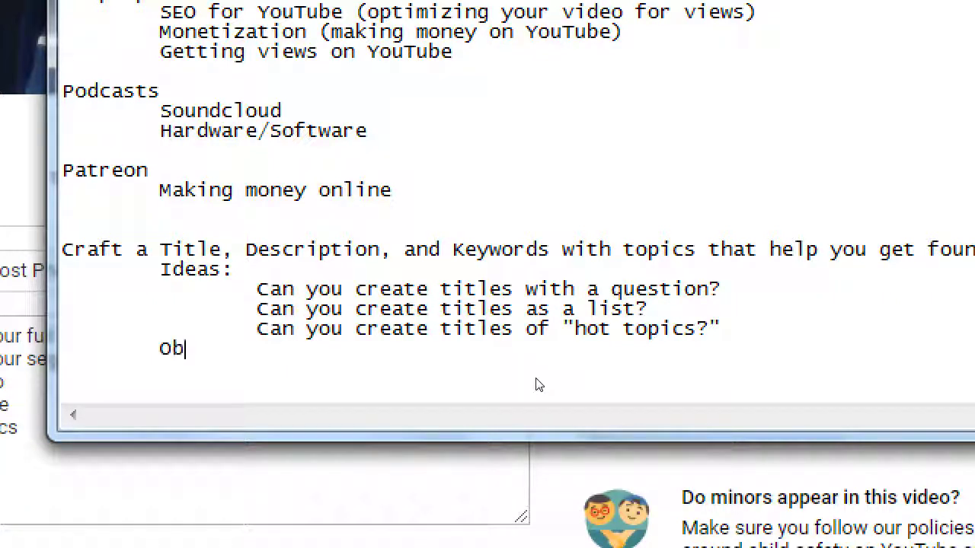
text(viously, the )
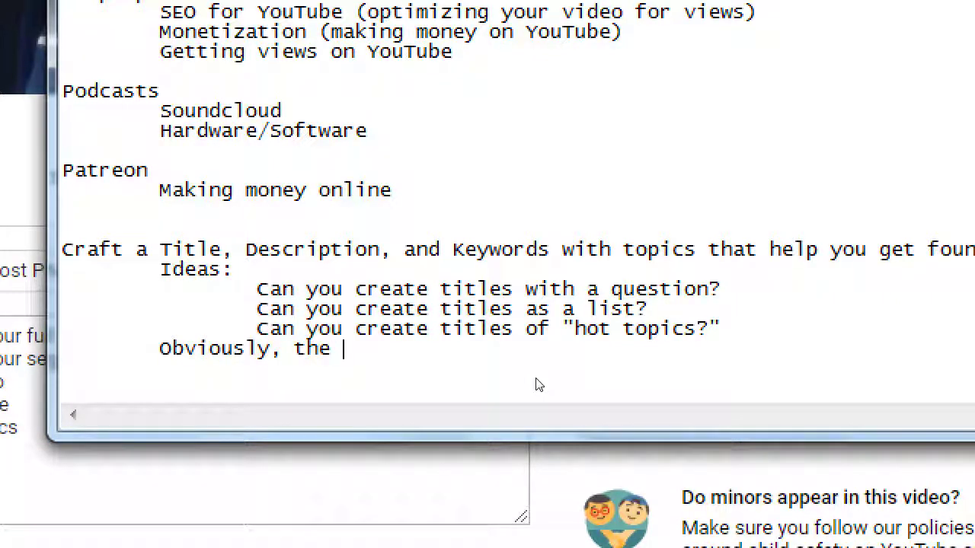
text(video must RELAT)
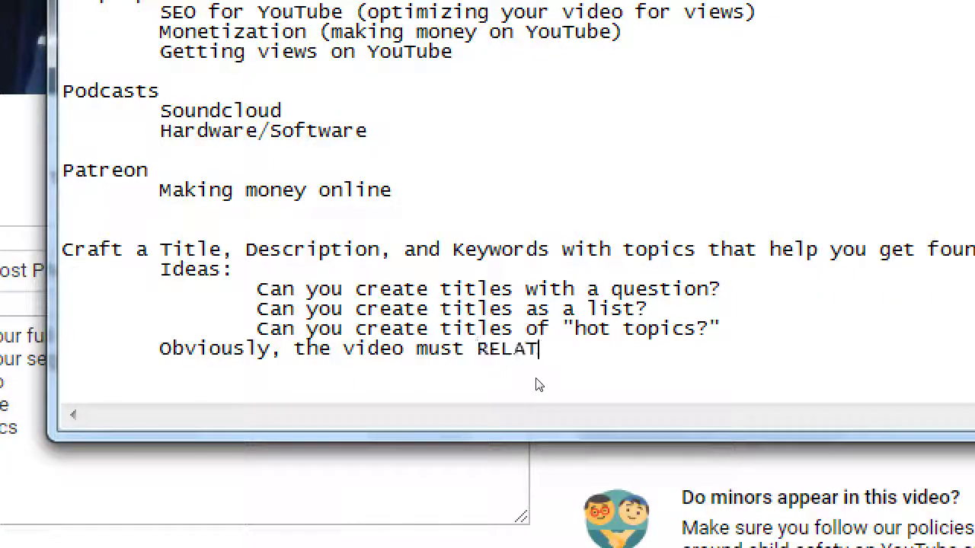
text(E to the )
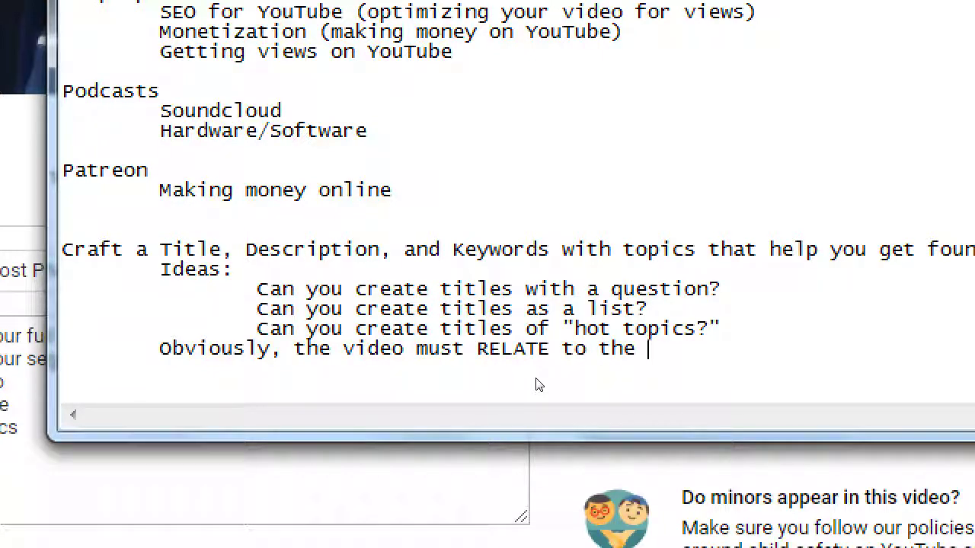
text(Des)
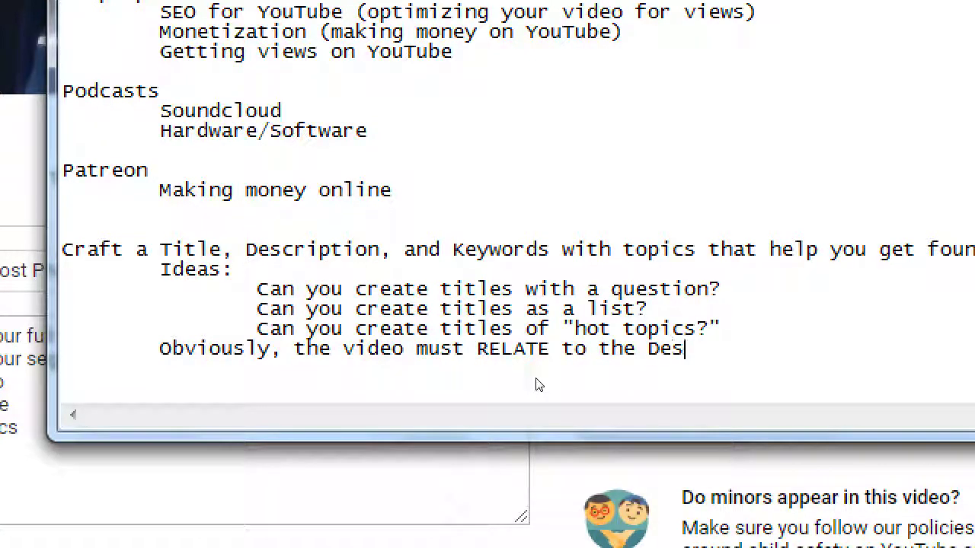
text(cription/)
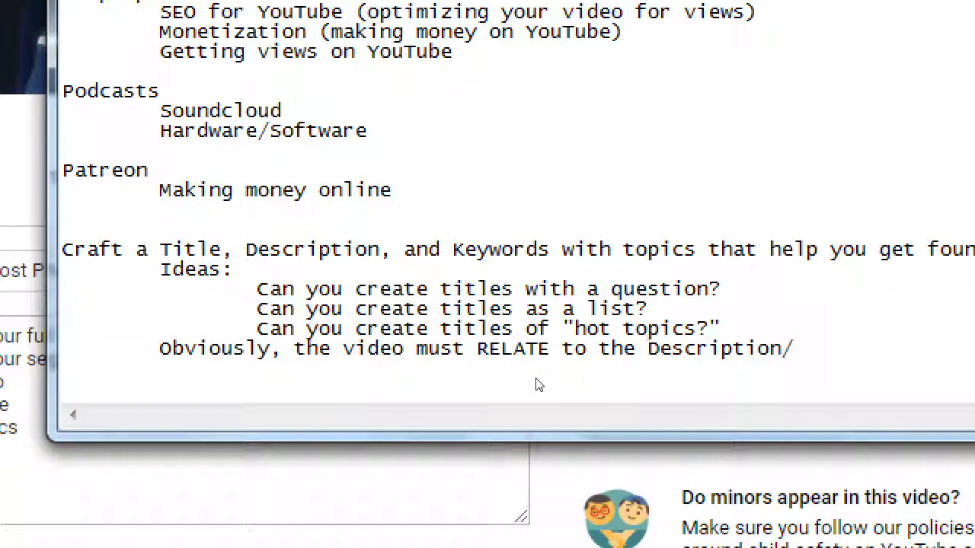
text(Title/)
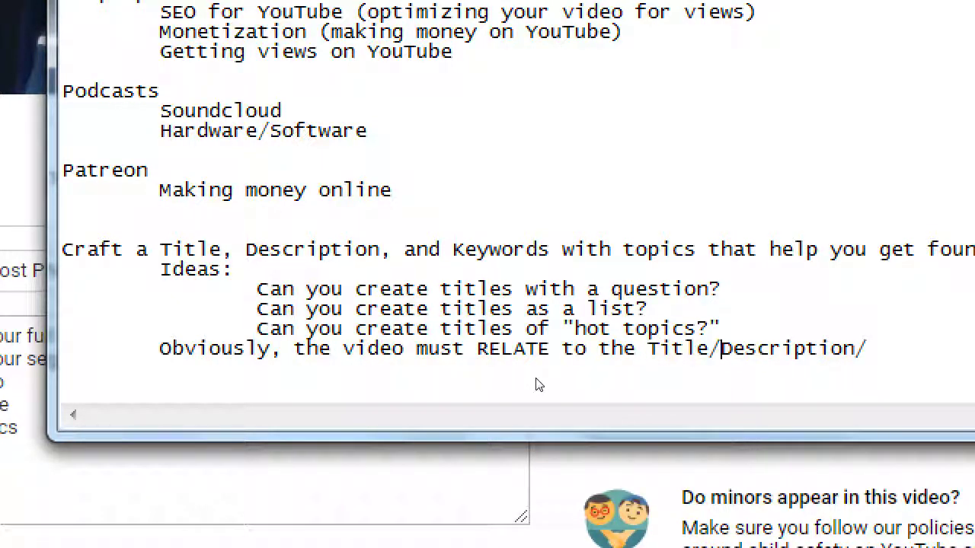
text(Keyword)
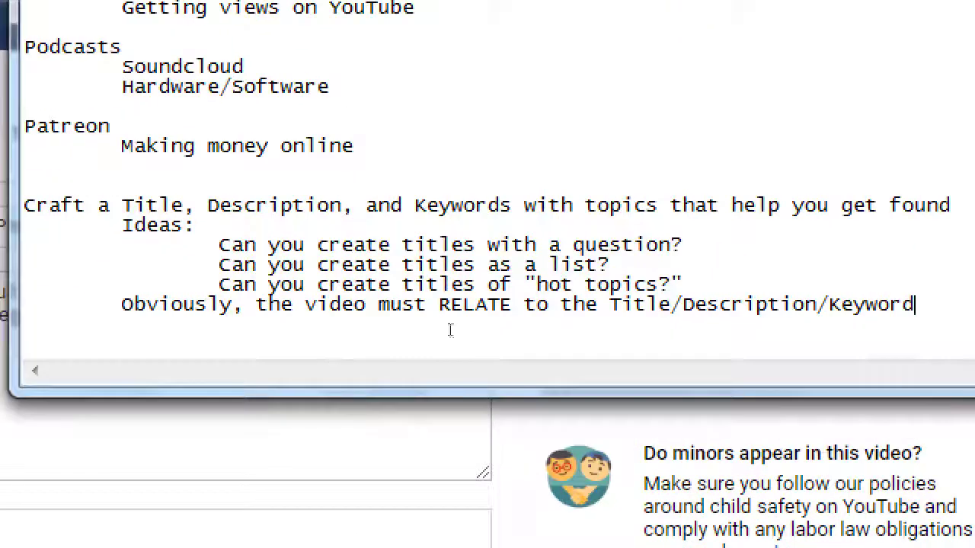
Beneath the question-title idea, insert the further indented line "Creating videos on answering questions about your biz".
click(640, 271)
key(Home)
key(Return)
key(Up)
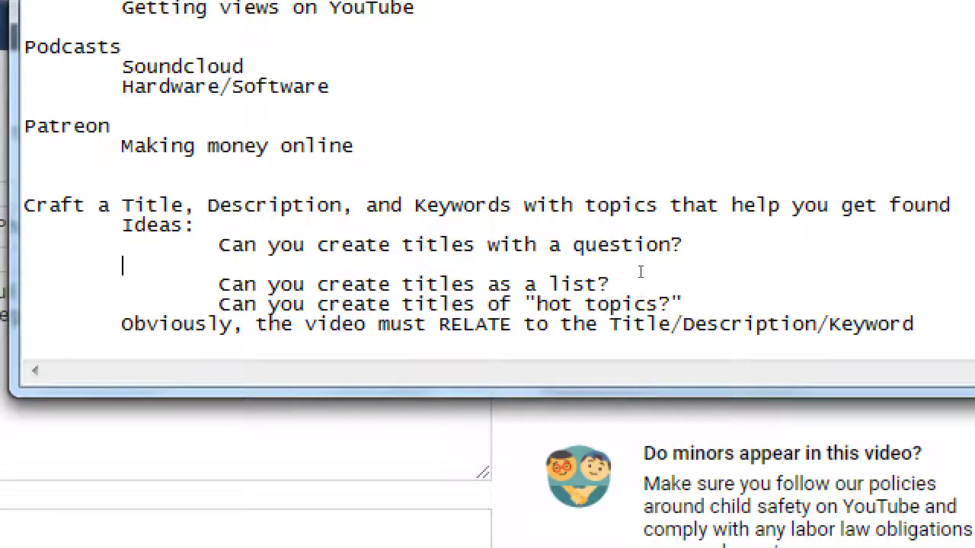
key(Tab)
key(Tab)
text(Creatin)
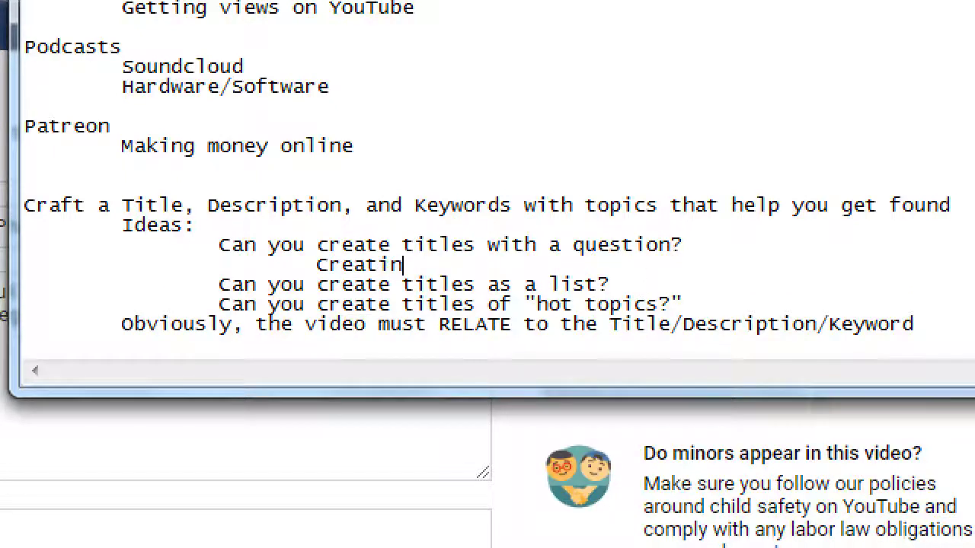
text(g videos on)
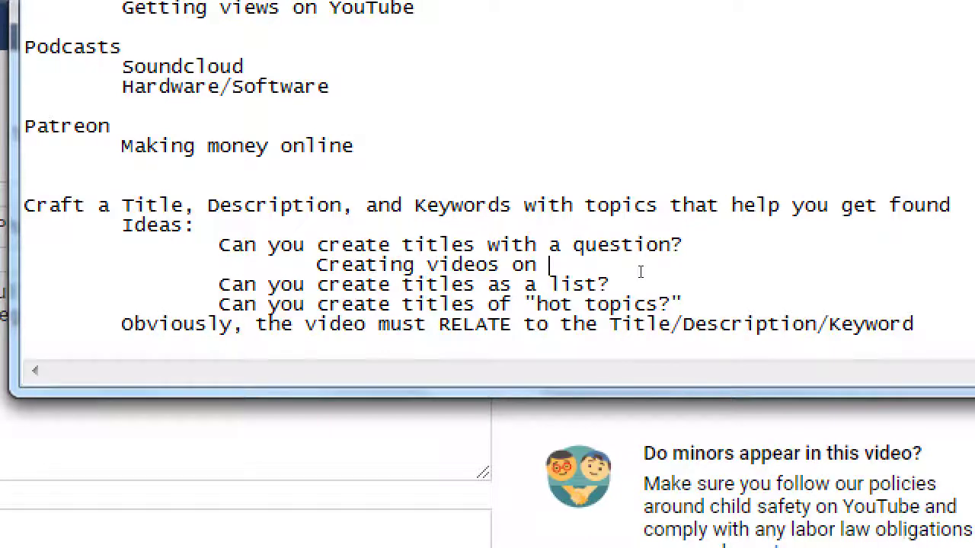
text(answer)
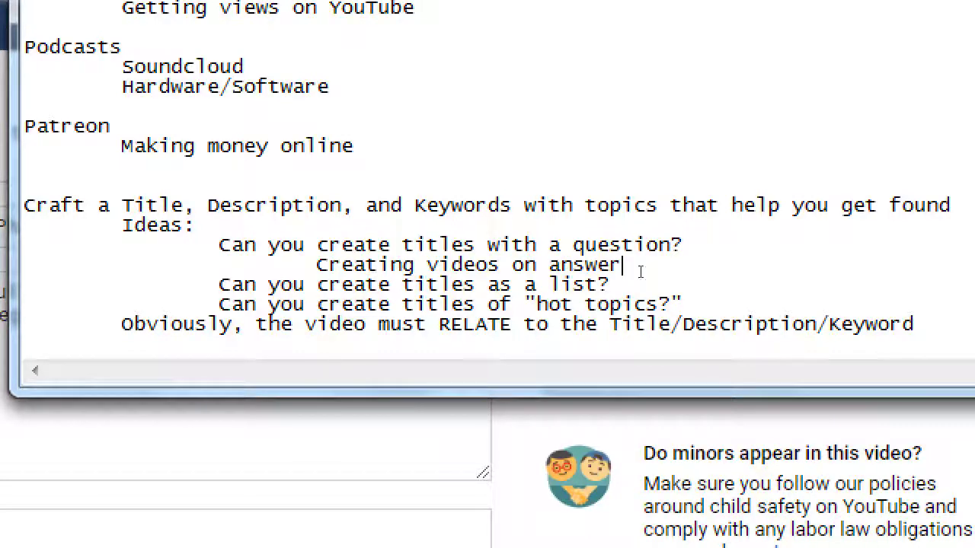
text(ing questions about yoru)
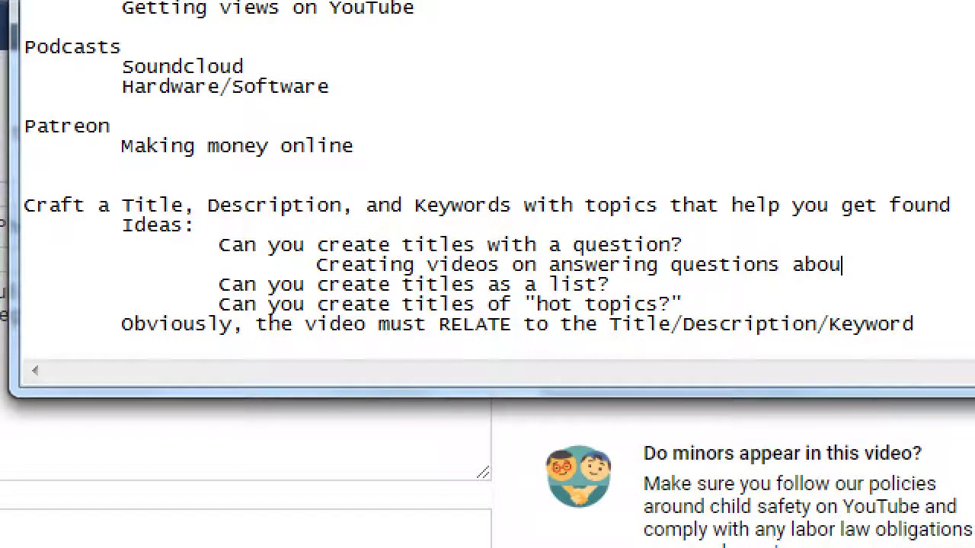
key(BackSpace)
key(BackSpace)
text(ur biz)
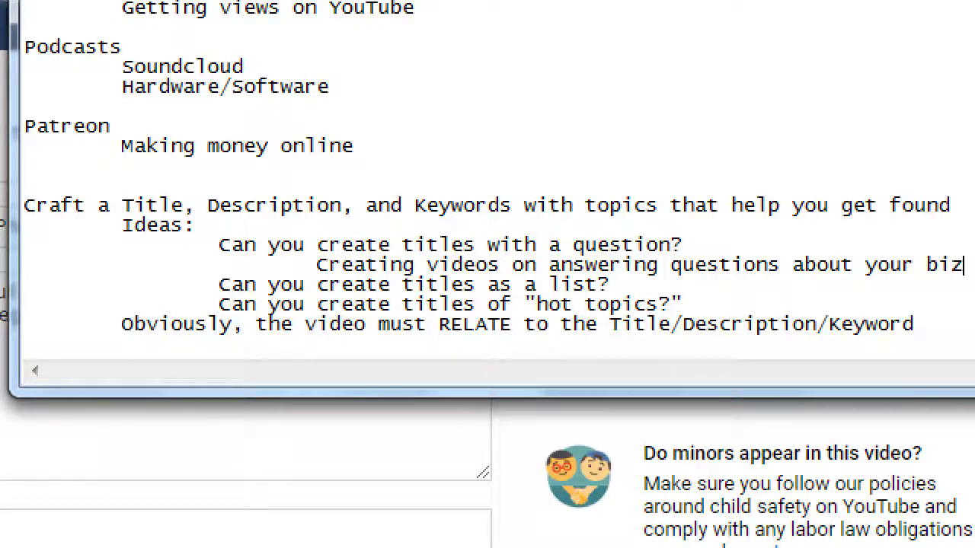
Add the line "Example: Victor's Bakery" at the same indent, below the line about answering questions.
key(Return)
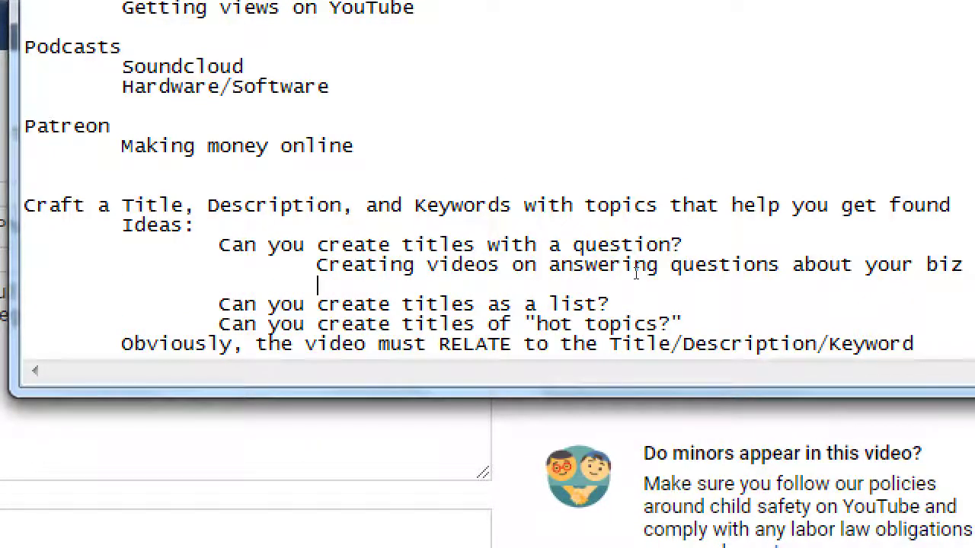
text(Example)
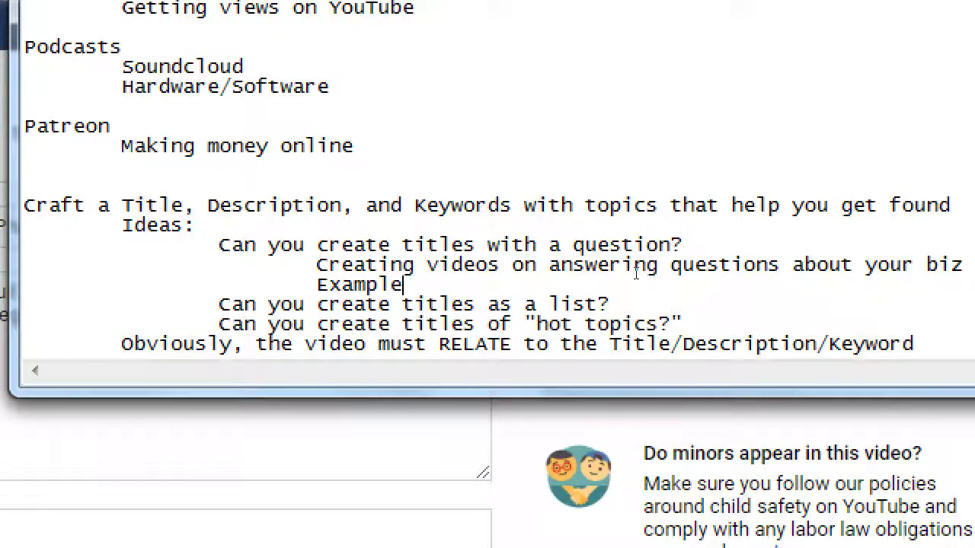
text(: Victor's Bakery)
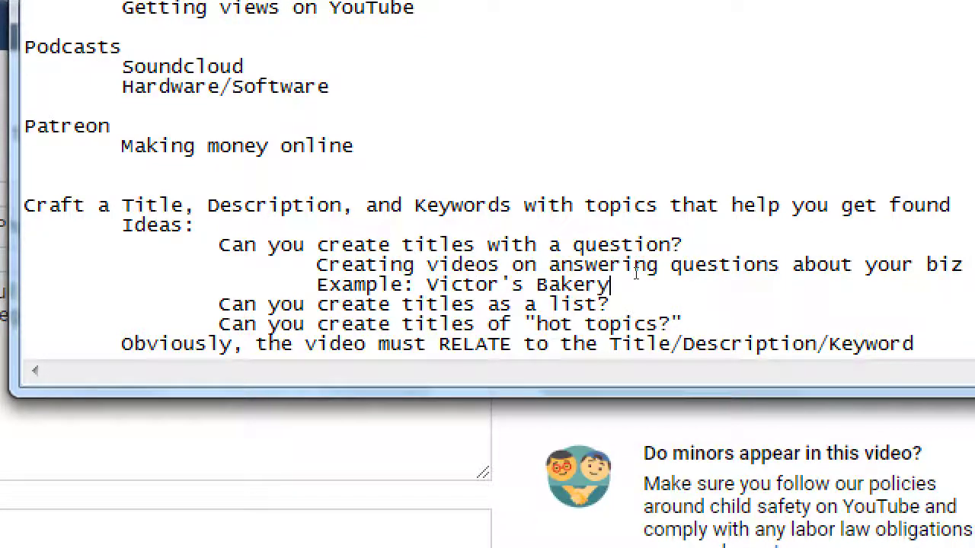
Beneath the bakery example line, add the further indented line "How to bake a cake".
key(Return)
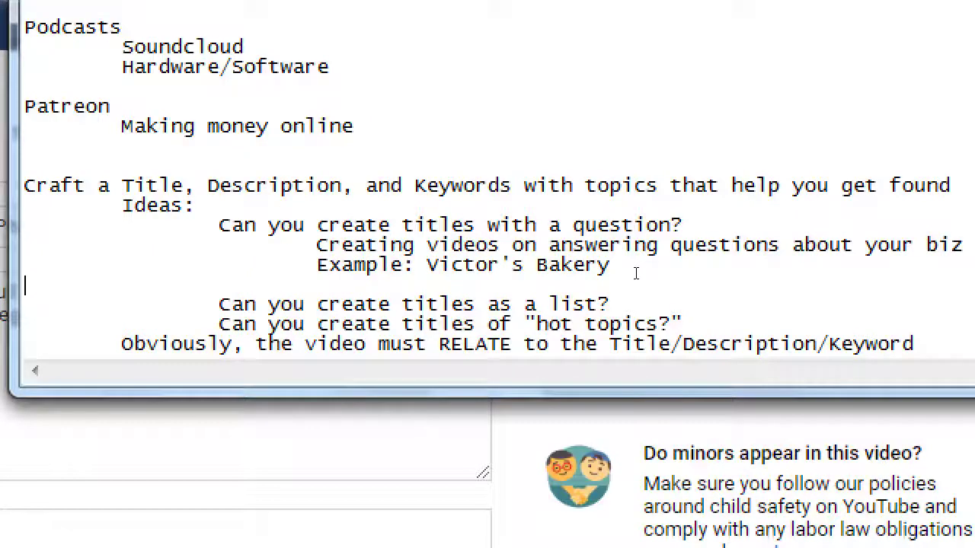
key(Tab)
key(Tab)
key(Tab)
key(Tab)
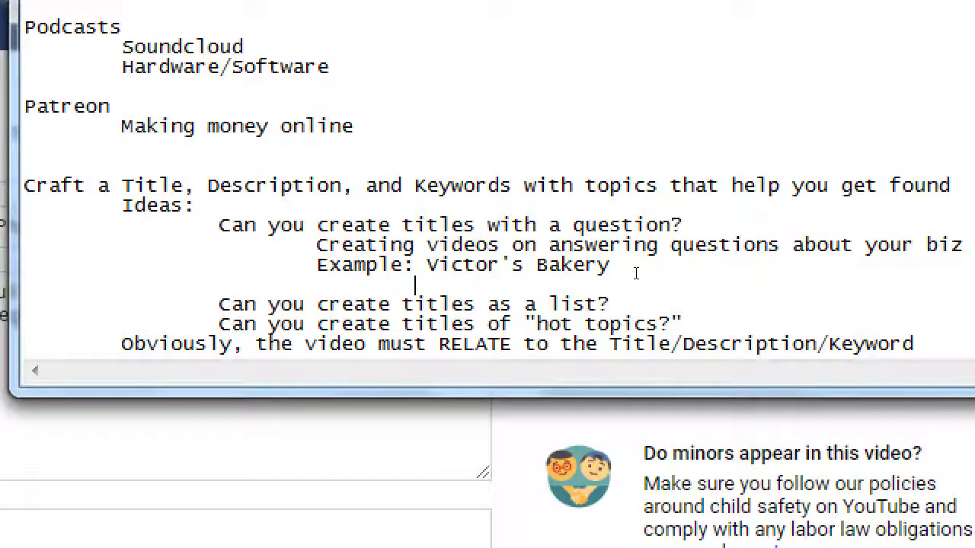
text(How to bake a )
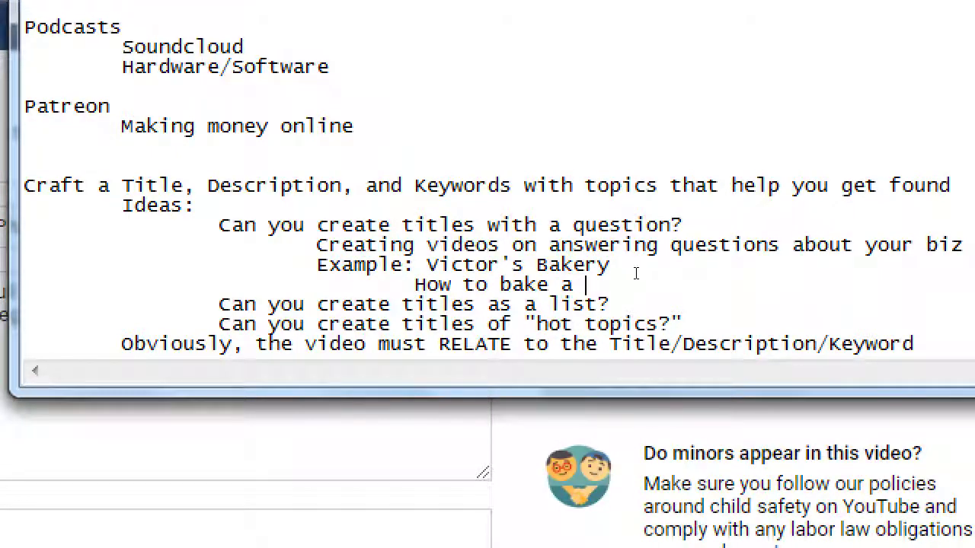
text(cake)
Below "How to bake a cake", add the line "A 2 minute video series on baking", indented one level deeper.
key(Return)
key(Tab)
key(Tab)
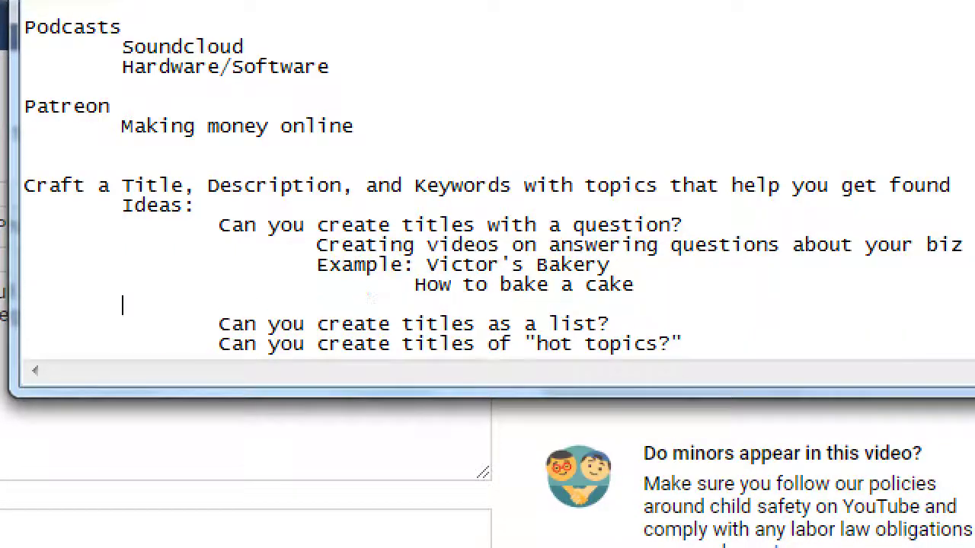
key(Tab)
key(Tab)
key(Tab)
text(A 2 min)
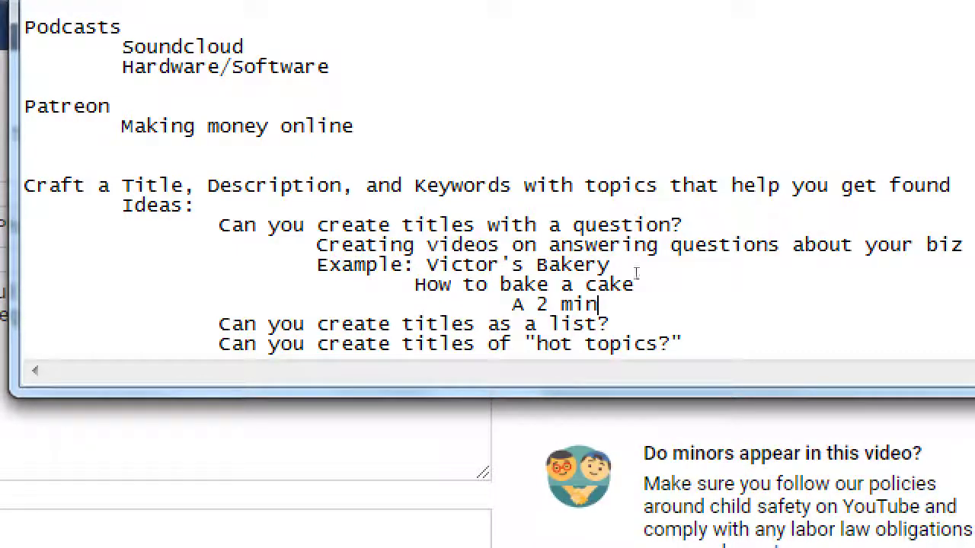
text(ute video se)
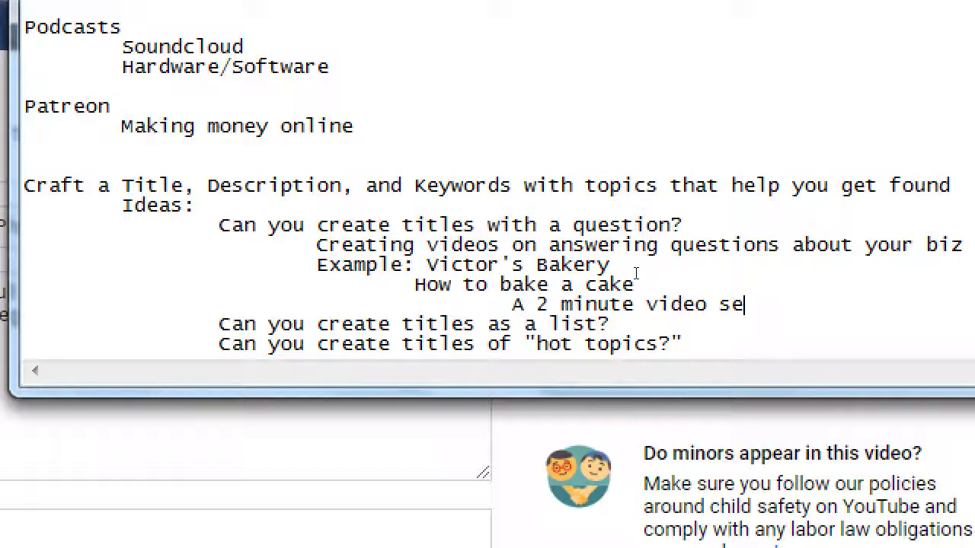
text(ries o)
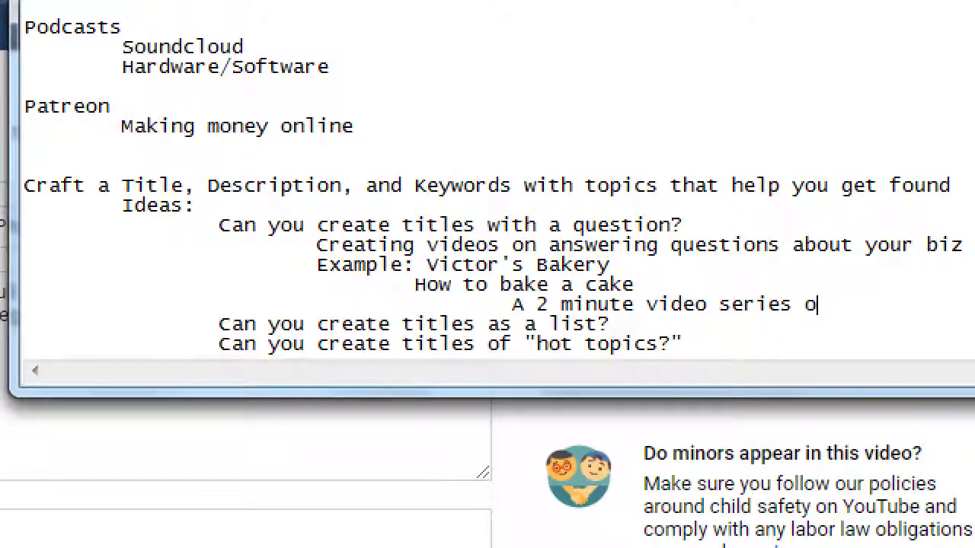
text(n baking)
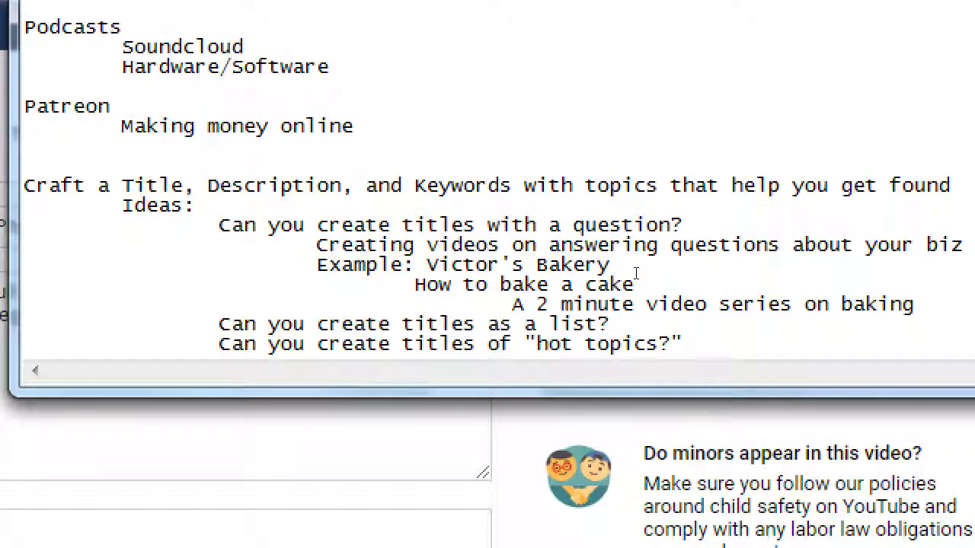
Highlight the word "series" in the line about the 2 minute videos on baking.
key(Down)
key(Down)
key(Down)
key(Left)
key(Left)
key(Left)
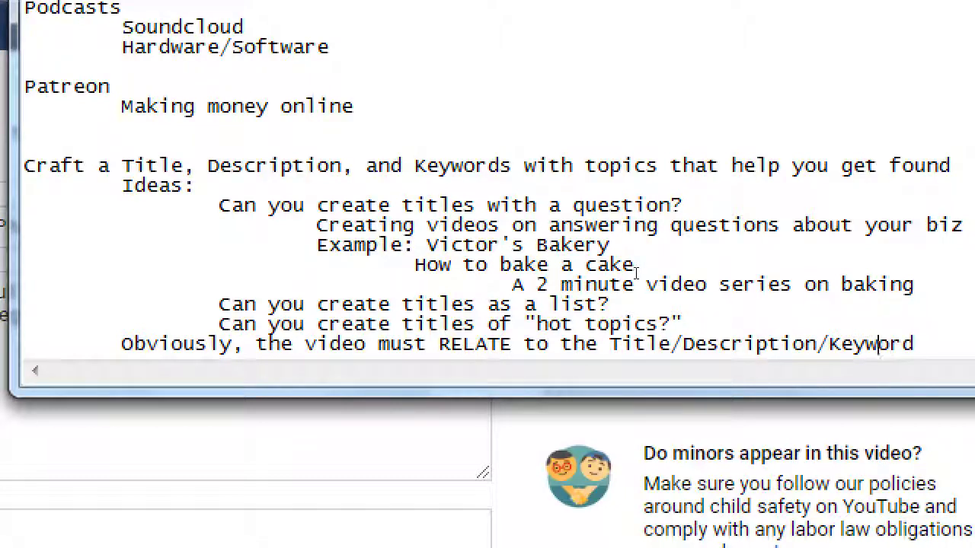
key(Up)
key(Up)
key(Up)
key(Right)
key(Right)
key(Right)
key(Right)
key(Right)
key(Right)
key(Right)
key(Right)
key(Right)
key(Right)
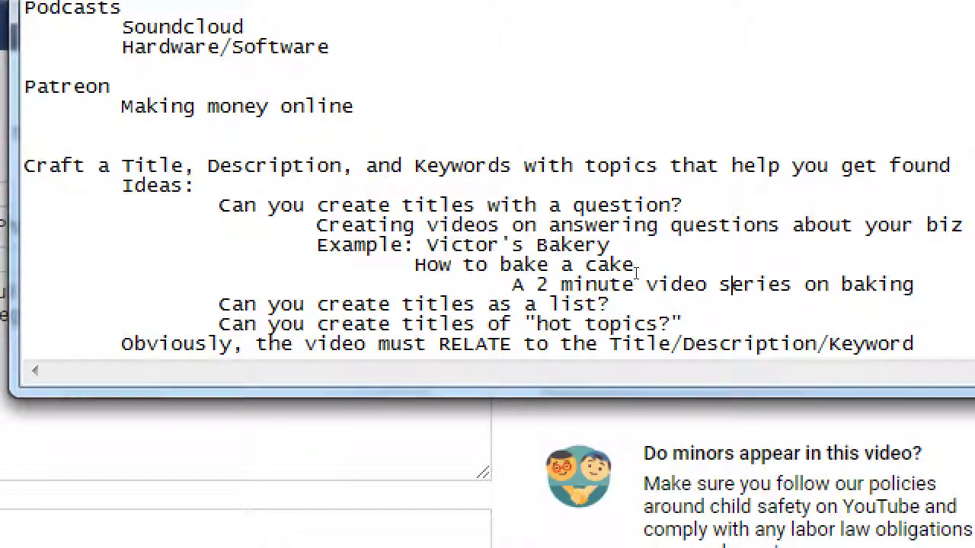
key(Left)
key(ctrl+shift+Right)
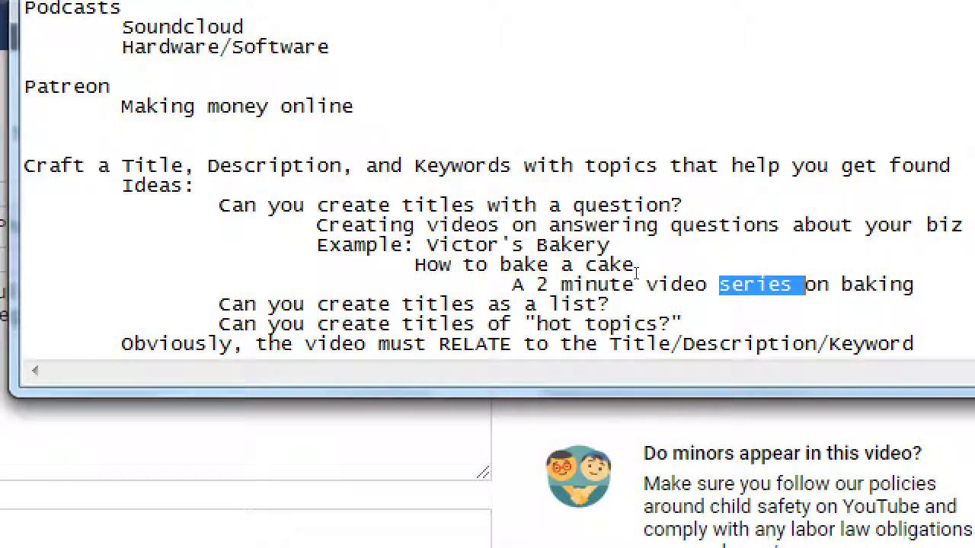
Add blank lines at the very end of the notes, below the line starting "Obviously".
key(ctrl+End)
key(Return)
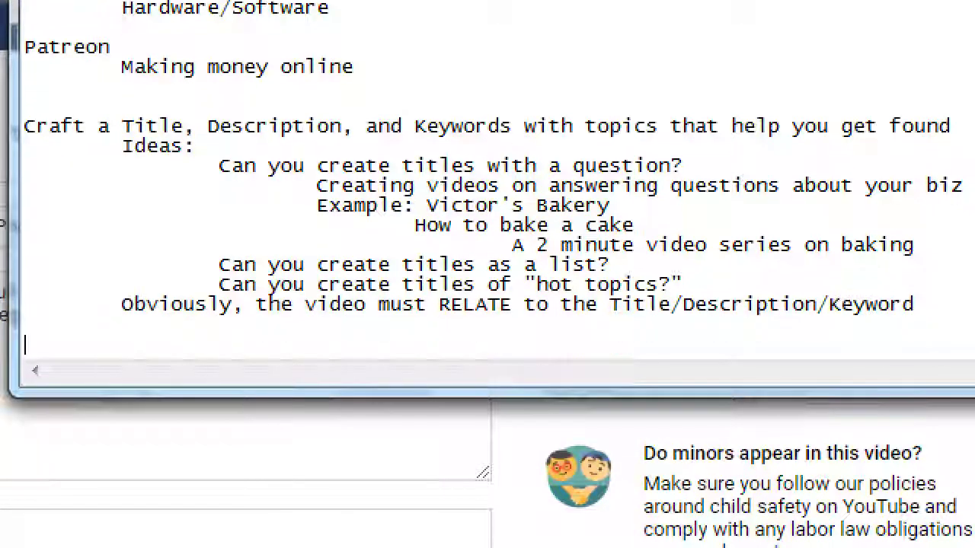
key(Return)
Insert "30 second videos on tips for baking" below the 2 minute video series line, at the same indent.
key(Up)
key(Up)
key(Up)
key(Up)
key(Up)
key(Up)
key(Up)
key(Up)
key(Down)
key(End)
key(Down)
key(End)
key(Return)
key(Tab)
key(Tab)
key(Tab)
key(Tab)
key(Tab)
key(BackSpace)
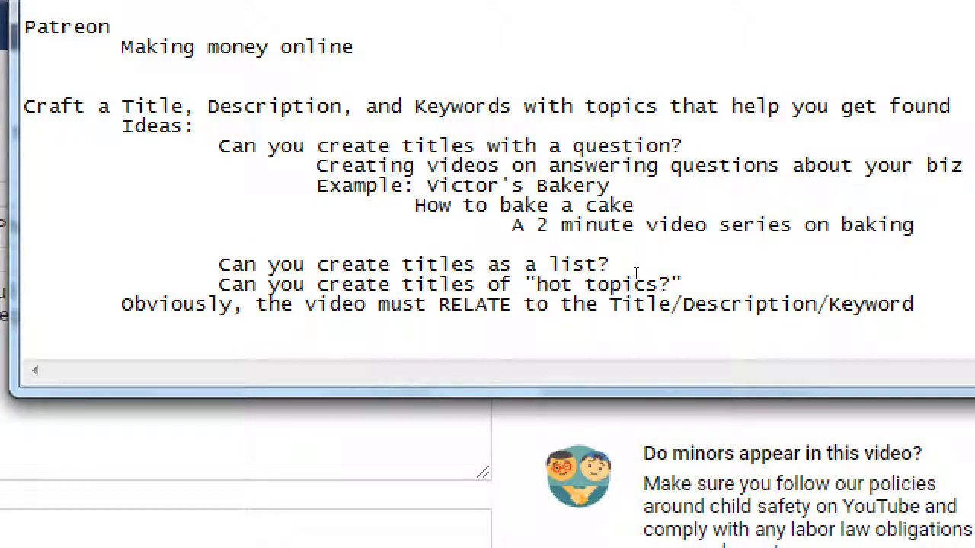
text(30 sedco)
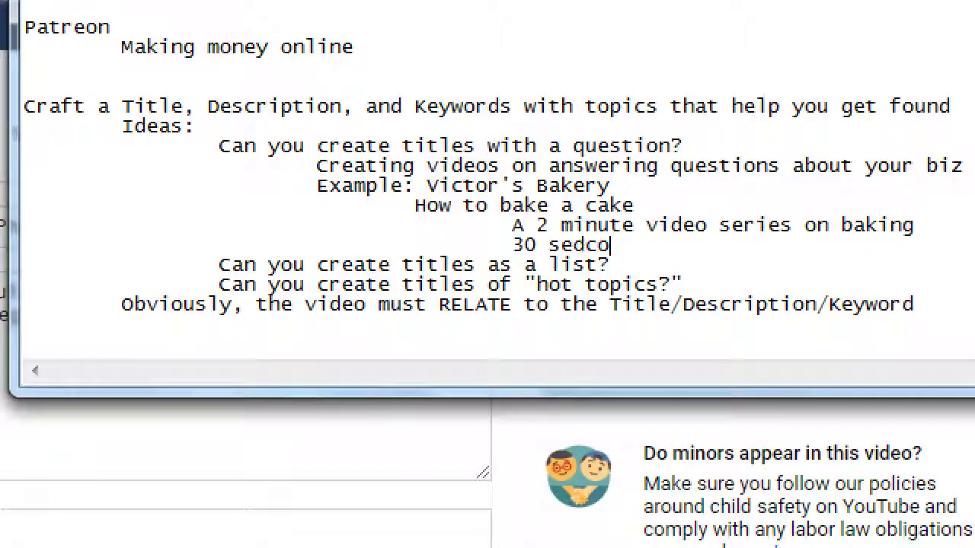
text(nd)
key(BackSpace)
key(BackSpace)
key(BackSpace)
key(BackSpace)
key(BackSpace)
key(BackSpace)
text(cond )
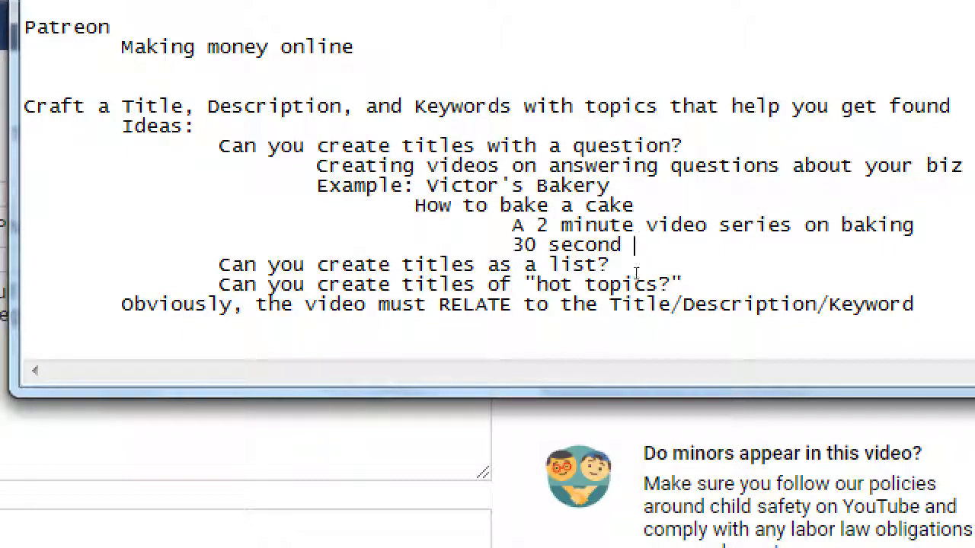
text(vidoes)
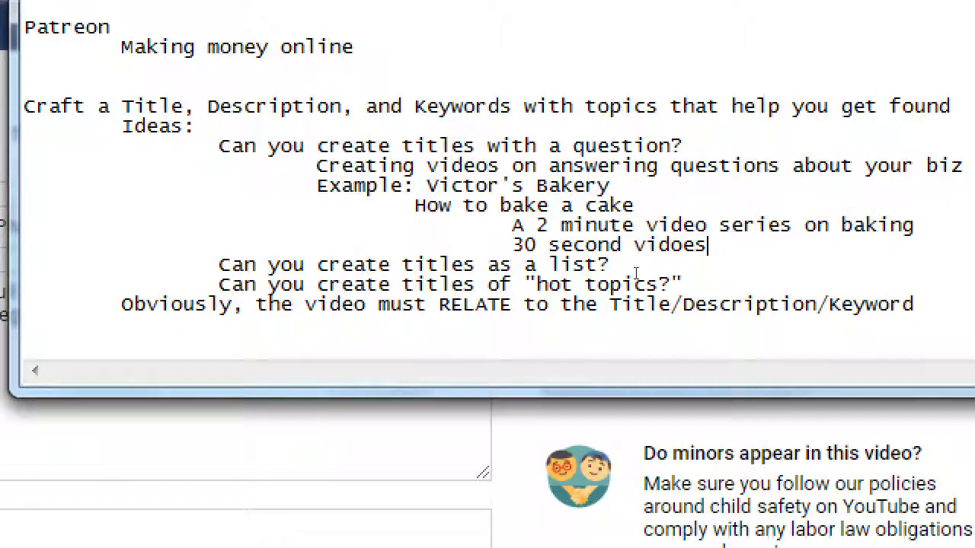
key(BackSpace)
key(BackSpace)
key(BackSpace)
text(eos on tips for )
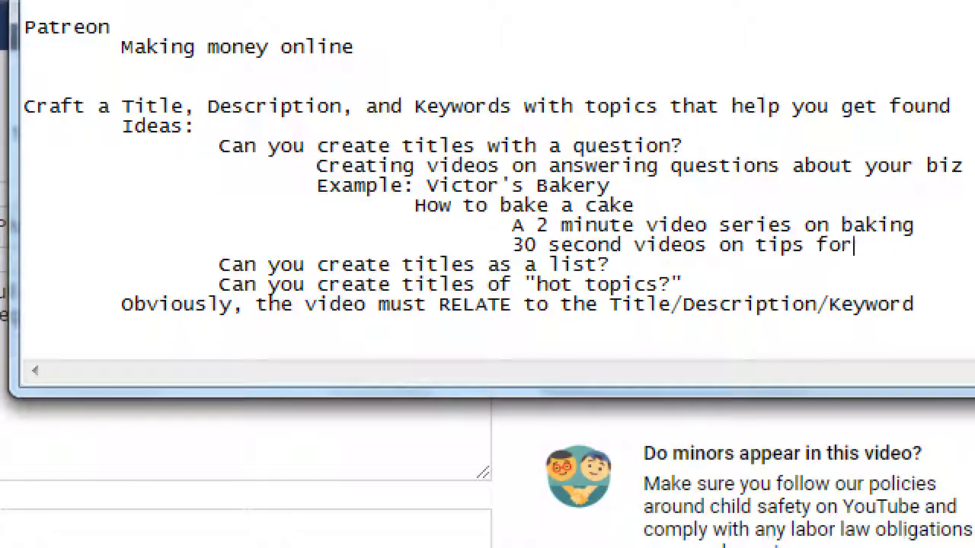
text(baking)
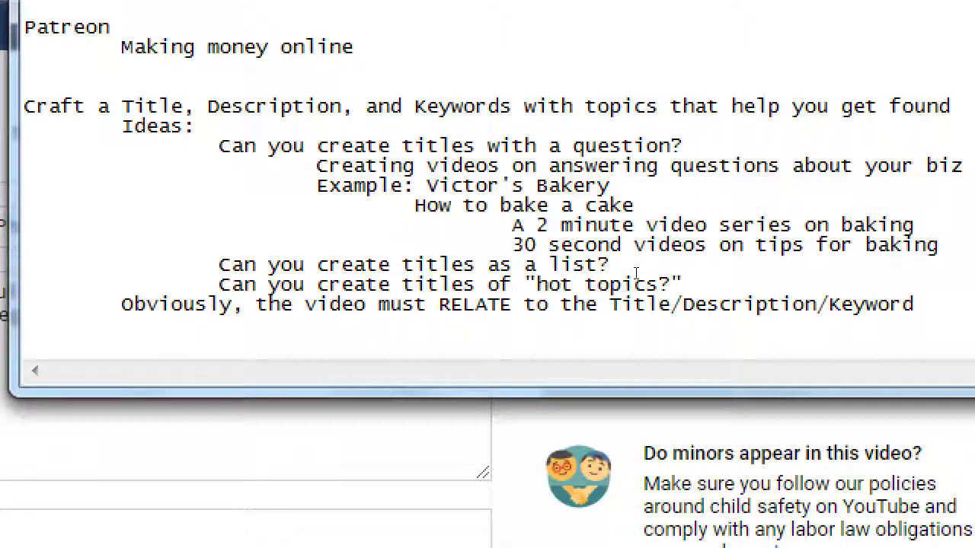
Under "Can you create titles as a list?", add the indented line "Top X best/worst/most amazing/etc videos".
click(636, 273)
key(Return)
key(Tab)
key(Tab)
key(Tab)
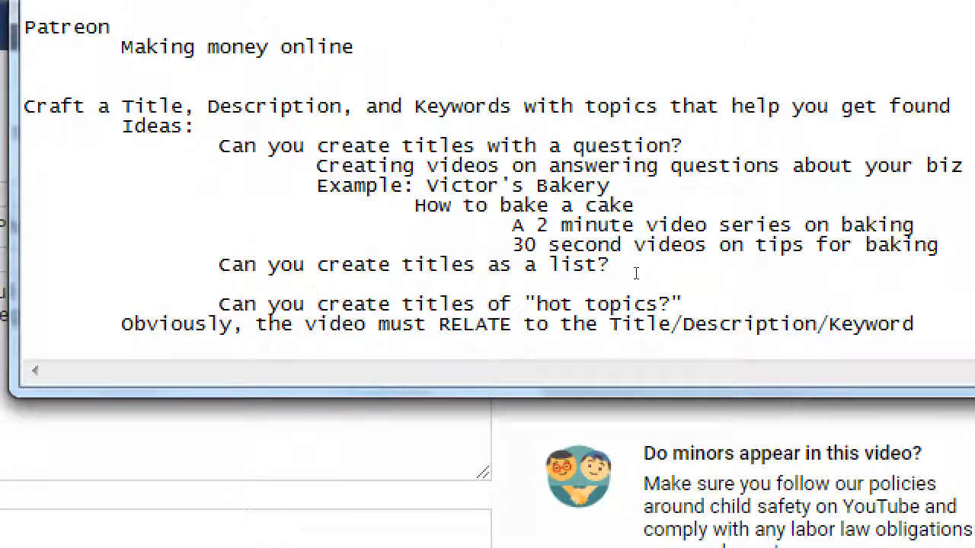
text(Top X)
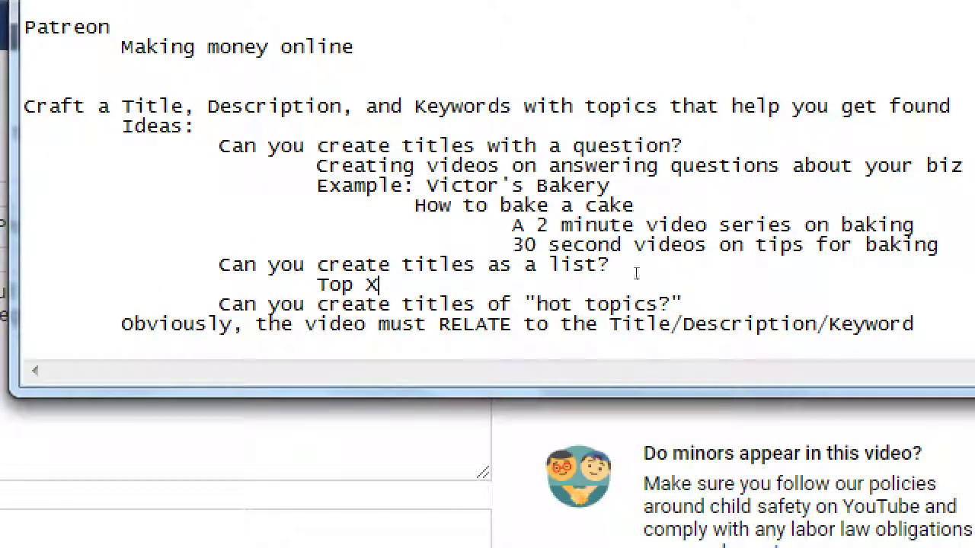
text( best/worst/most amazing/etc videos)
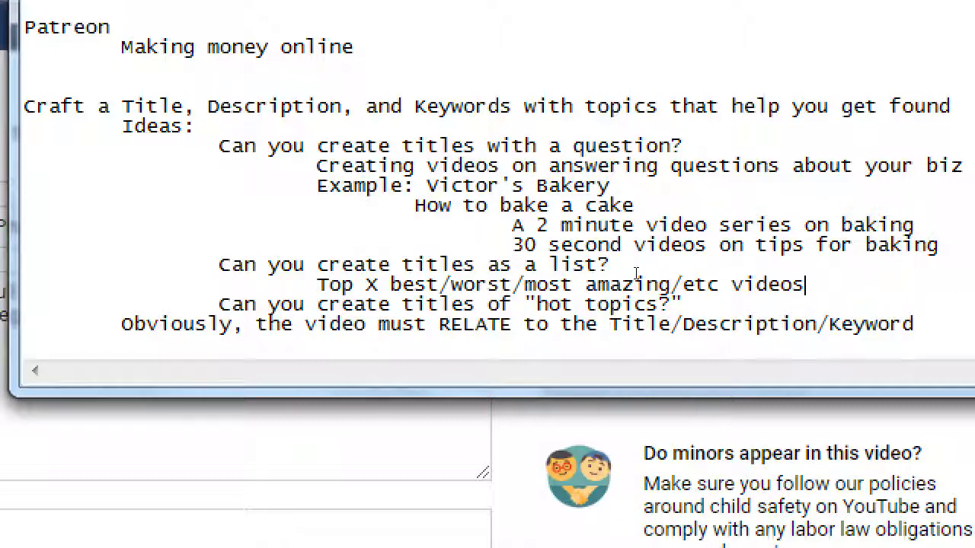
Add the line "Example:" below the "Top X" line, at the same indent.
key(Return)
key(Tab)
key(Tab)
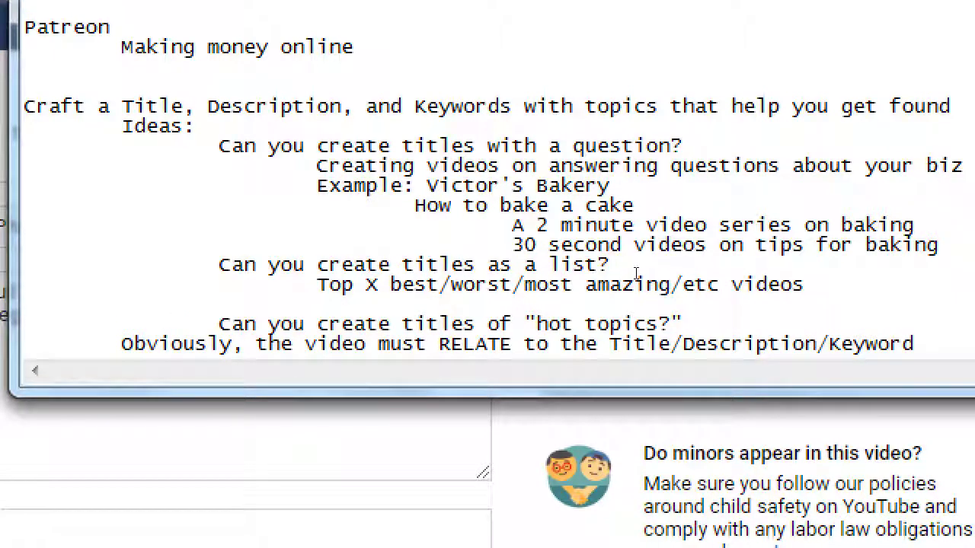
text(Example:)
Under the list idea's "Example:", add the further indented line "Top 5 Alternatives to sugar".
key(Return)
key(Tab)
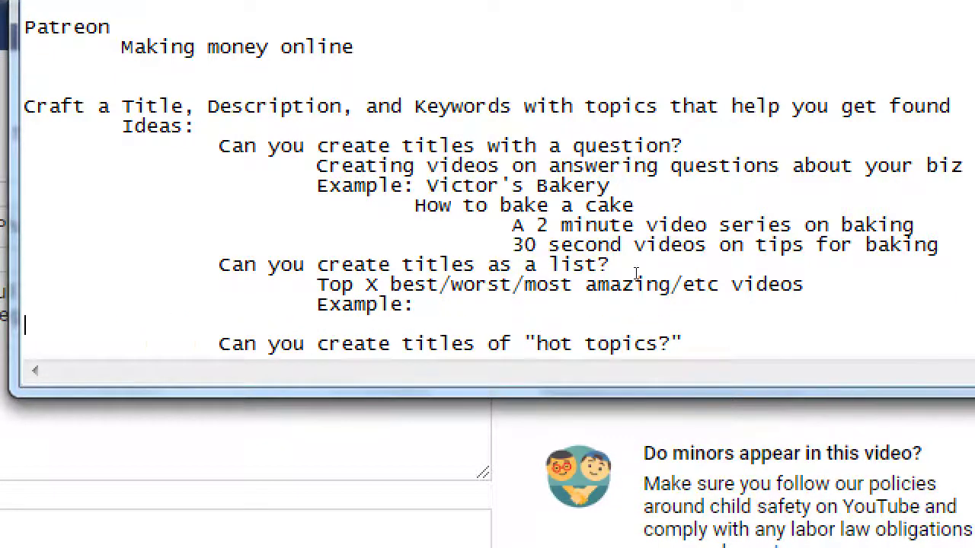
key(Tab)
key(Tab)
scroll(636, 274, down, 2)
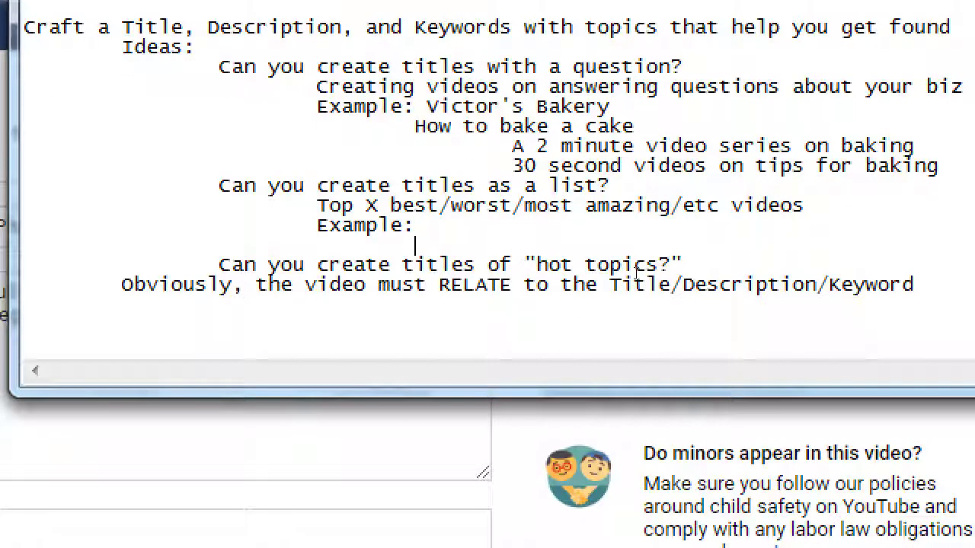
text(Top 5 A)
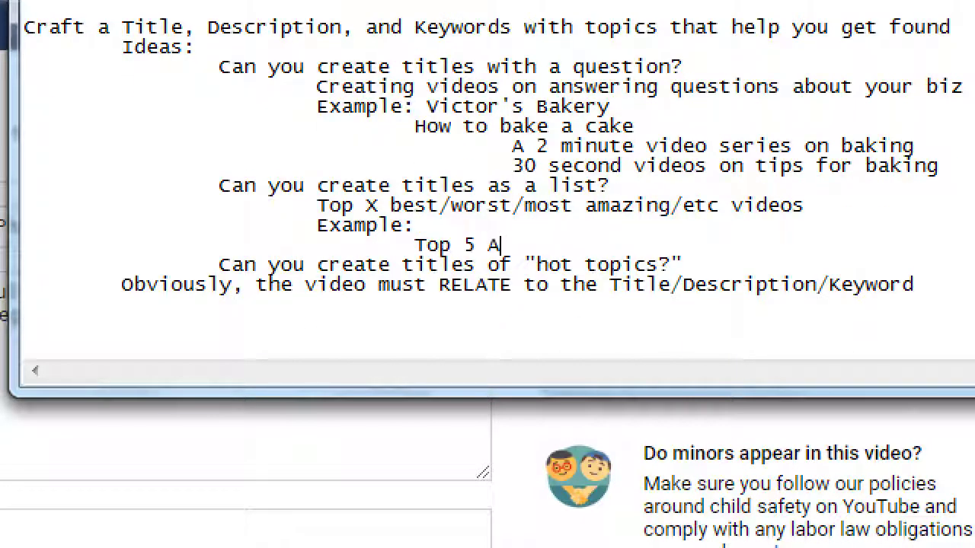
text(lternatives )
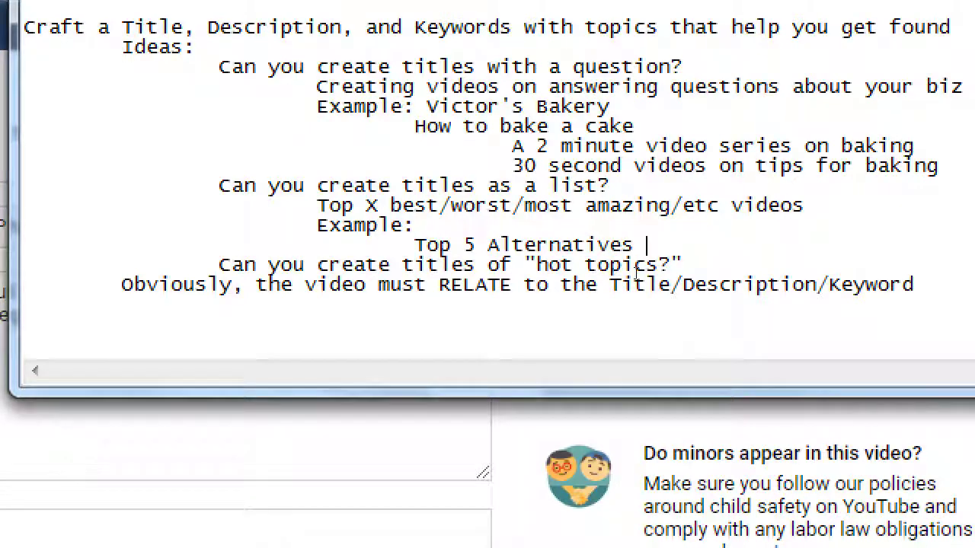
text(to sugar)
Add "Top 10 San Diego donut shops" as a second list-title example below the sugar alternatives line.
key(Return)
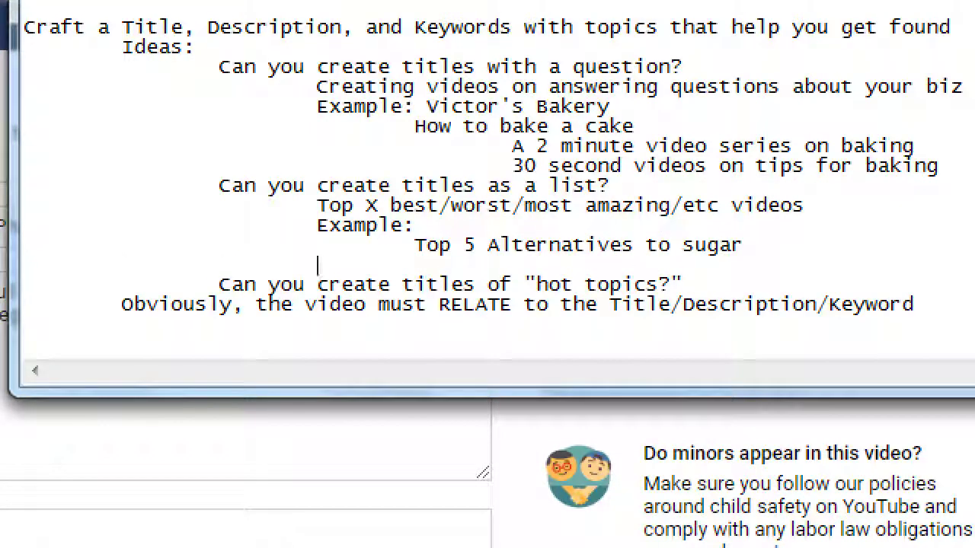
text(Top 10)
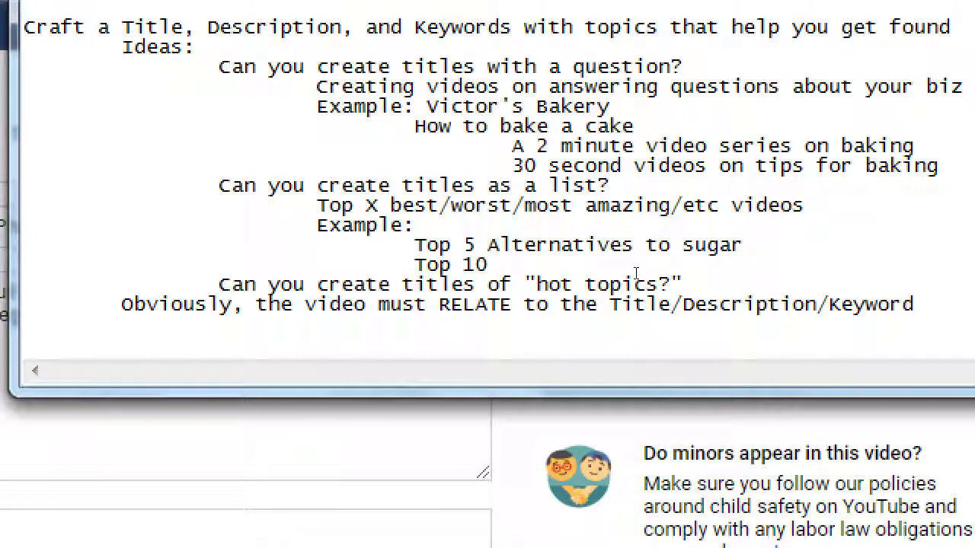
text( SanDiego)
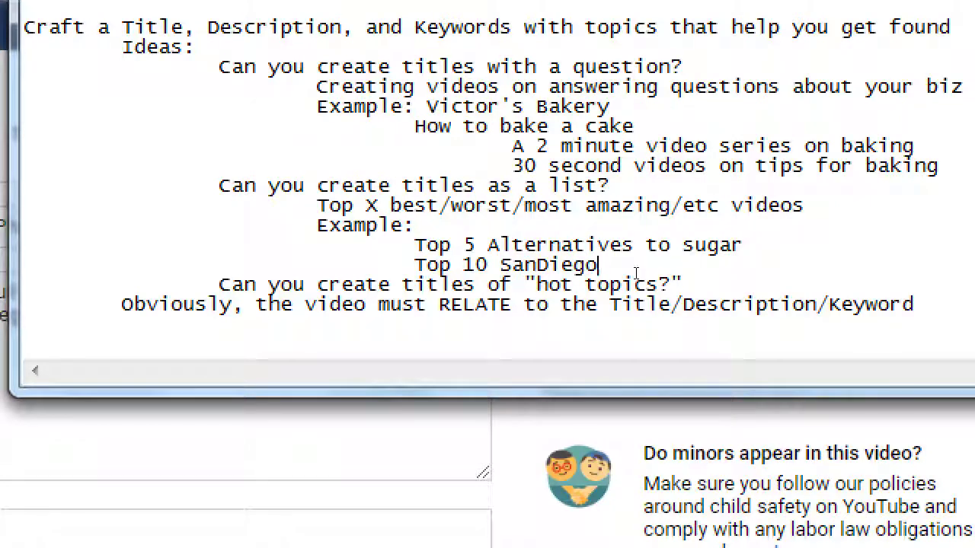
key(Left)
key(Left)
key(Left)
key(Left)
key(Left)
click(636, 273)
text(do)
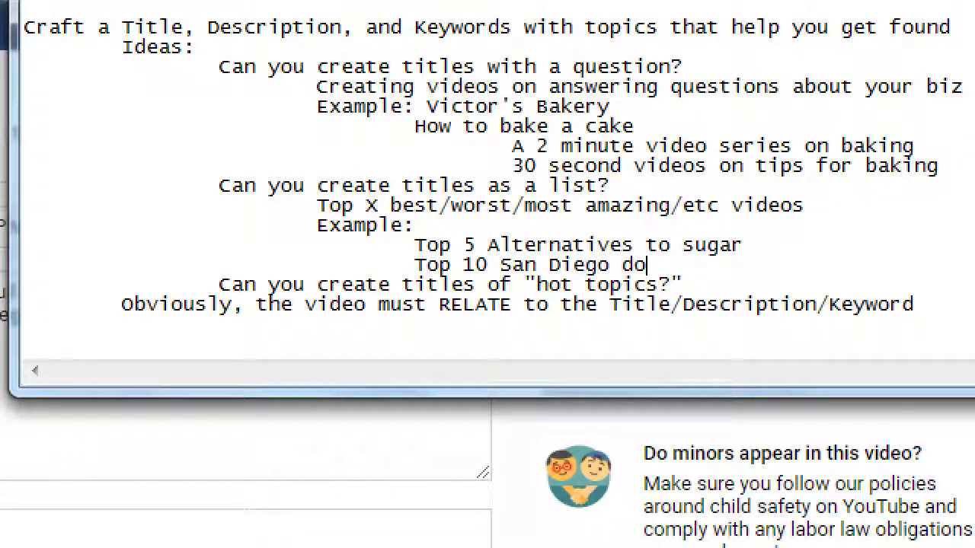
text(nut shops)
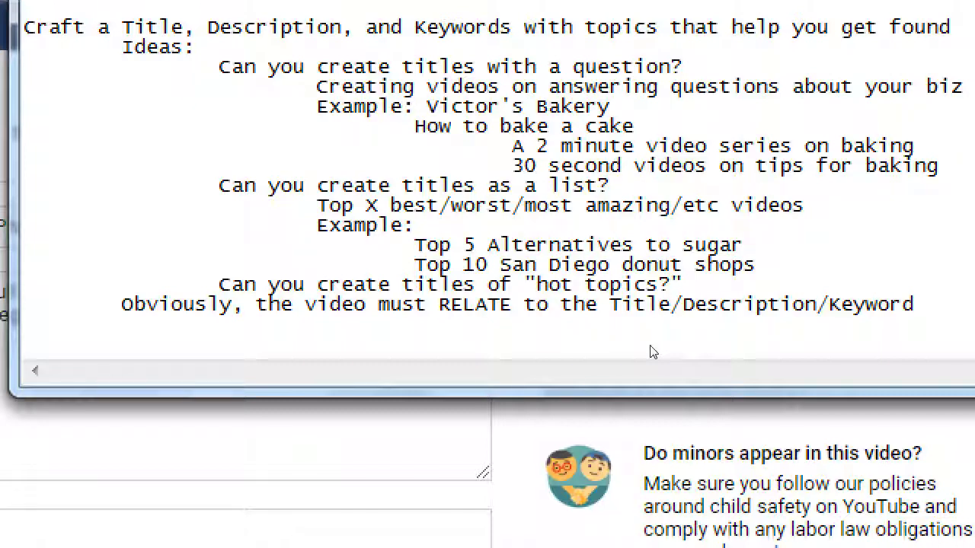
Insert an empty line indented three levels beneath the "hot topics" idea.
key(Down)
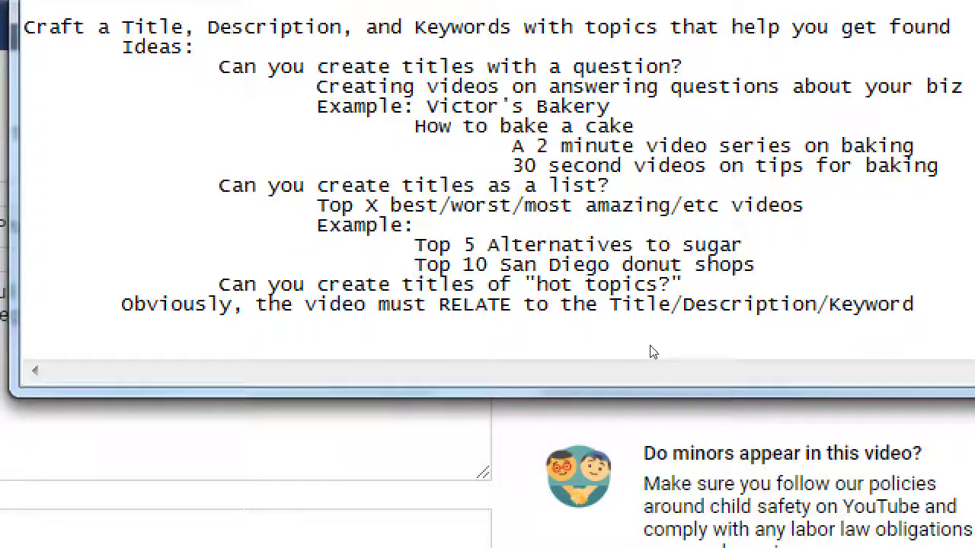
key(Return)
key(Tab)
key(Tab)
key(Tab)
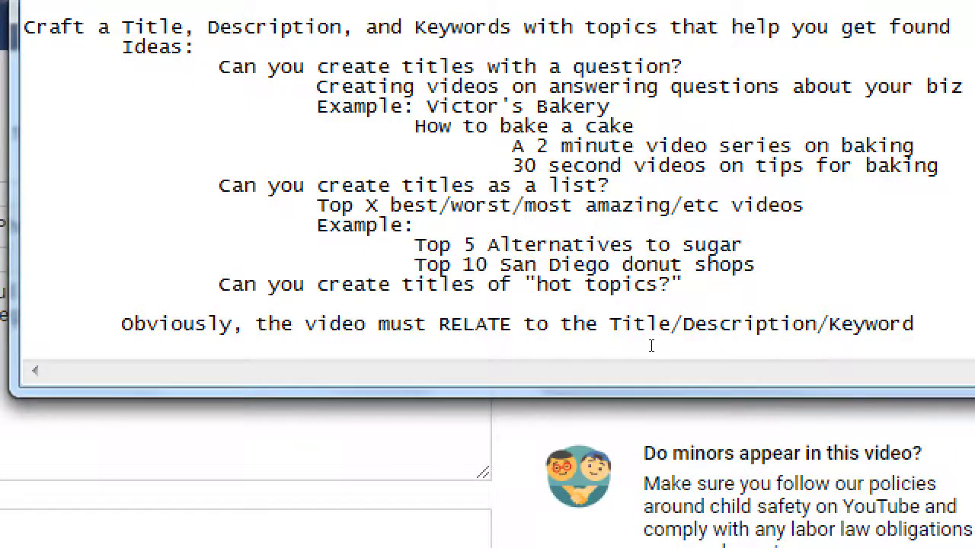
Zoom the magnified screen back out, switch to Chrome's video edit page, and open the YouTube home page in a new tab.
key(super+minus)
key(alt+Tab)
scroll(493, 168, up, 3)
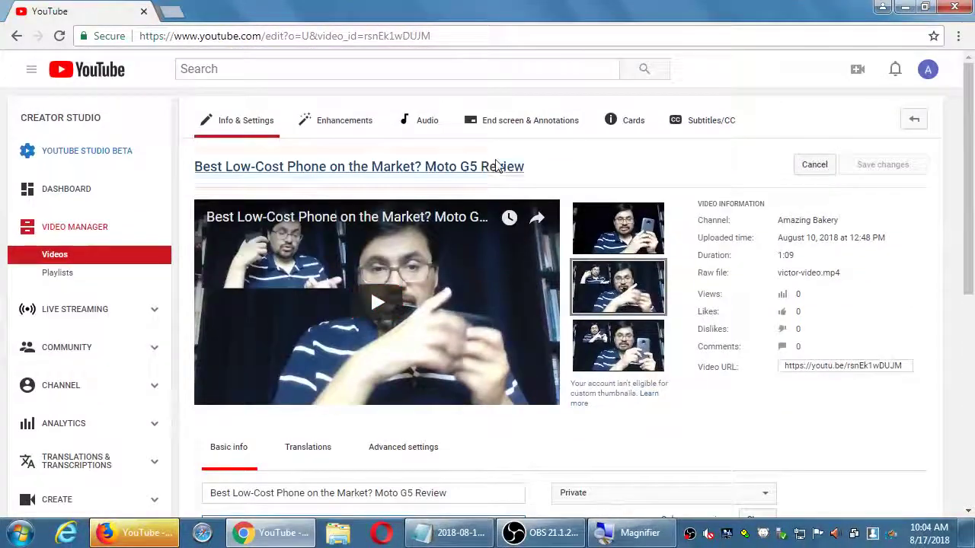
middle_click(91, 74)
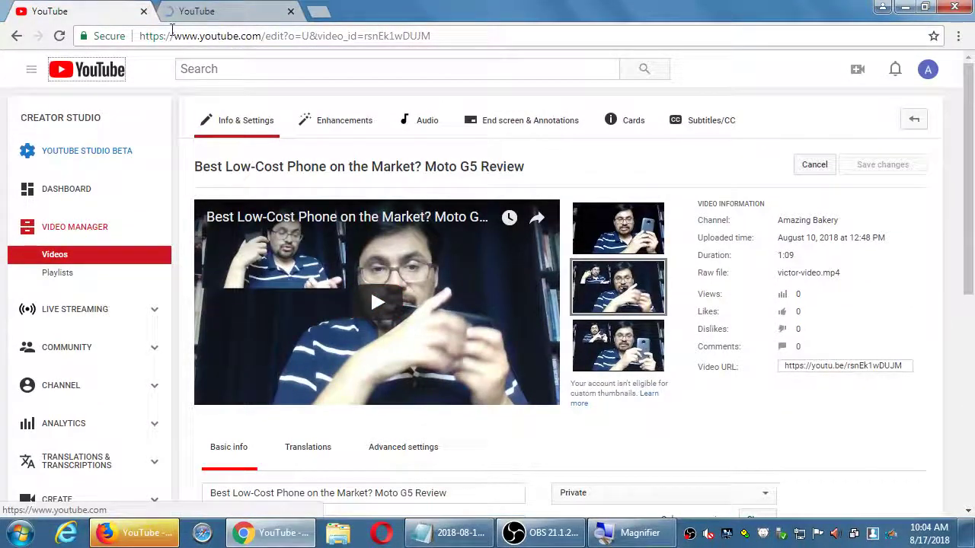
Look through the YouTube home page's recommended, recently uploaded, trending and topic video sections for popular subjects.
click(218, 9)
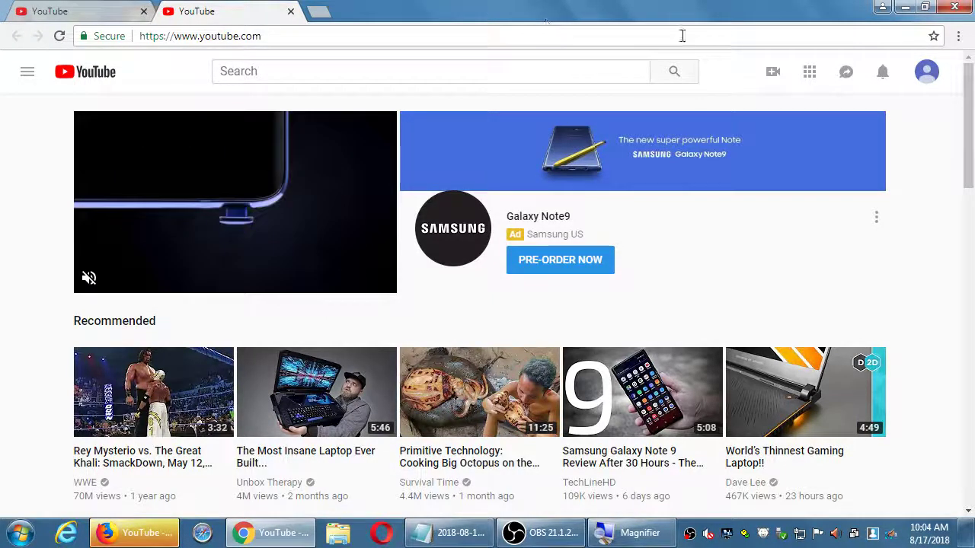
scroll(842, 222, down, 1)
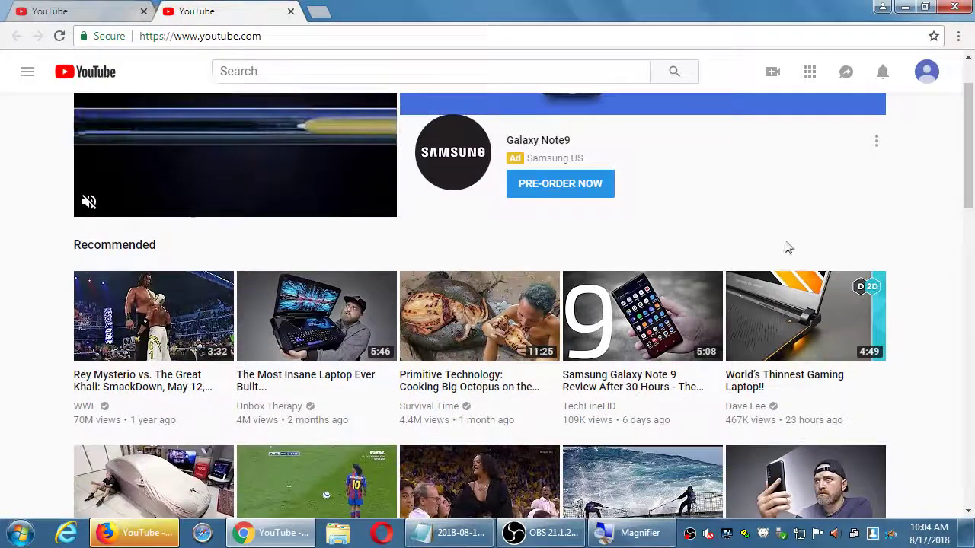
scroll(104, 272, down, 3)
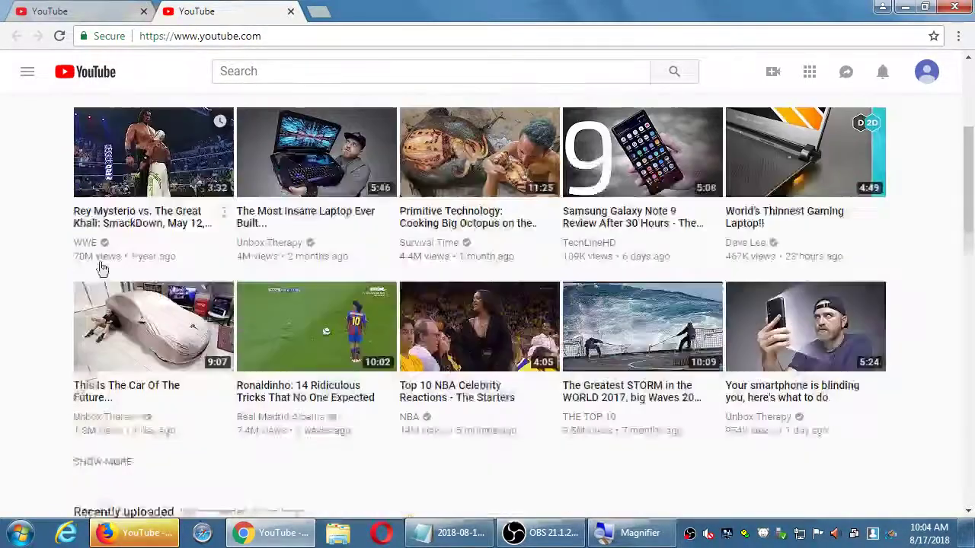
scroll(84, 262, down, 2)
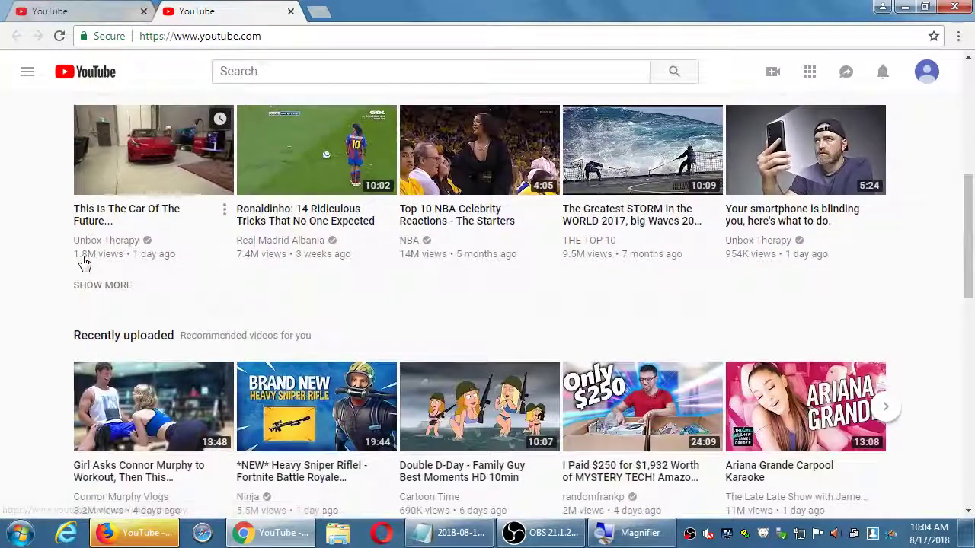
scroll(5, 263, down, 1)
scroll(2, 268, down, 1)
scroll(2, 268, down, 4)
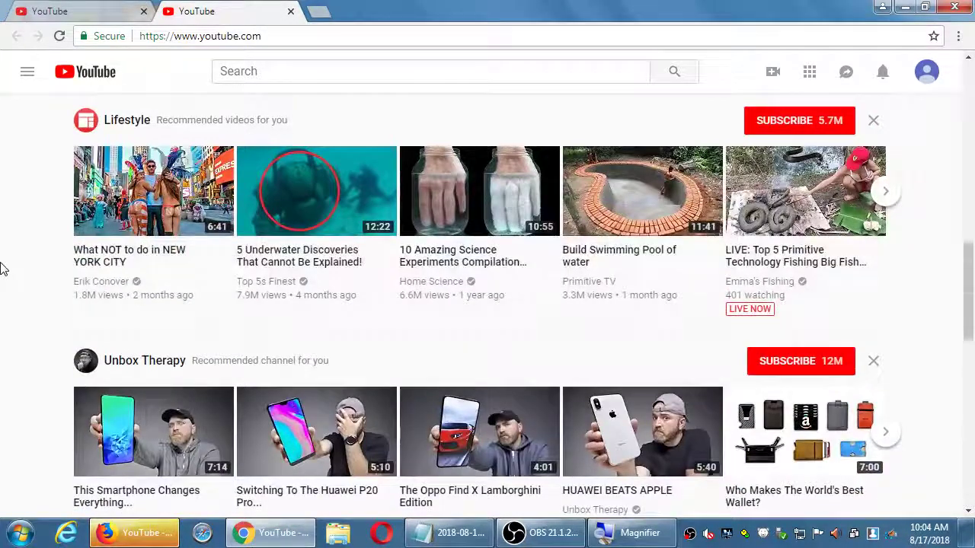
scroll(2, 268, down, 1)
scroll(2, 268, down, 2)
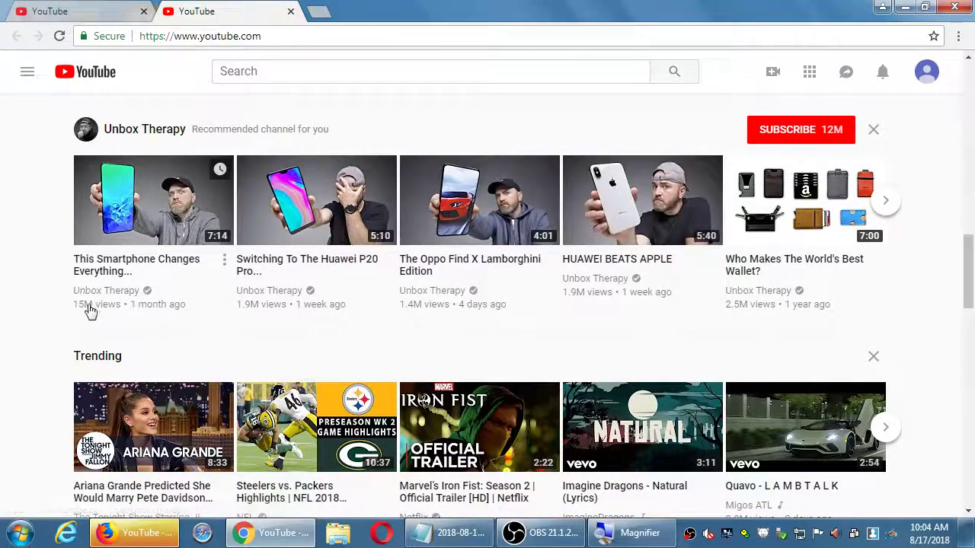
scroll(18, 298, down, 6)
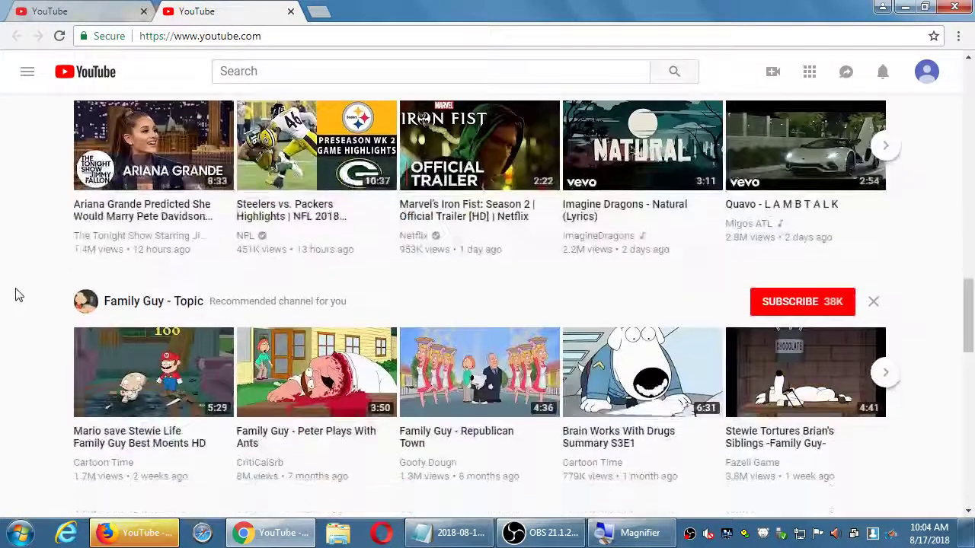
scroll(18, 295, down, 6)
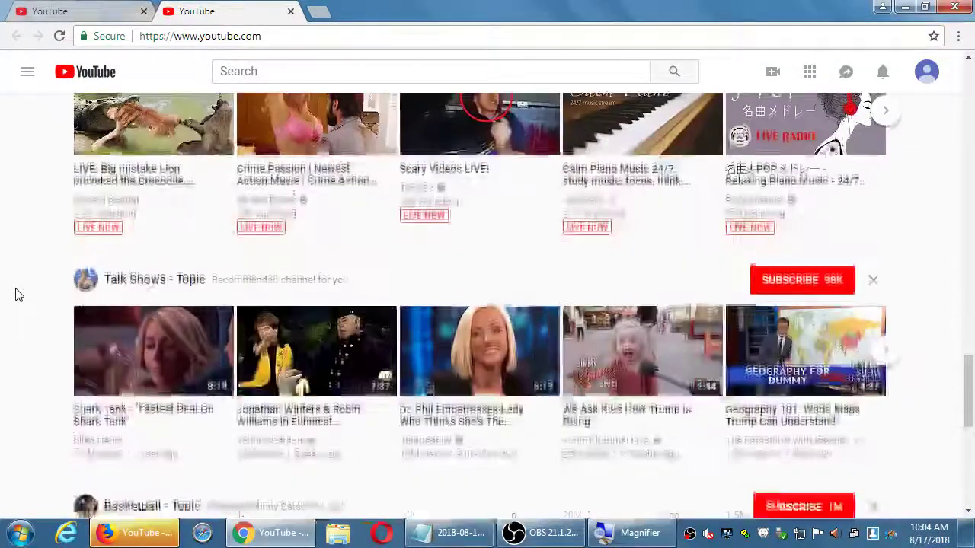
scroll(18, 296, down, 1)
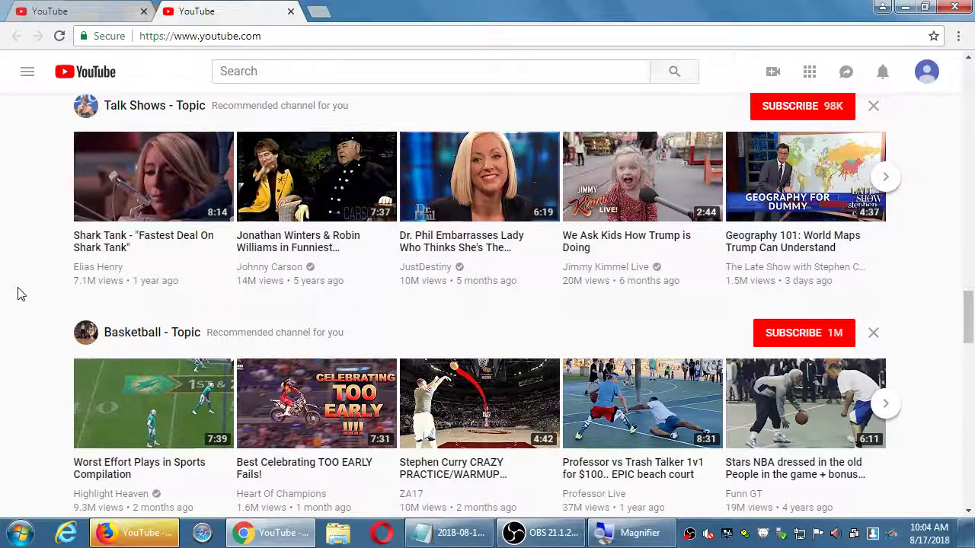
key(Home)
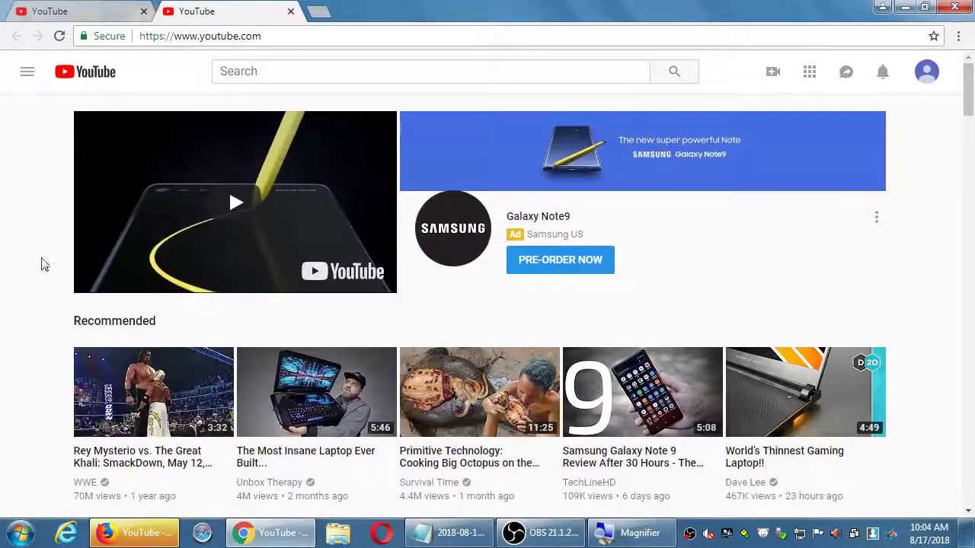
scroll(69, 252, down, 2)
scroll(70, 251, up, 1)
scroll(69, 251, up, 1)
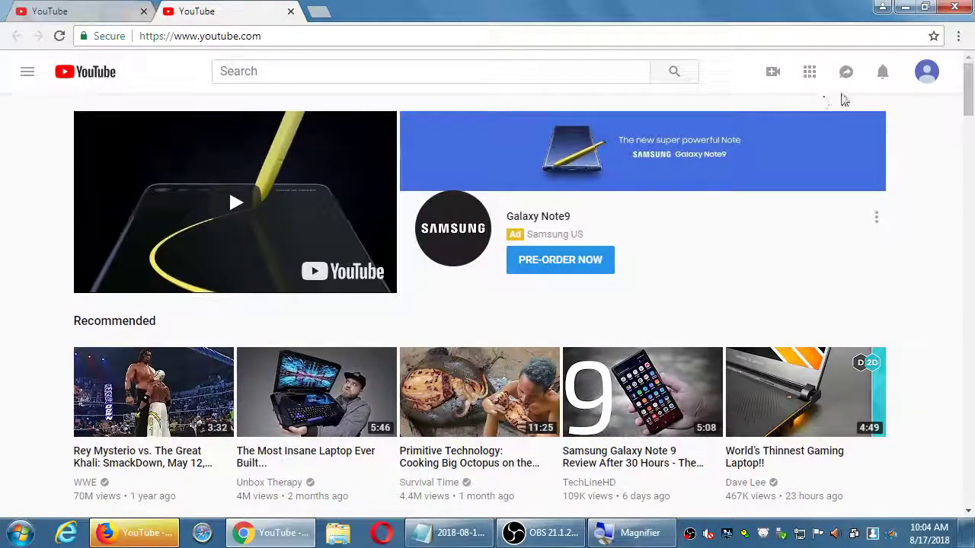
Compare the video edit page with the YouTube home page, and view the home page's account menu.
click(75, 21)
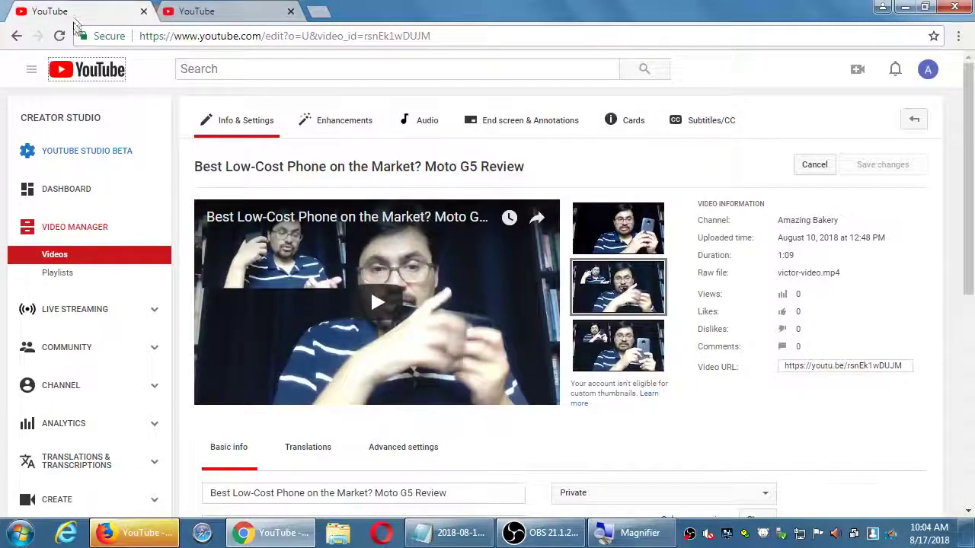
scroll(190, 176, down, 1)
scroll(191, 176, up, 1)
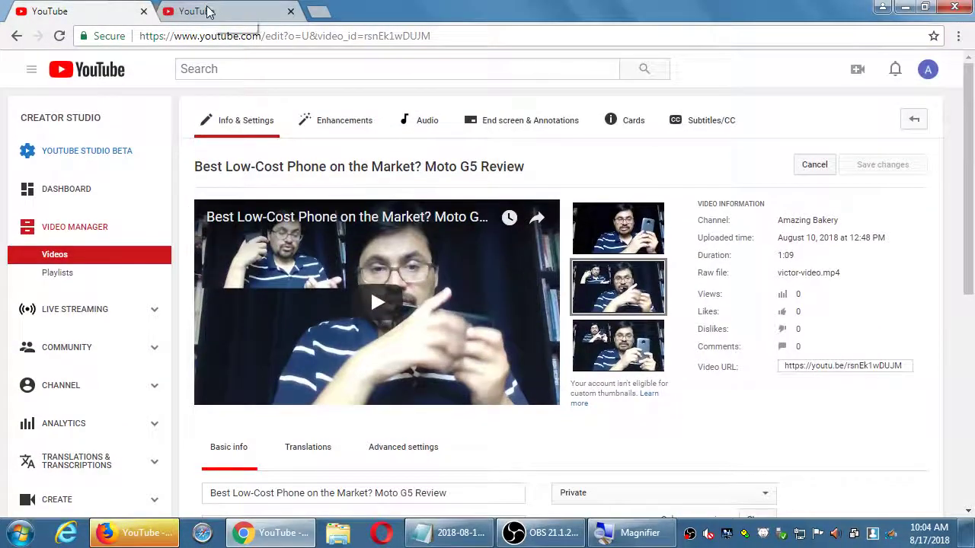
click(209, 11)
scroll(67, 233, down, 1)
scroll(67, 234, down, 2)
scroll(72, 228, up, 3)
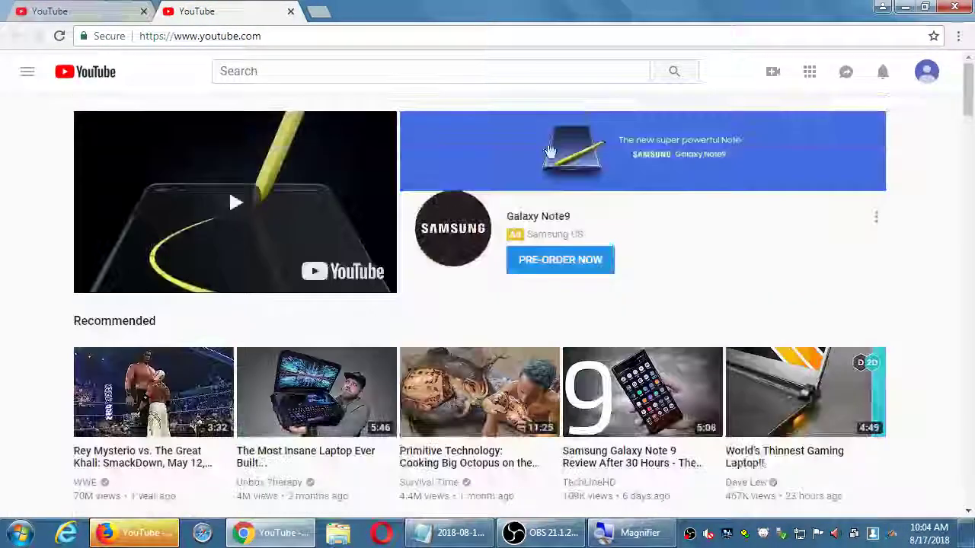
click(926, 73)
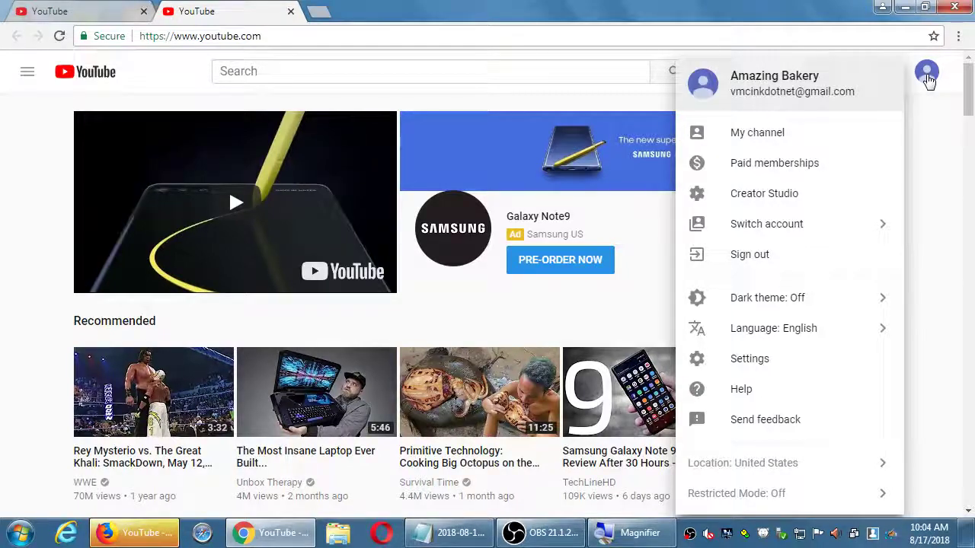
click(932, 152)
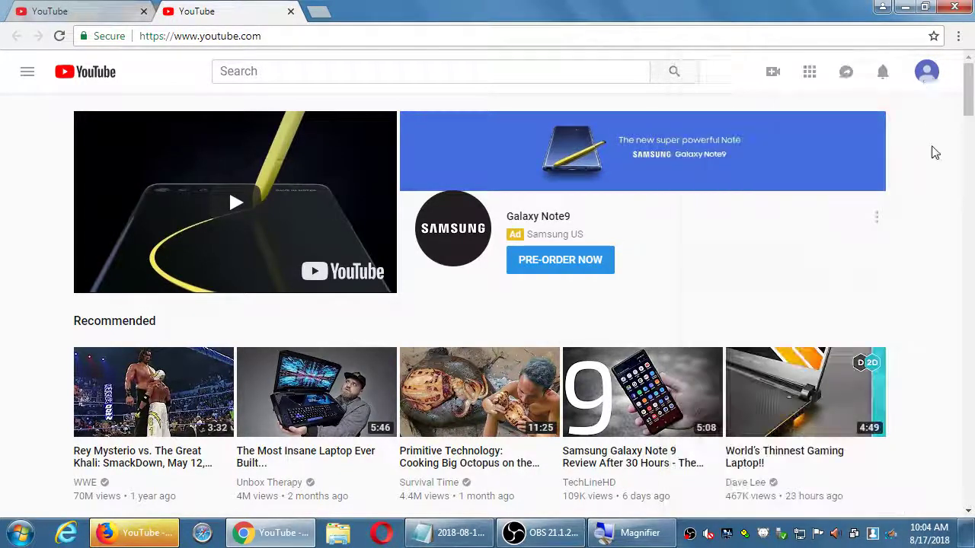
scroll(931, 157, down, 4)
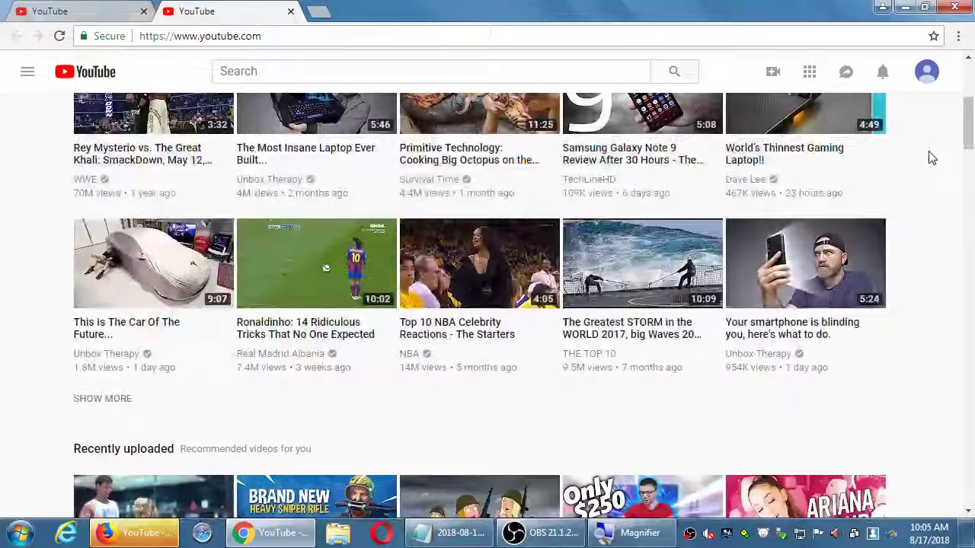
scroll(931, 157, down, 4)
scroll(932, 157, up, 8)
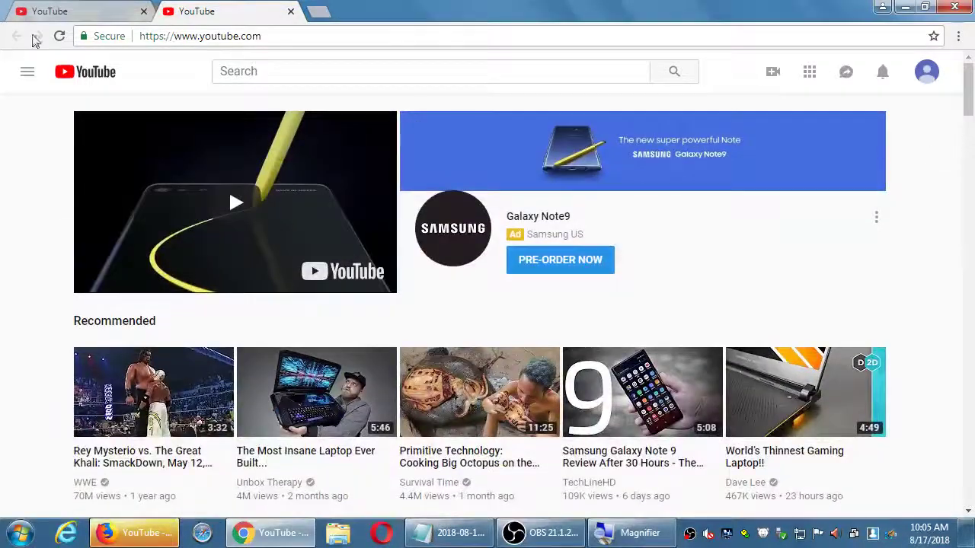
Open YouTube's Trending page and look through its video titles for hot topics.
click(27, 73)
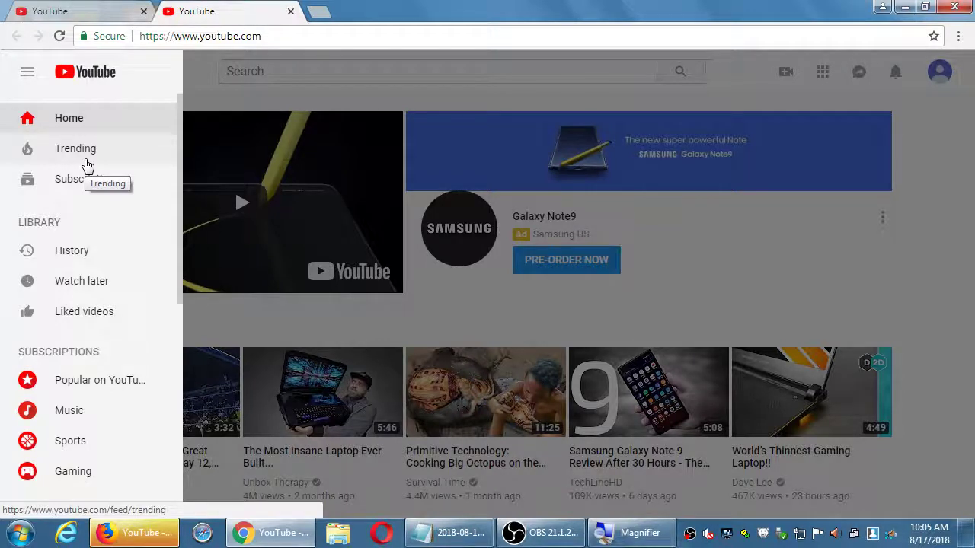
click(86, 164)
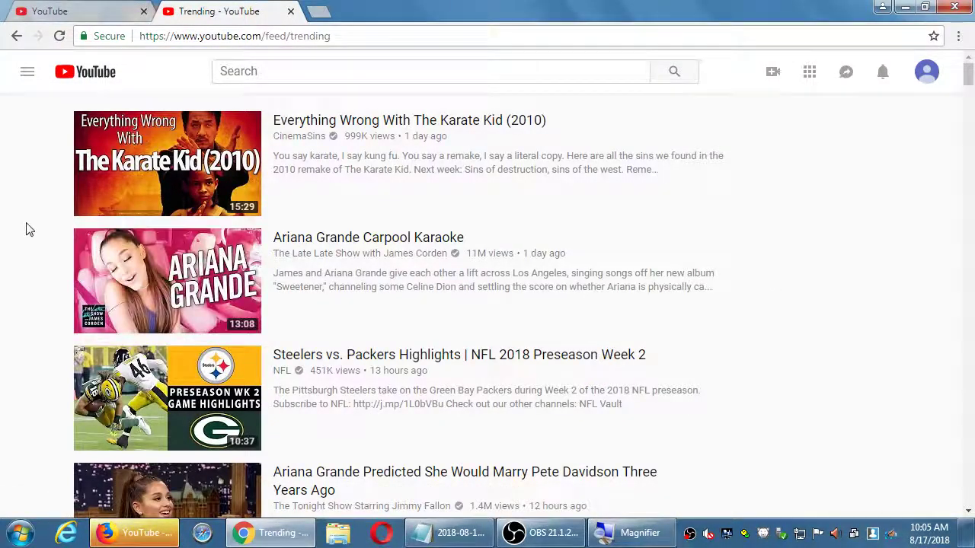
scroll(26, 226, down, 2)
scroll(25, 227, down, 2)
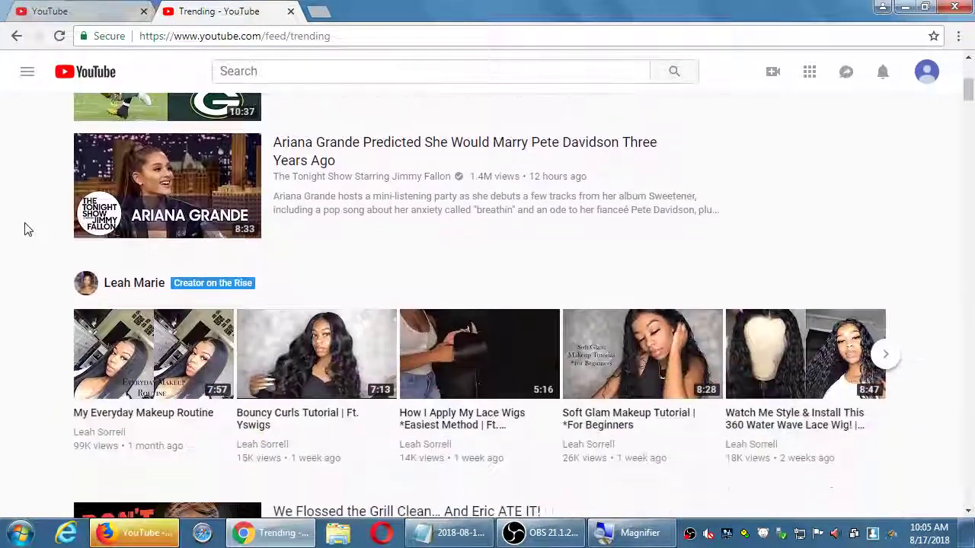
scroll(25, 227, down, 2)
scroll(25, 228, down, 2)
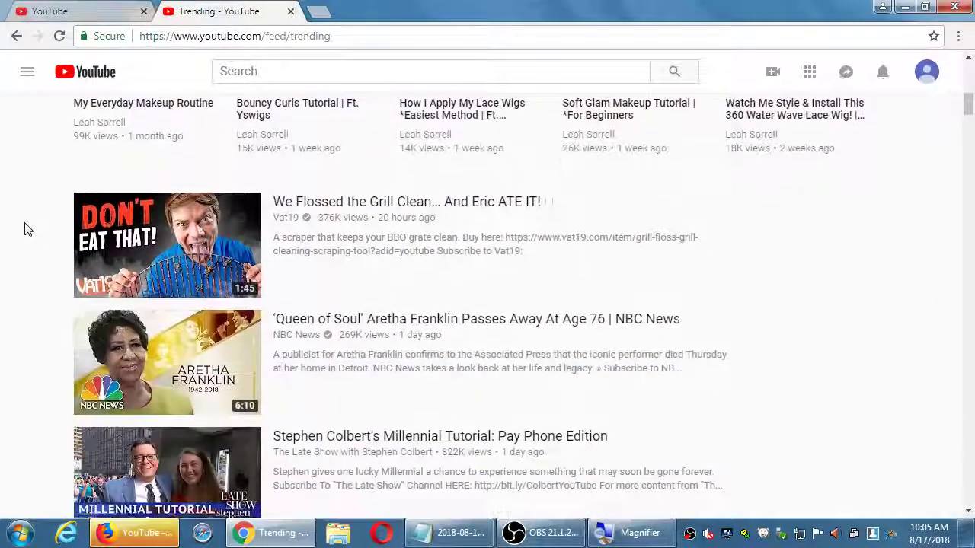
scroll(25, 228, down, 1)
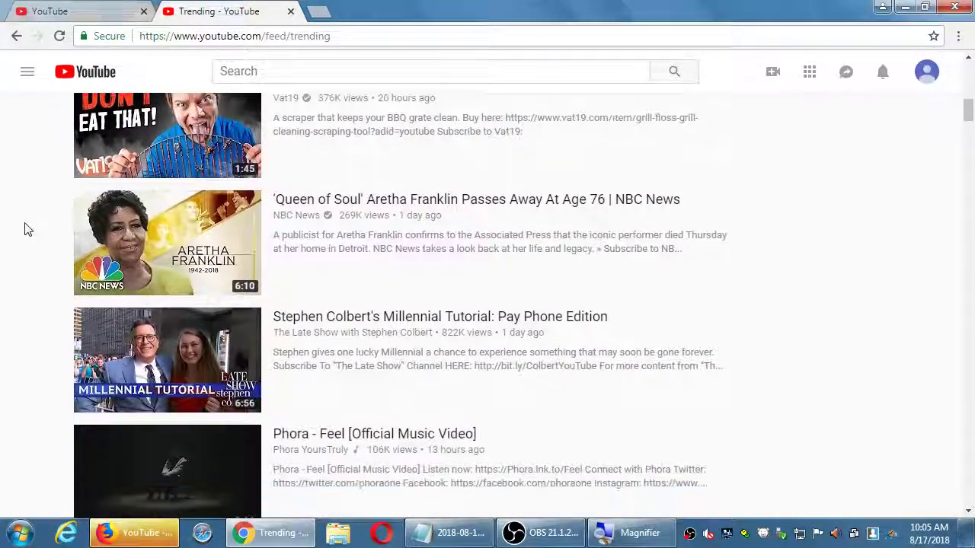
scroll(25, 229, down, 2)
scroll(26, 228, down, 3)
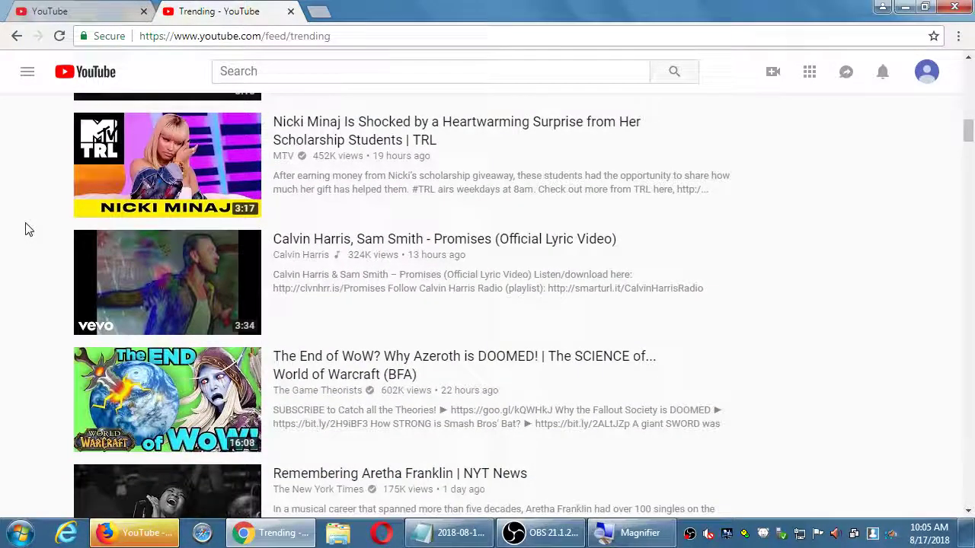
scroll(25, 229, down, 5)
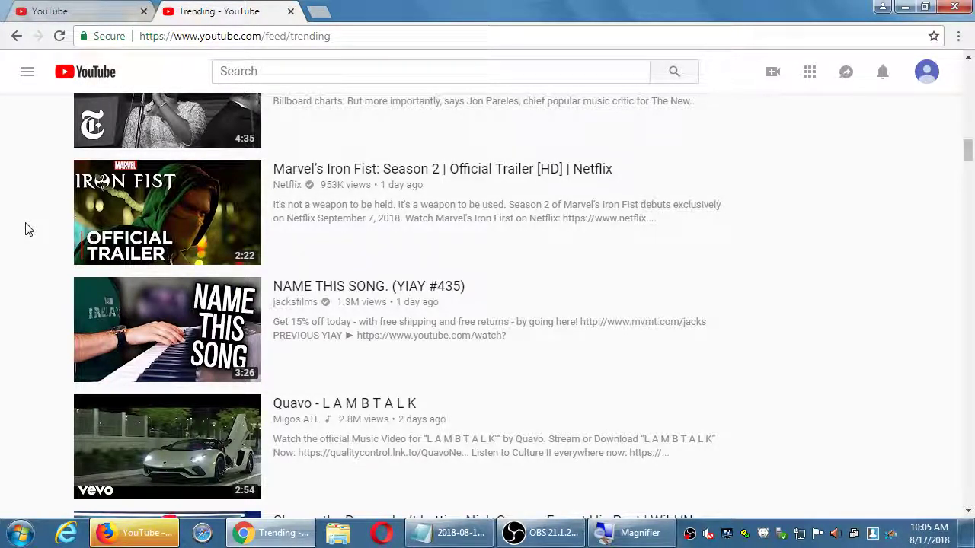
scroll(25, 228, down, 5)
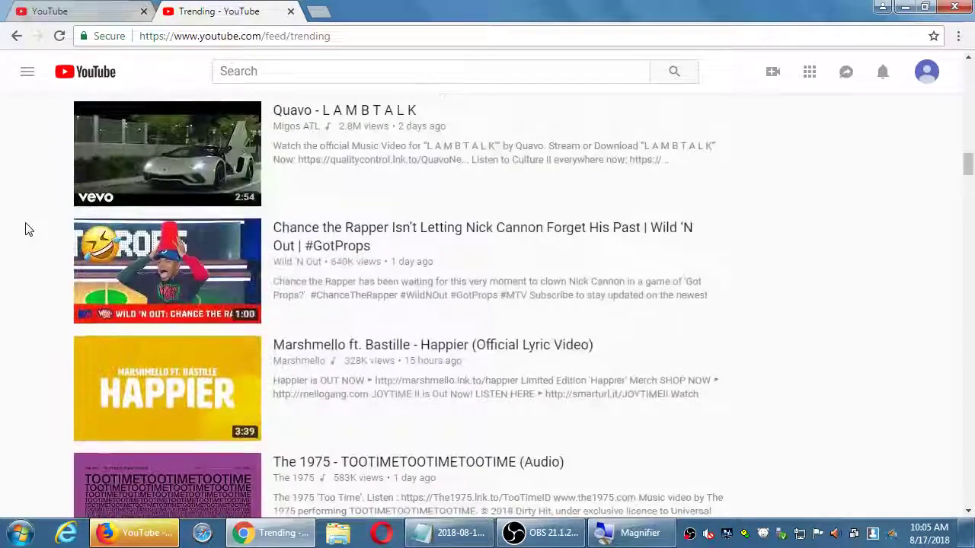
scroll(25, 228, down, 1)
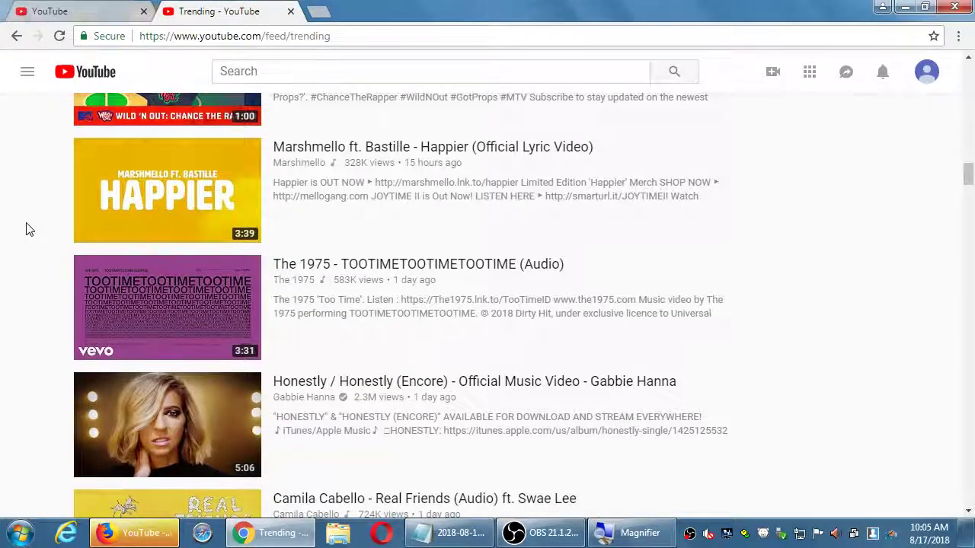
scroll(27, 229, down, 4)
scroll(27, 228, down, 1)
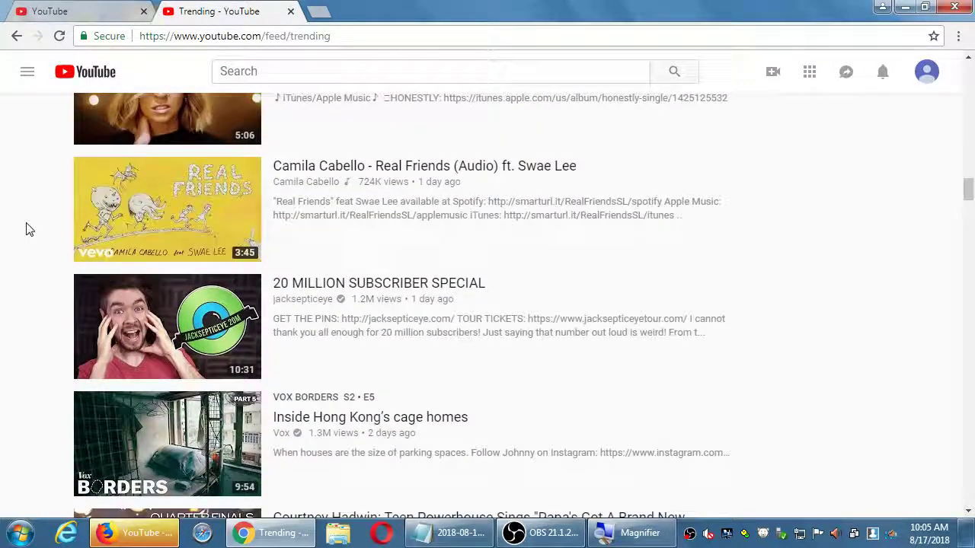
scroll(27, 228, down, 5)
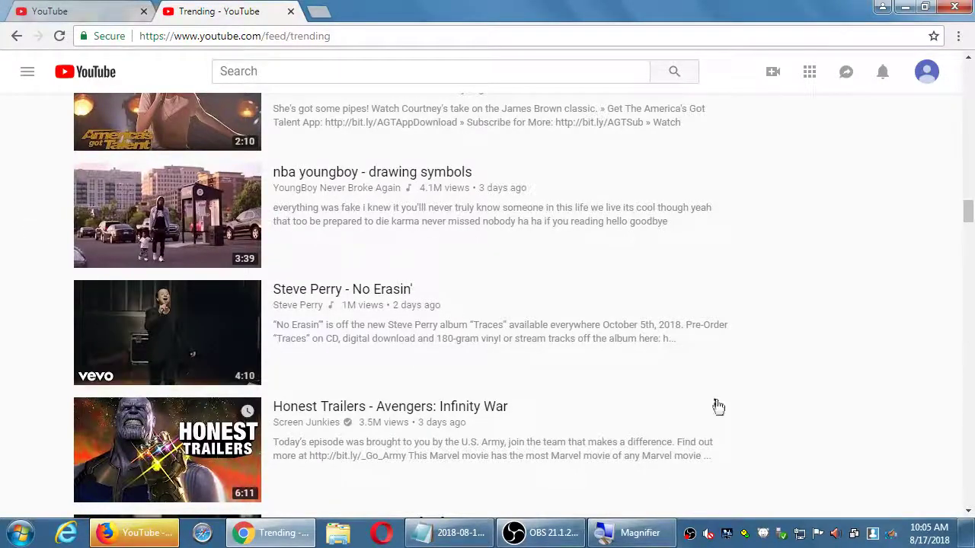
Switch to the Notepad notes and write "Visit the "Trending" page on YouTube for ideas" on the empty line beneath the "hot topics" idea.
click(453, 533)
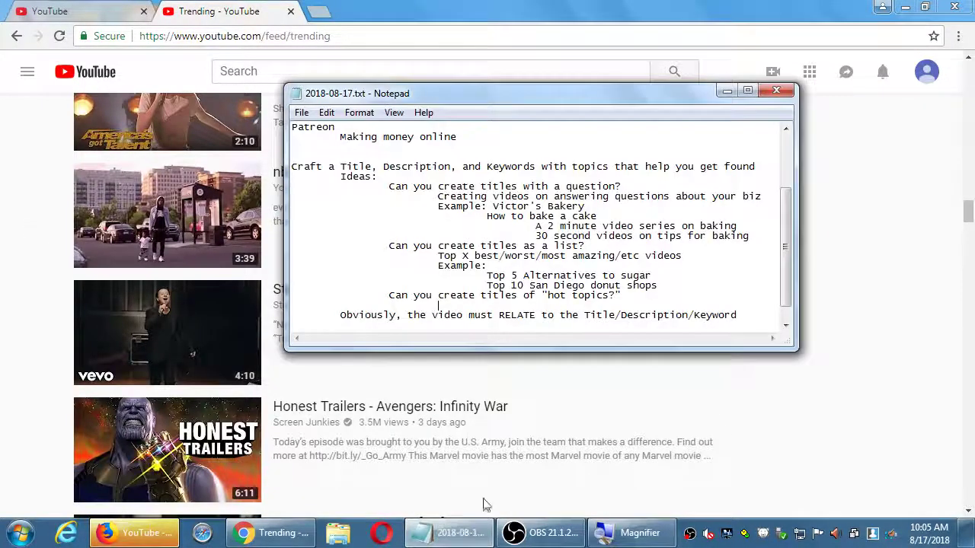
scroll(617, 221, down, 1)
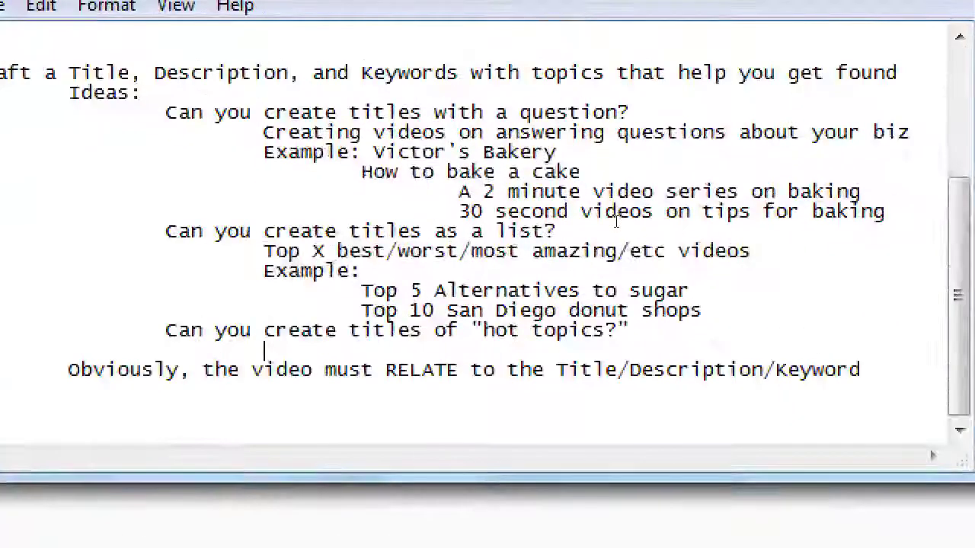
text(Vis)
key(BackSpace)
text(isit the "Trending")
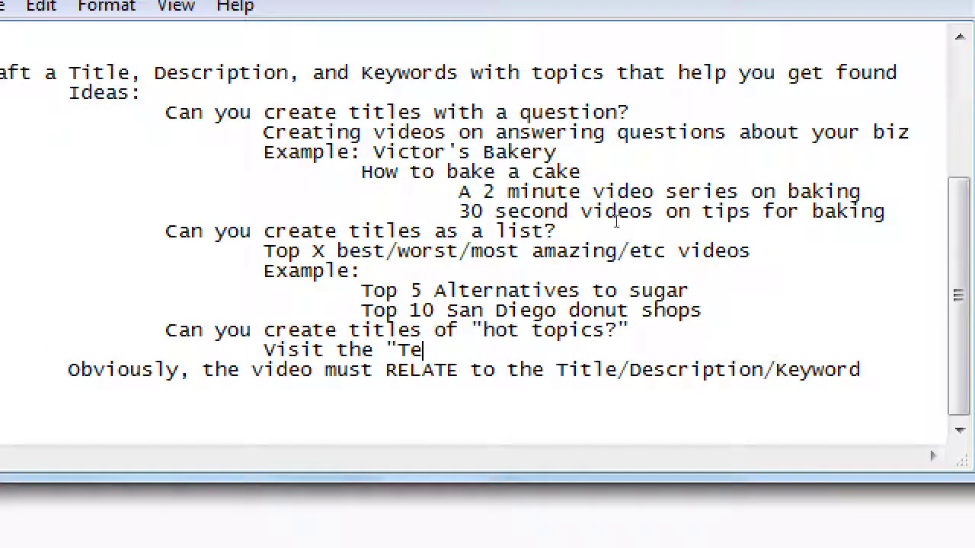
text( page on )
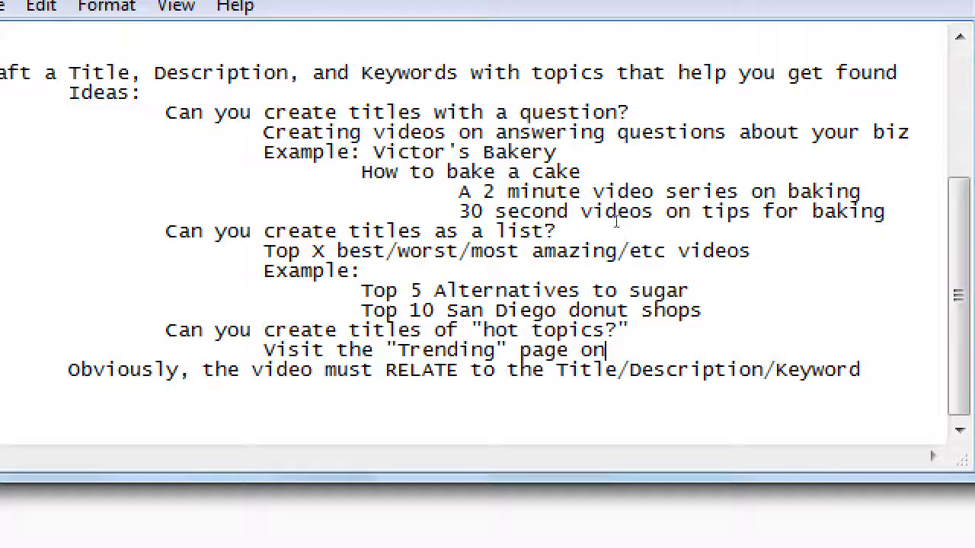
text(YouTube forf)
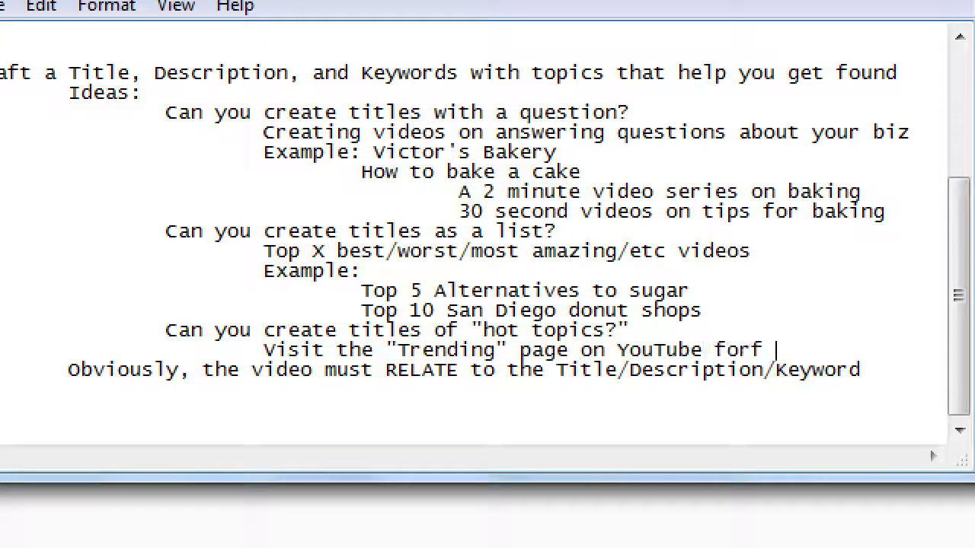
key(BackSpace)
key(BackSpace)
text(ideas,)
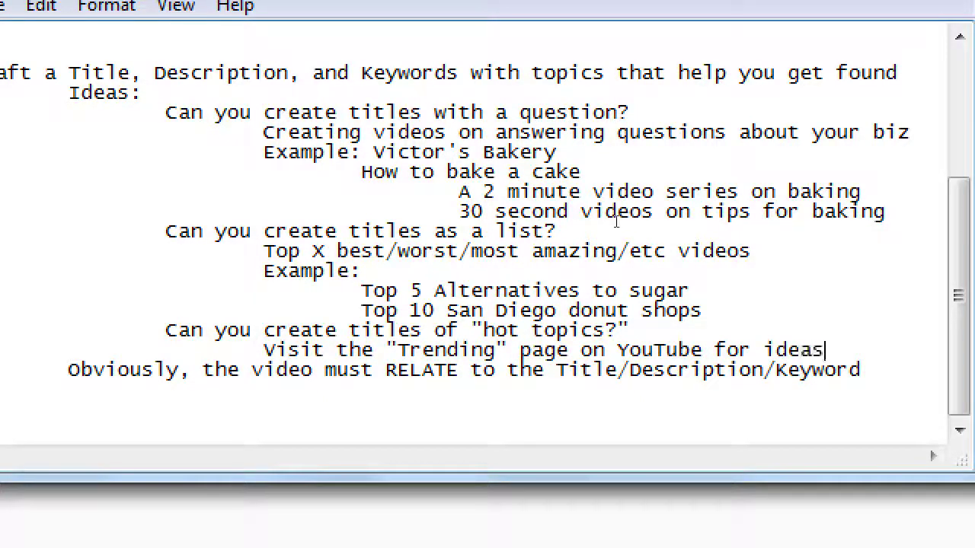
Continue the "Trending" note with a comma and add "or browse the Categories" on an aligned new line beneath it.
key(Return)
key(Tab)
key(Tab)
text(or )
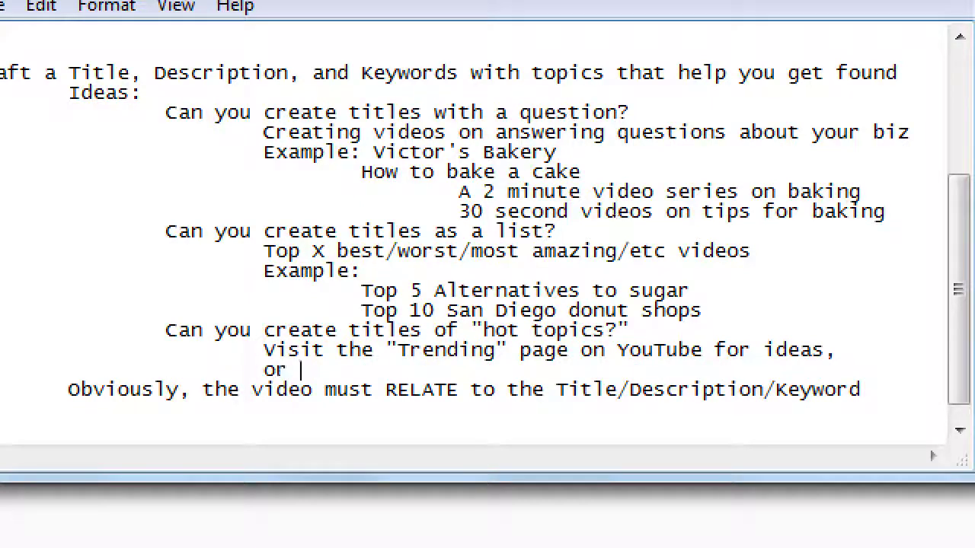
text(browse the C)
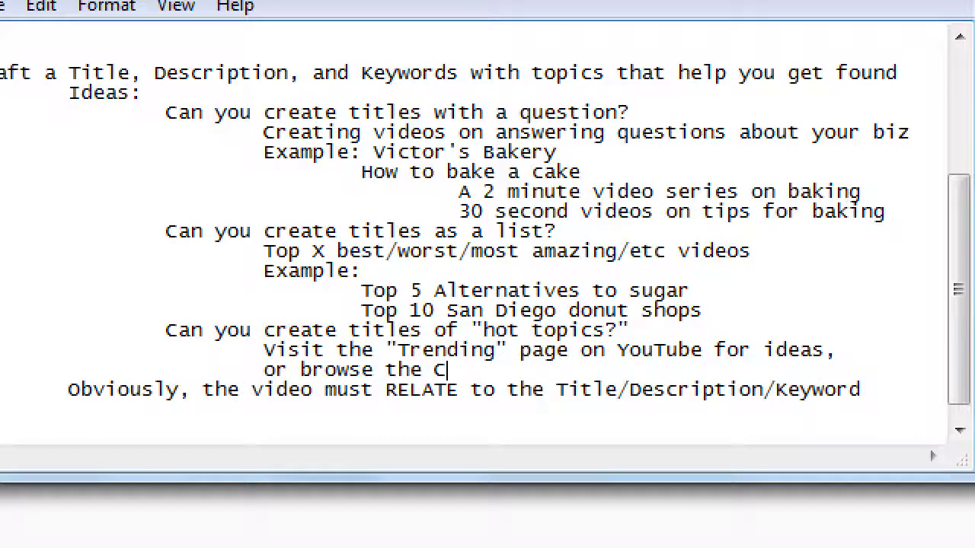
text(atego)
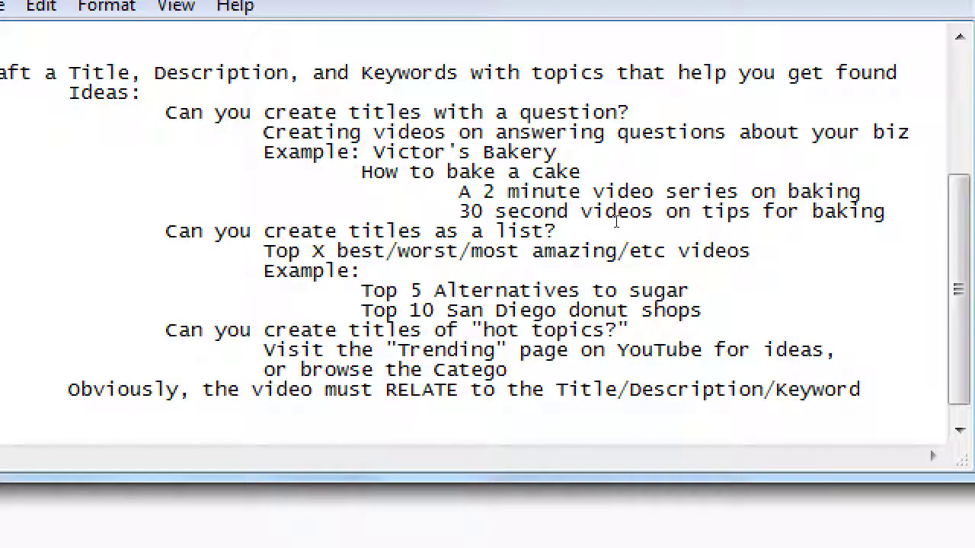
text(ries)
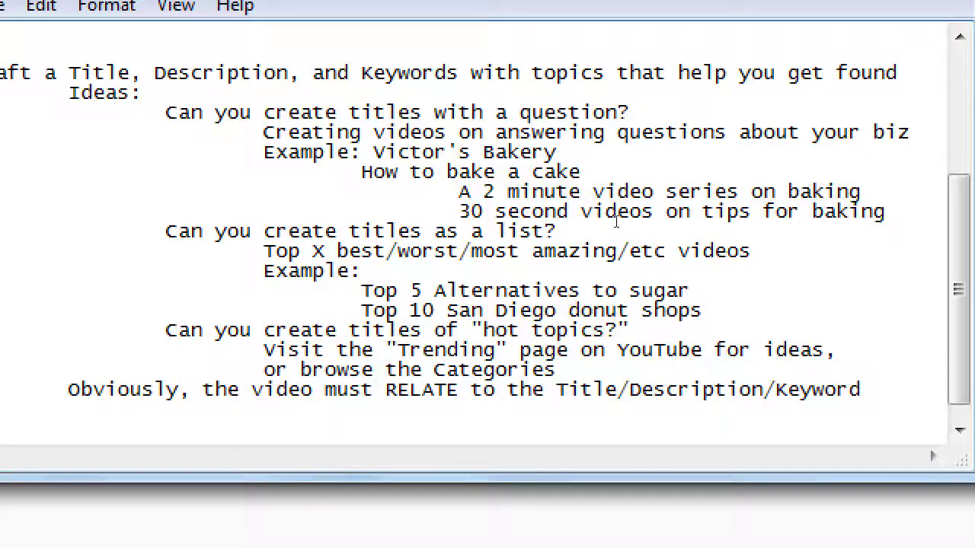
Extend the Categories note with "; then create a video" and, on an aligned new line, "about that topic, related to your business".
text(; then create a video)
key(Return)
key(Tab)
key(Tab)
key(Tab)
text(abnou)
key(BackSpace)
key(BackSpace)
key(BackSpace)
text(out that topic)
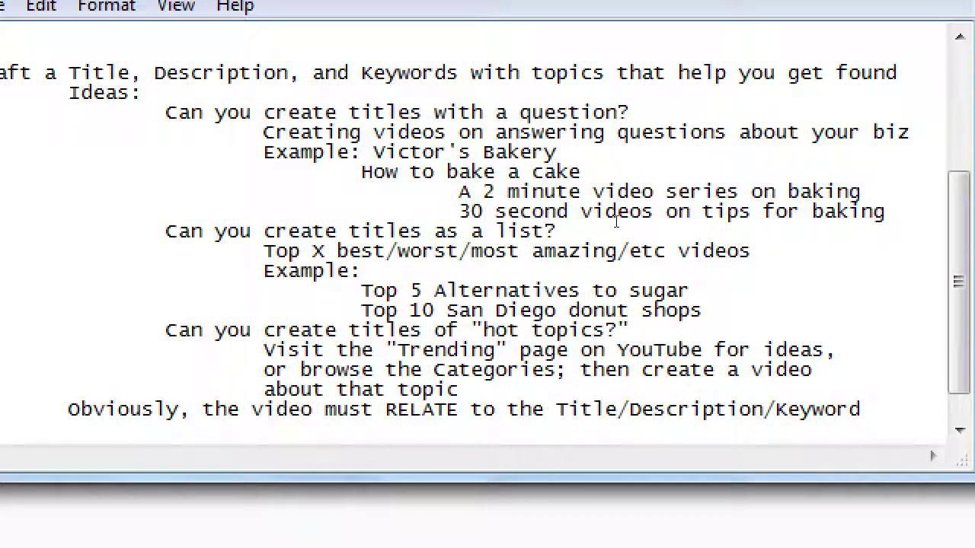
text(, relate)
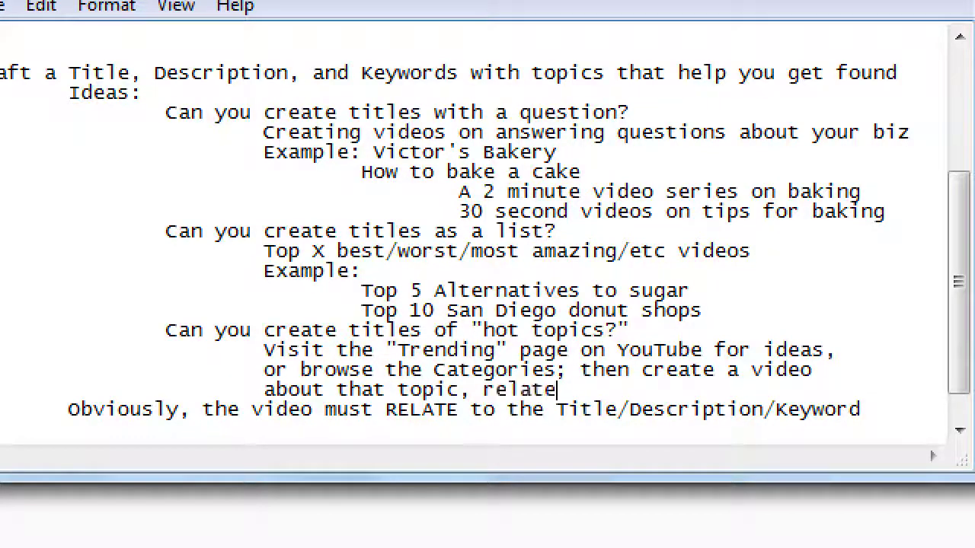
text(d to your business)
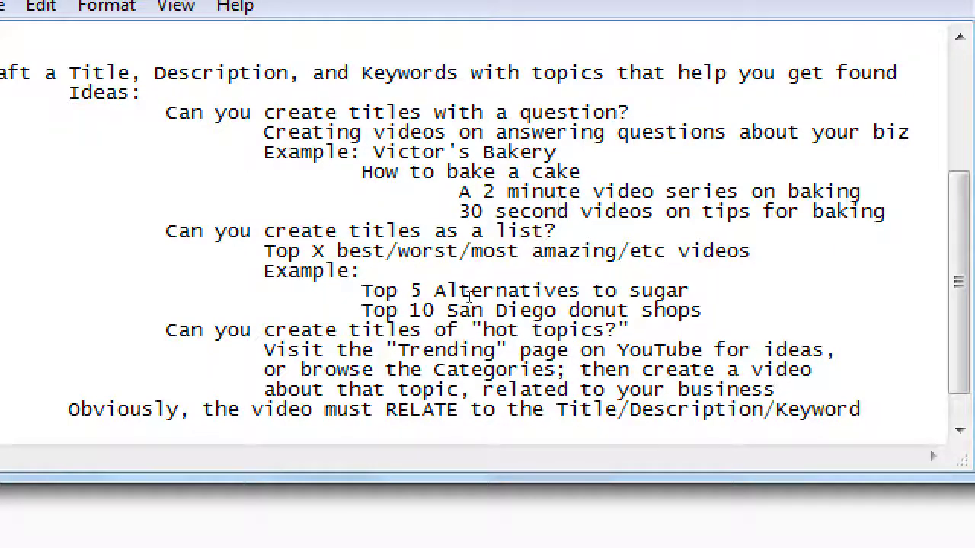
Place the text cursor on the empty line below the closing note that starts with "Obviously".
drag(337, 350, 411, 389)
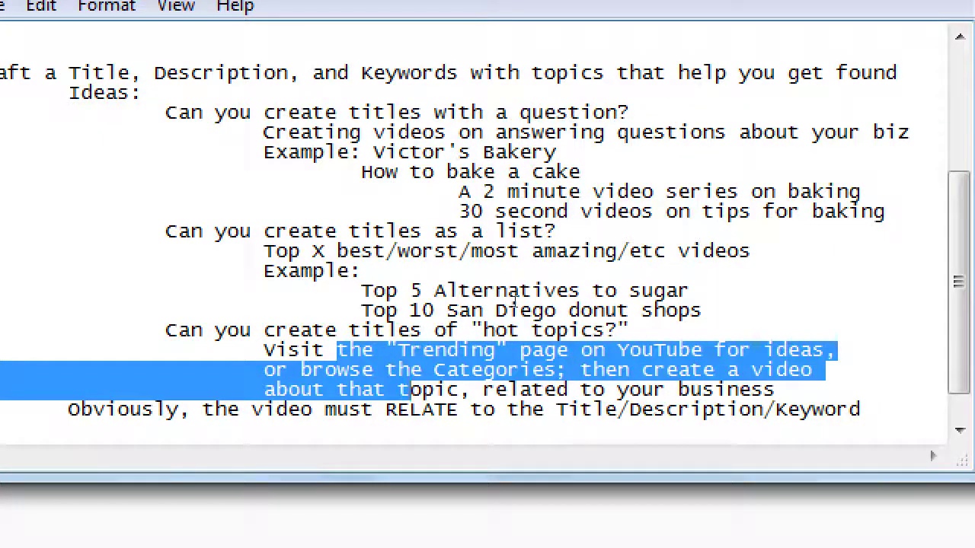
click(412, 149)
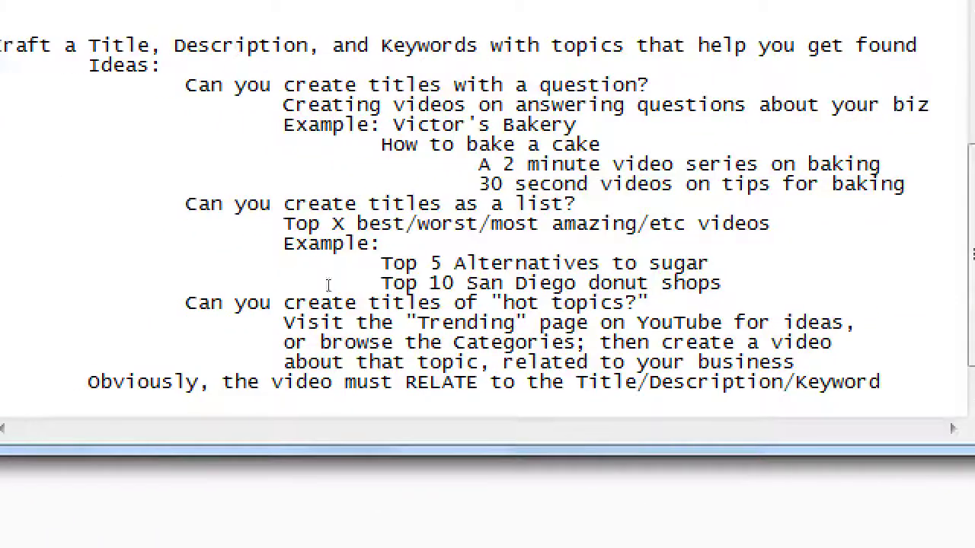
key(ctrl+End)
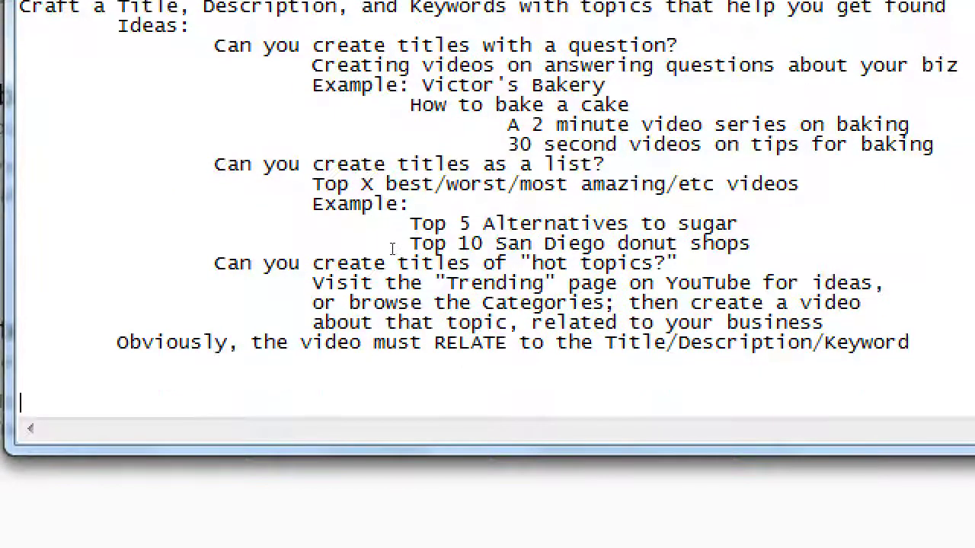
key(Up)
key(Up)
key(Up)
key(Down)
key(Down)
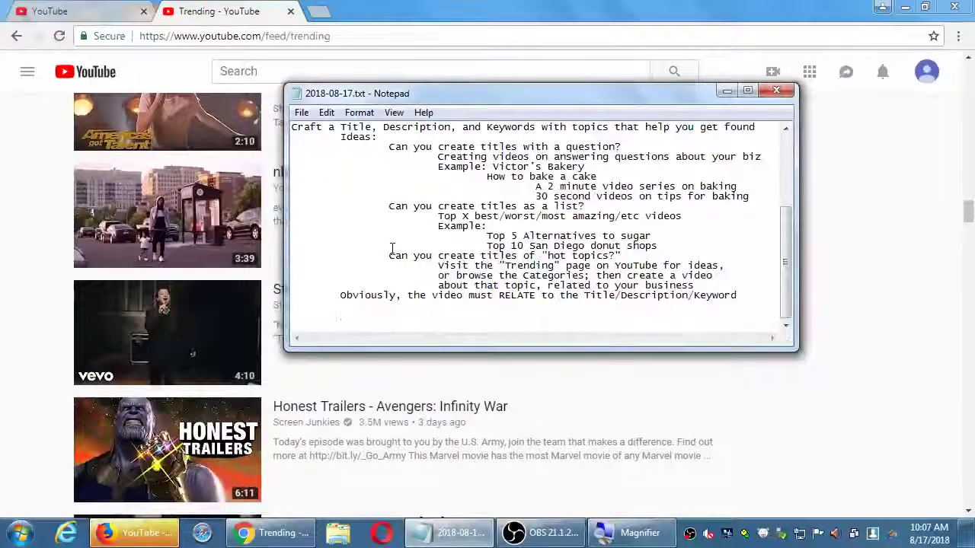
Switch to the Moto G5 review's video edit page in Chrome and bring its title, description and tags into view.
click(112, 11)
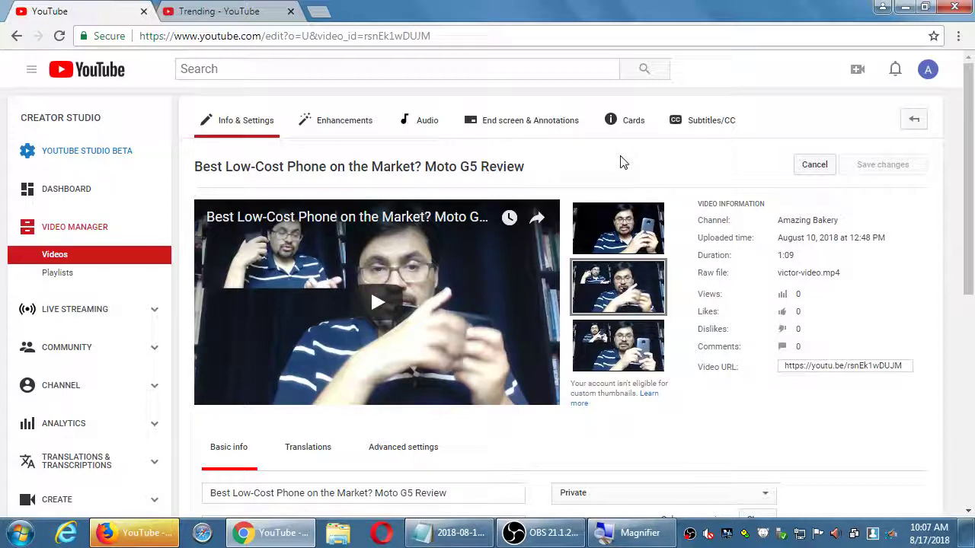
scroll(604, 163, down, 2)
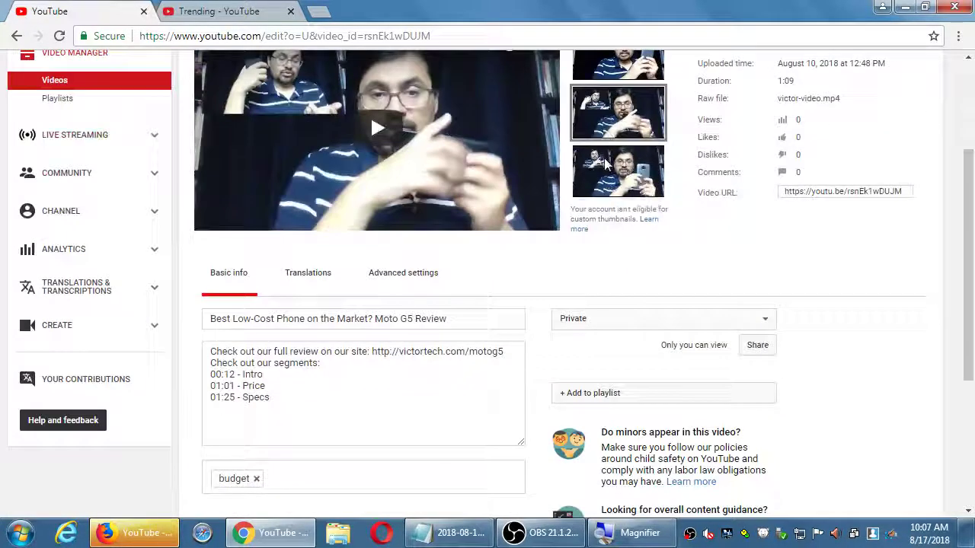
click(469, 320)
text(dkfjkdjfkdjlkfdjk)
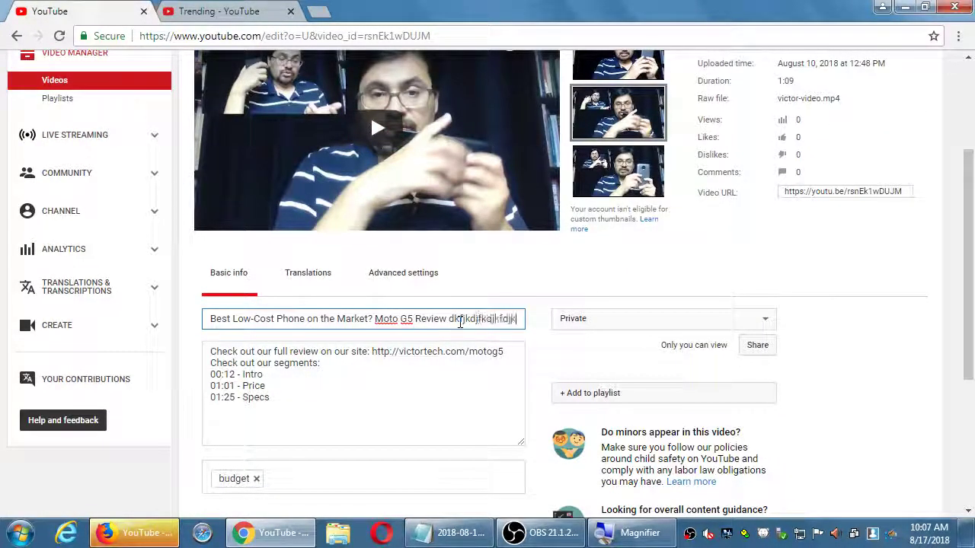
key(BackSpace)
key(BackSpace)
key(BackSpace)
key(BackSpace)
key(BackSpace)
key(BackSpace)
key(BackSpace)
key(BackSpace)
key(BackSpace)
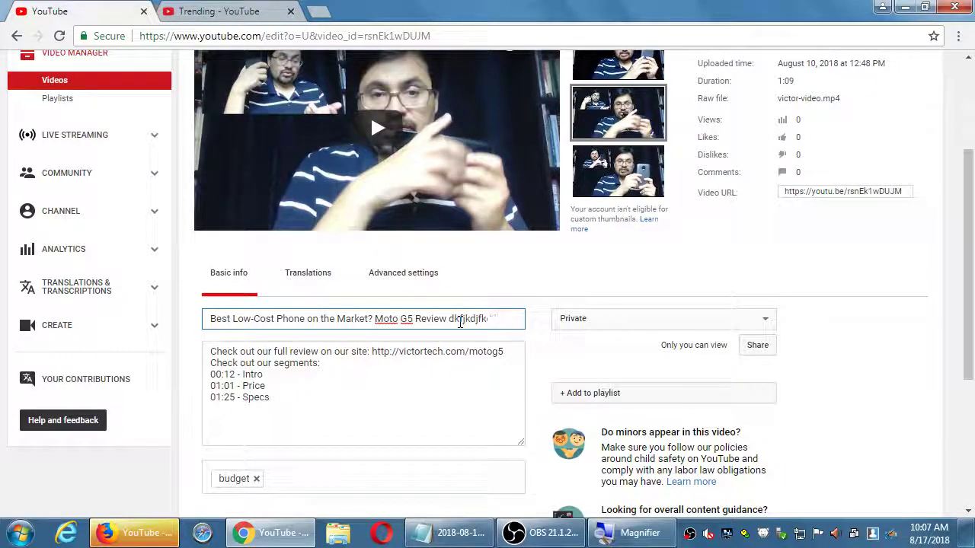
key(BackSpace)
key(BackSpace)
key(BackSpace)
key(BackSpace)
key(BackSpace)
key(BackSpace)
key(BackSpace)
key(BackSpace)
key(BackSpace)
key(BackSpace)
click(424, 394)
key(ctrl+Home)
key(Return)
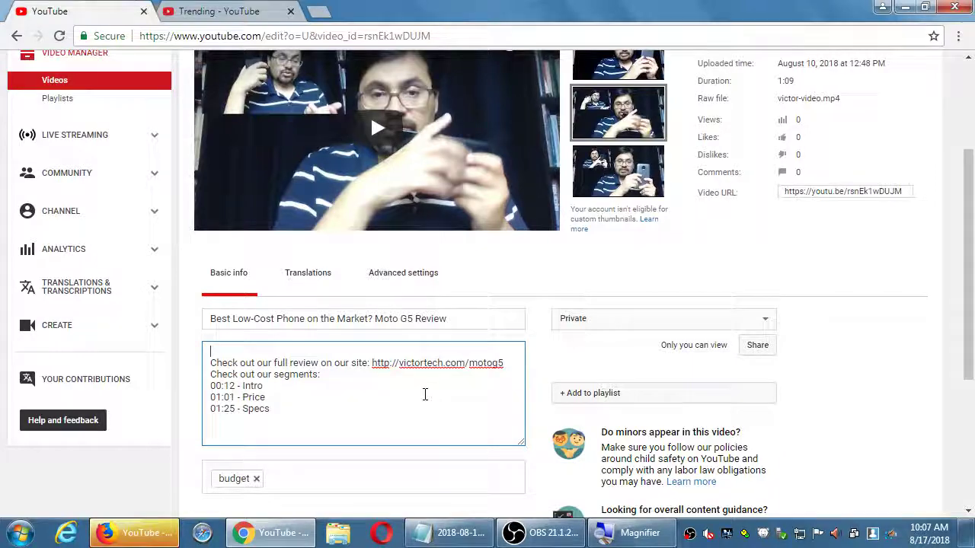
key(BackSpace)
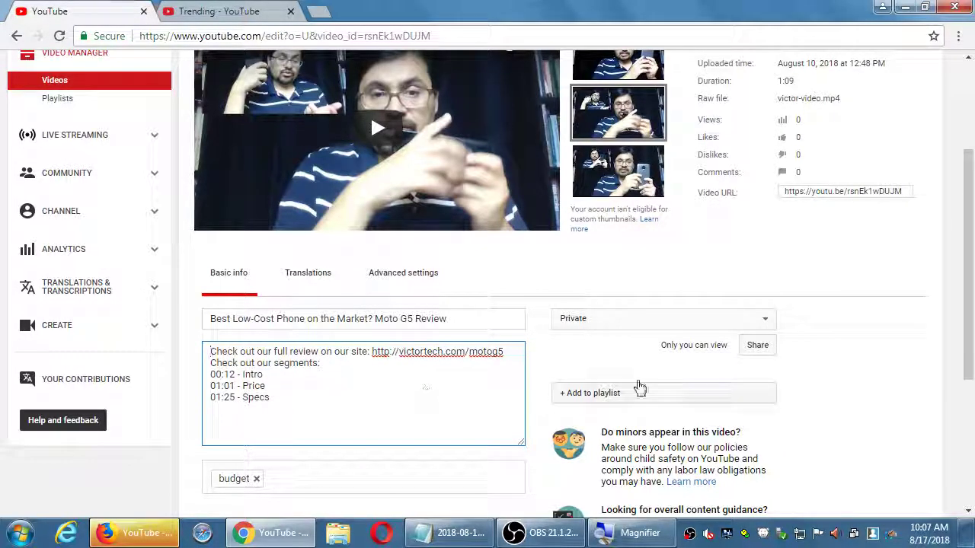
Switch to the Notepad notes and write "In the Title, try to have your main keywords in a concise sentence" below the existing notes.
click(463, 531)
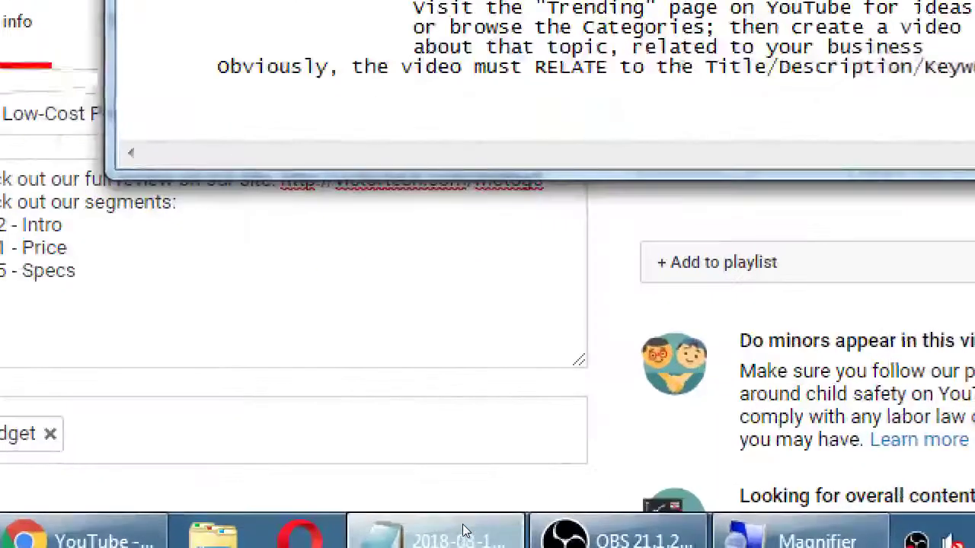
key(BackSpace)
text(In the Title)
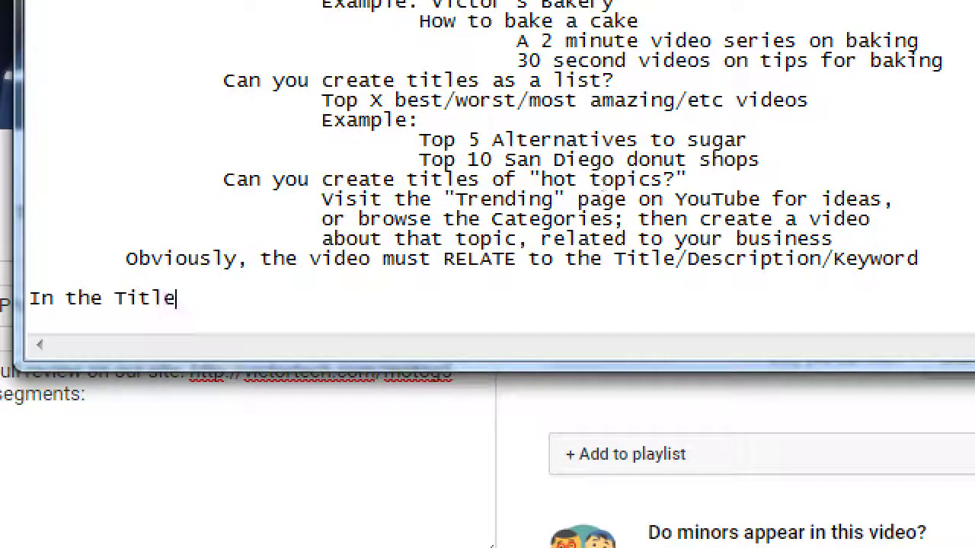
text(, try to have )
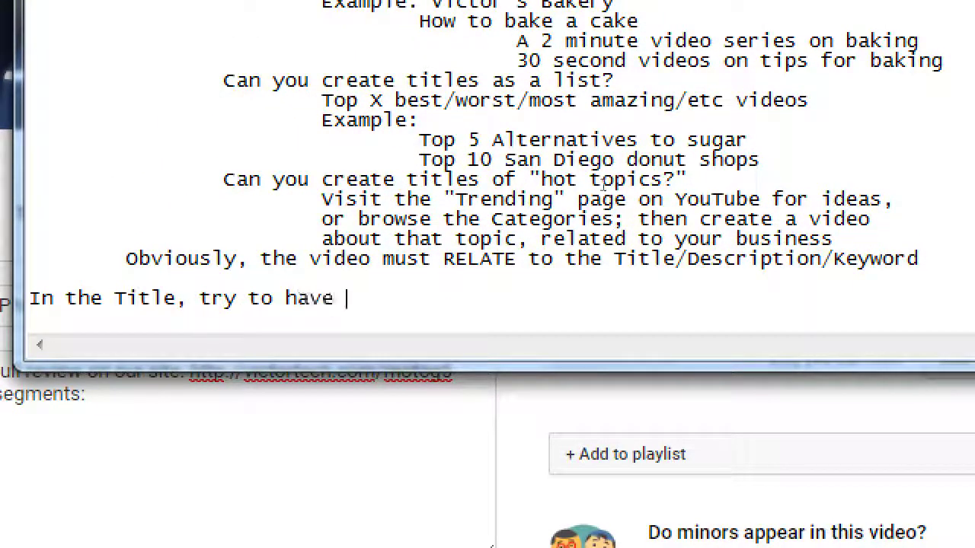
text(your main keyword)
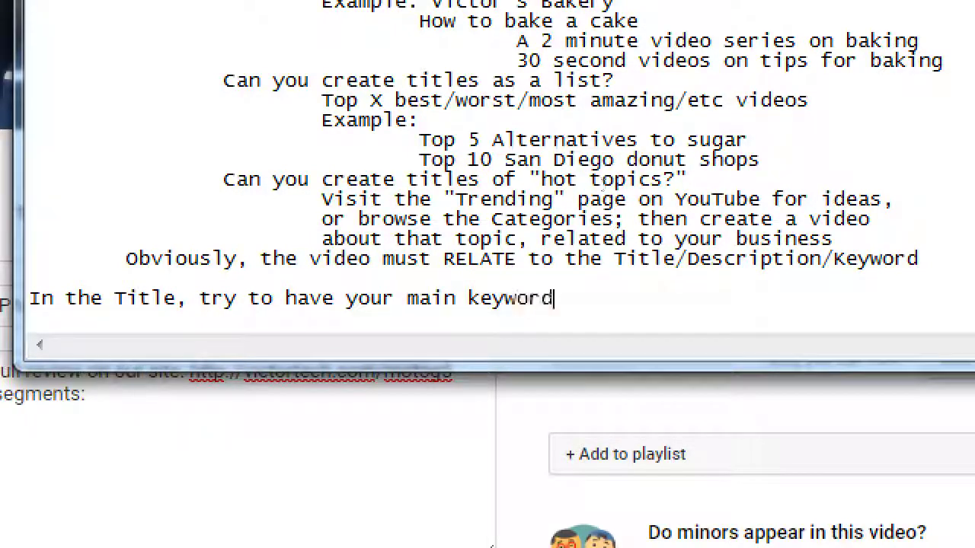
text(s in a concise)
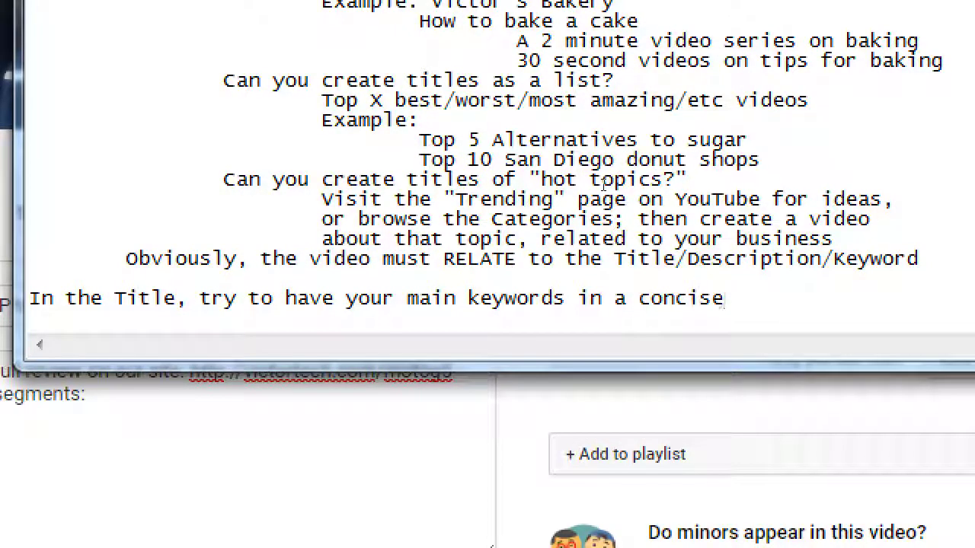
text( sentence)
Add the indented line "and in the Description you can variations and even more content" beneath the Title note.
key(Return)
key(Tab)
text(and in the Dec)
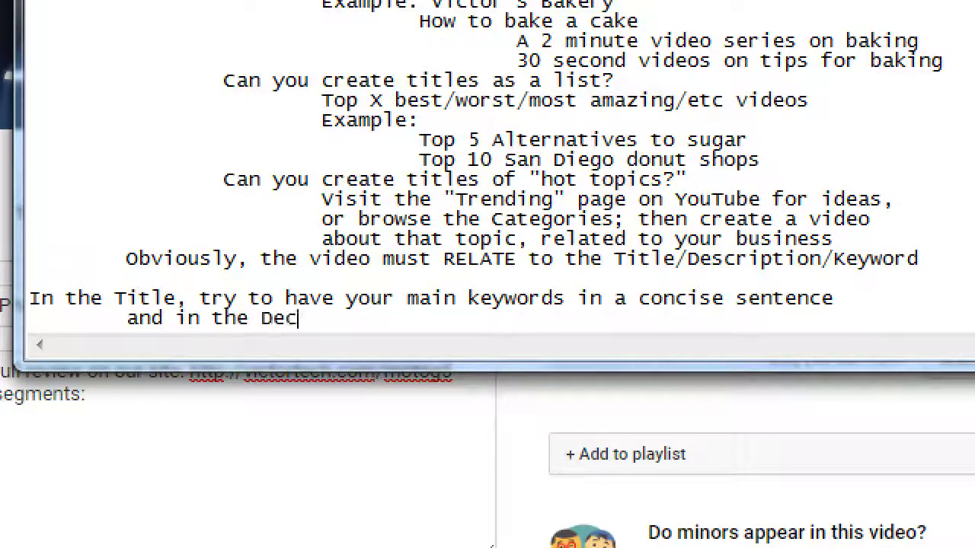
text(s)
key(BackSpace)
text(scription you can va)
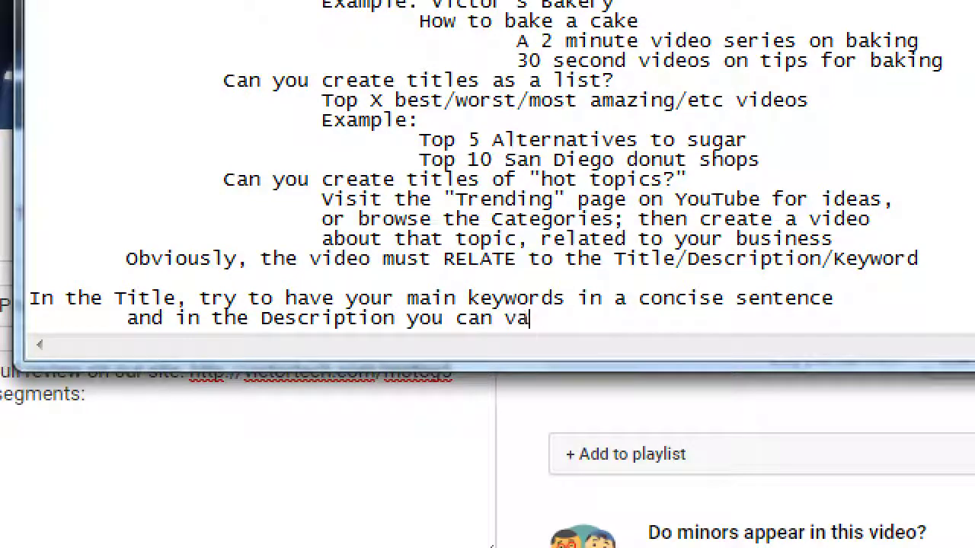
text(riations)
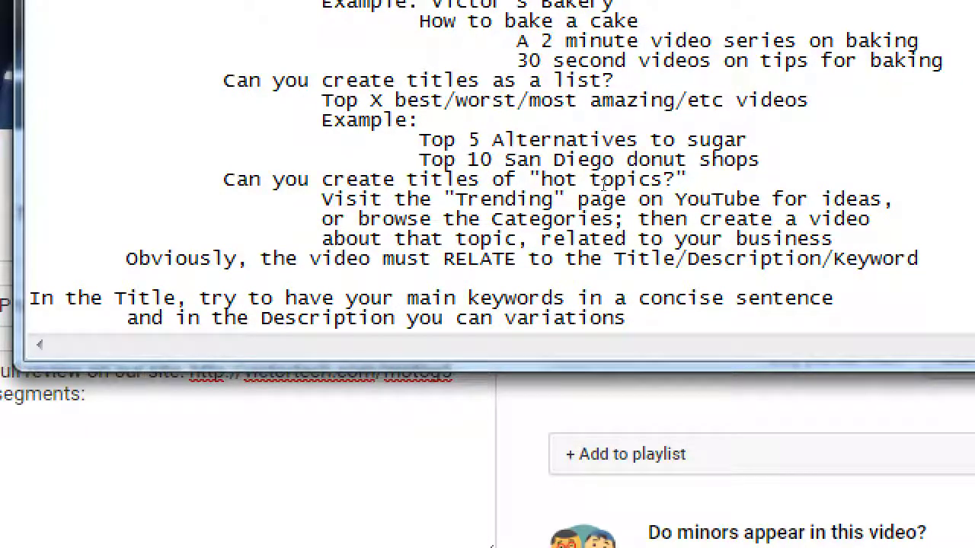
text( and even mor)
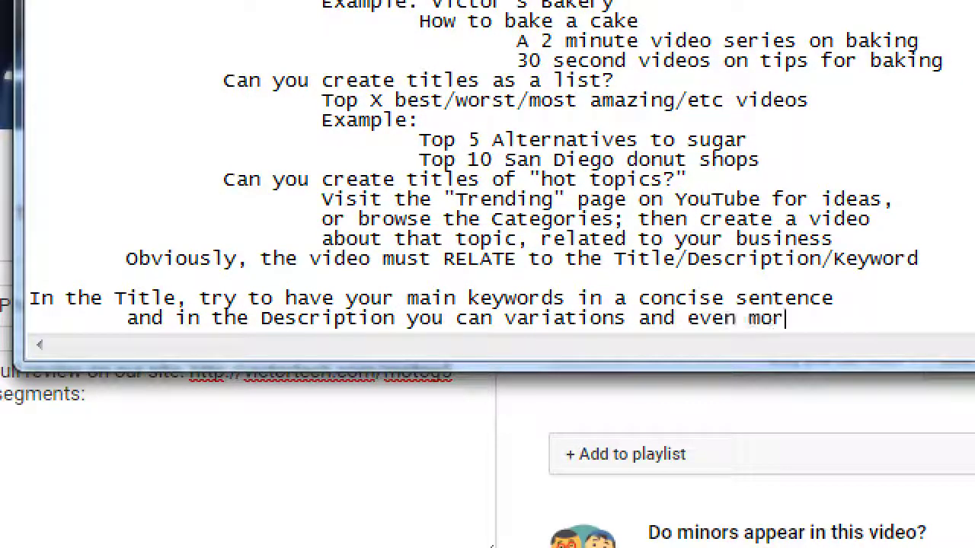
text(e content)
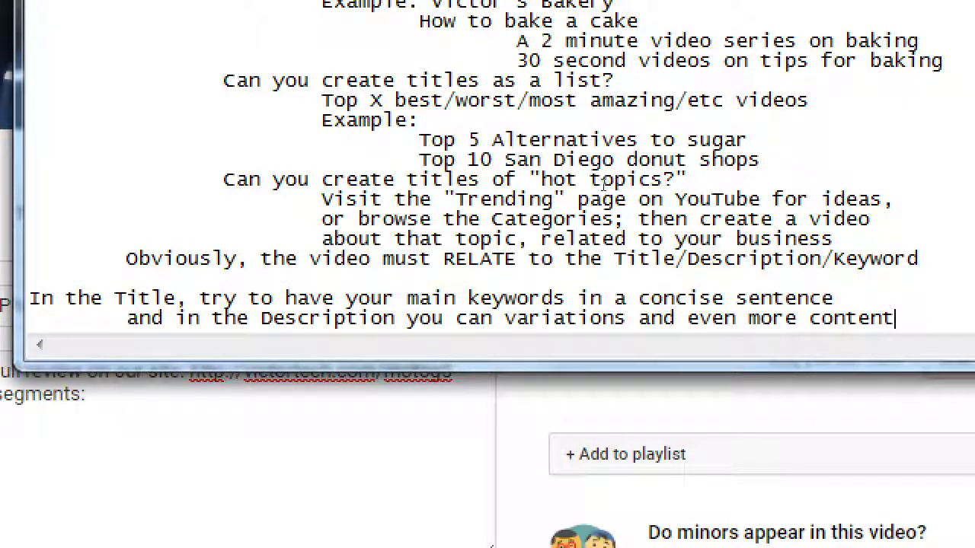
Switch back to the video edit page in Chrome and insert two empty lines at the start of the description.
key(super+minus)
click(376, 387)
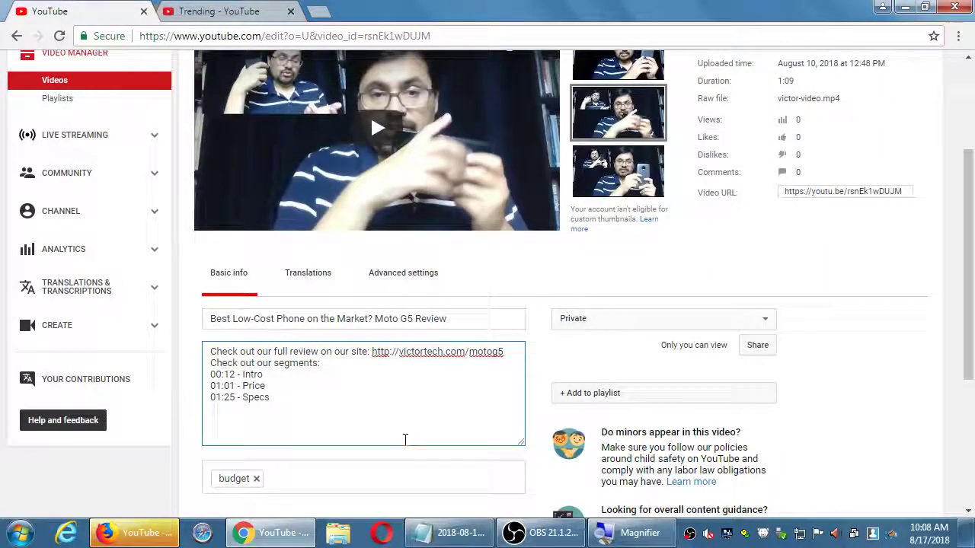
key(super+plus)
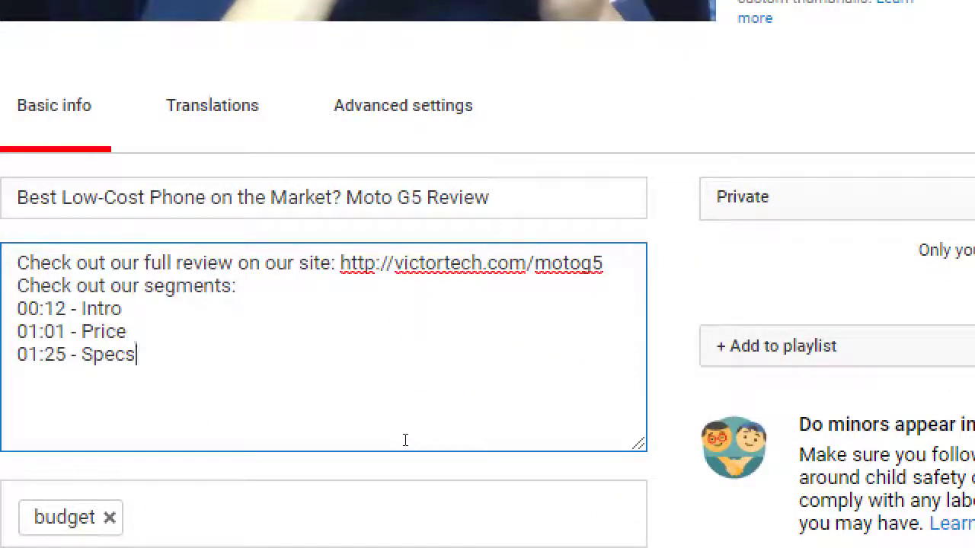
key(ctrl+Home)
key(Return)
key(Return)
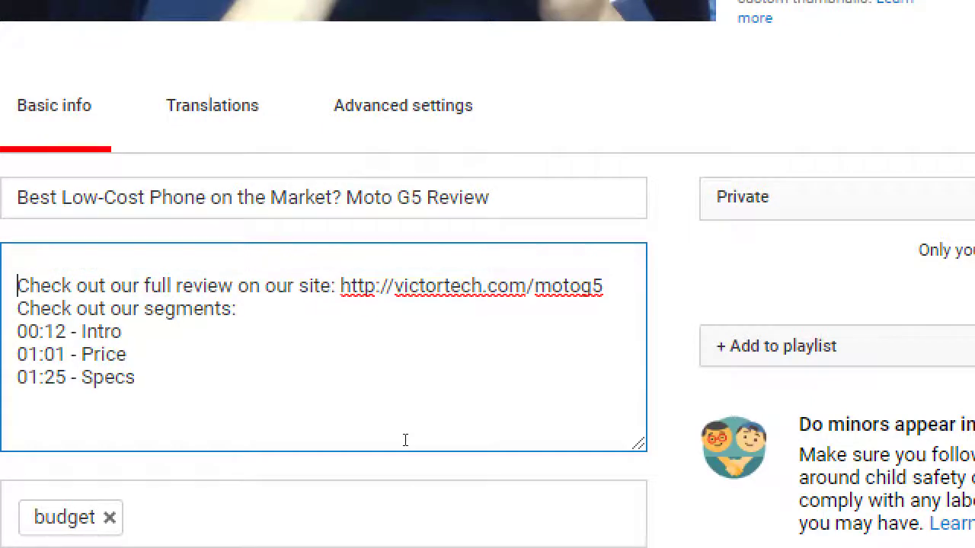
key(Up)
key(Up)
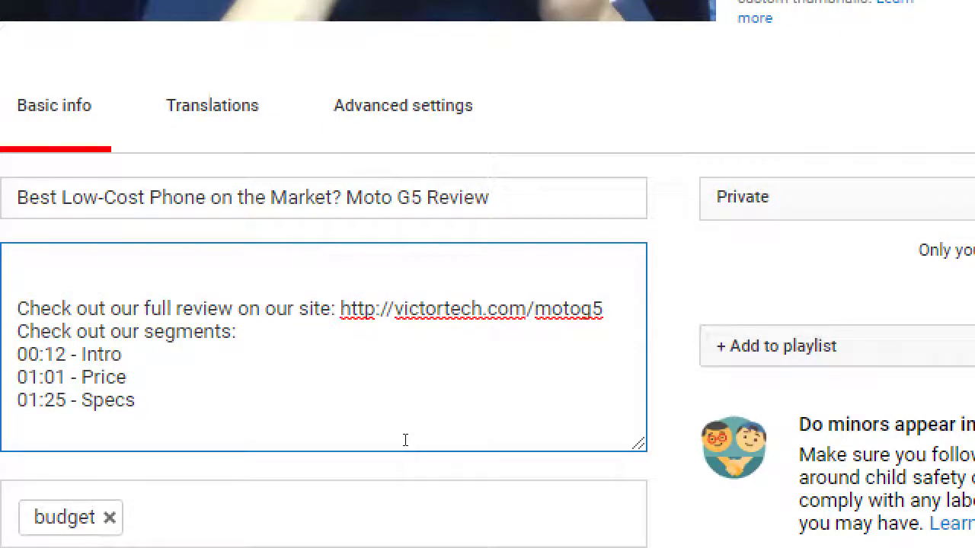
Begin the video description with "Are you looking for a good affordable smartphone? The new Motorola".
text(Are you looking for)
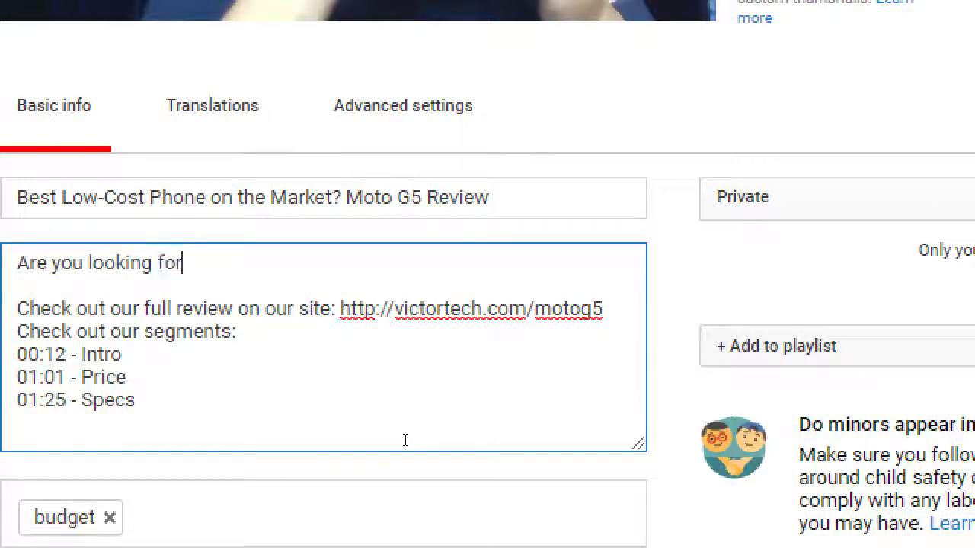
text(a good )
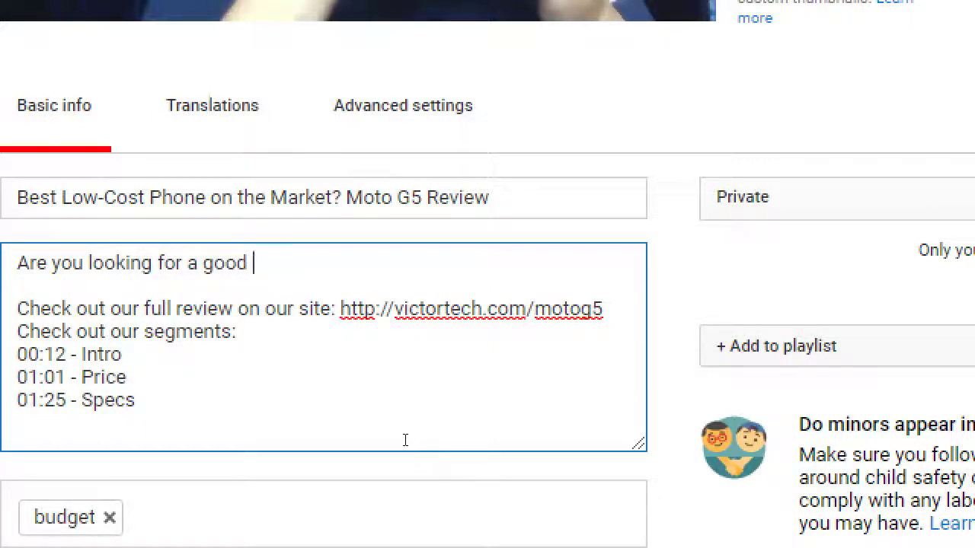
text(affordable)
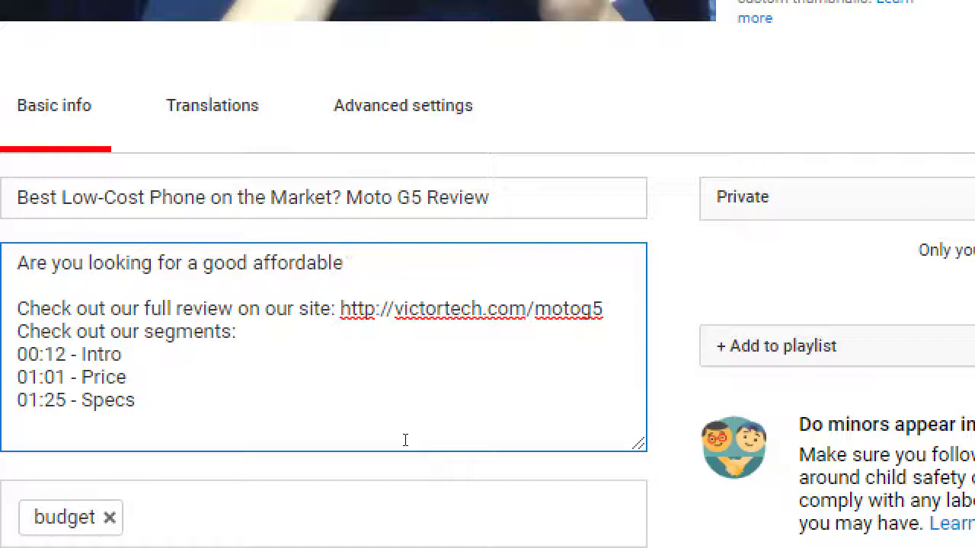
text( smartphone)
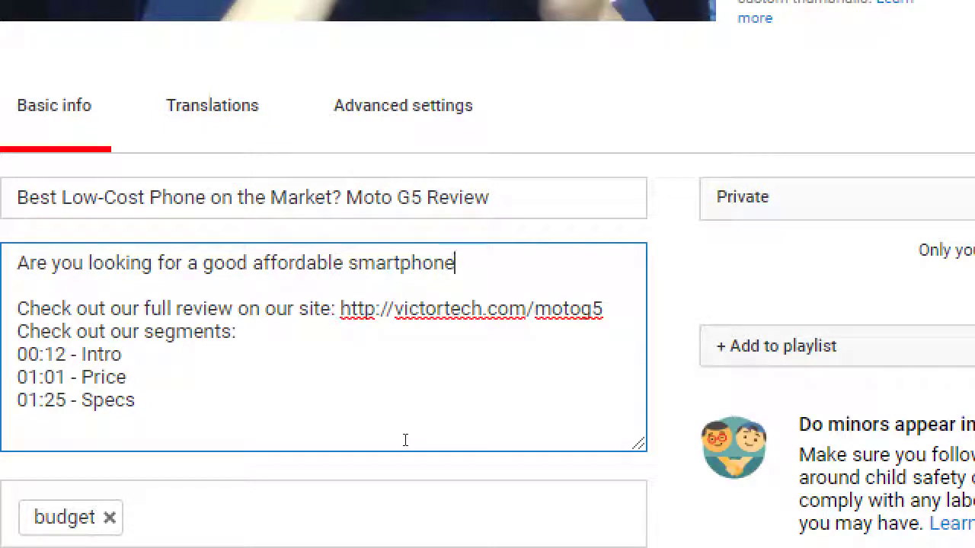
text(? Th)
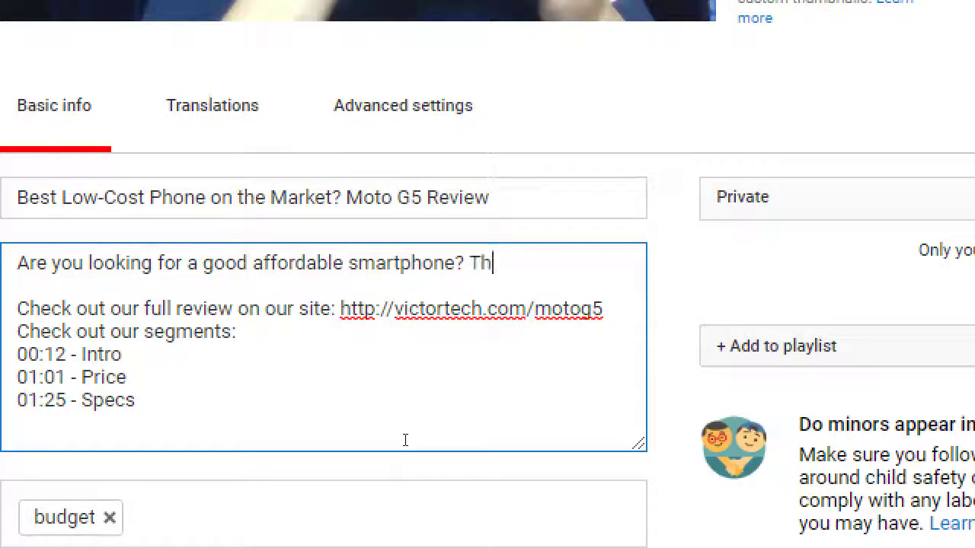
text(e new Motoro)
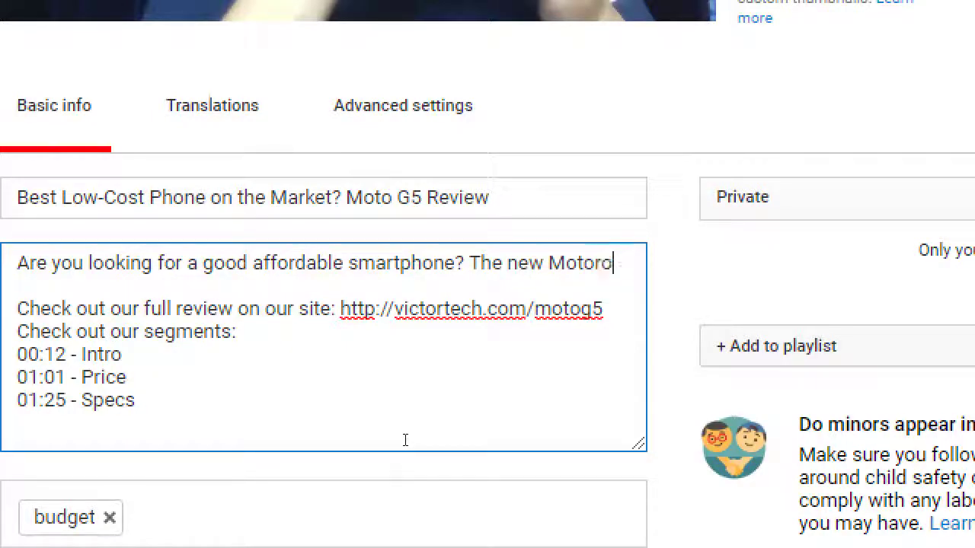
text(la)
Continue the description's opening text with "Moto G5" right after "Motorola", leaving the segment list without stray characters.
key(ctrl+shift+Left)
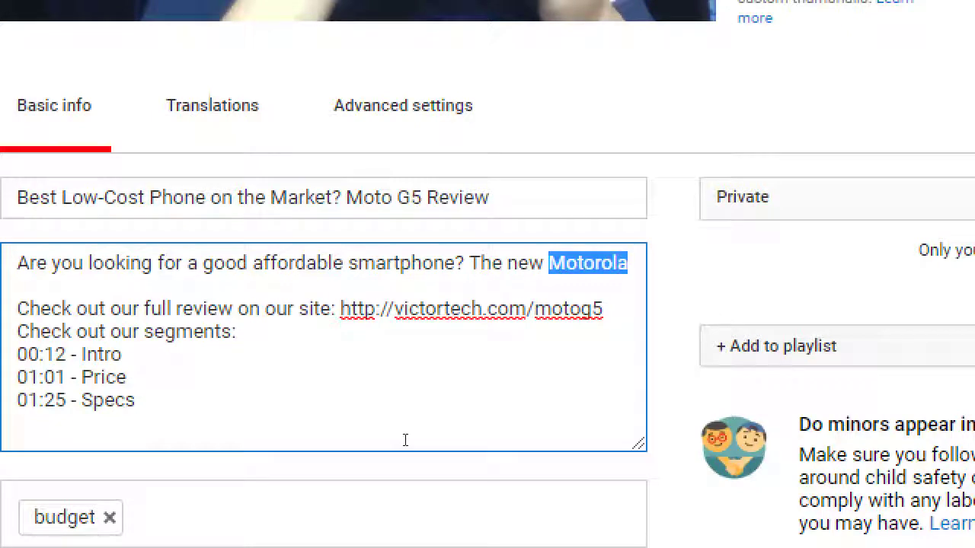
click(405, 440)
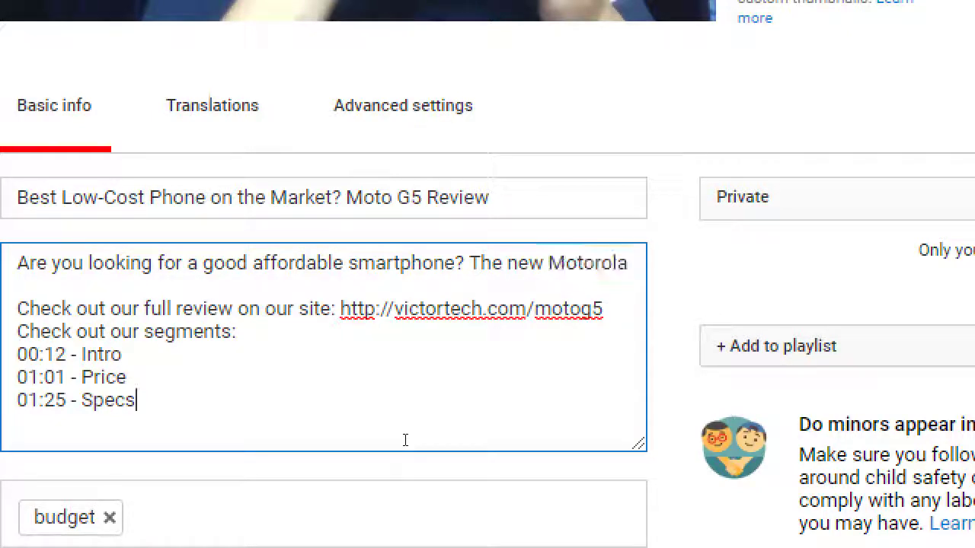
text(m)
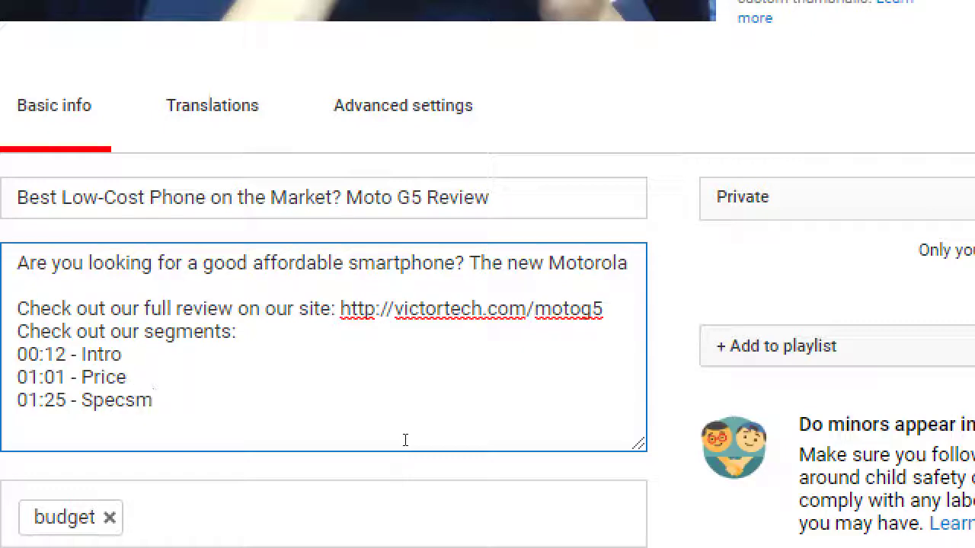
key(BackSpace)
key(Up)
key(Up)
key(Up)
key(Up)
key(Up)
key(Up)
key(End)
text(ZMo)
key(BackSpace)
key(BackSpace)
key(BackSpace)
key(BackSpace)
text(Moto)
key(Left)
key(Left)
key(Left)
key(Left)
key(End)
text(G5)
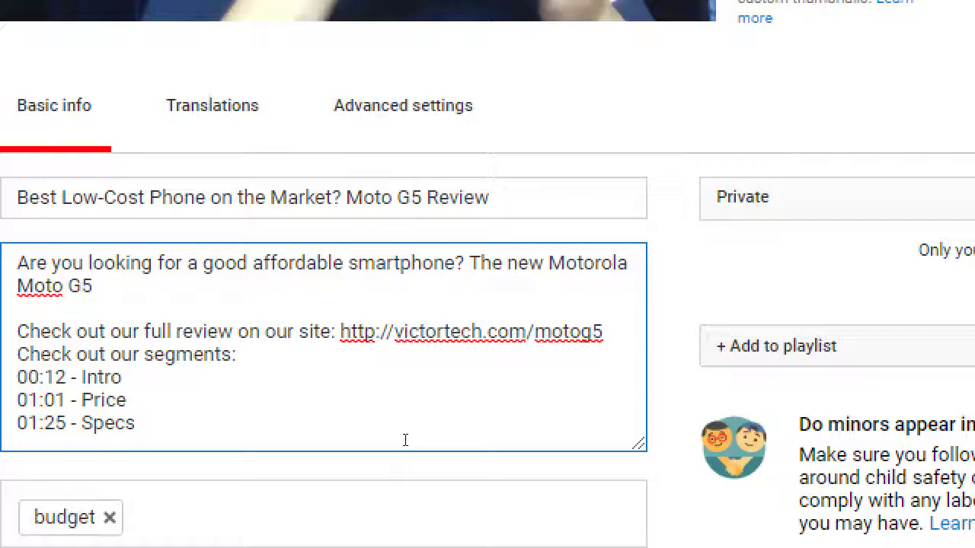
Complete the Moto G5 sentence with "fits the bill and may even be better than an iPhone in some cases.".
text( fits the bi)
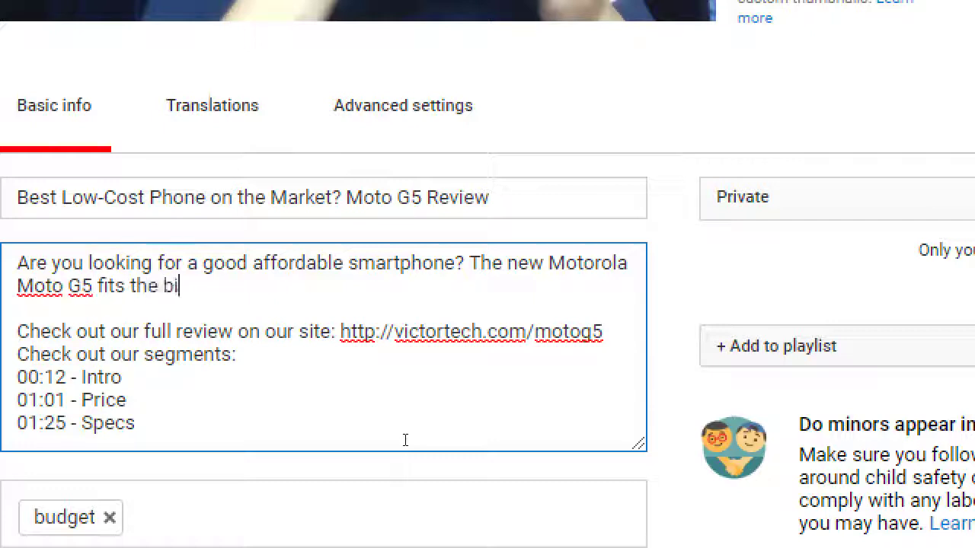
text(ll and may even be b)
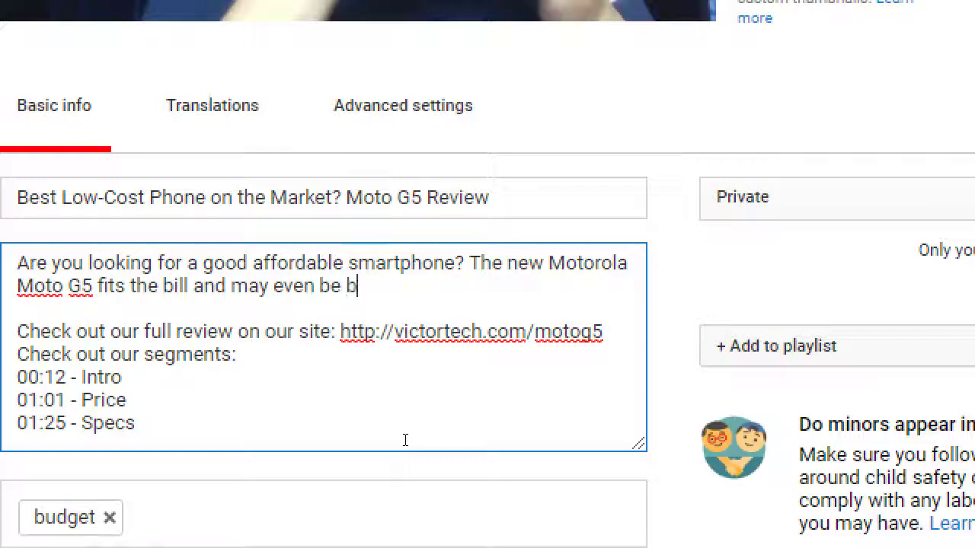
text(etter than an iP)
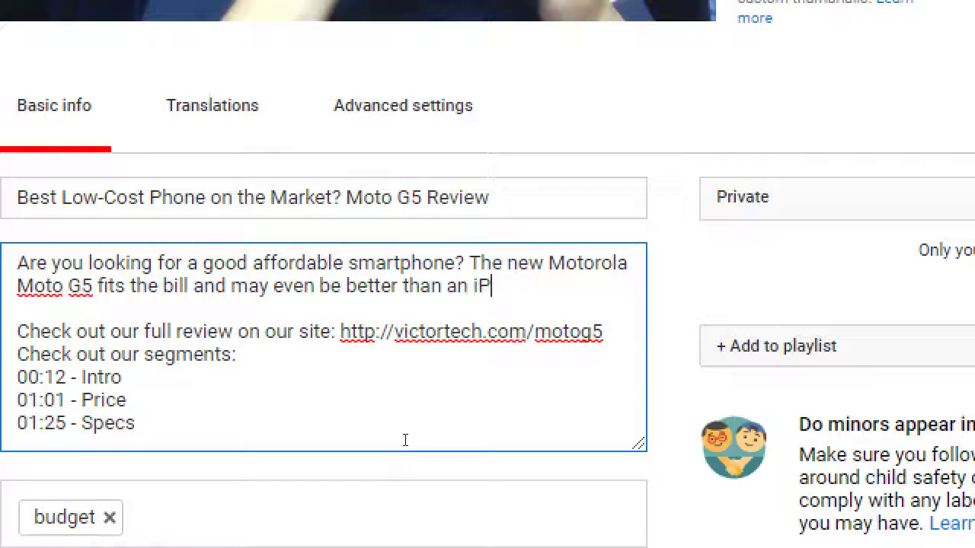
text(hone in some ca)
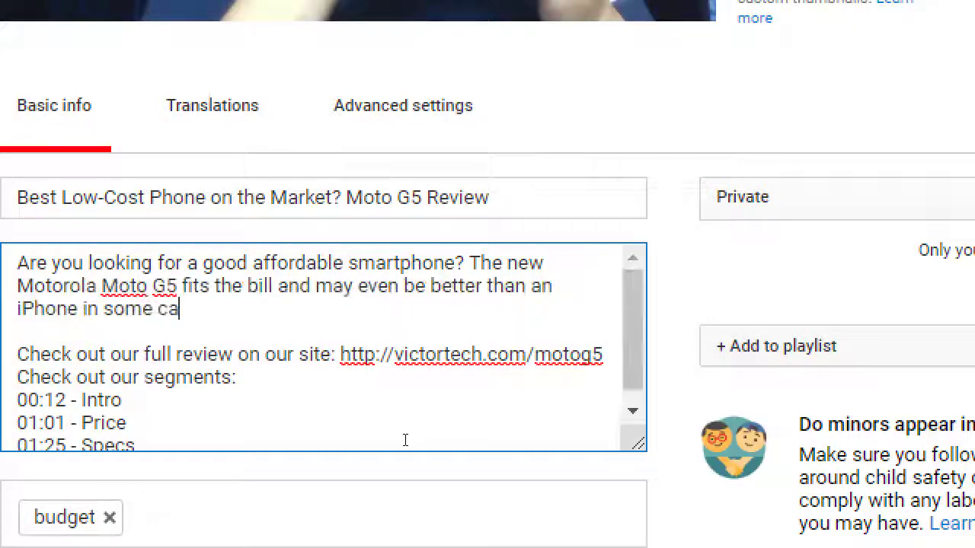
text(ses.)
Highlight the word "iPhone" in the description's opening paragraph.
key(Home)
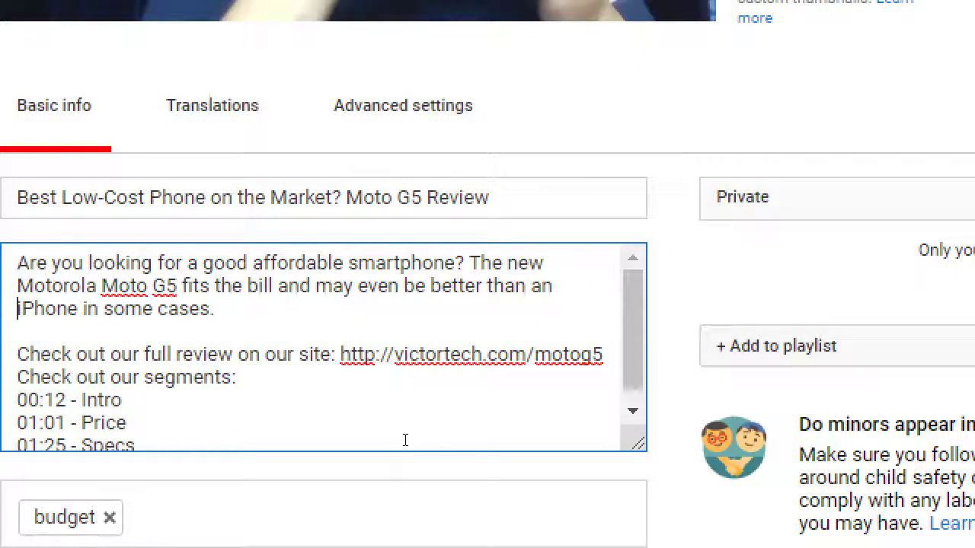
key(shift+Right)
key(shift+Right)
key(shift+Right)
key(shift+Right)
key(shift+Right)
key(shift+Right)
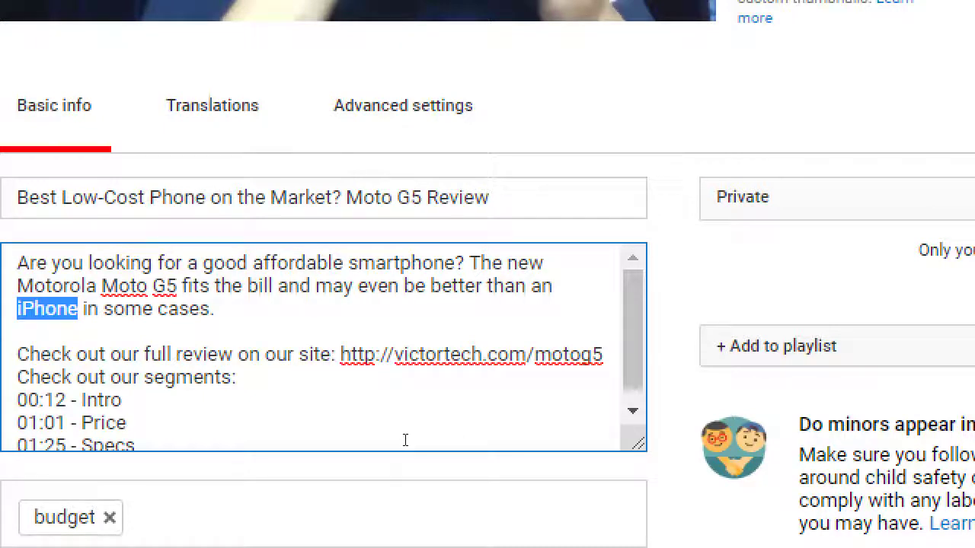
Add the sentence "This will fit in almost any budget." to the end of the description's opening paragraph.
key(End)
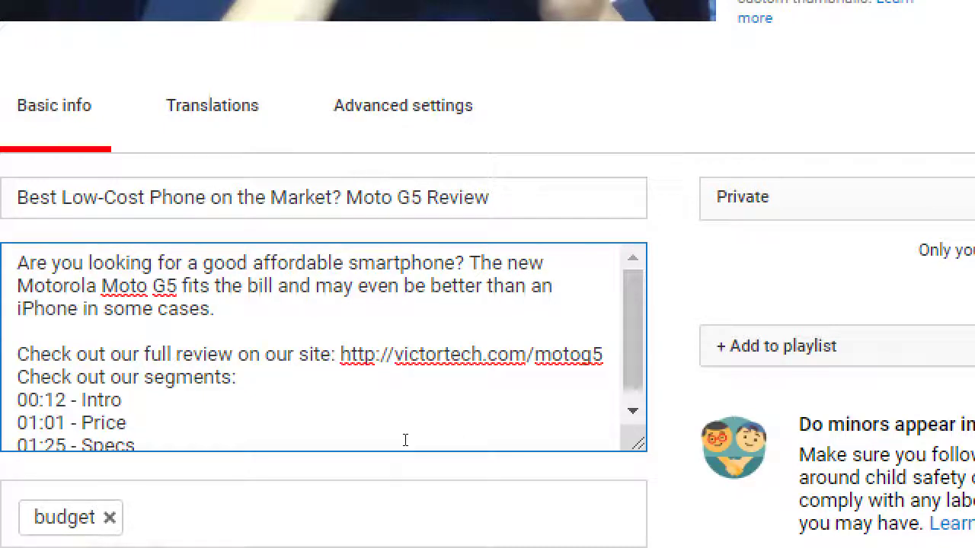
key(shift+Tab)
key(Tab)
text(This will fit in almost any budget.)
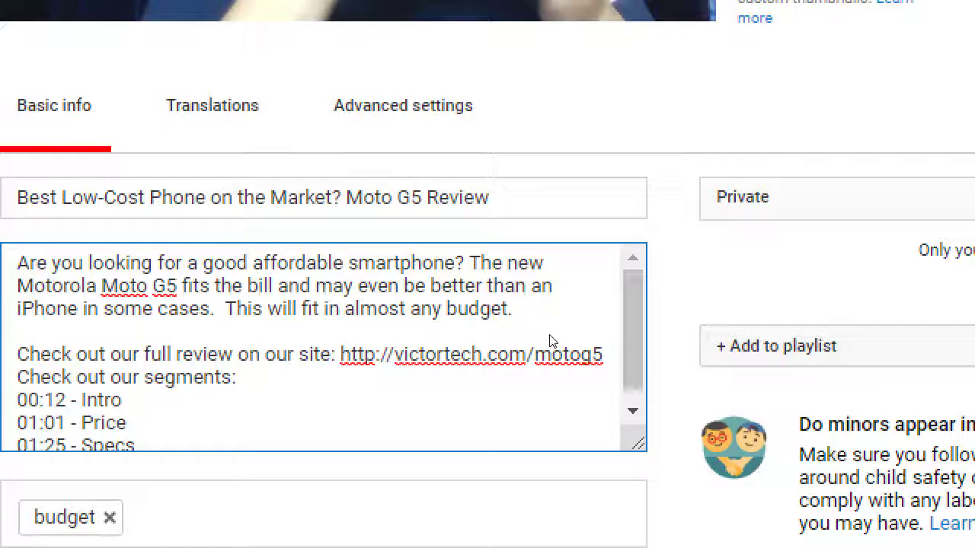
Finish the description's opening paragraph with "But it's not cheap-quality!".
text(But it's)
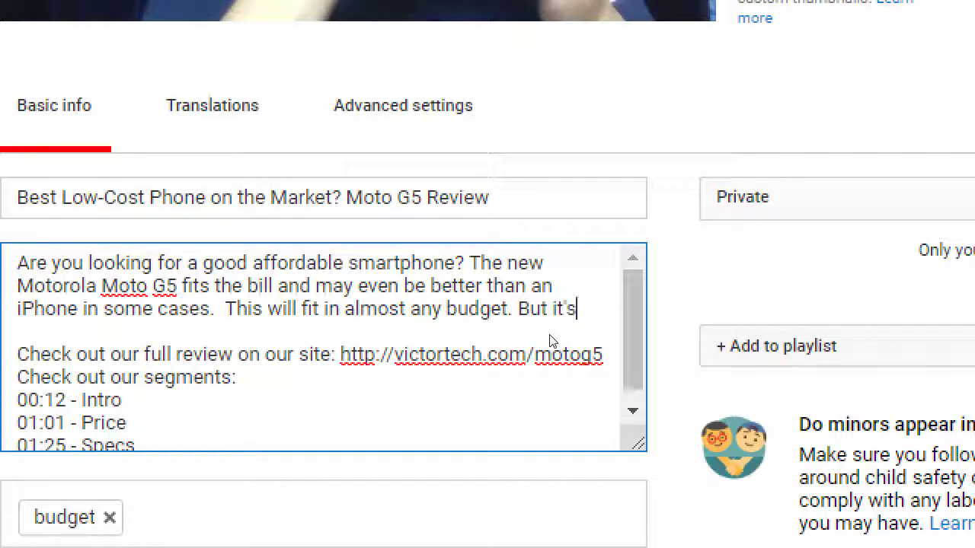
text( not cheap c)
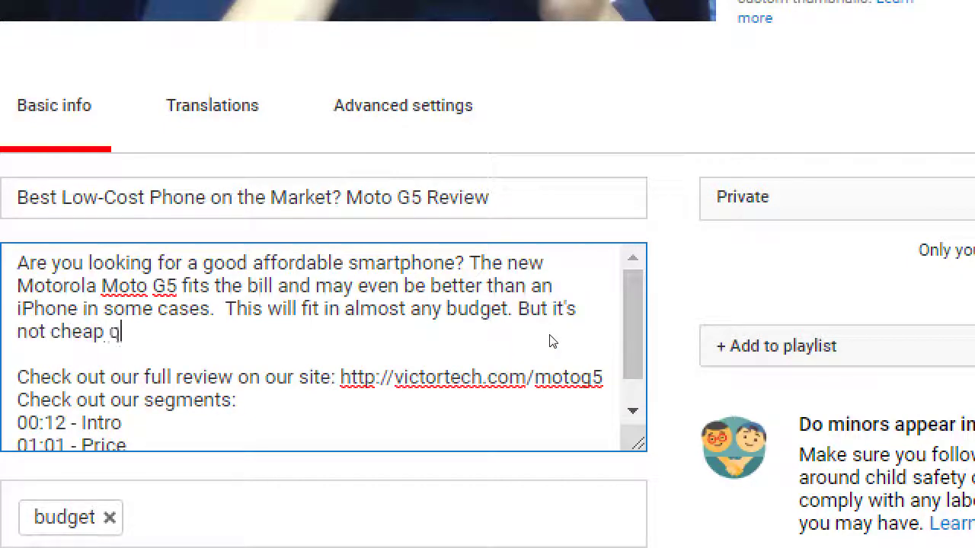
key(BackSpace)
key(BackSpace)
text(-au)
key(BackSpace)
key(BackSpace)
text(qualit)
key(BackSpace)
text(ity!)
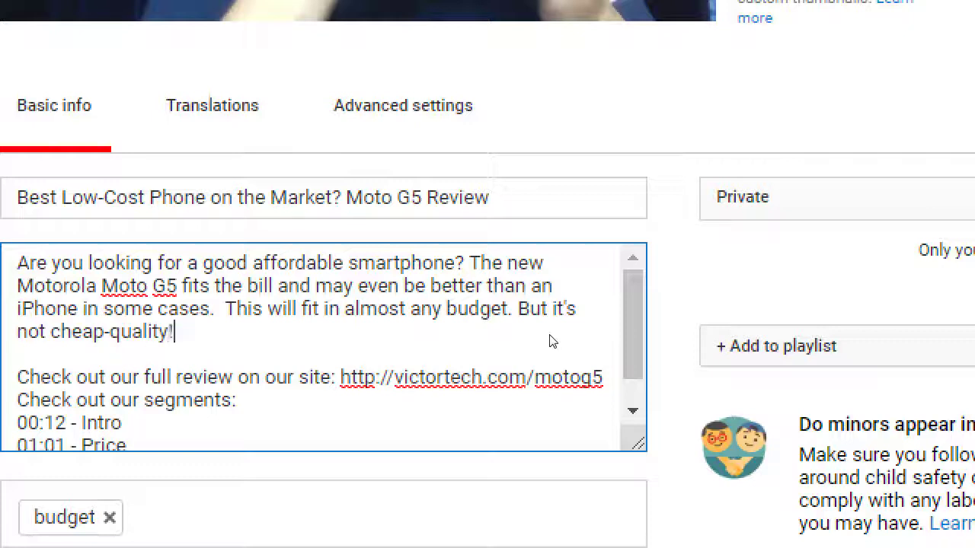
key(ctrl+s)
key(Escape)
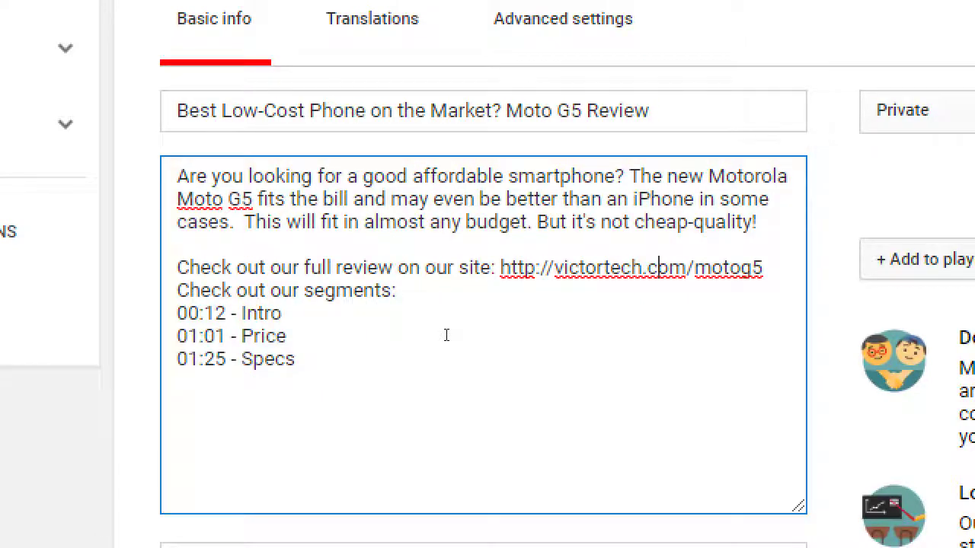
Switch to the Notepad notes and start a new paragraph with "In descriptions," after an empty line.
key(alt+Tab)
scroll(447, 340, down, 1)
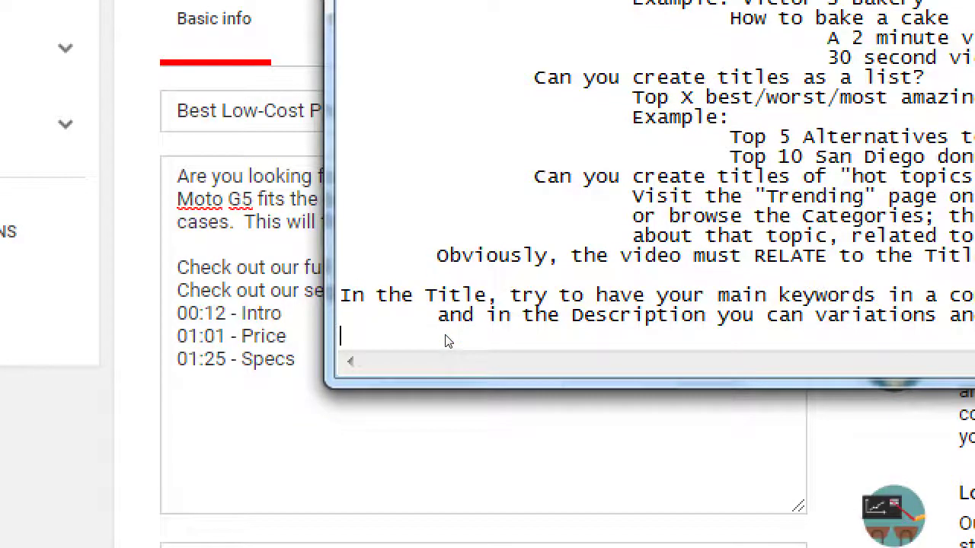
text(In description)
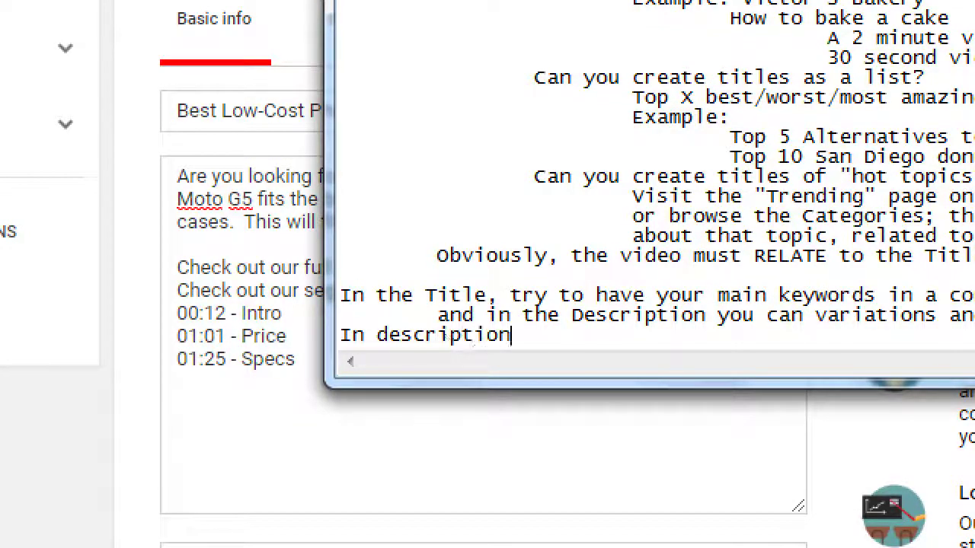
text(s,)
key(Home)
key(Return)
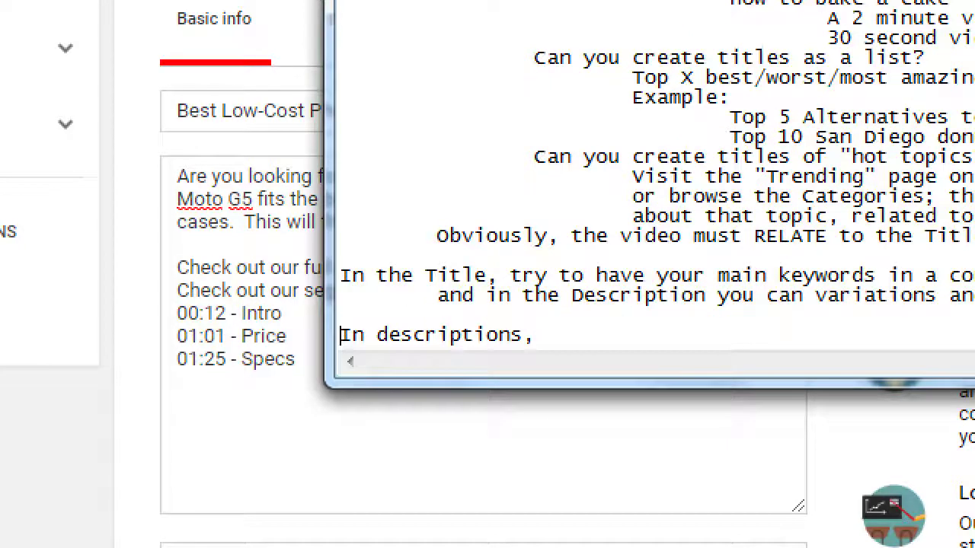
Continue the descriptions note with "take advantage of the fact that you can put active links".
key(End)
text(take adv)
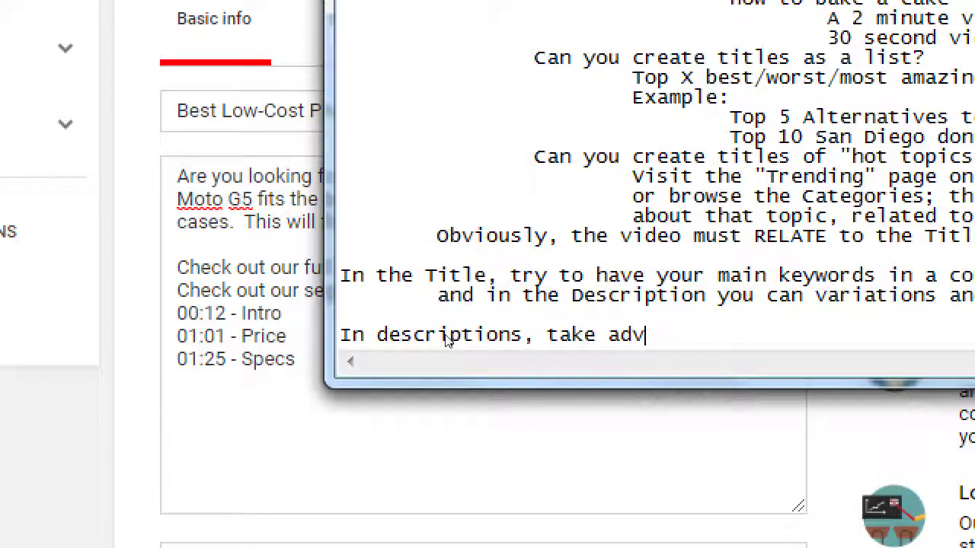
text(tange)
key(ctrl+shift+Left)
text(advantage of the )
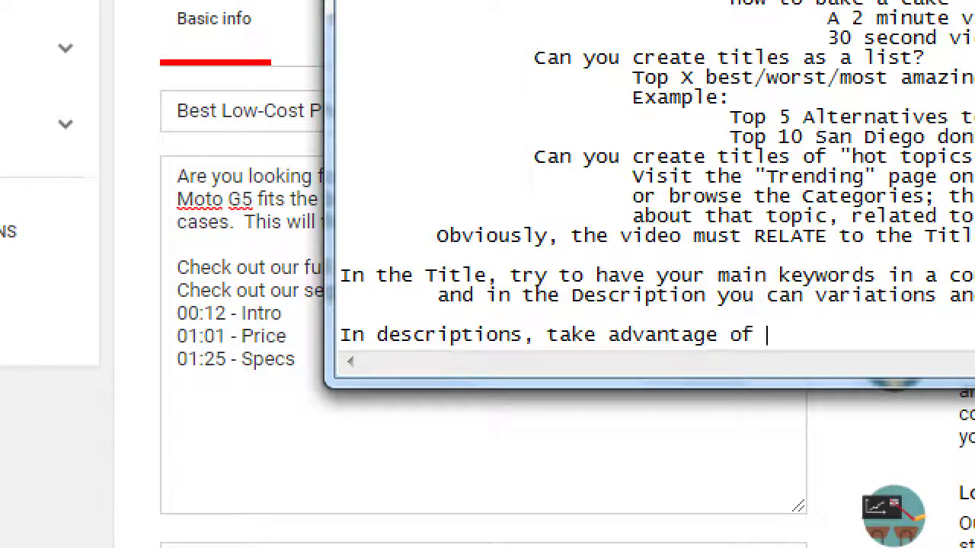
text(fact that)
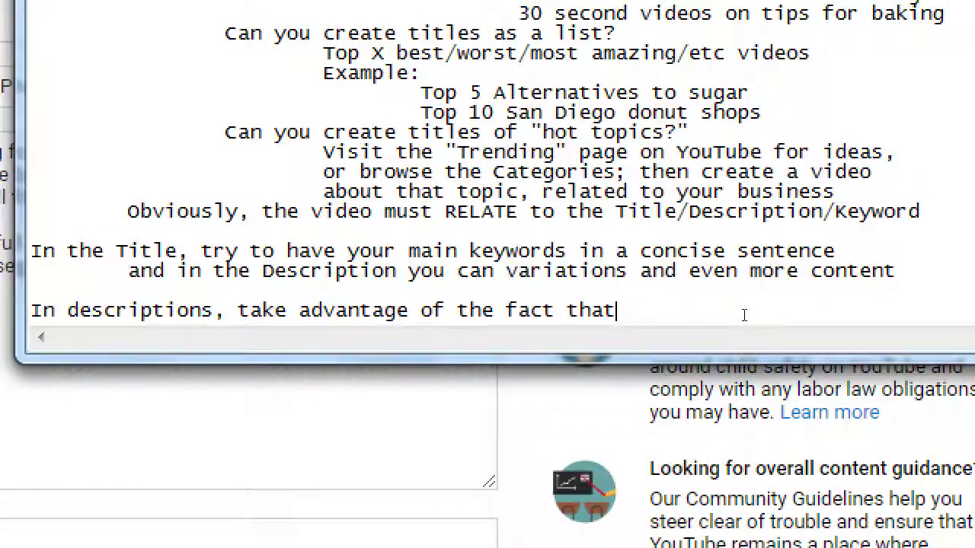
text( you ca)
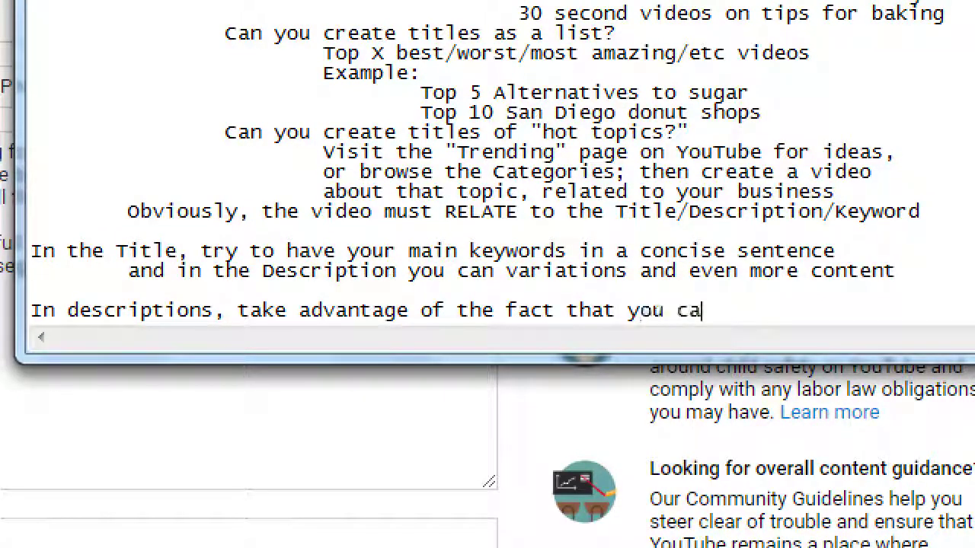
text(n put active links)
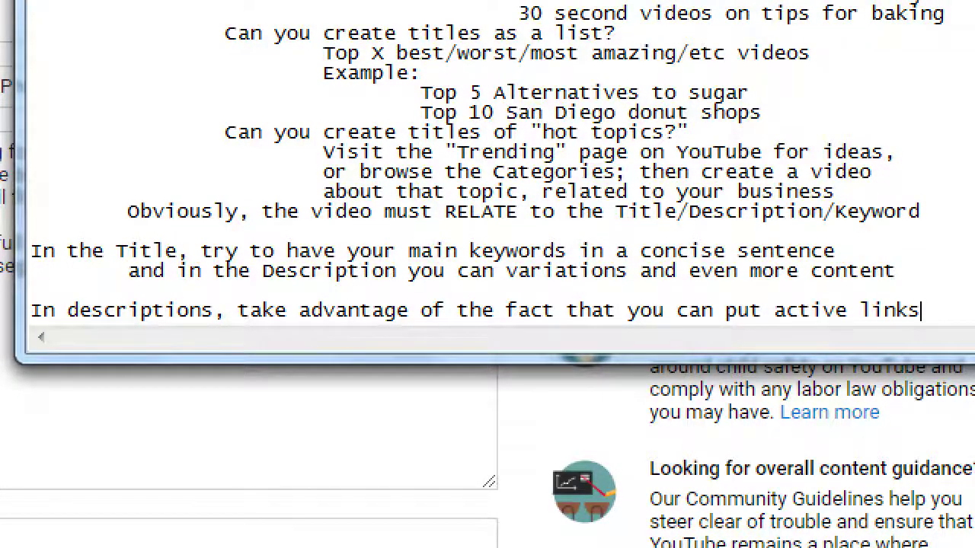
Complete the active links note with "in your Description." on the following line.
key(Return)
text(in your desct)
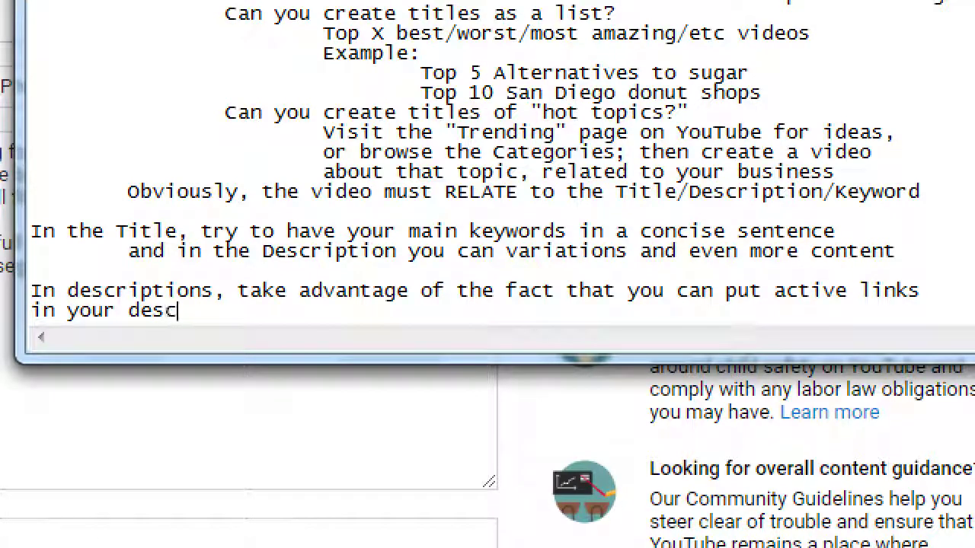
key(BackSpace)
key(BackSpace)
key(BackSpace)
key(BackSpace)
key(BackSpace)
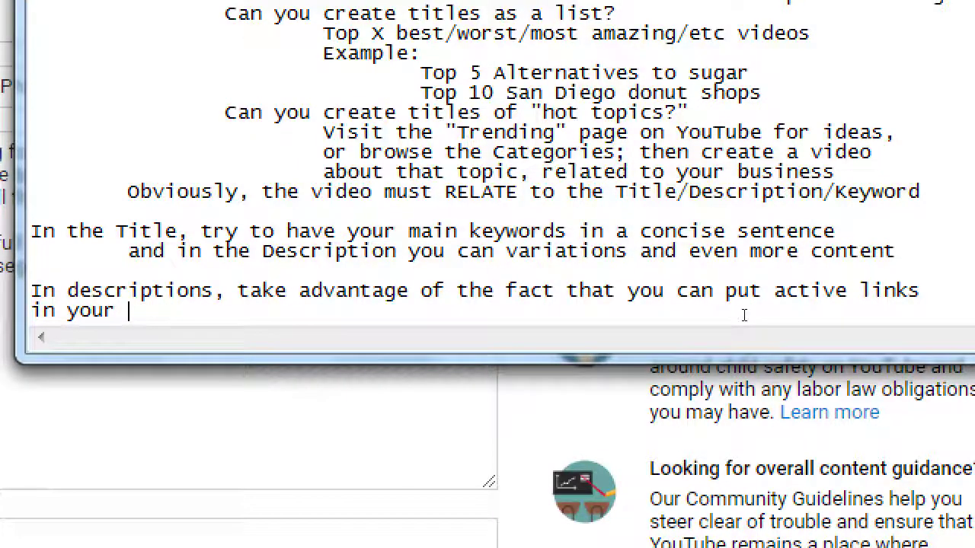
text(Description.)
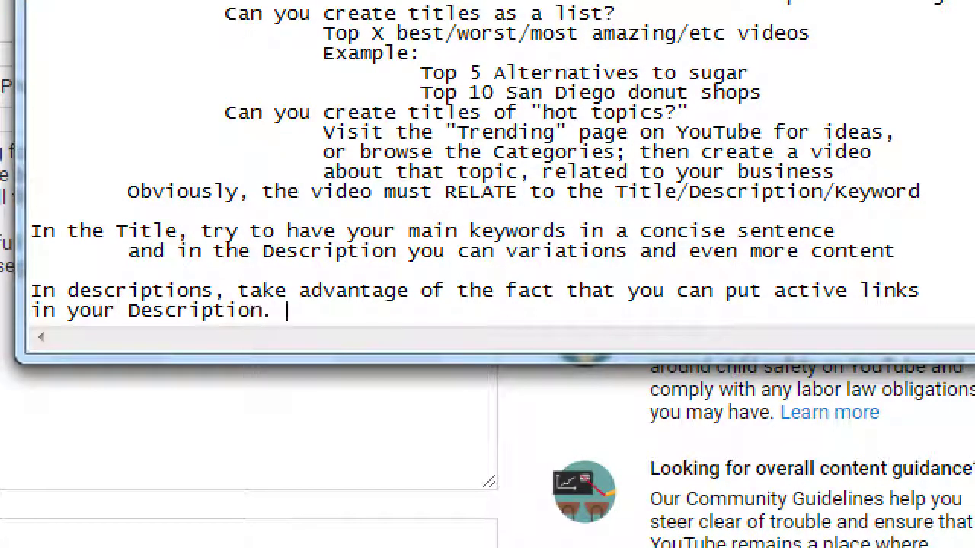
text(Use them)
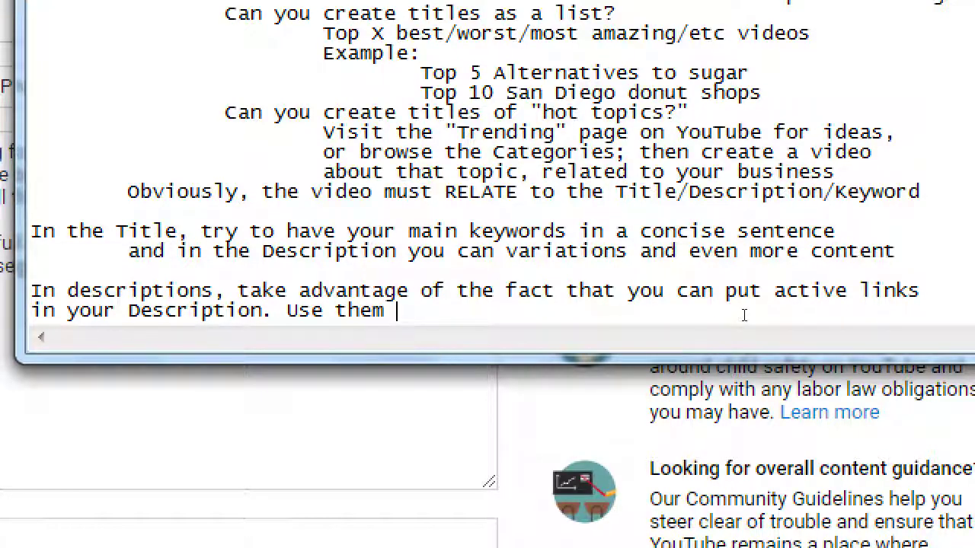
key(BackSpace)
key(BackSpace)
key(BackSpace)
key(BackSpace)
key(BackSpace)
key(BackSpace)
key(BackSpace)
key(BackSpace)
key(BackSpace)
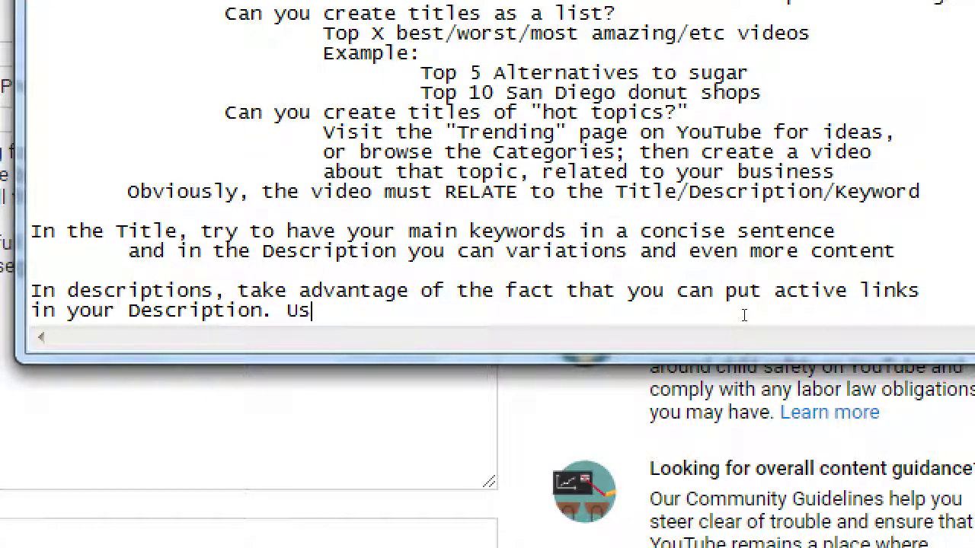
Add a new line reading "Tip: Use them as Landing Pages. (A special page that most people can't find)".
key(Return)
text(Tip: Use them as Landing Pages.)
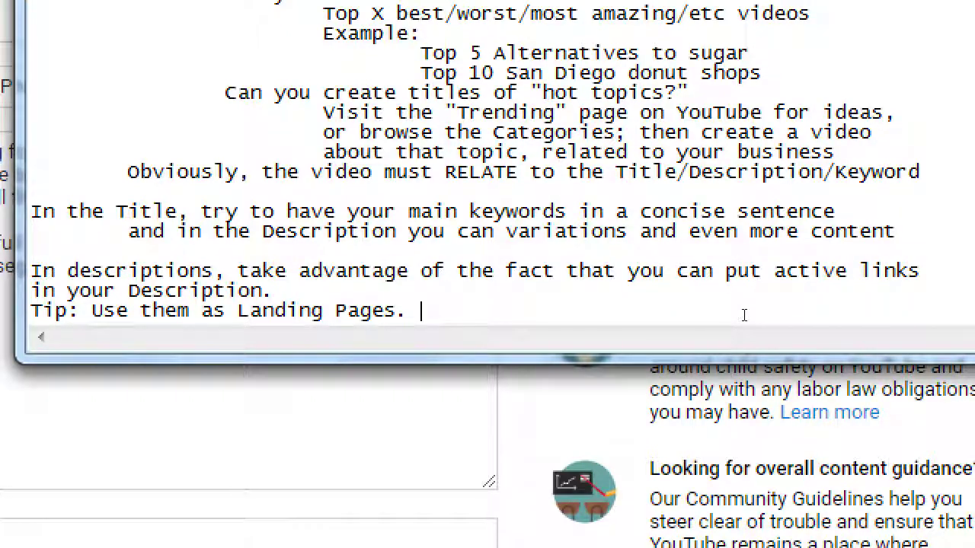
text(()
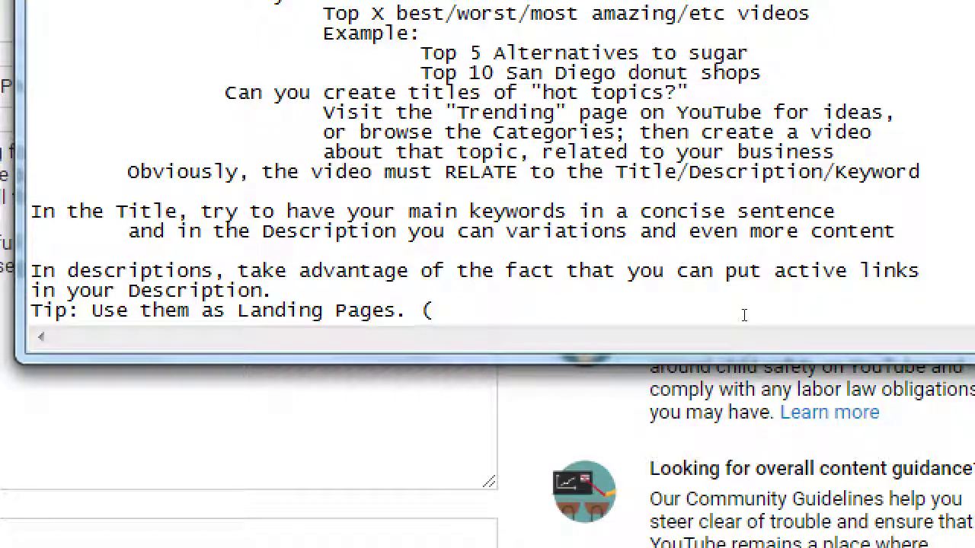
text())
key(Left)
text(A special pa)
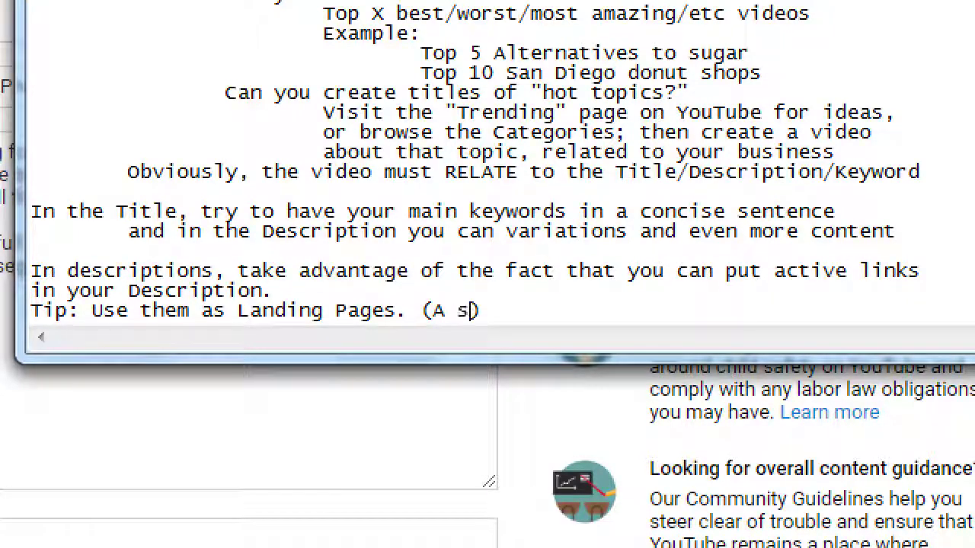
text(ge that most p)
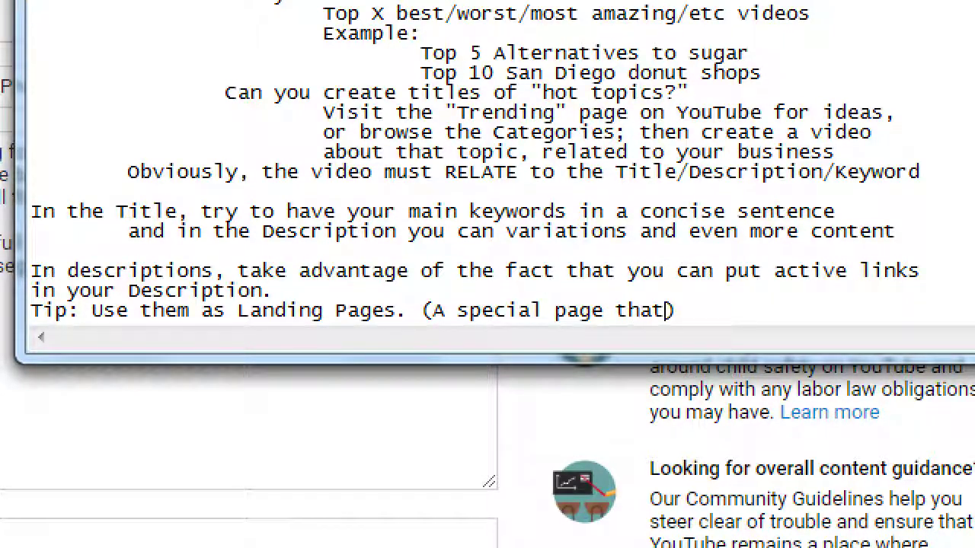
text(eople can't find)
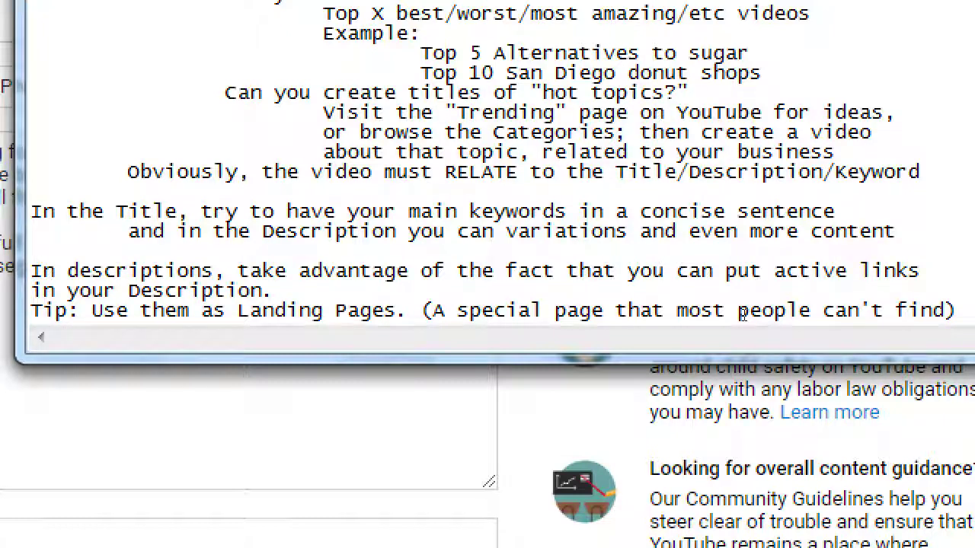
Add an indented line under the tip reading "(Usually not on the main menu of your site or findable on your site)".
key(Return)
key(Tab)
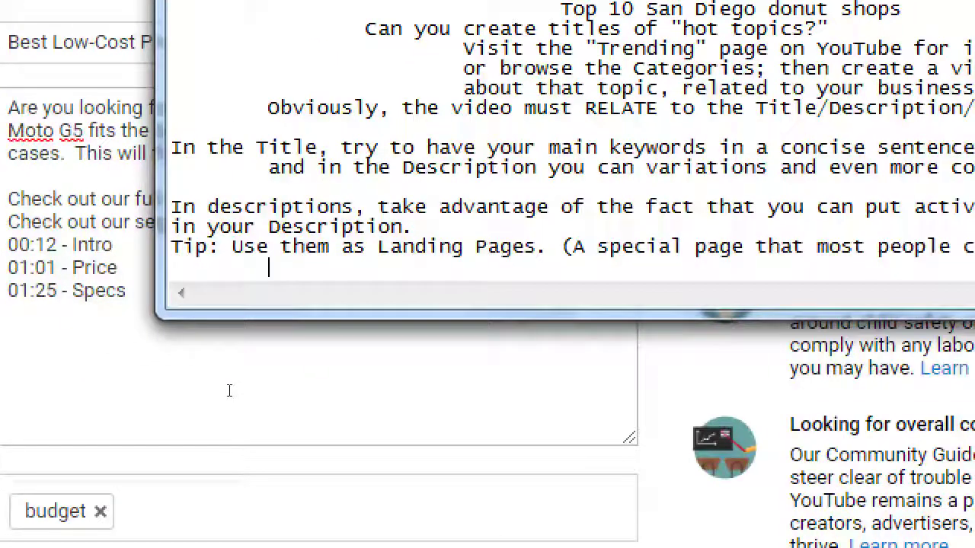
text((Uus)
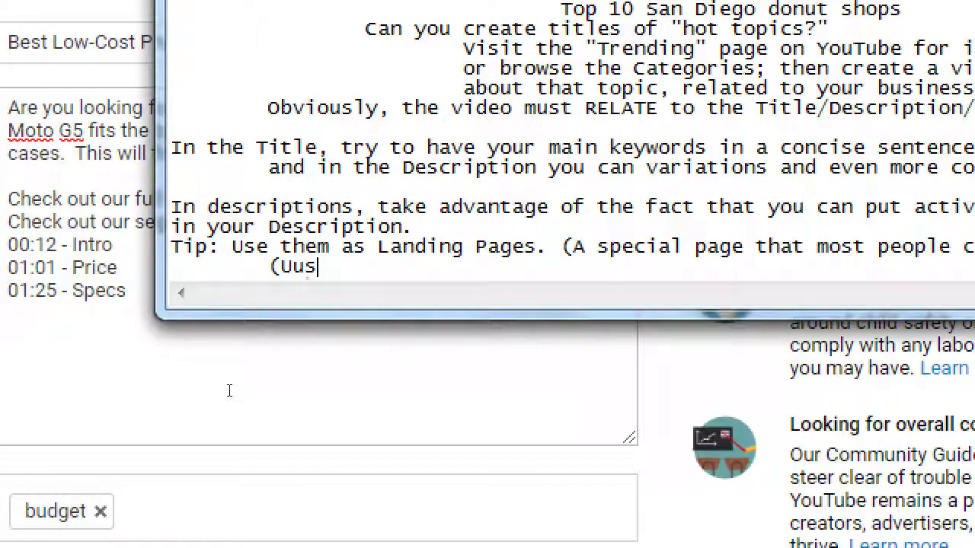
text(ual)
key(BackSpace)
key(BackSpace)
key(BackSpace)
key(BackSpace)
key(BackSpace)
text(us)
key(BackSpace)
key(BackSpace)
text(sually)
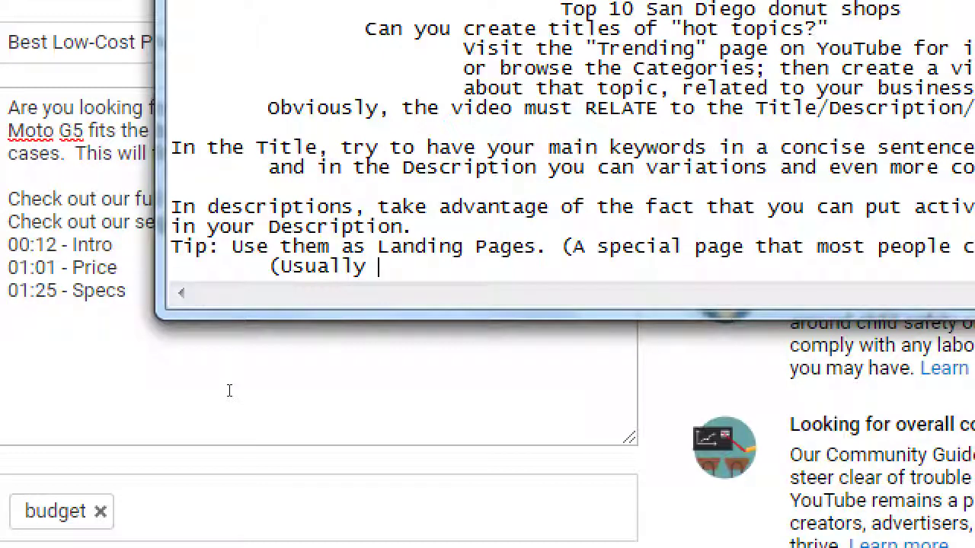
text(not on the main me)
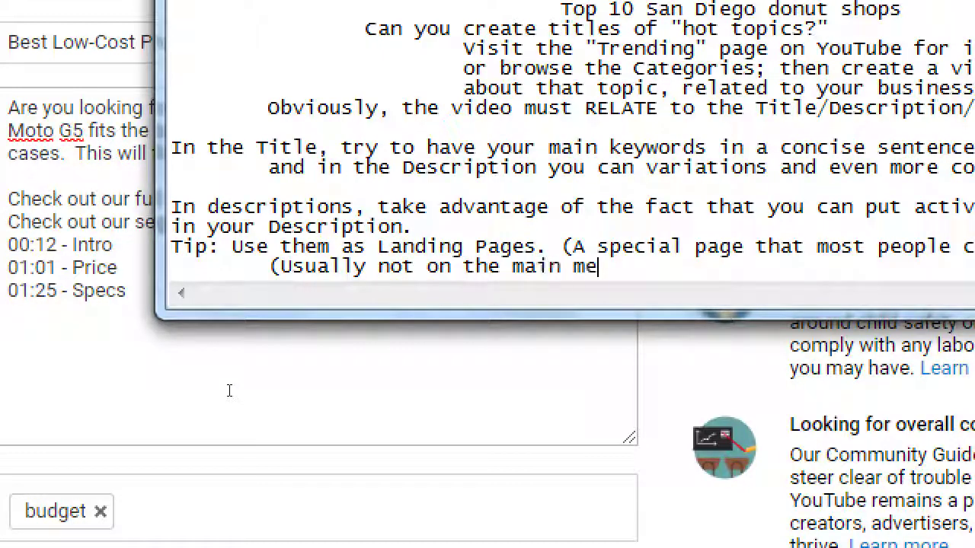
text(nu of your sit)
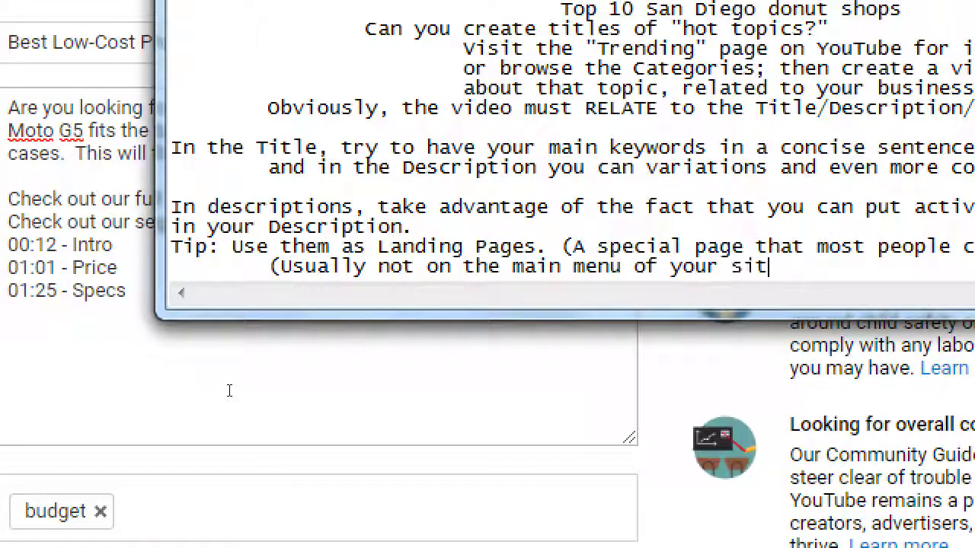
text(e or findable on)
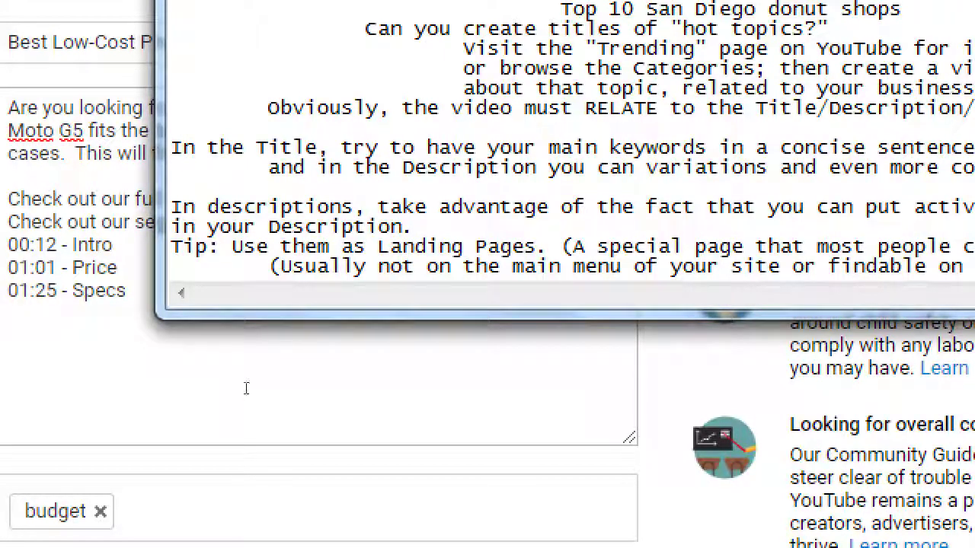
text( your site))
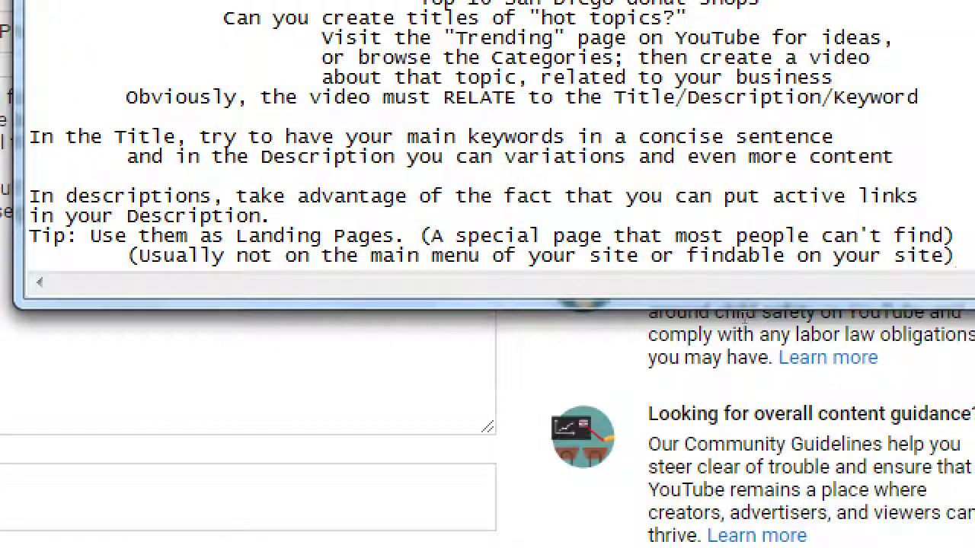
Start another indented line under the landing page tip with "(Comes from an external link".
key(Return)
key(Tab)
text(Comes f)
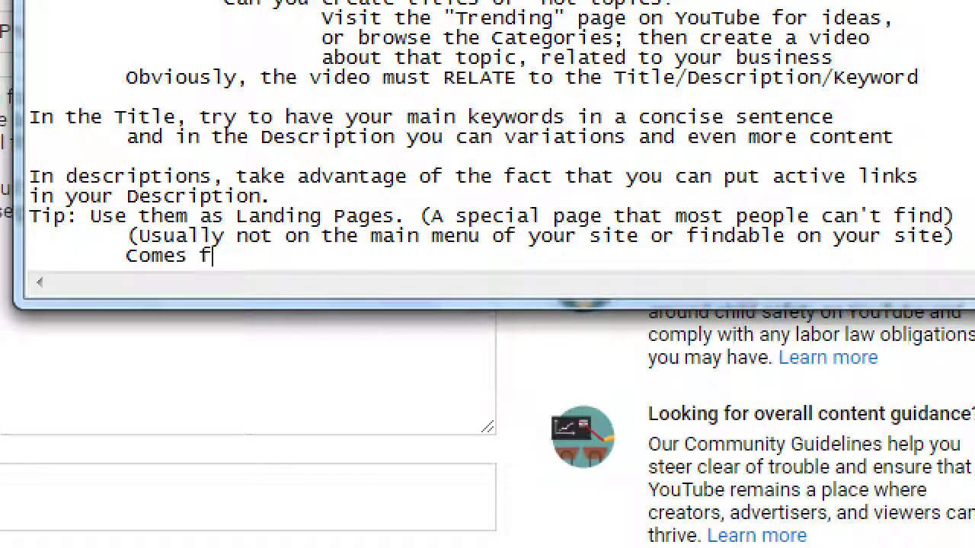
text(ro)
key(shift+Home)
key(Tab)
text((Comes from p)
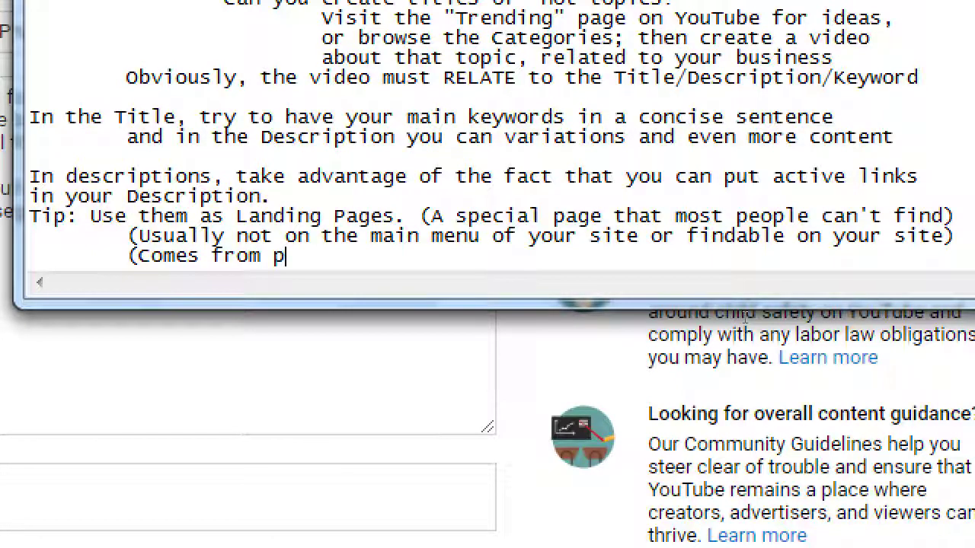
key(BackSpace)
text(s)
key(BackSpace)
text(an external link)
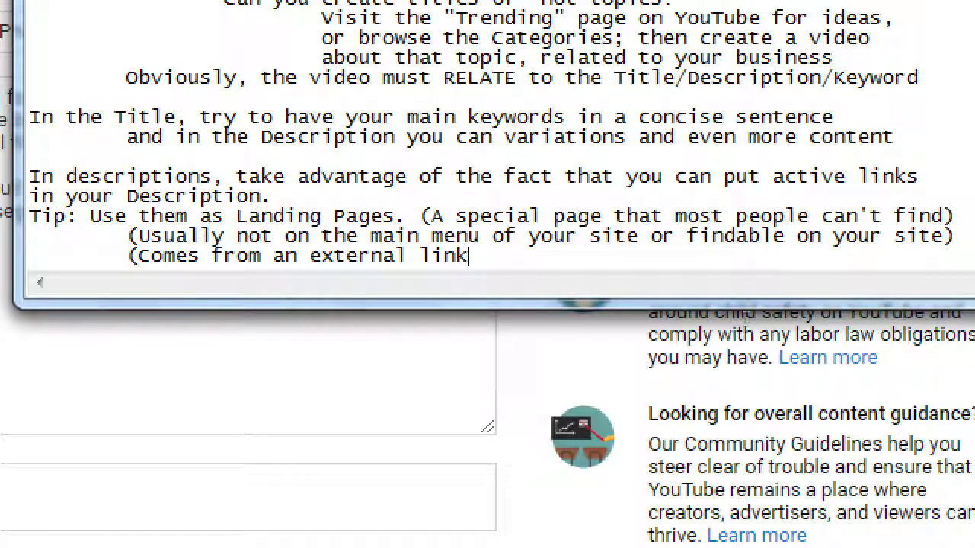
Complete the external link line with "; a special link, where people land upon)".
text(; a specia)
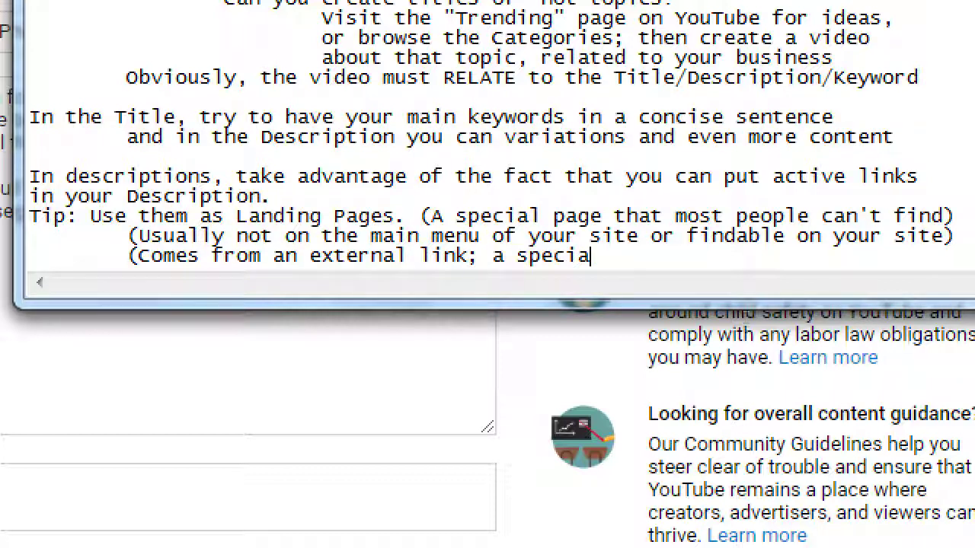
text(l lin)
key(BackSpace)
text(link)
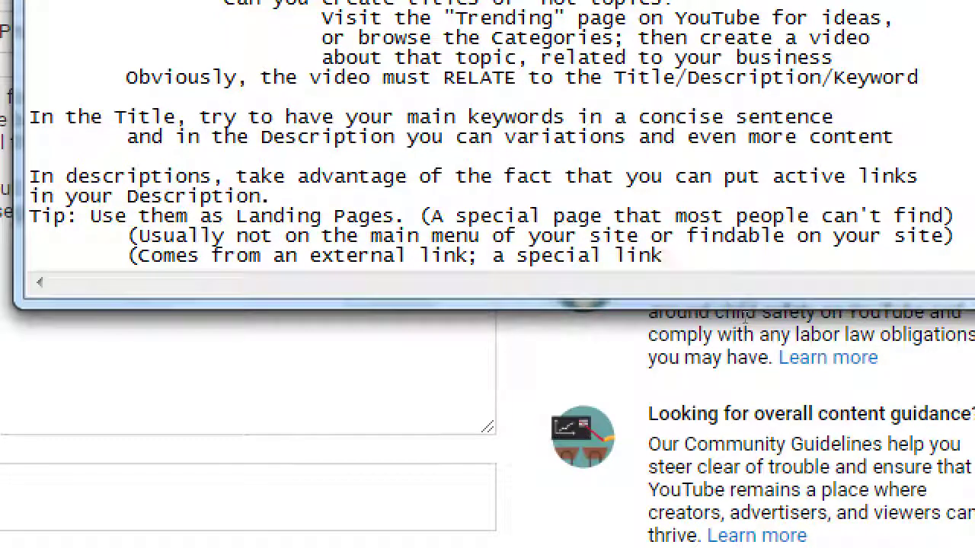
text(, where peop)
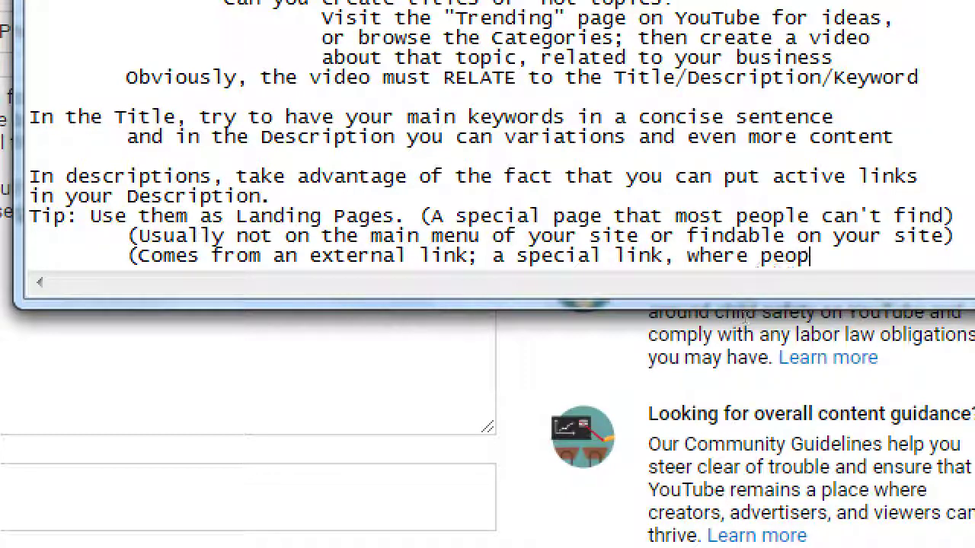
text(le land uop)
key(BackSpace)
key(BackSpace)
text(pon))
Add an indented line below it reading "(Used for special offers/promotions and analytics)".
key(Return)
key(Tab)
text((Used for )
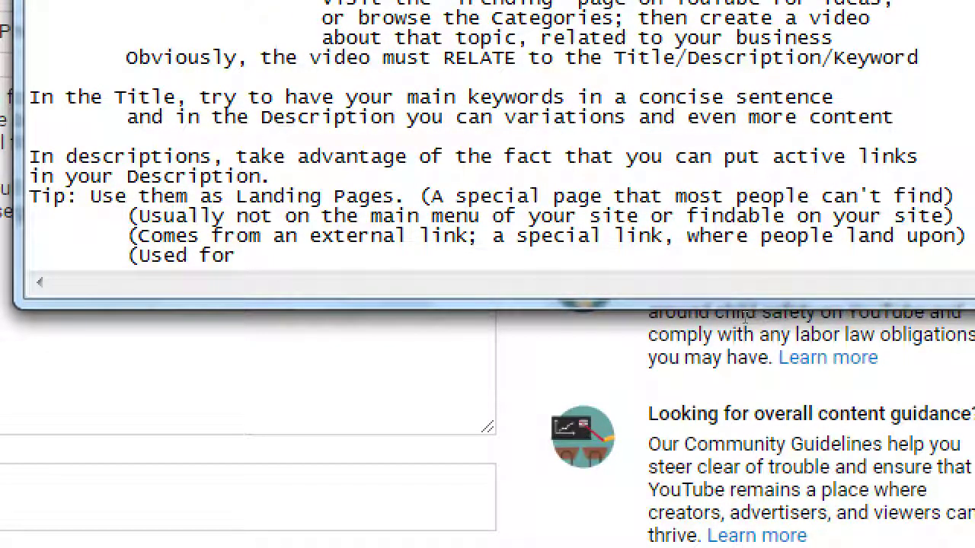
text(special offers)
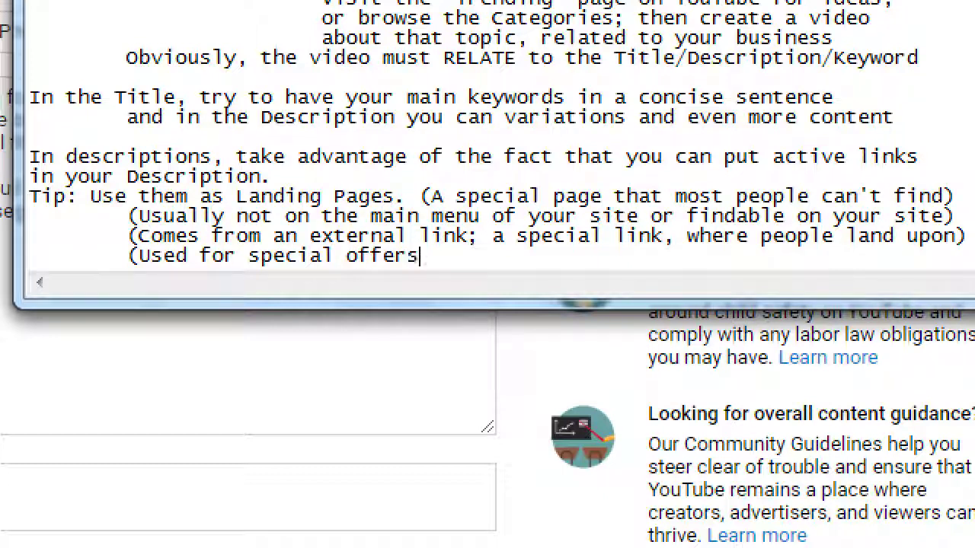
text(/prmotion)
key(BackSpace)
key(BackSpace)
key(BackSpace)
key(BackSpace)
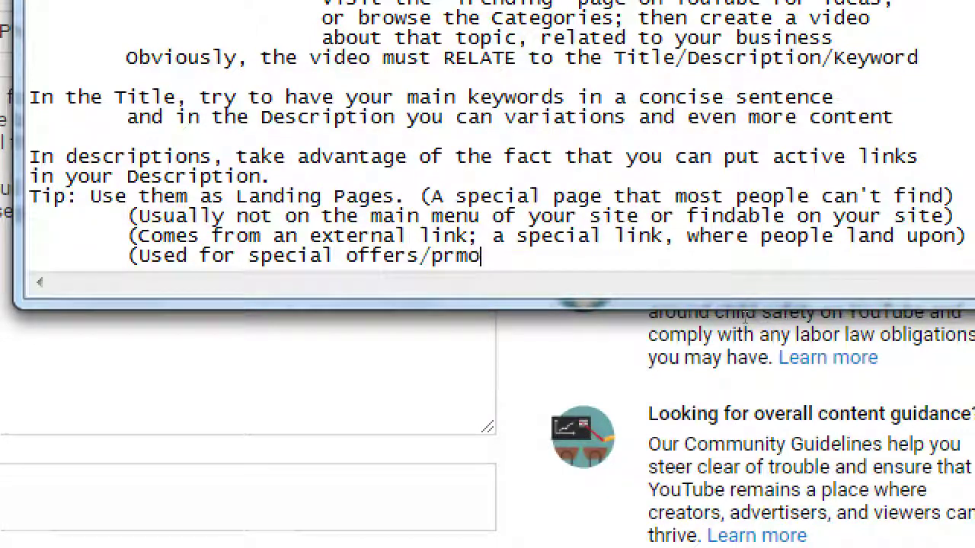
key(BackSpace)
key(BackSpace)
text(omotions )
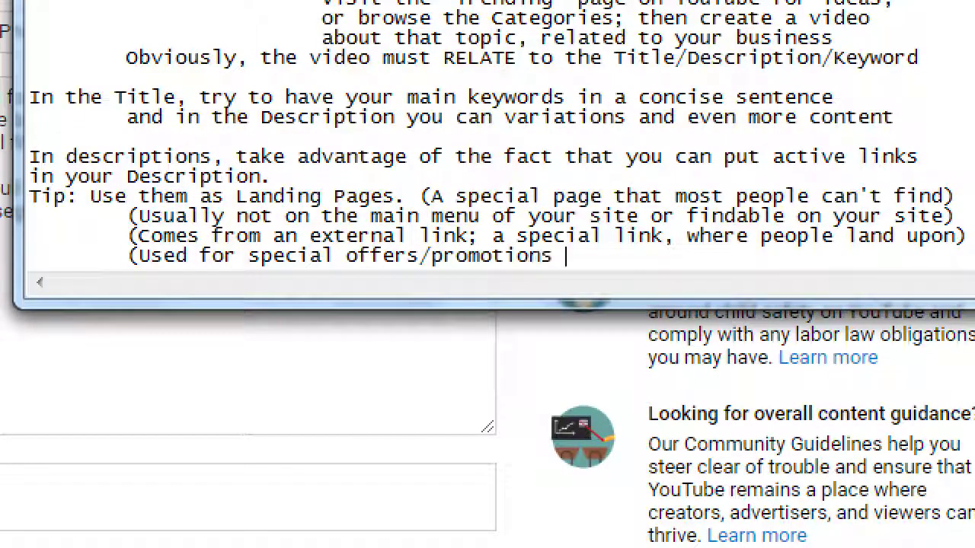
text(and an)
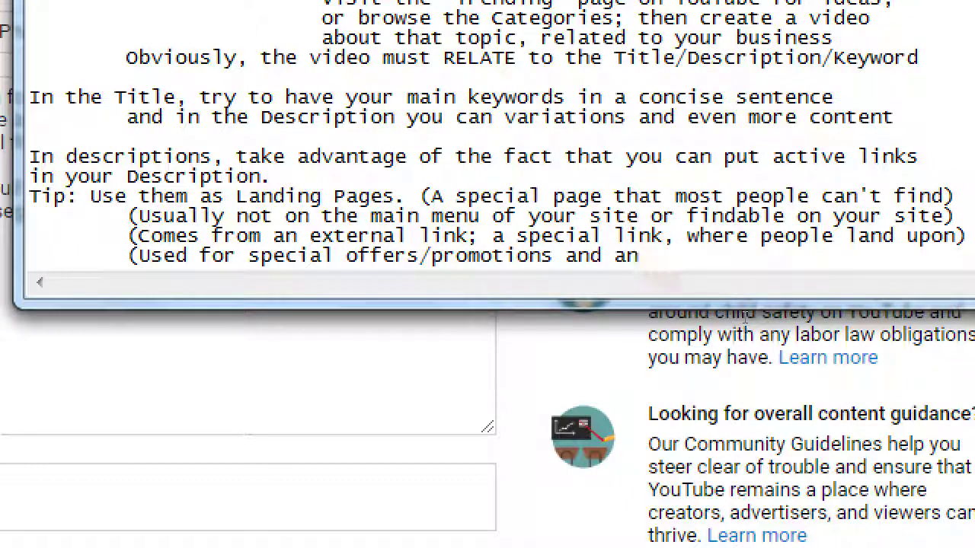
text(alytics))
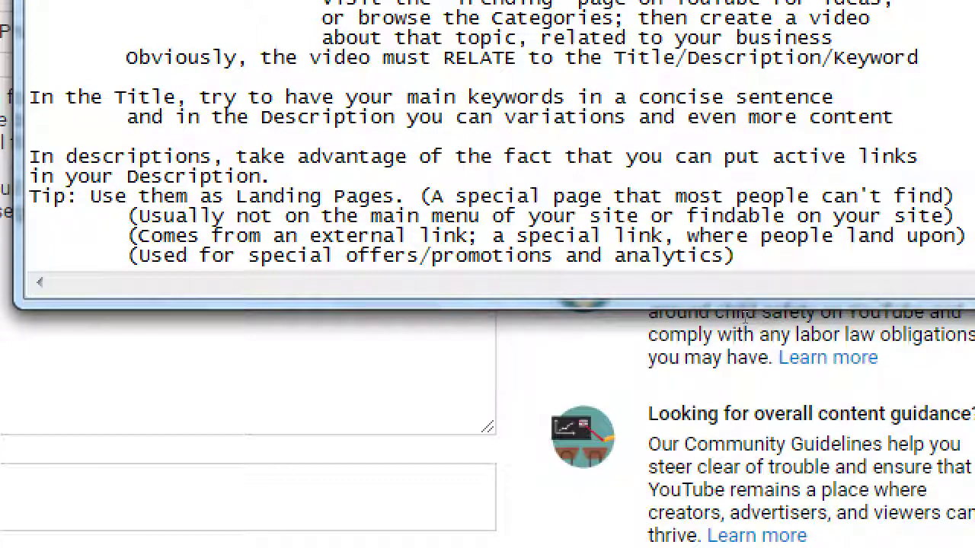
Add an indented line reading "Promote that that you can get special things from your social media".
key(Return)
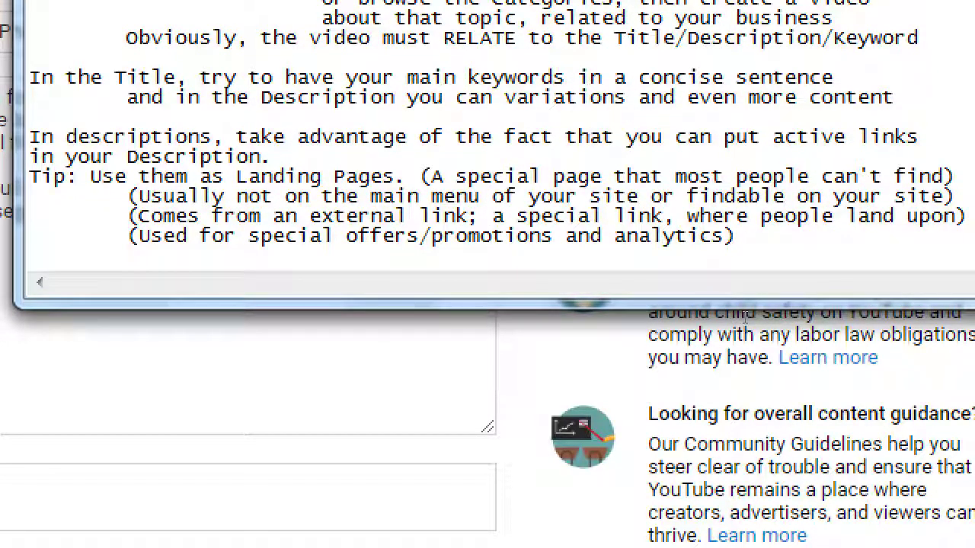
text(Promote that that you can )
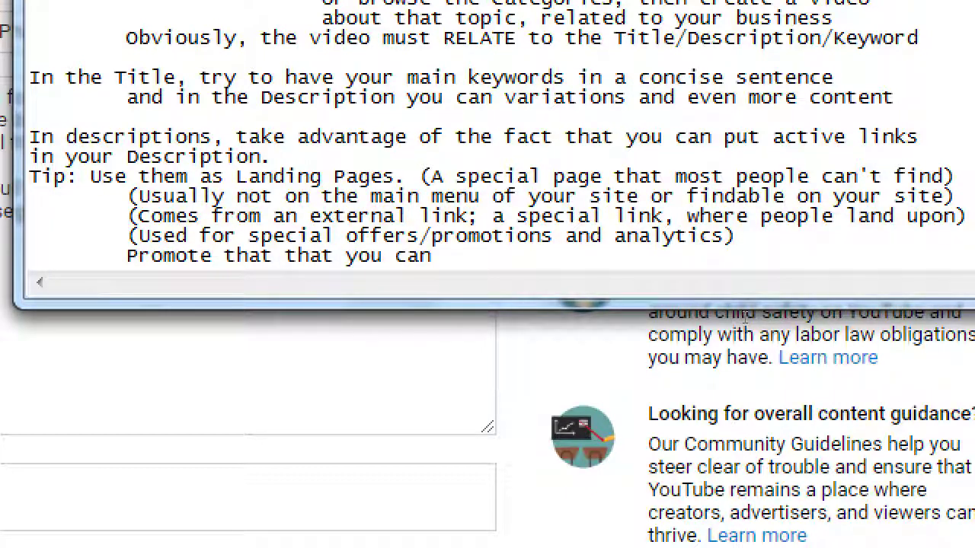
text(get special )
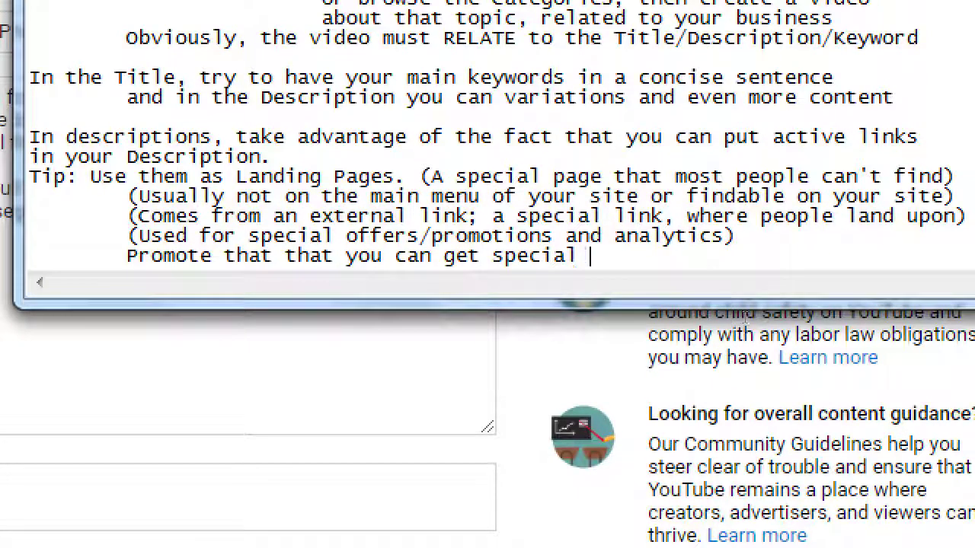
text(things from )
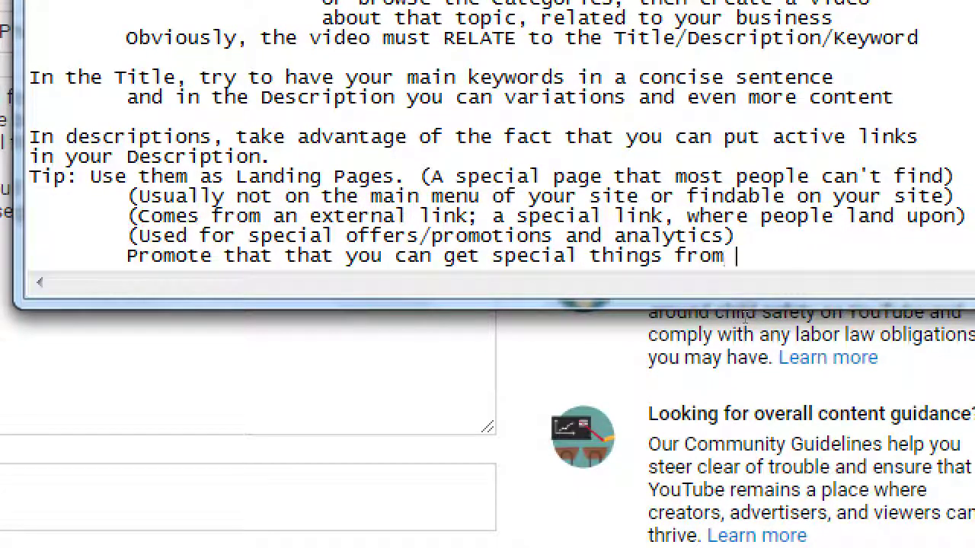
text(your social media)
Continue the social media note on a further-indented line with "to entice people to follow you there." and start a new line.
key(Return)
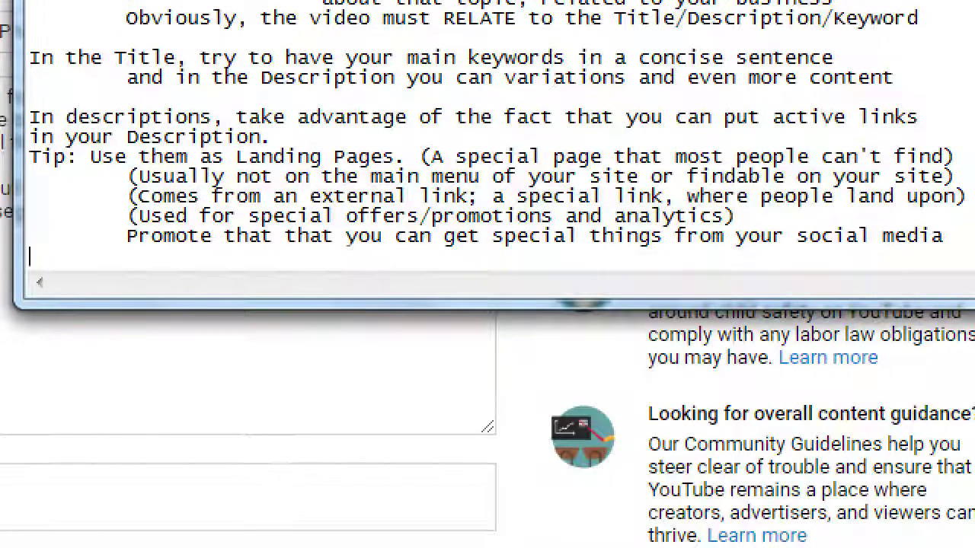
key(Tab)
key(Tab)
text(to entice)
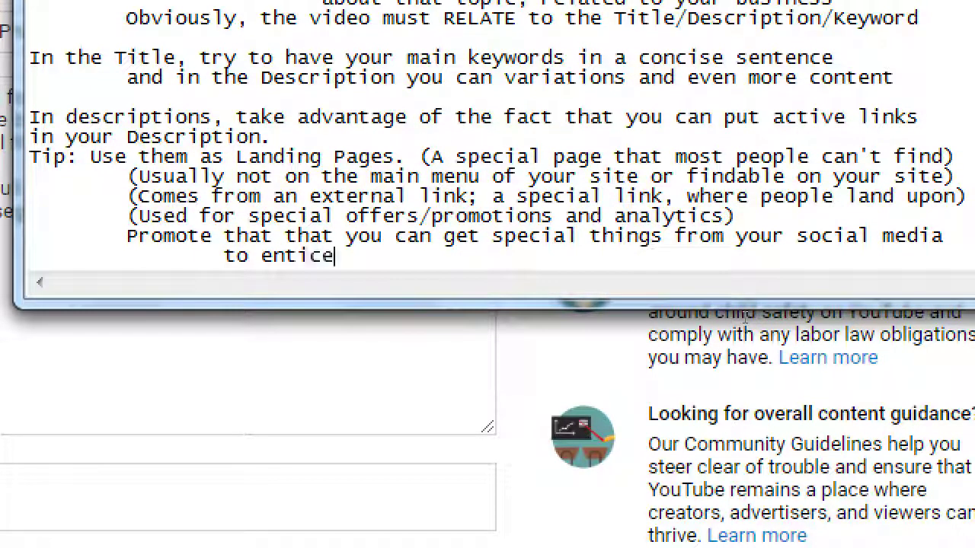
text( people to follo)
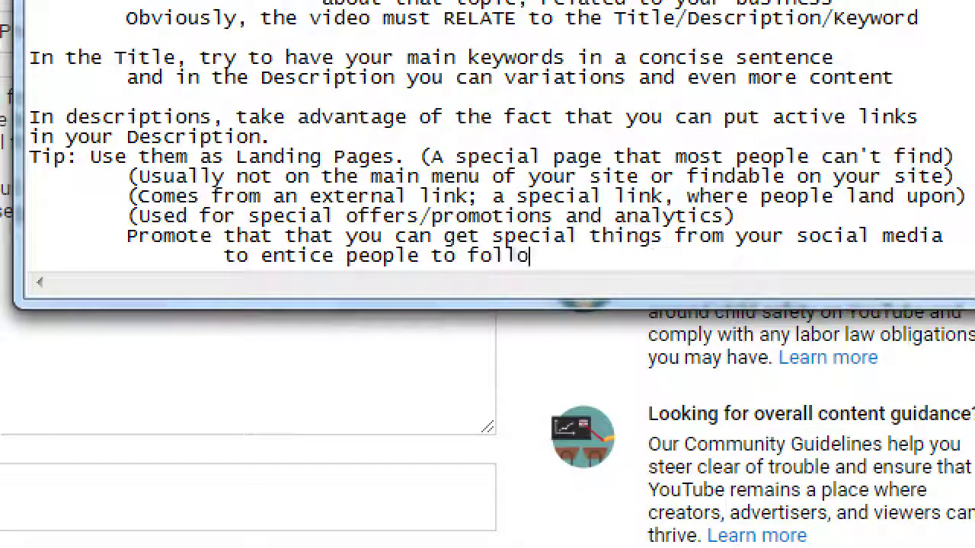
text(w you there.)
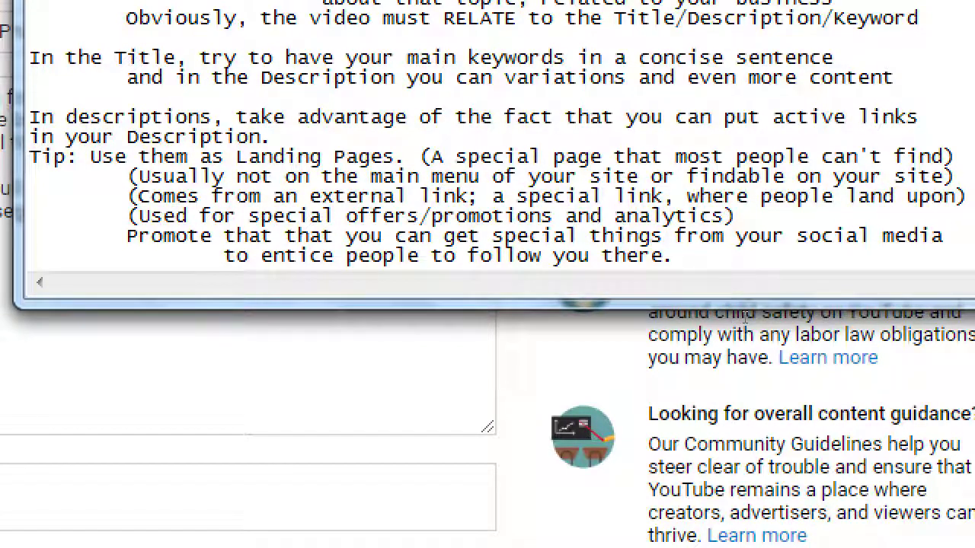
key(Return)
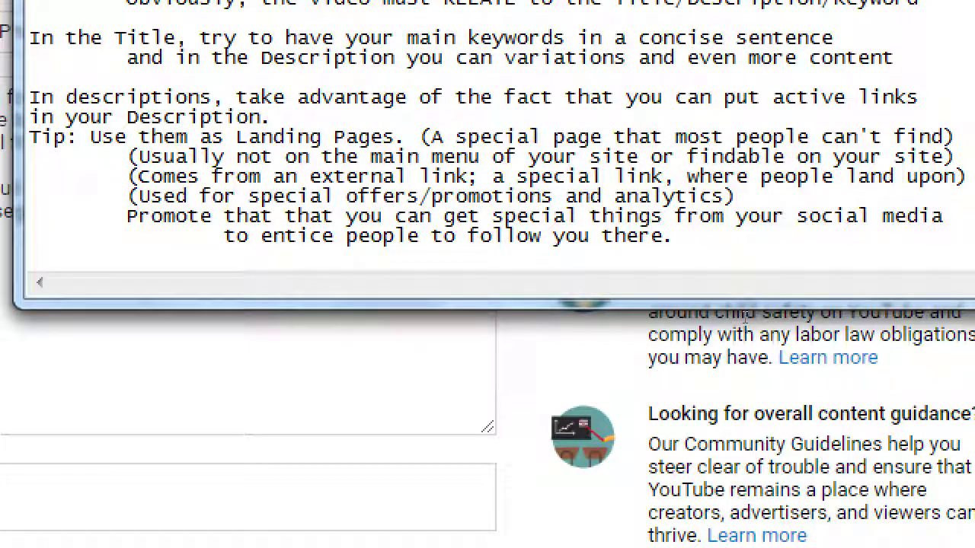
Add the unindented note line "In Descriptions, if necessary, you can add Chapter Stops" below the social media note.
text(In Descriptions, if necessary,)
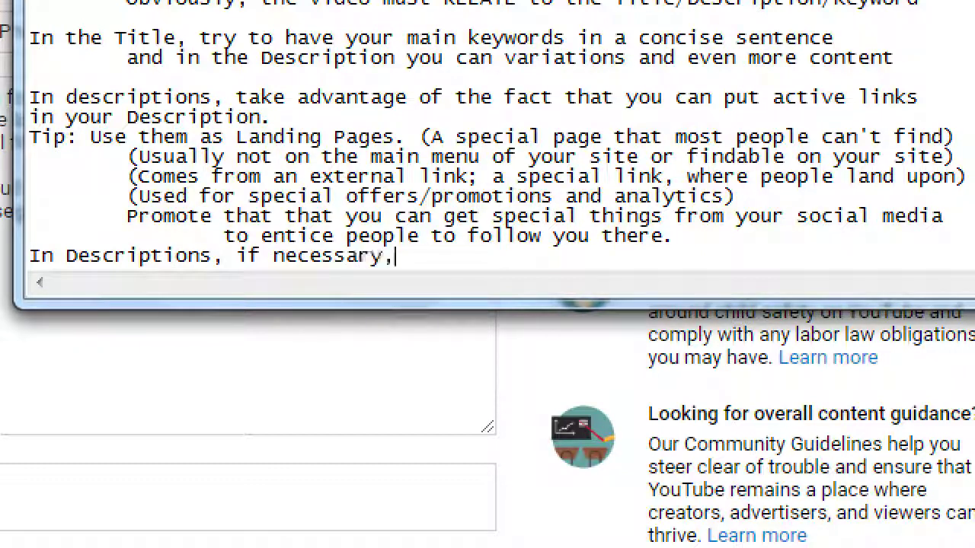
text( you can add Chapter)
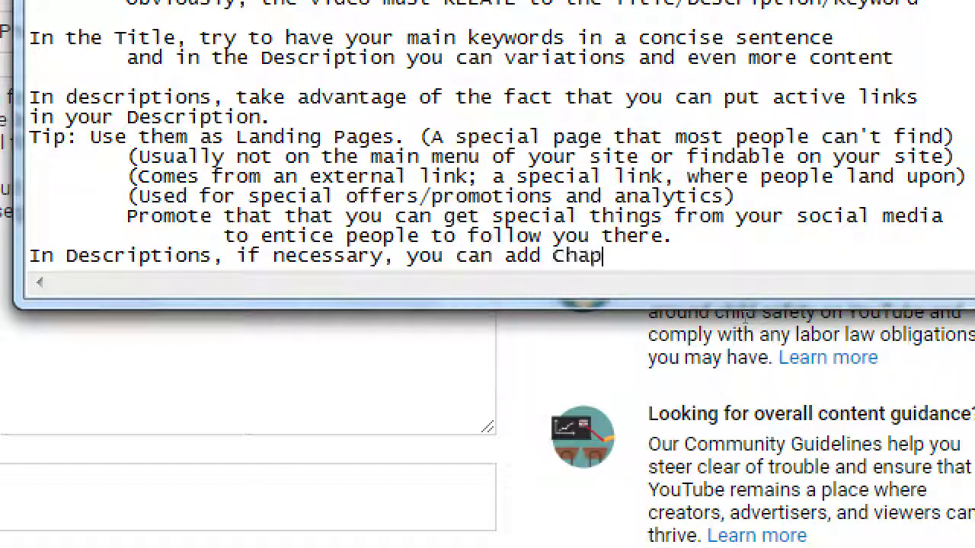
text( STops)
key(BackSpace)
key(BackSpace)
key(BackSpace)
key(BackSpace)
text(tops)
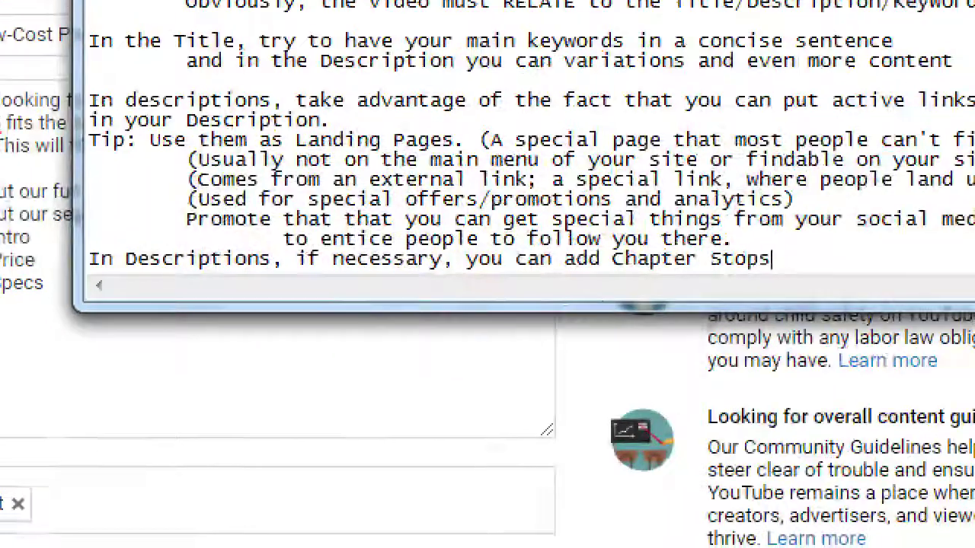
Add an indented line below it reading "Work best on long videos with 'sections' in a video".
key(Return)
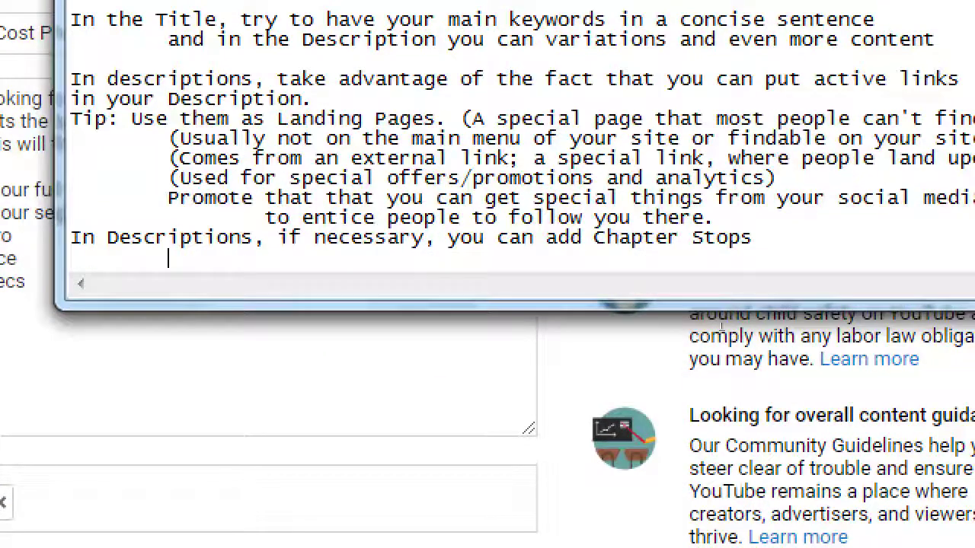
text(Work best )
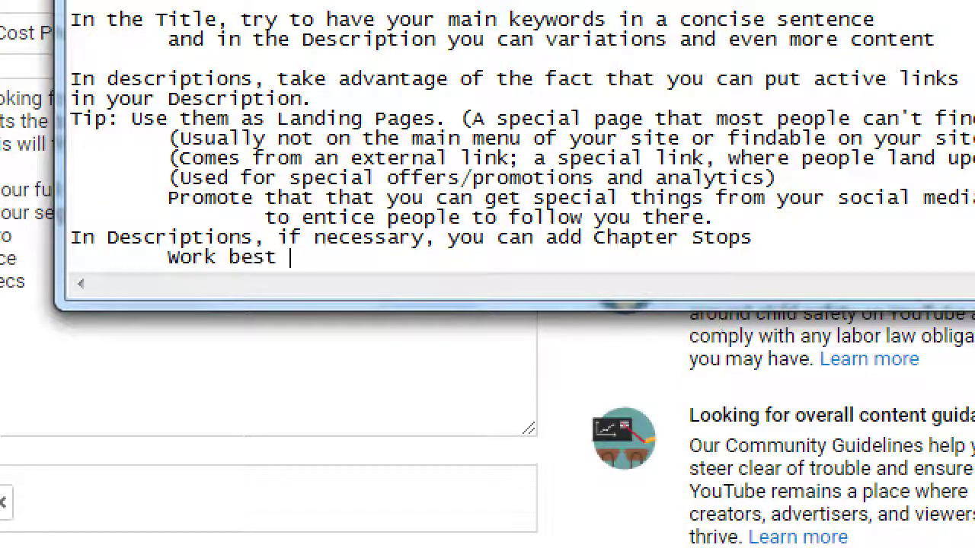
text(on lon)
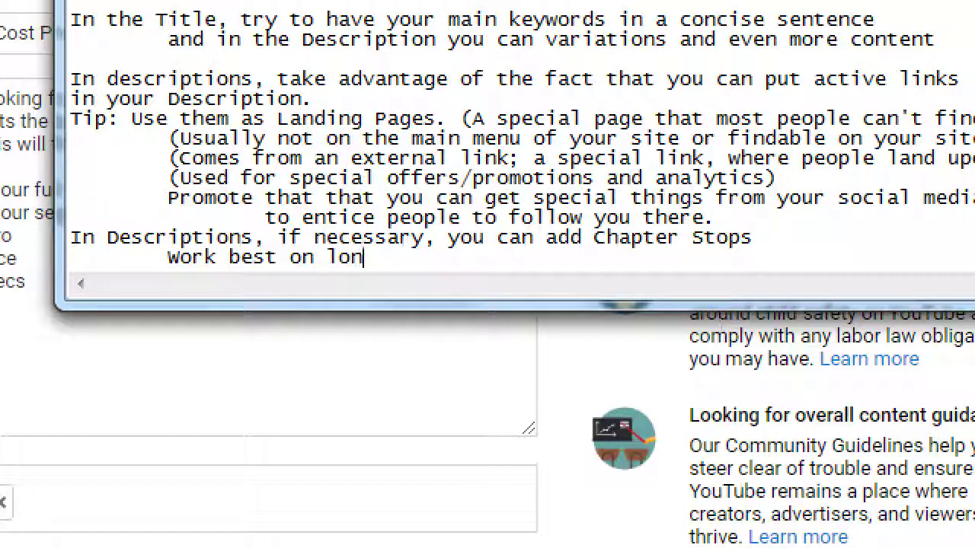
text(g ivdeo)
key(BackSpace)
key(BackSpace)
key(BackSpace)
key(BackSpace)
key(BackSpace)
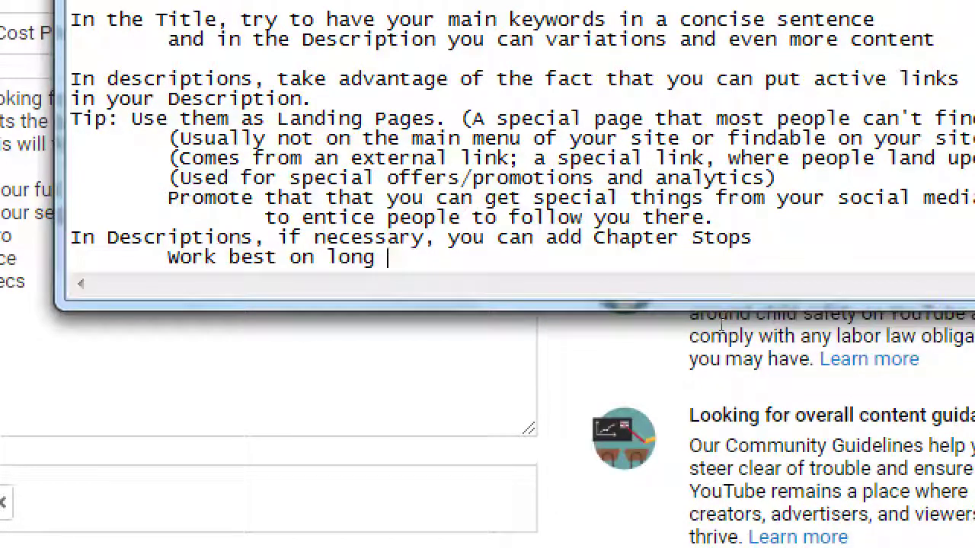
text(videos with 'se)
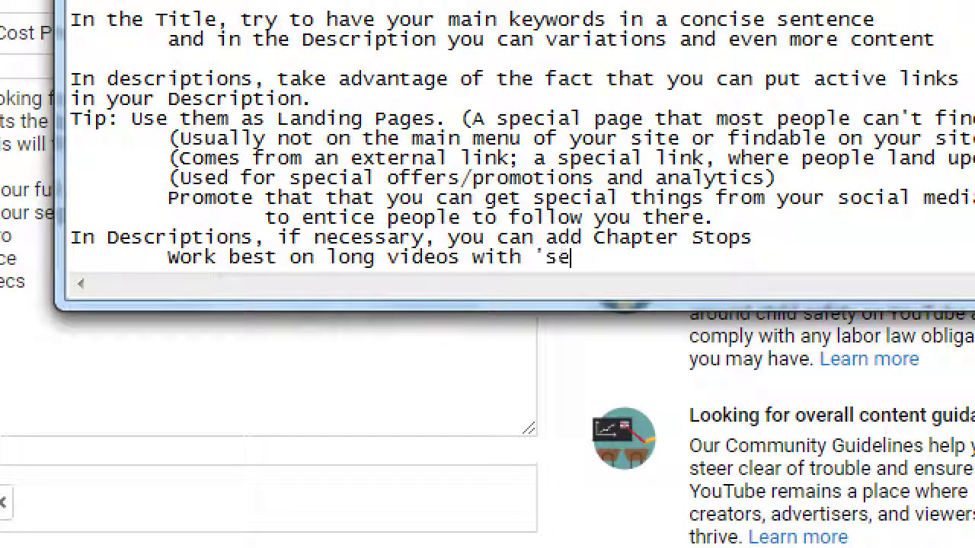
text(ctions' in a vi)
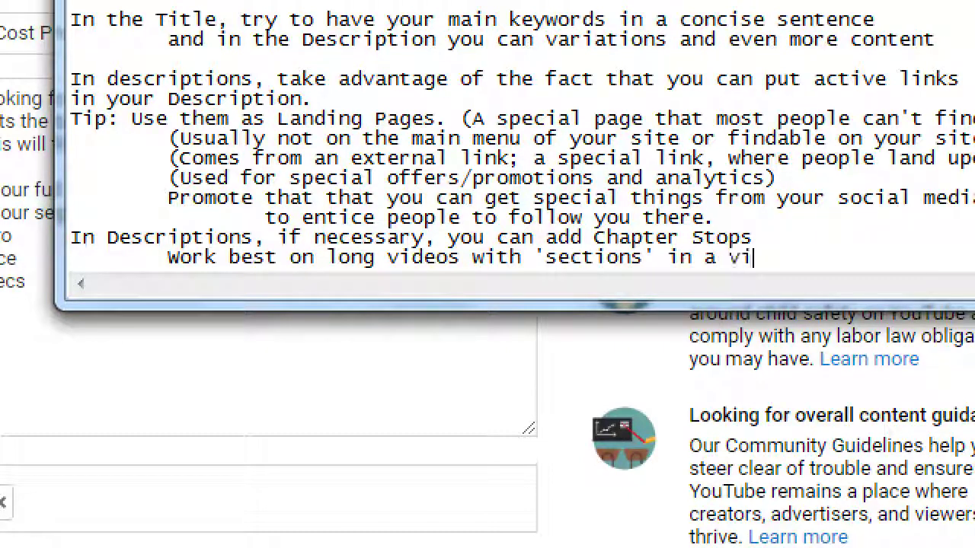
text(deo)
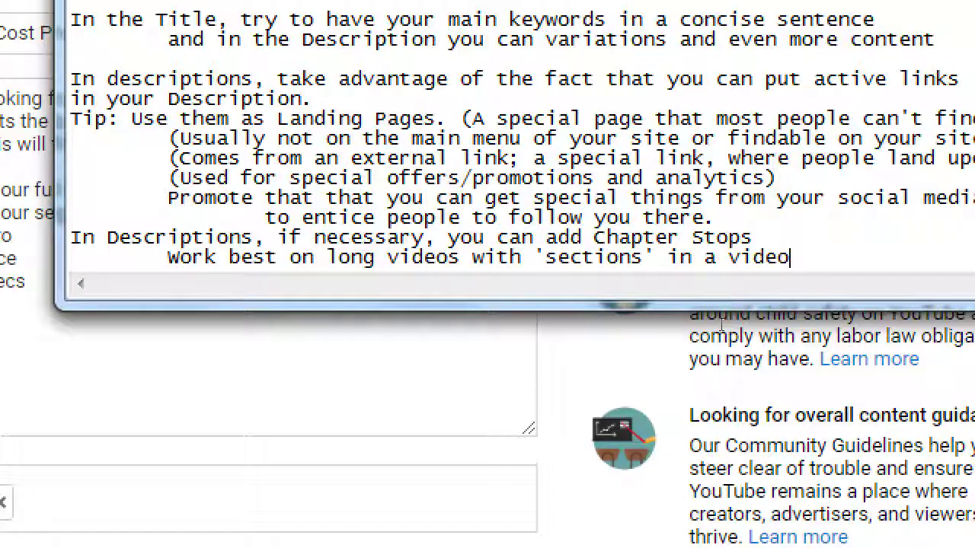
Add a further-indented line reading "REason: a person might not need to watch the whole video".
key(super)
key(Escape)
key(Return)
key(Tab)
key(Tab)
text(REason: a pe)
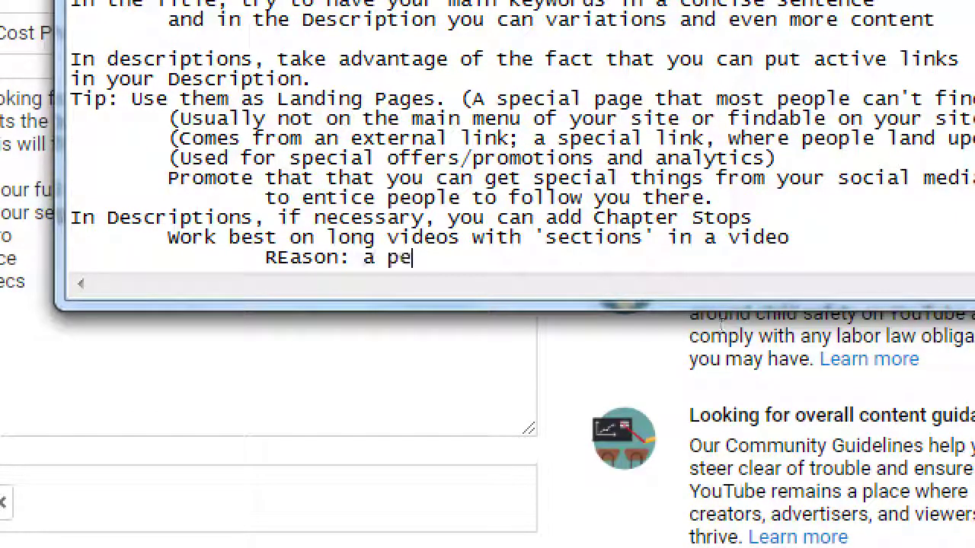
text(rson might not need )
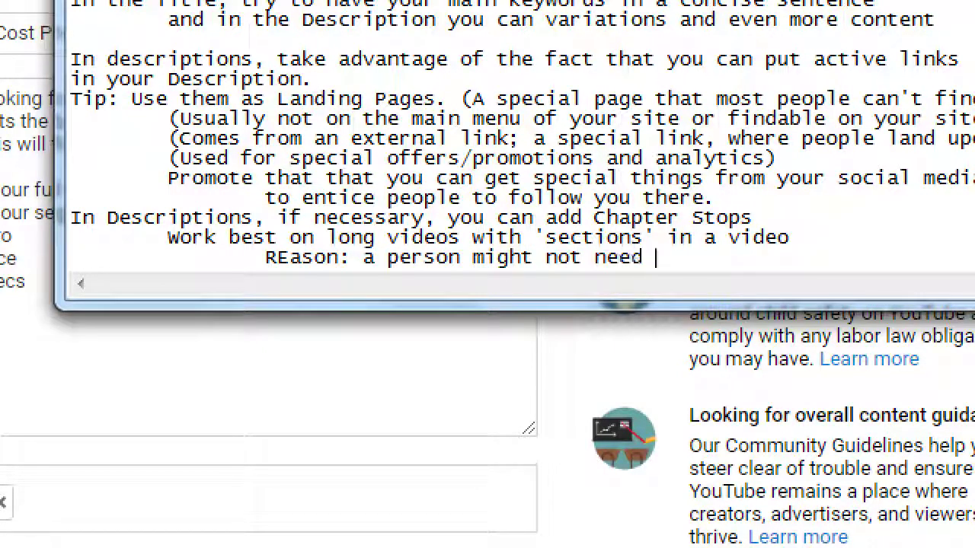
text(to watch the whole video)
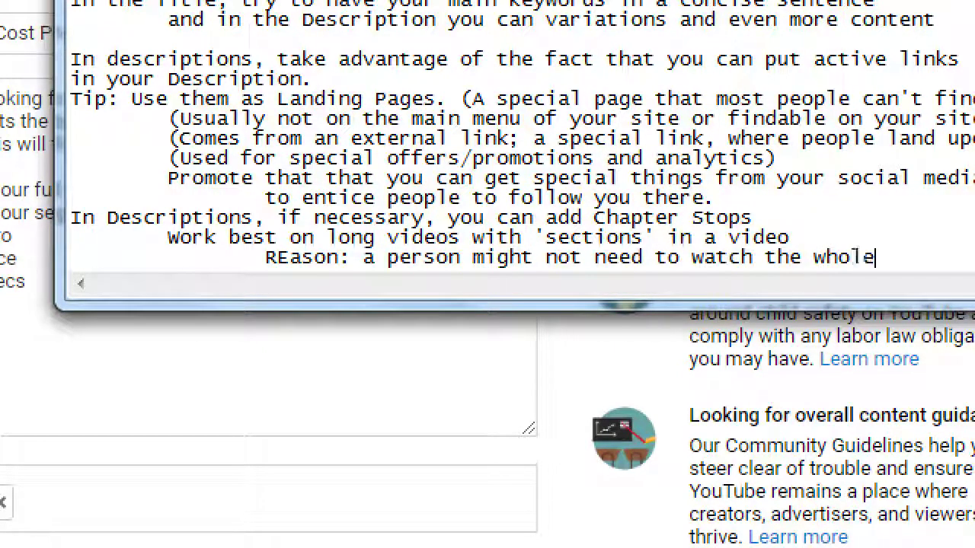
Continue the reason on a new line at the same indent with "to benefit from it. You can guide people to the "important"".
key(Return)
key(Tab)
key(Tab)
text(to benefit from it. You can guide people to the "impor)
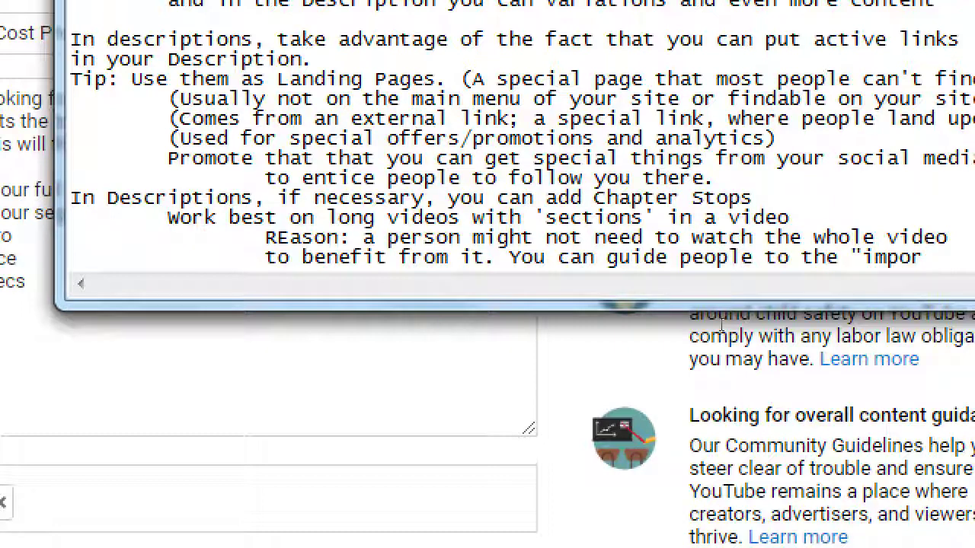
text(tant)
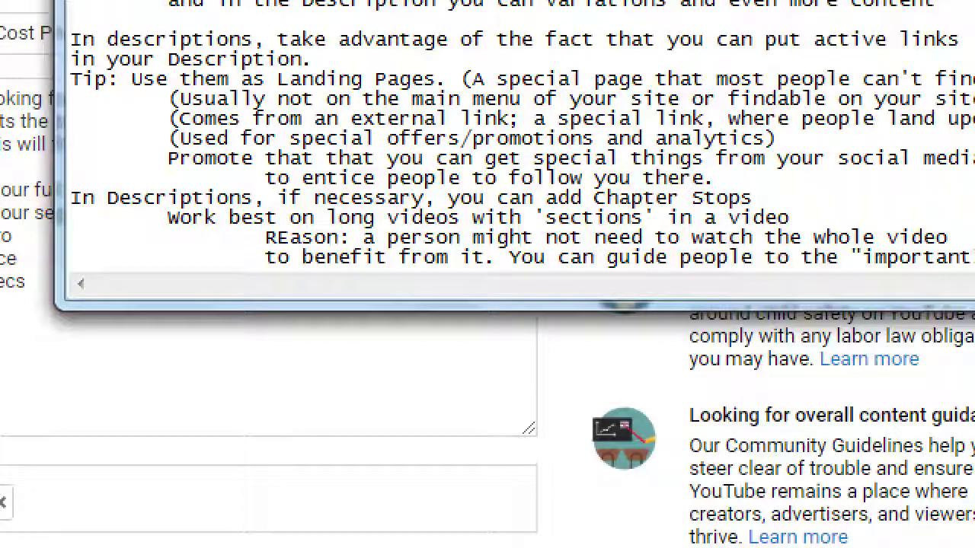
text(")
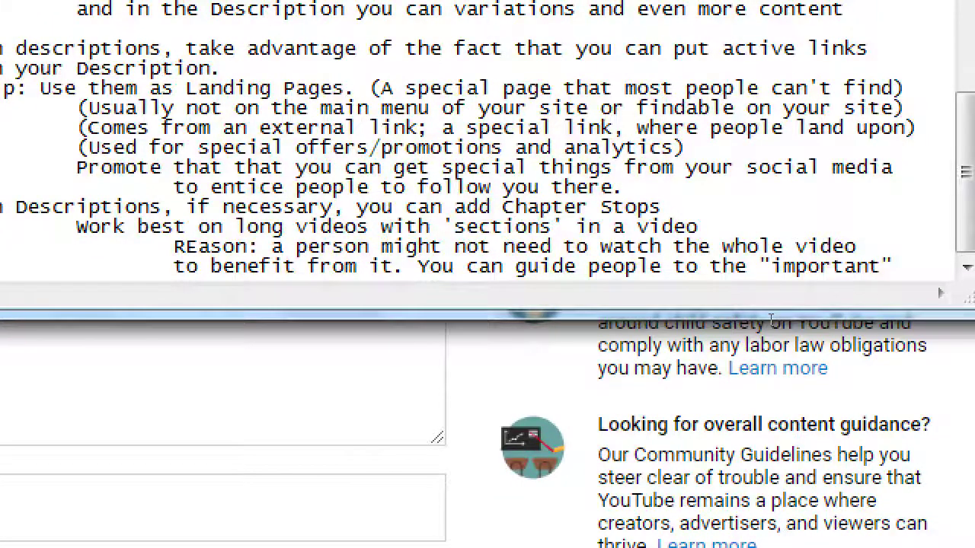
Continue on the next equally indented line with "parts of the video with Chapter Stops (and hopefully they".
key(Return)
key(Tab)
text(parts of)
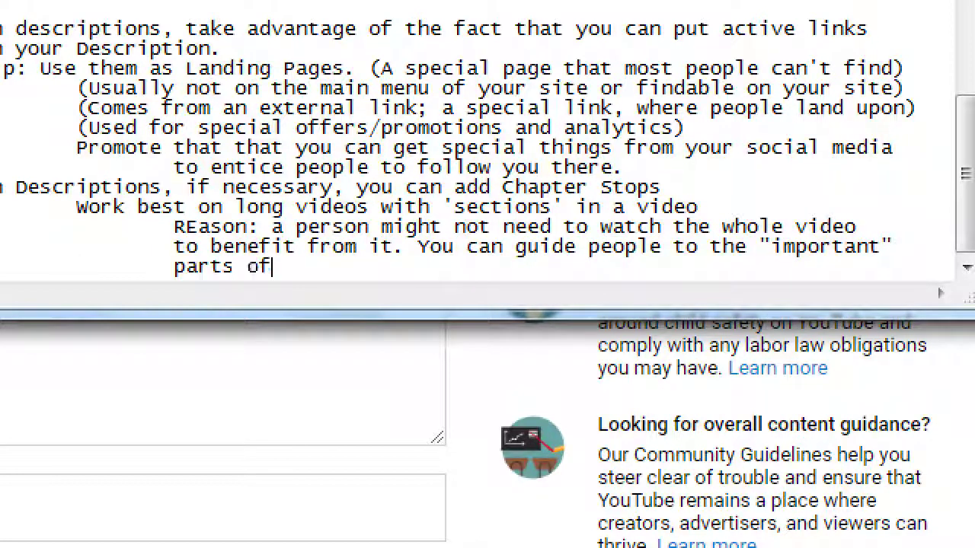
text( the video with Chapter Stops (and hopefully they)
Finish the reason on another equally indented line with "realize the benefit of watching the whole thing)".
key(Return)
key(Tab)
key(Tab)
text(realize the benefit of watching)
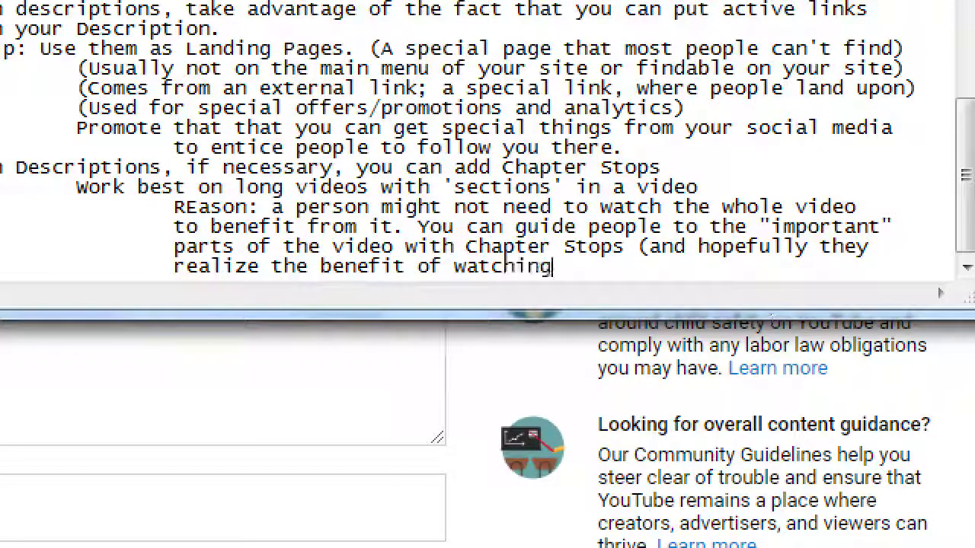
text( the s)
text(whole thing))
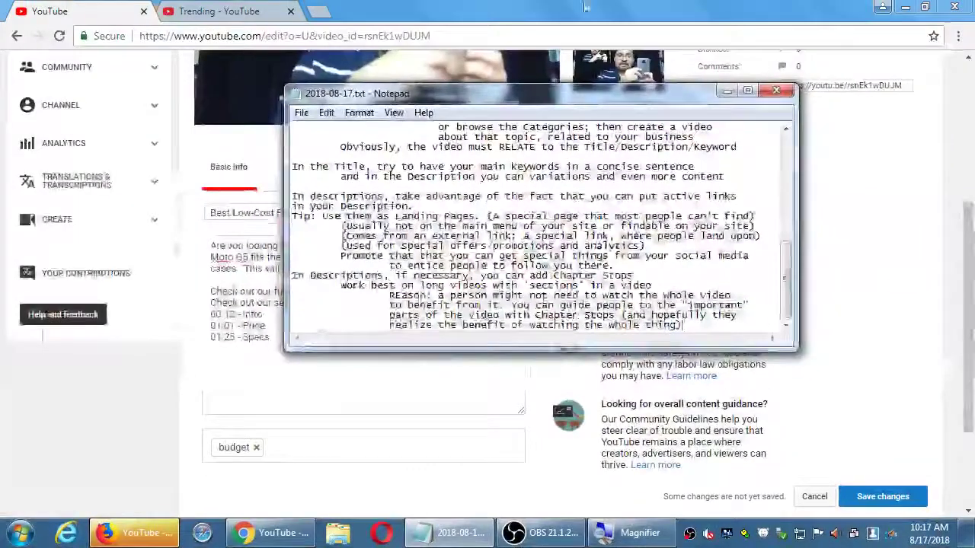
Switch to Chrome and enter the address of the instructor's YouTube channel in a new tab.
click(503, 6)
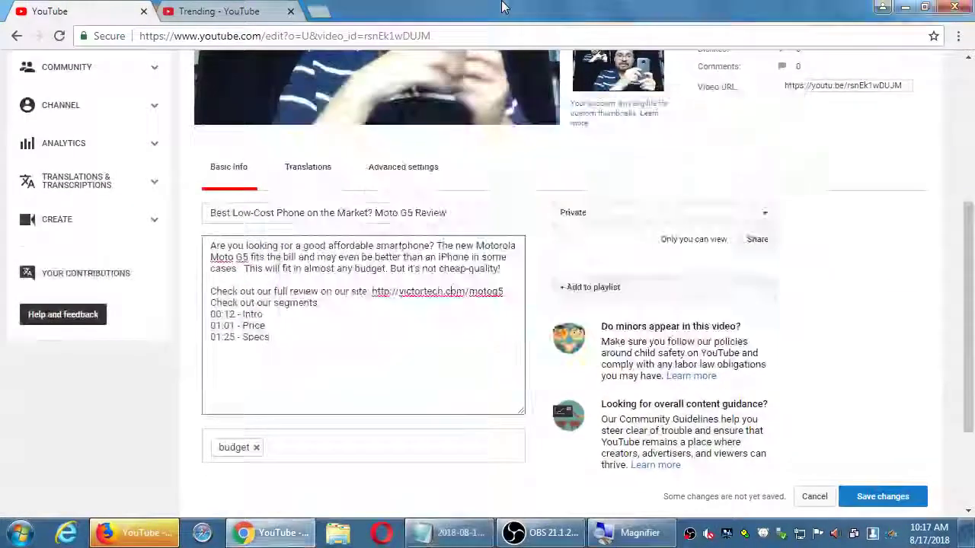
key(ctrl+t)
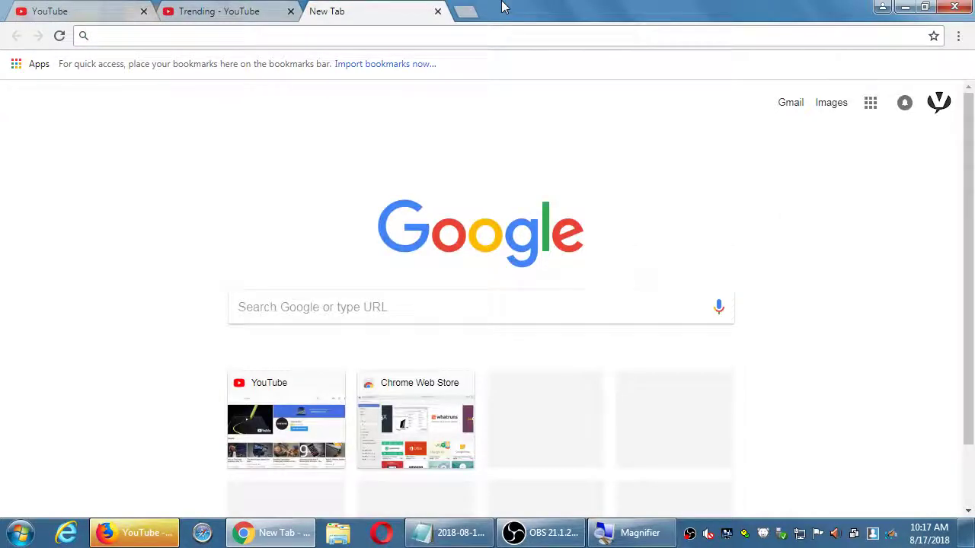
text(youtube.com/vmcamposjr)
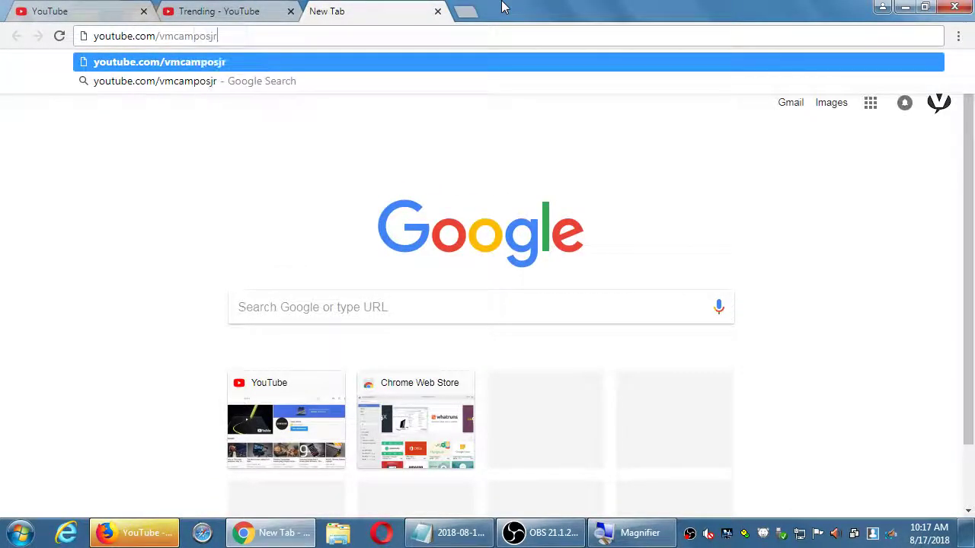
Load the entered channel address, open "Upgrading Ajani, Wise Counselor Planeswalker Deck" from its uploads and pause playback.
key(Return)
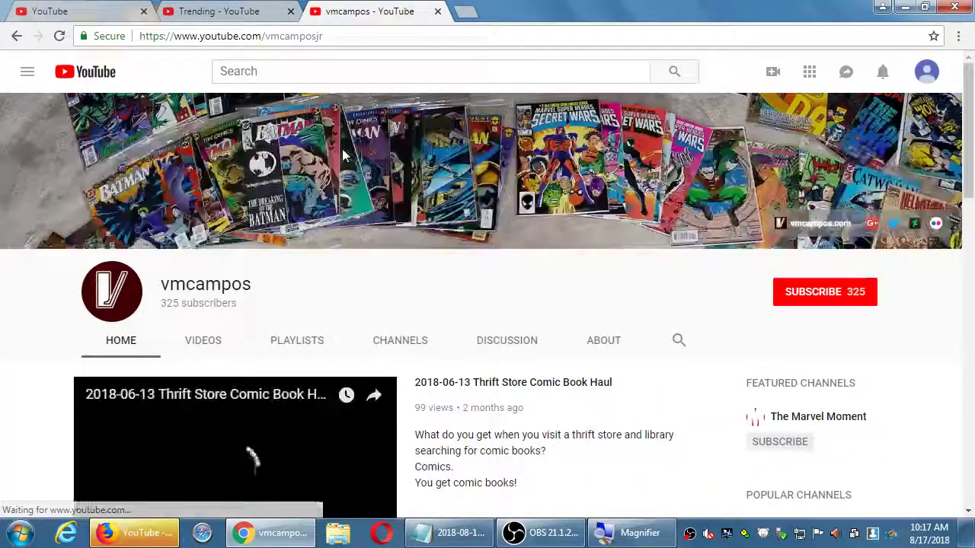
click(204, 344)
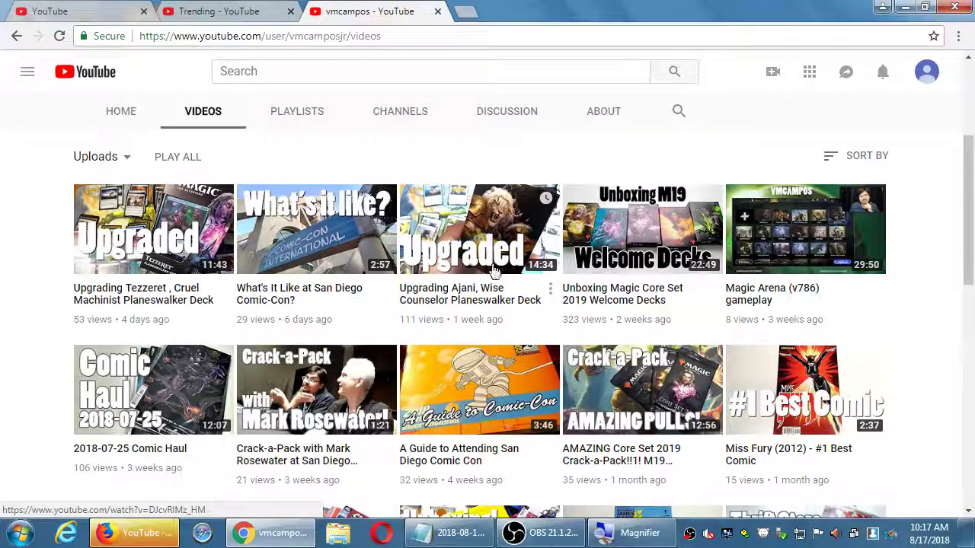
click(450, 263)
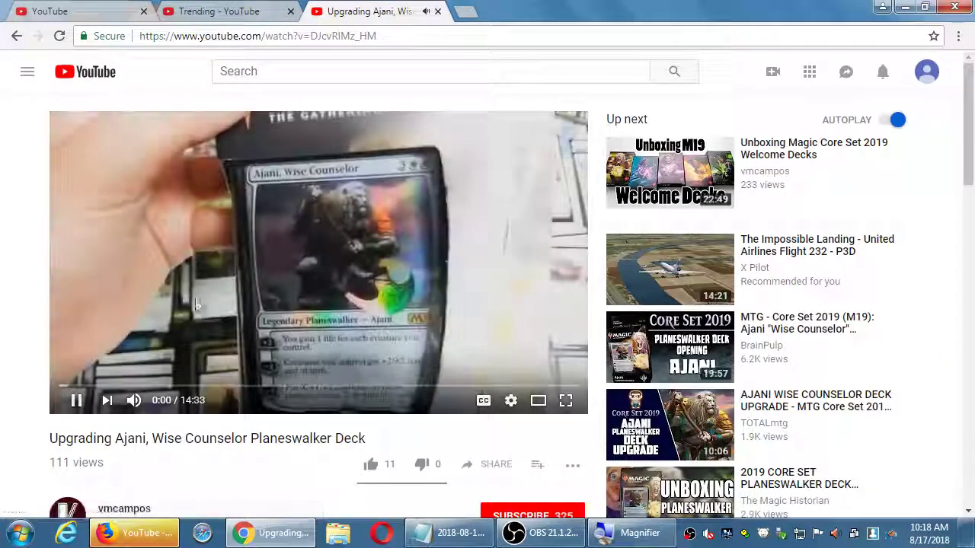
click(193, 294)
Expand the Ajani video's description and examine its list of timestamped chapters and the full deck list link.
scroll(97, 335, down, 2)
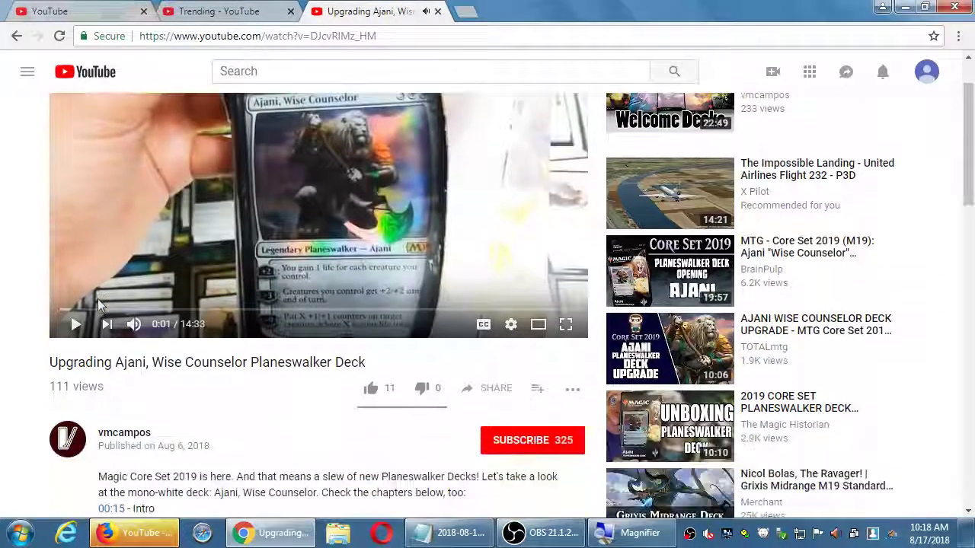
scroll(103, 323, down, 2)
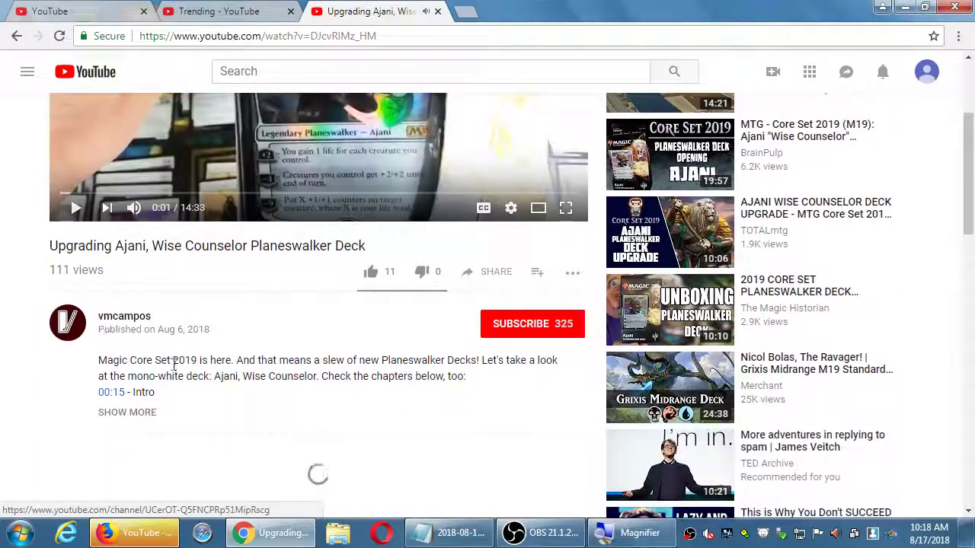
click(150, 412)
scroll(55, 420, down, 2)
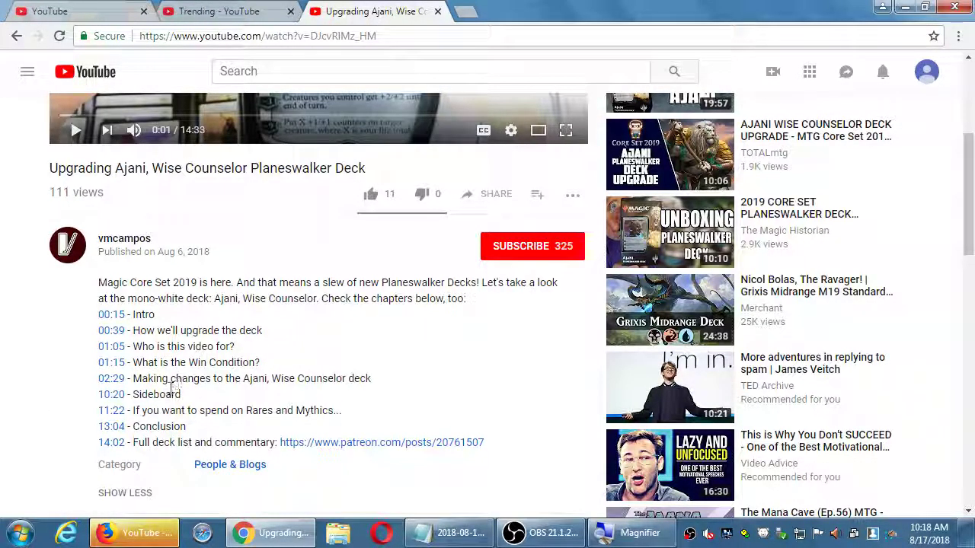
drag(243, 379, 344, 373)
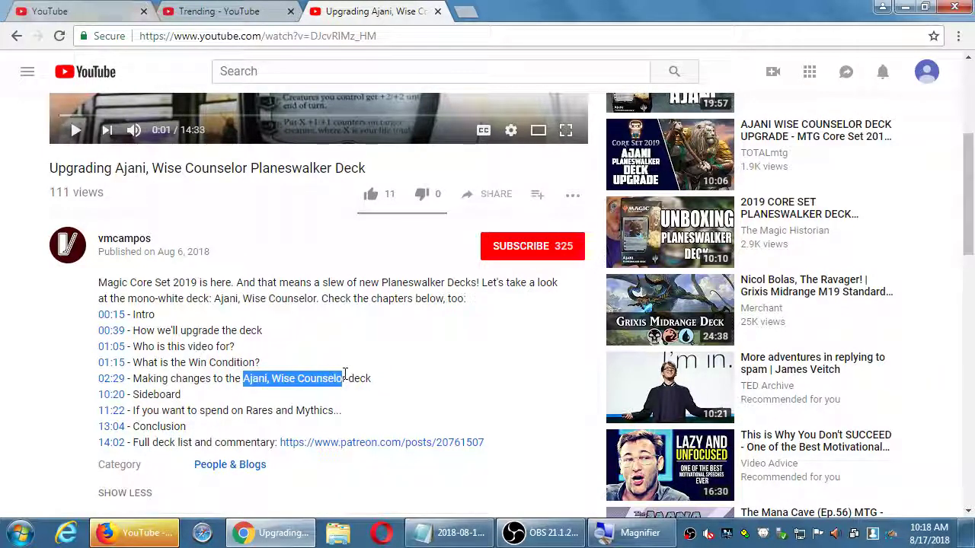
click(180, 425)
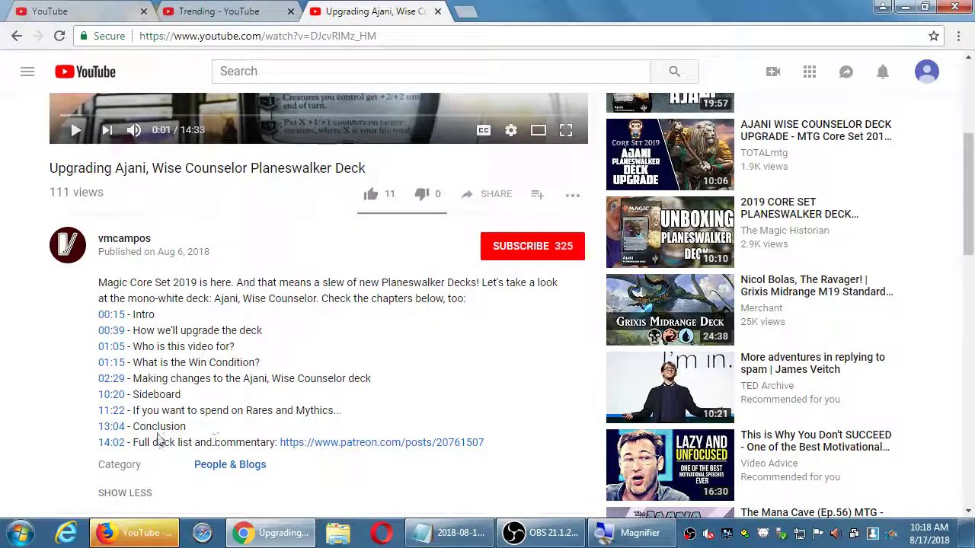
scroll(241, 448, up, 3)
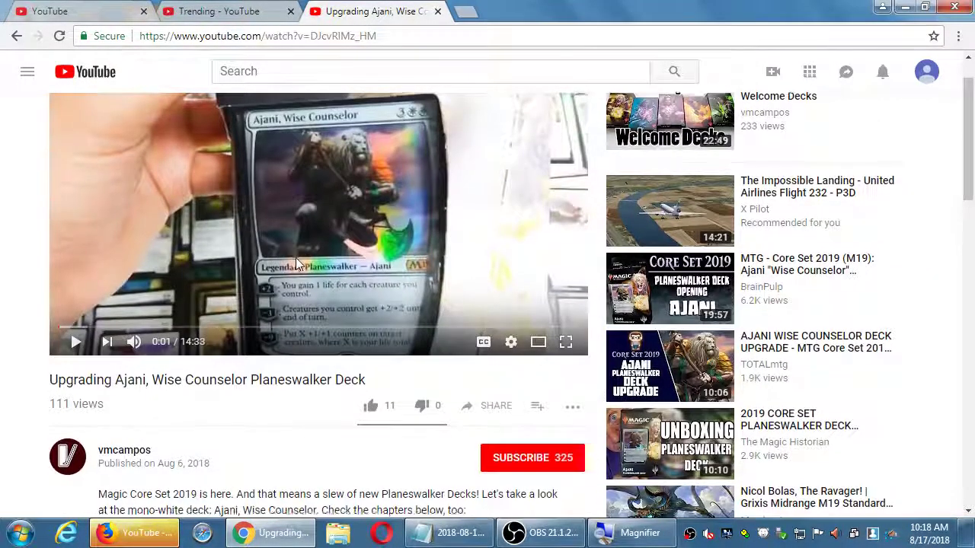
scroll(297, 258, down, 3)
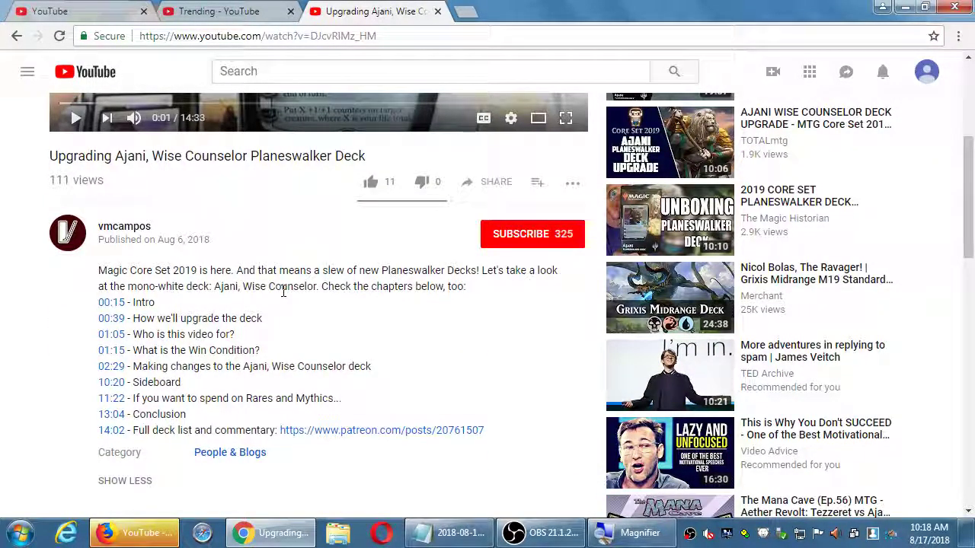
scroll(270, 318, down, 1)
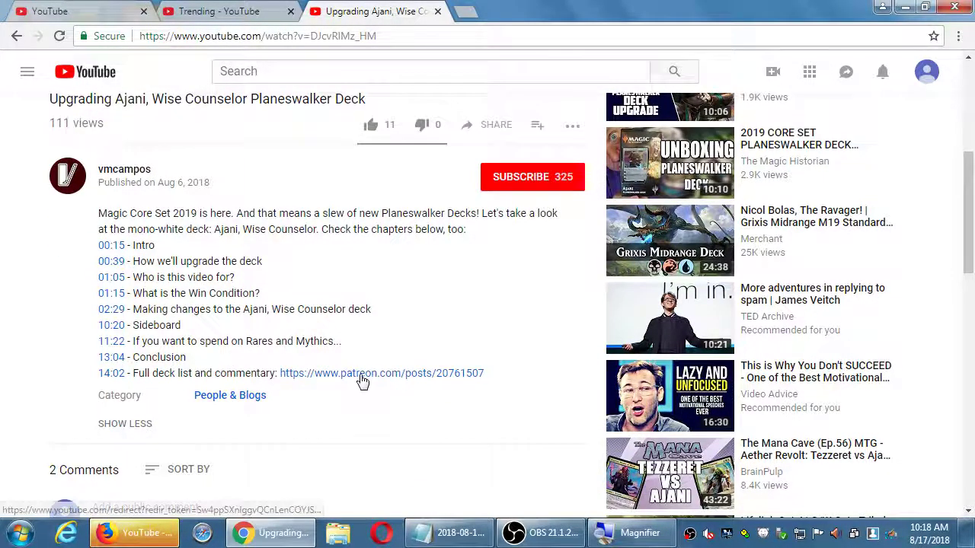
scroll(361, 379, up, 2)
scroll(361, 381, up, 1)
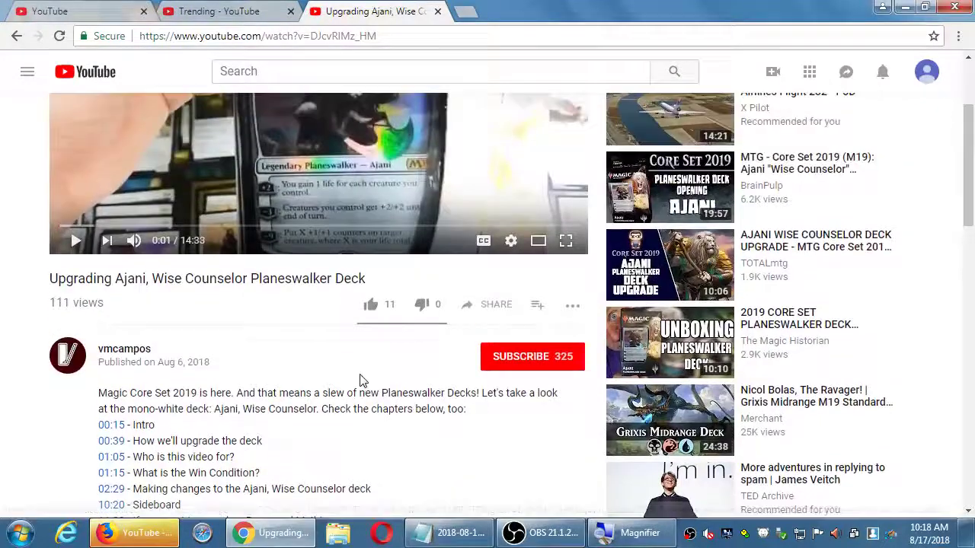
scroll(361, 380, down, 1)
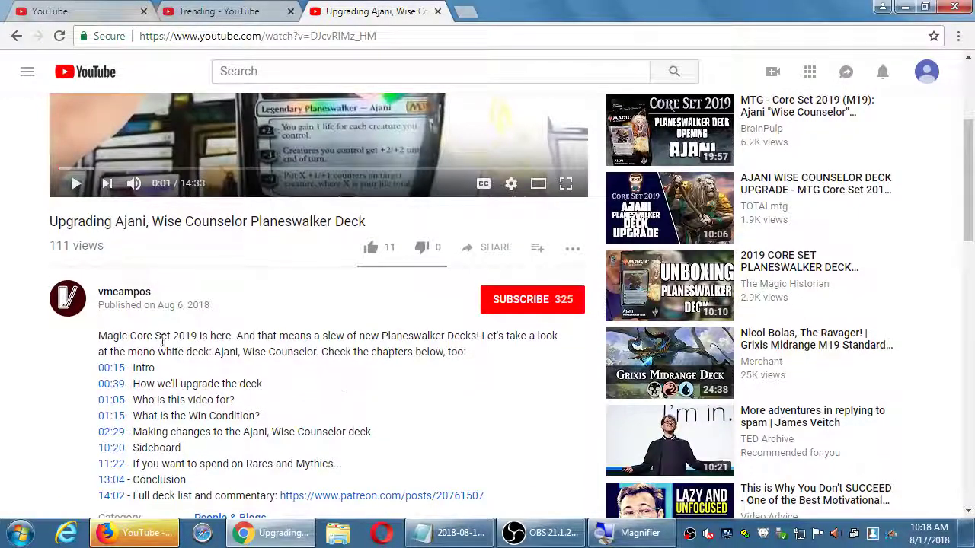
Play the Ajani video from the 02:29 chapter link in its description, then pause it.
click(108, 433)
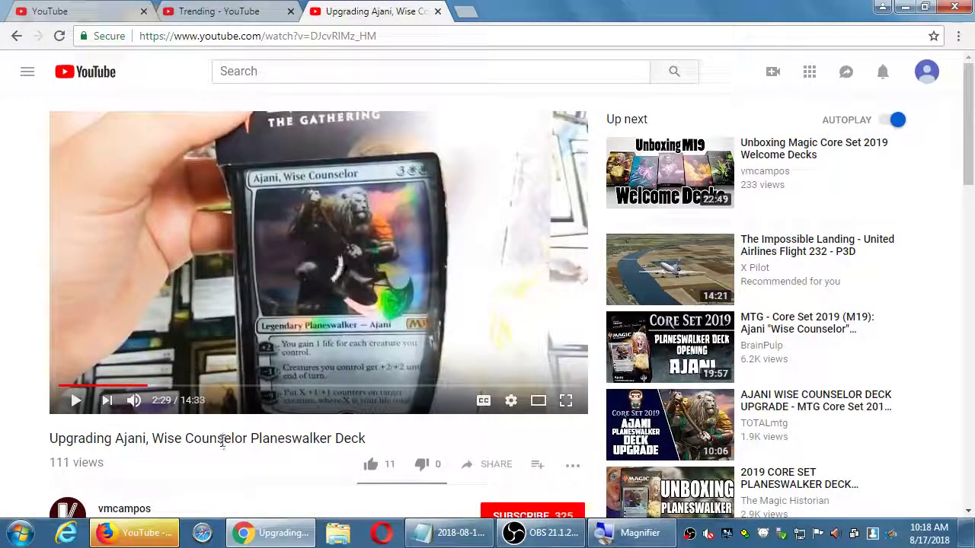
mouse_move(335, 362)
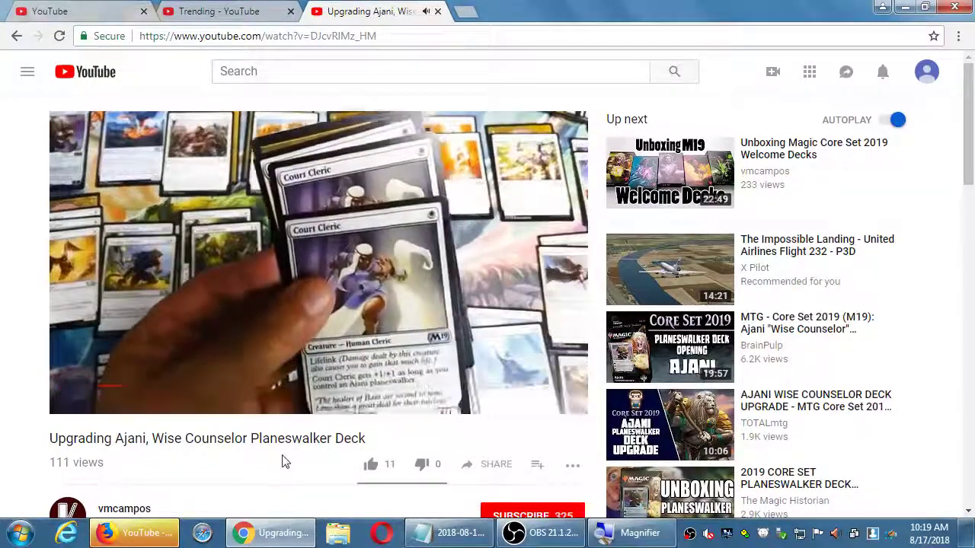
scroll(287, 430, down, 3)
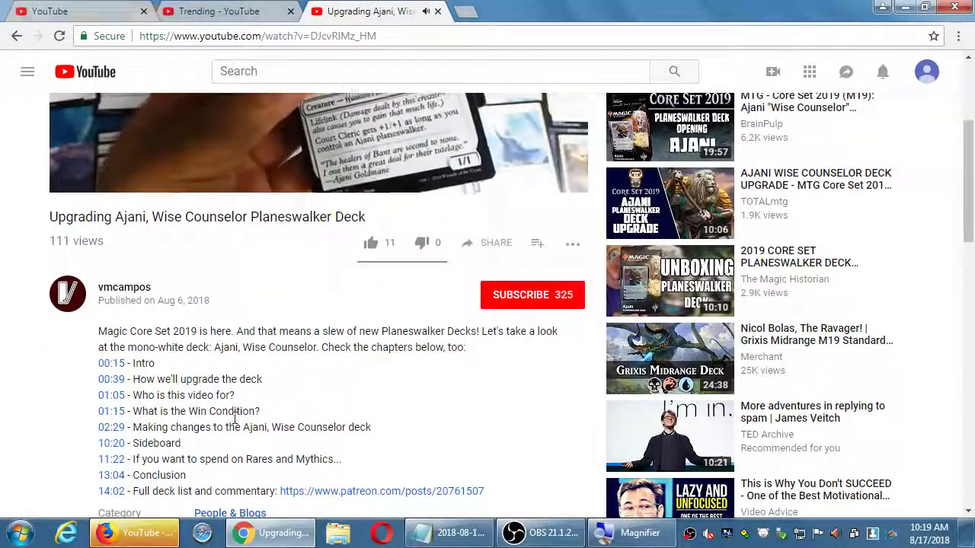
scroll(235, 419, up, 3)
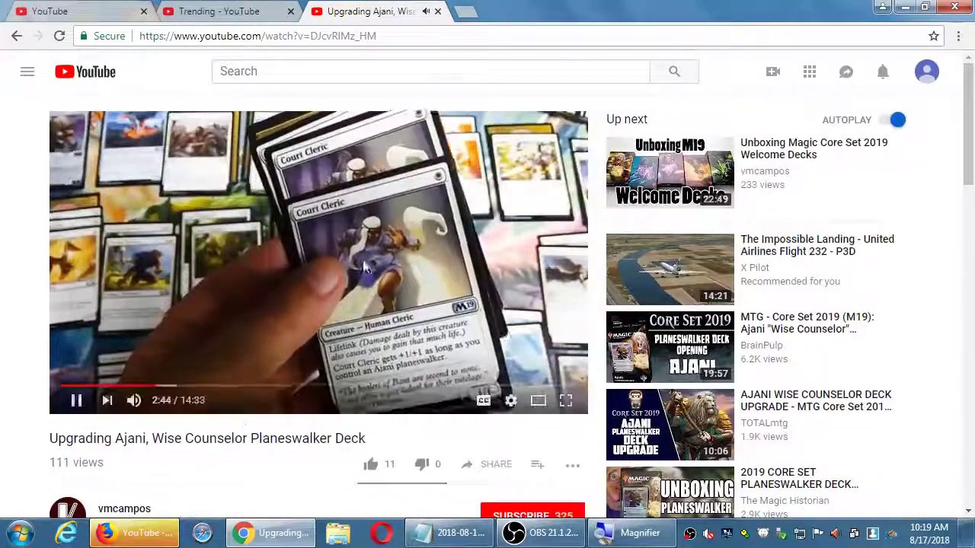
click(364, 267)
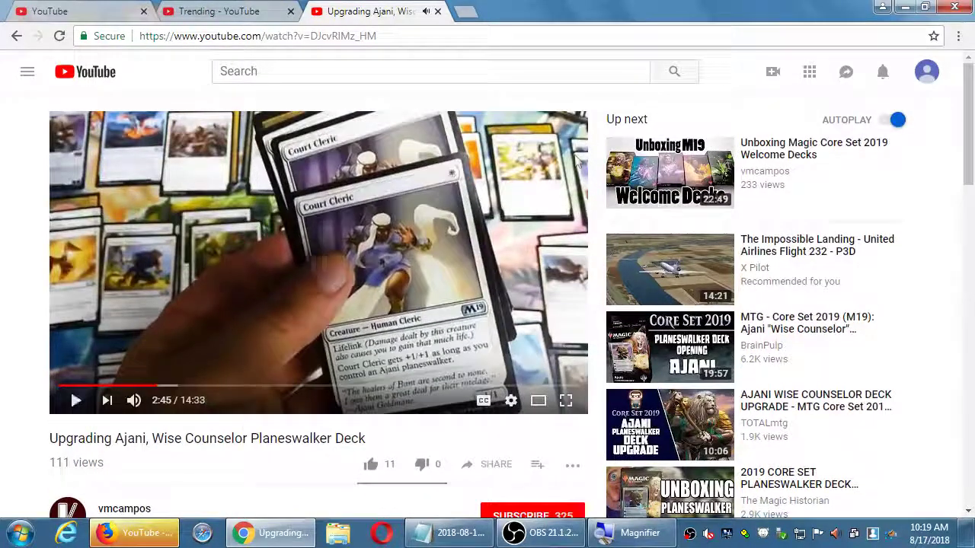
Return to the Moto G5 review's edit page and go to the "00:12 - Intro" line in its description.
click(98, 21)
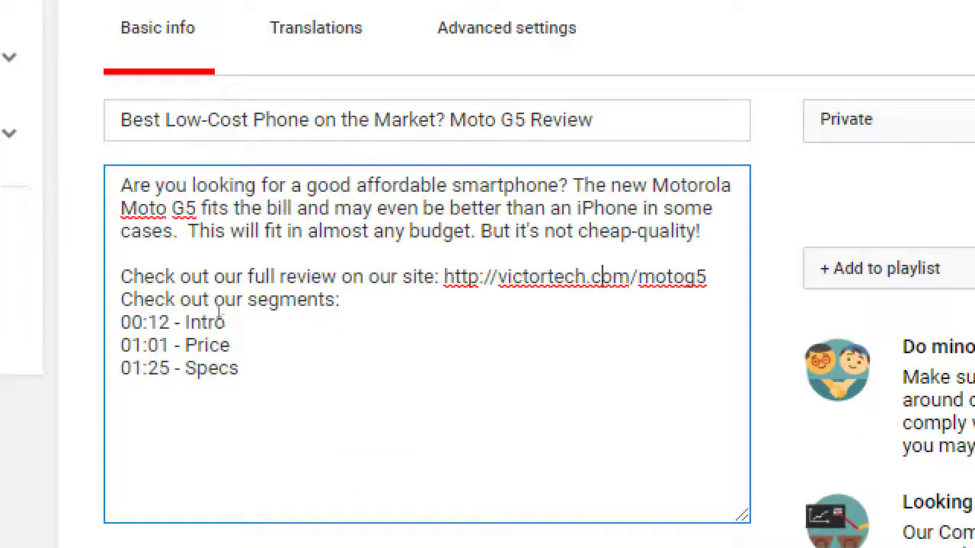
key(Down)
key(Down)
key(Home)
key(Right)
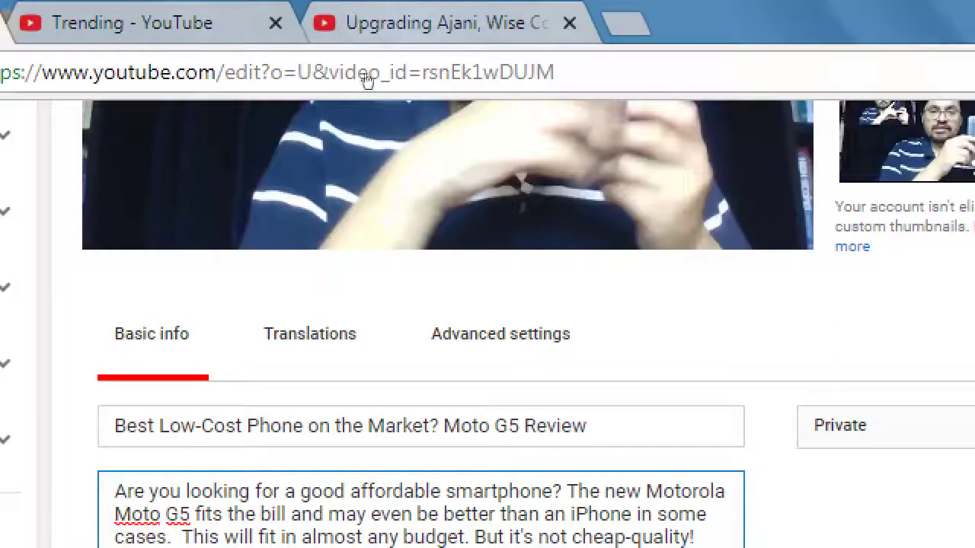
Play the opening seconds of the Moto G5 review preview, pause it and return to the description's segment list.
scroll(350, 107, up, 4)
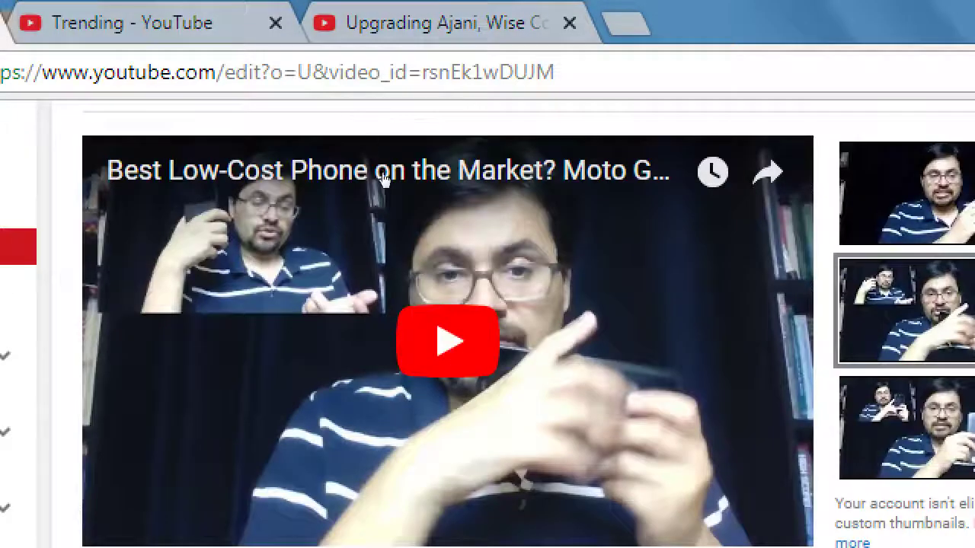
click(385, 181)
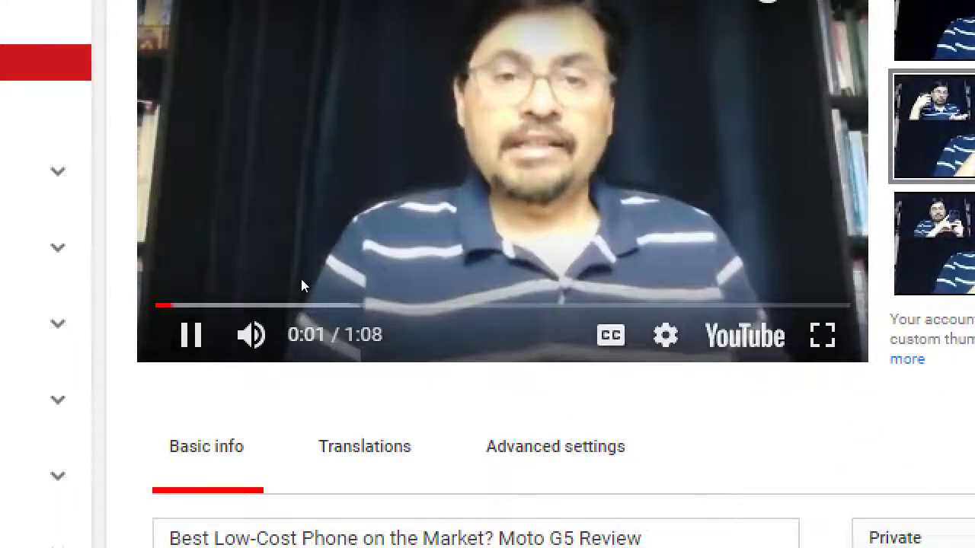
click(239, 287)
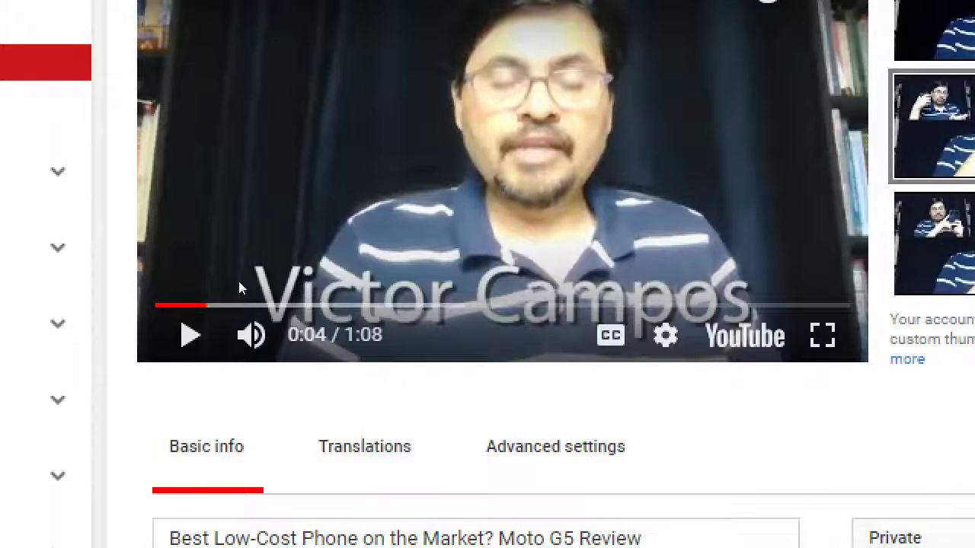
scroll(239, 287, down, 6)
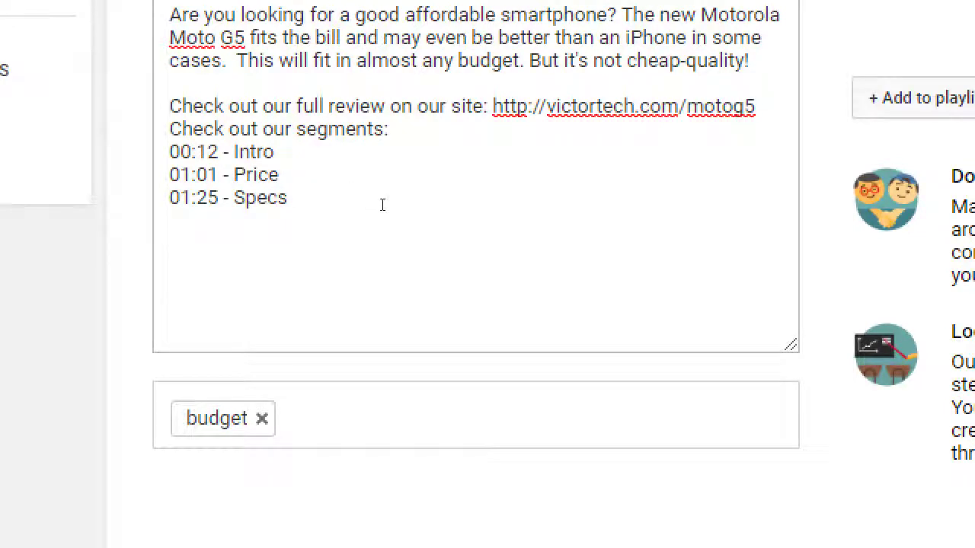
Switch to the text notes and add, after a blank line, "Keywords: another spot for variations on search term".
key(alt+Tab)
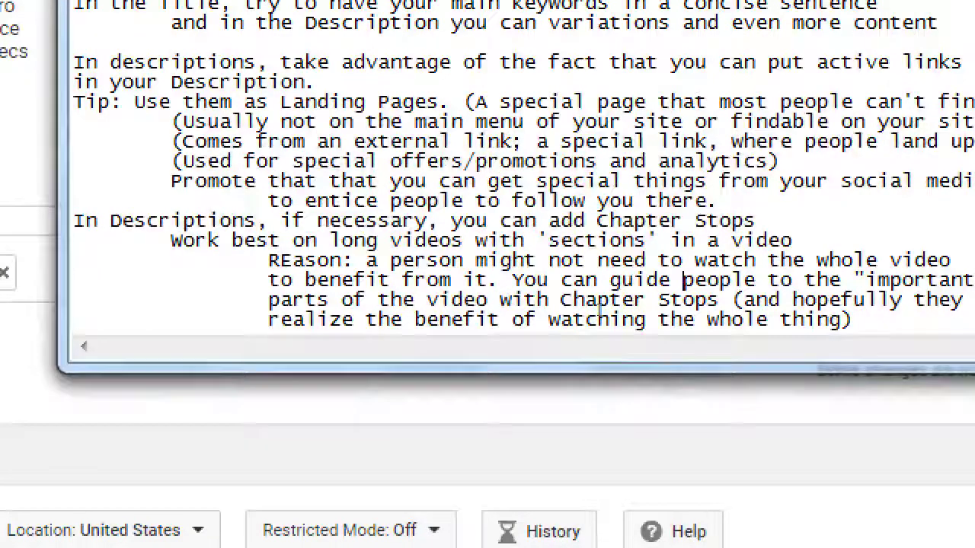
key(Return)
key(Return)
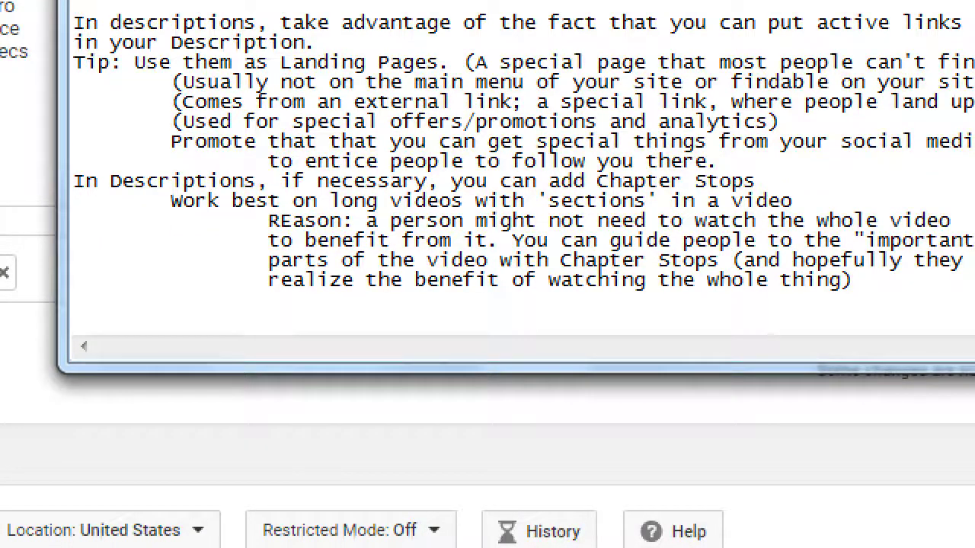
text(Keywords: an)
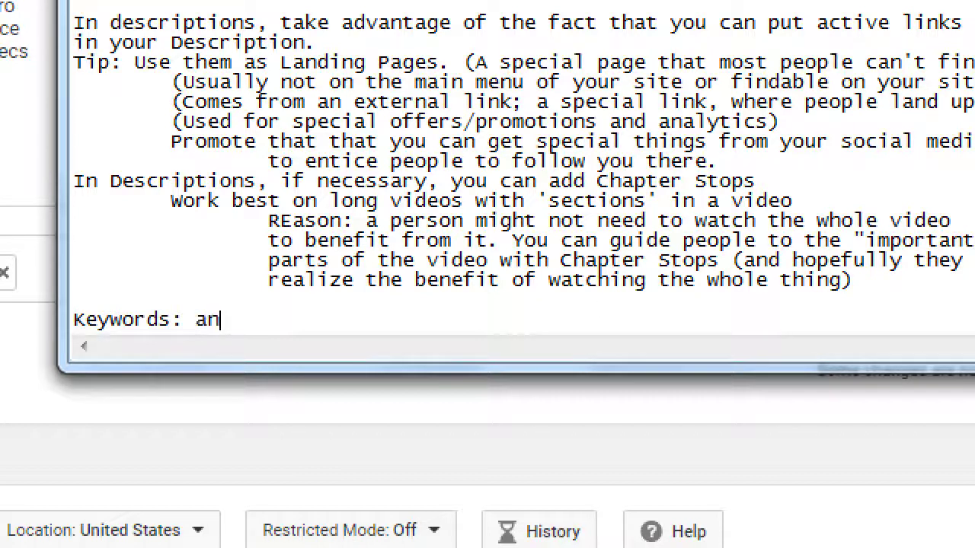
text(other spot for va)
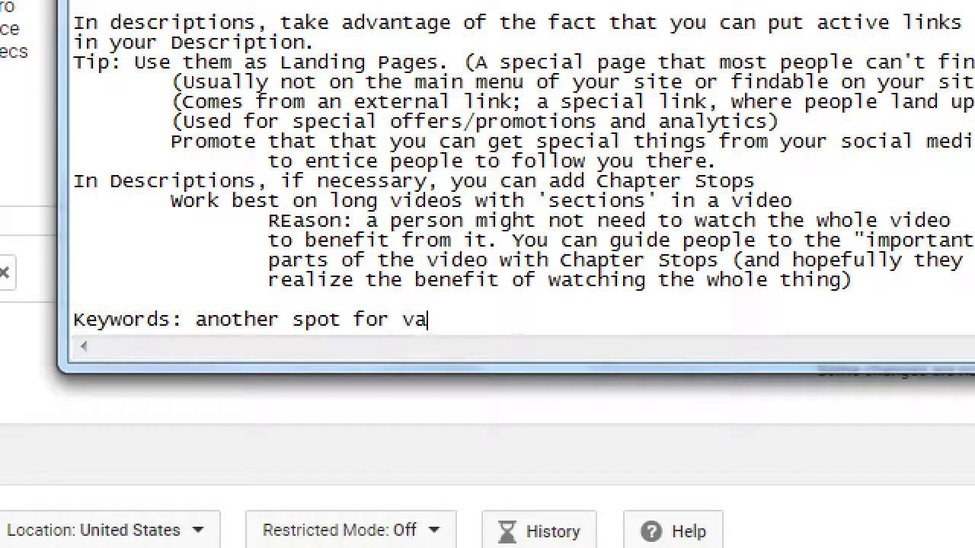
text(riations on)
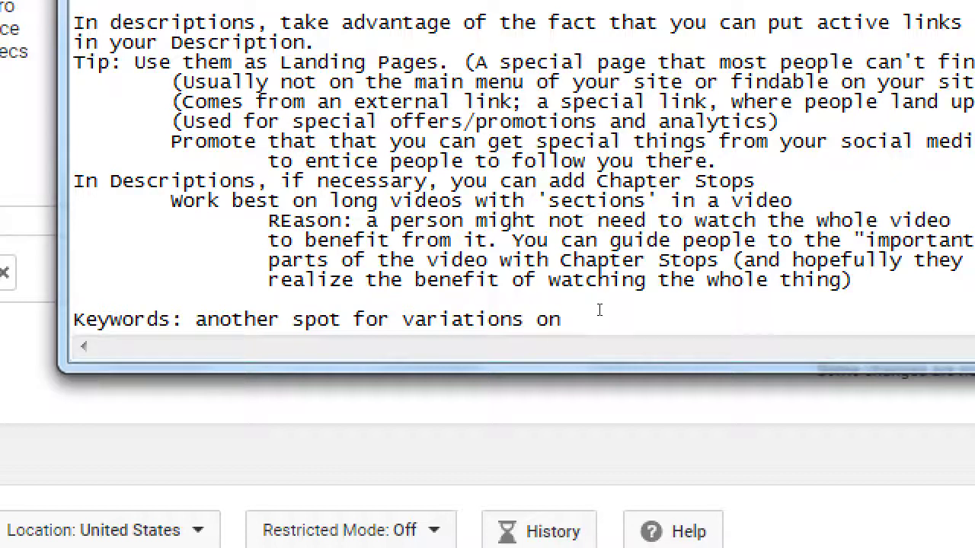
text( search term)
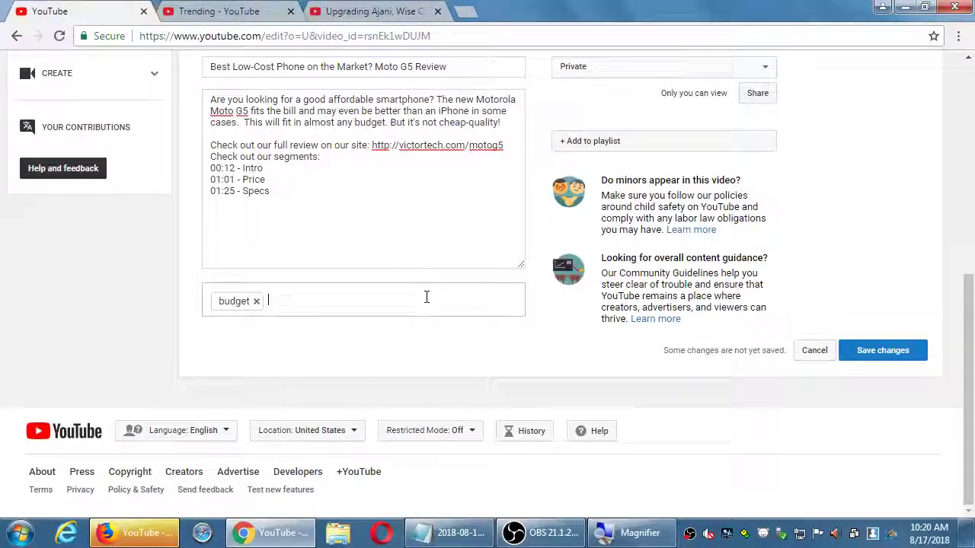
Add the tags "affordable" and "low-cost" to the Moto G5 review video after "budget".
scroll(425, 400, up, 1)
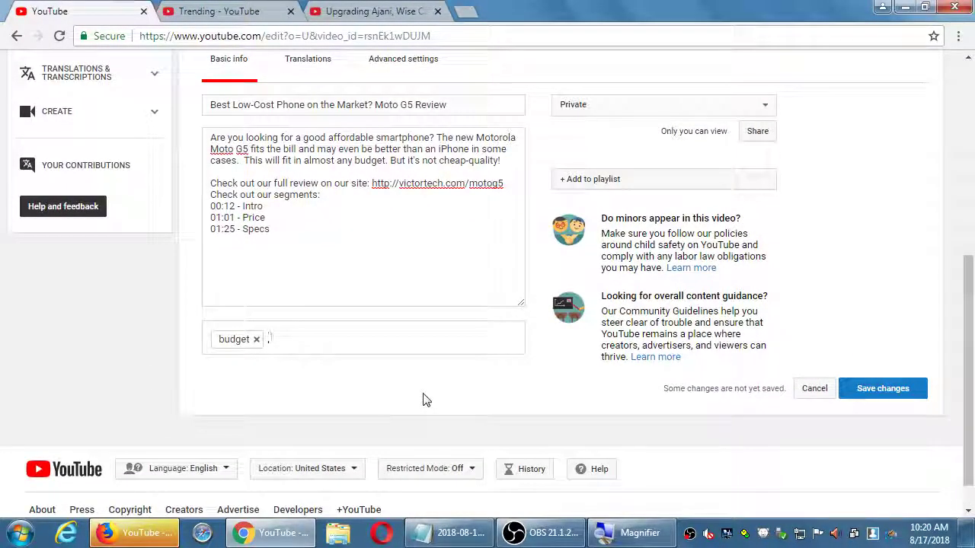
text(fordab)
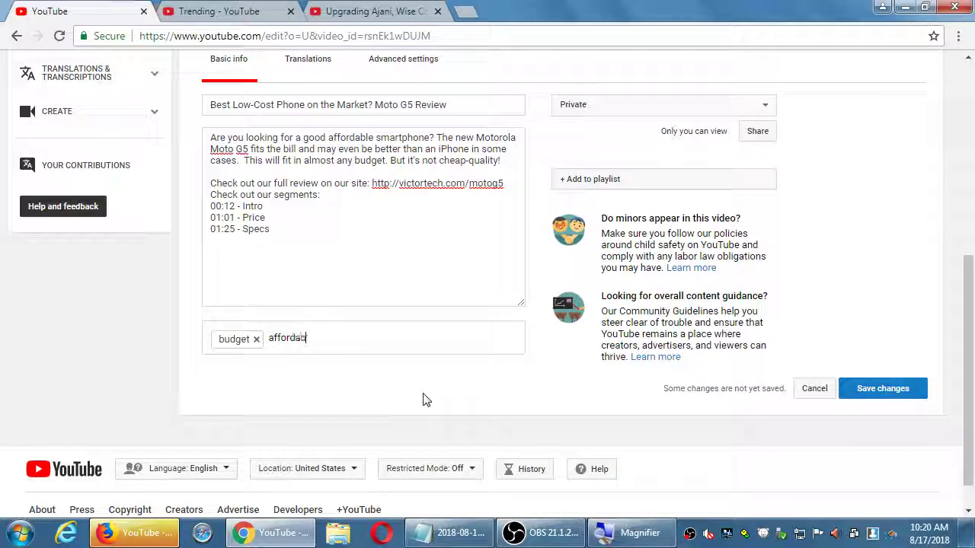
text(le)
key(Return)
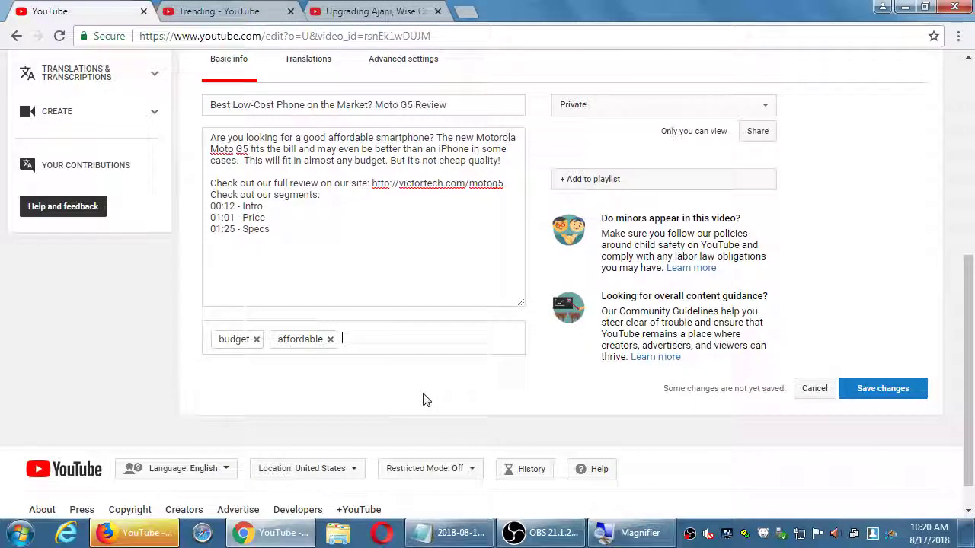
text(low-)
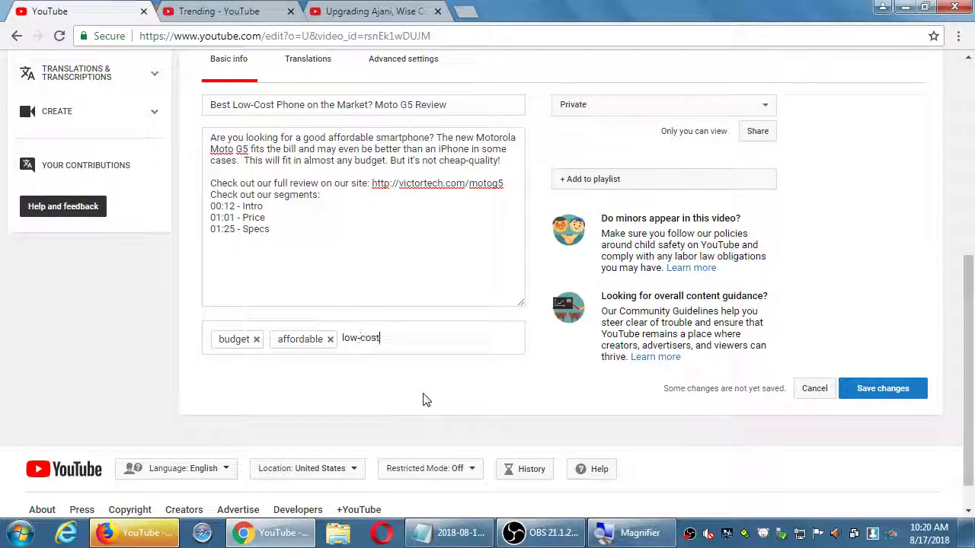
text(cost)
key(Return)
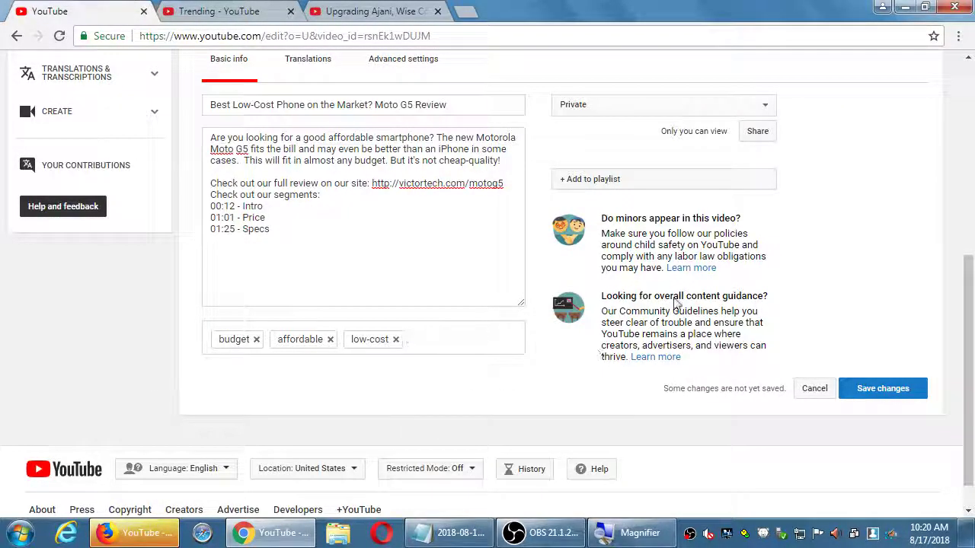
Review the Moto G5 video's basic info and open its playlist chooser.
scroll(833, 238, up, 3)
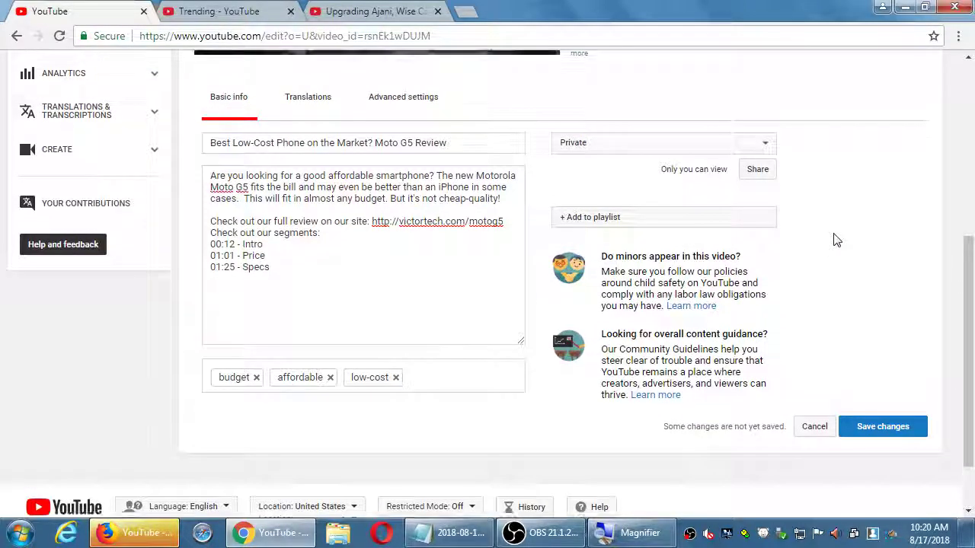
scroll(836, 238, up, 3)
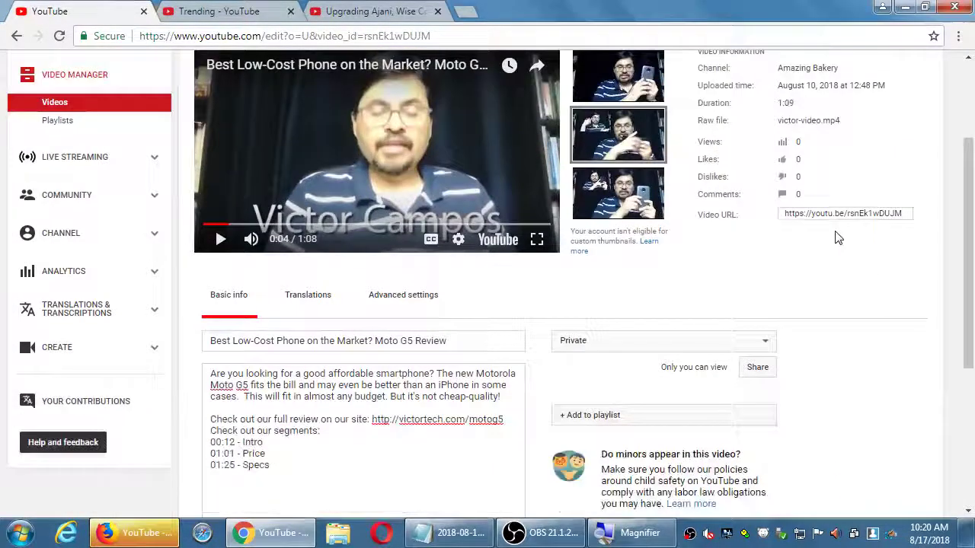
scroll(841, 232, down, 3)
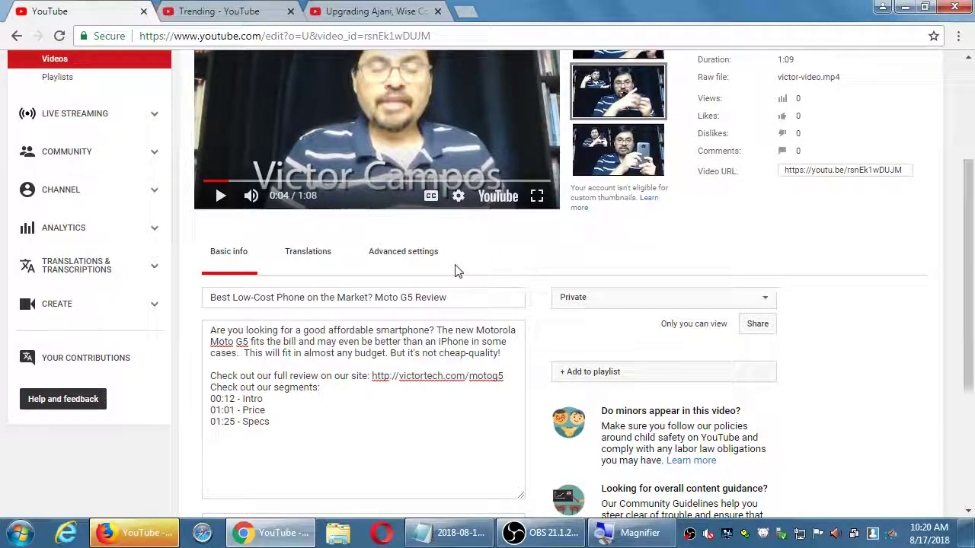
scroll(459, 280, down, 3)
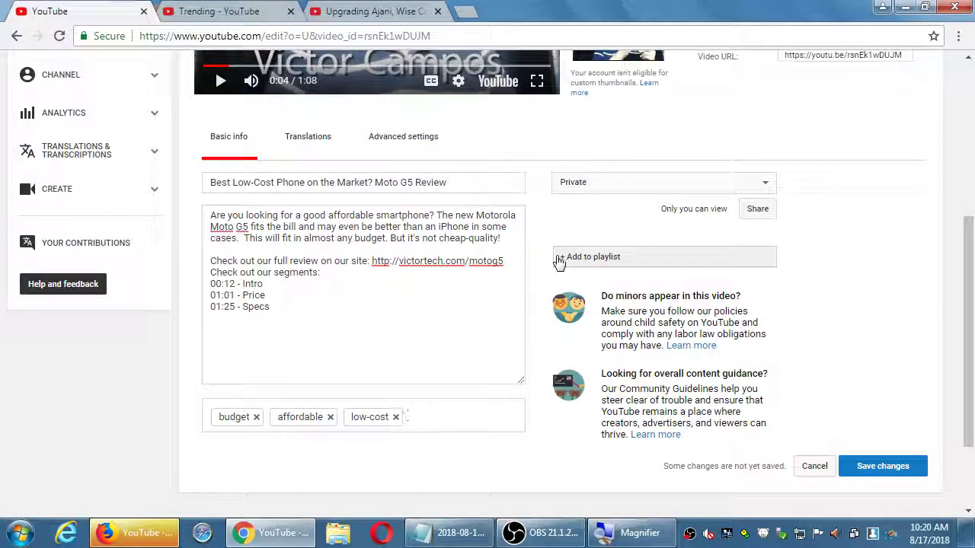
click(582, 257)
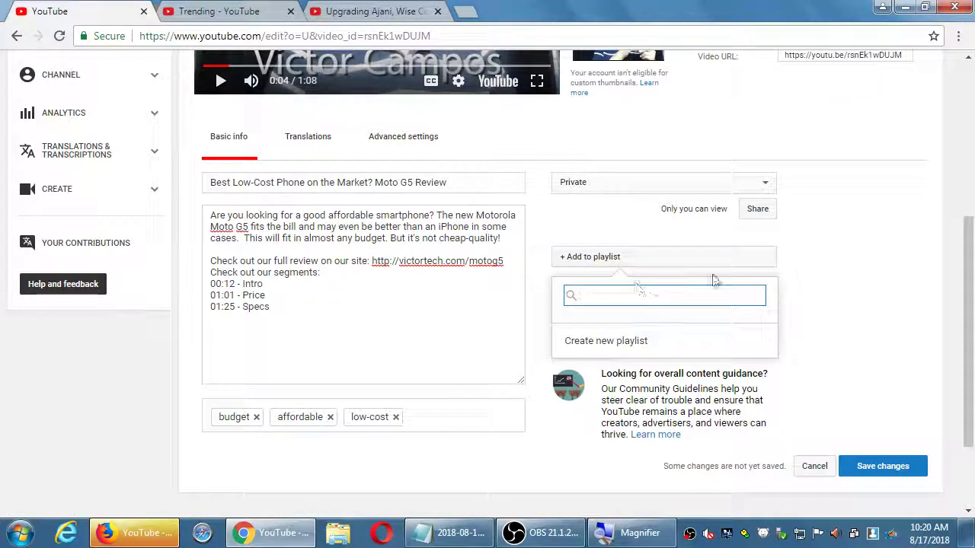
click(811, 261)
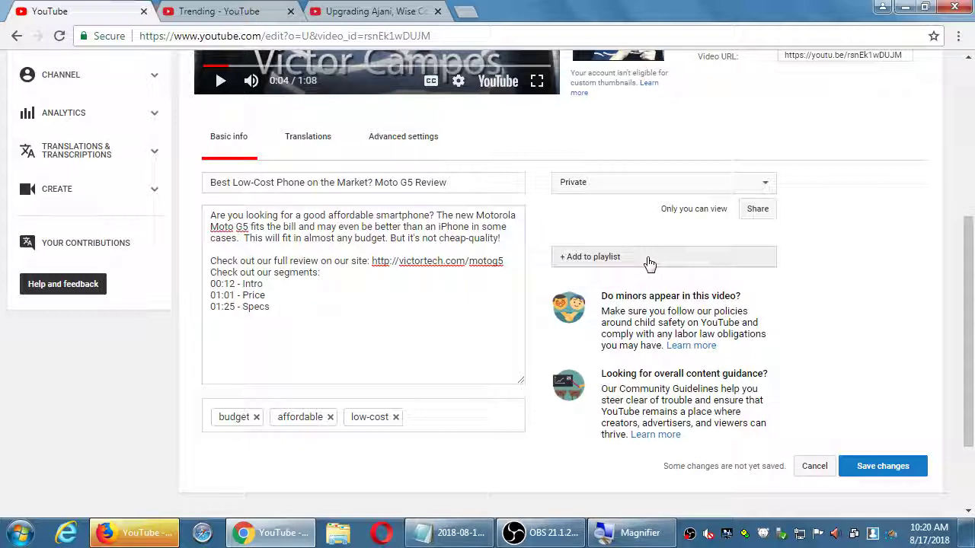
click(616, 260)
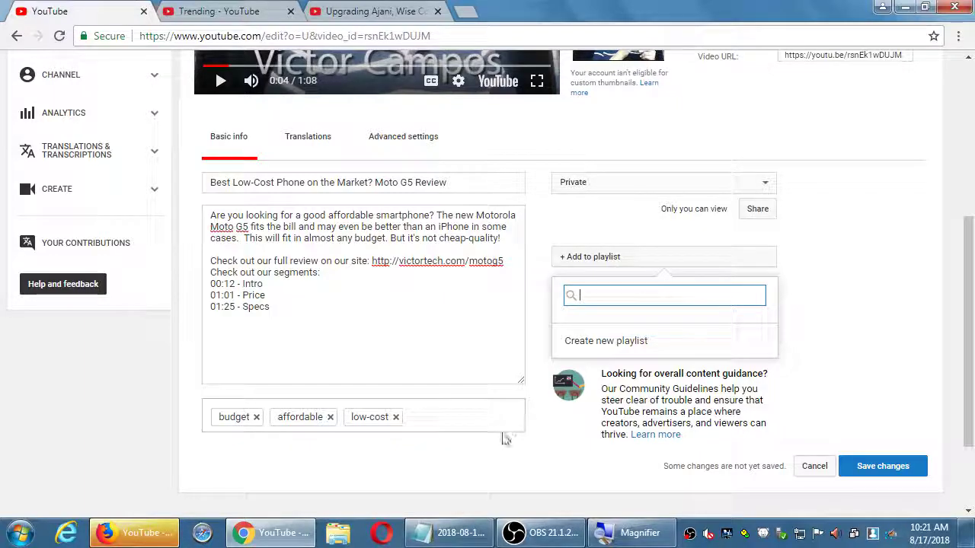
Switch to the text notes and add the heading "Use Playlists" with the indented line "Playlists are collections of videos (those you upload or you like)".
click(449, 533)
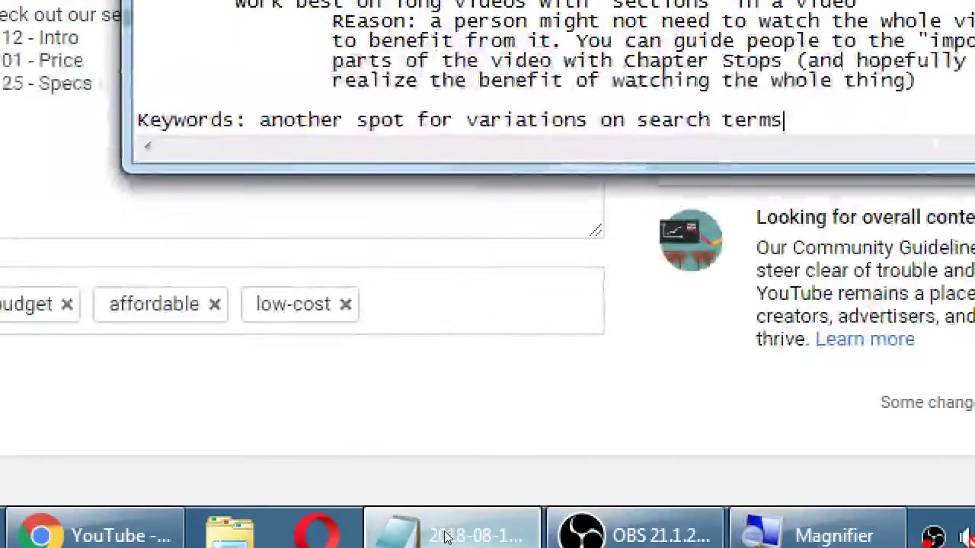
key(Return)
key(Return)
key(Return)
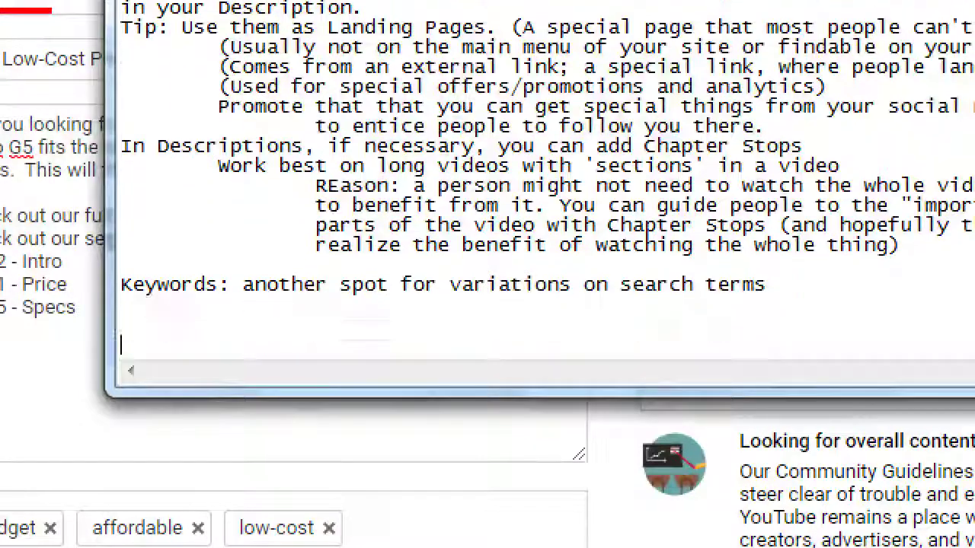
text(Use Playlists)
key(Return)
key(Tab)
text(Playlists are collections of videos (those you upload or you like)
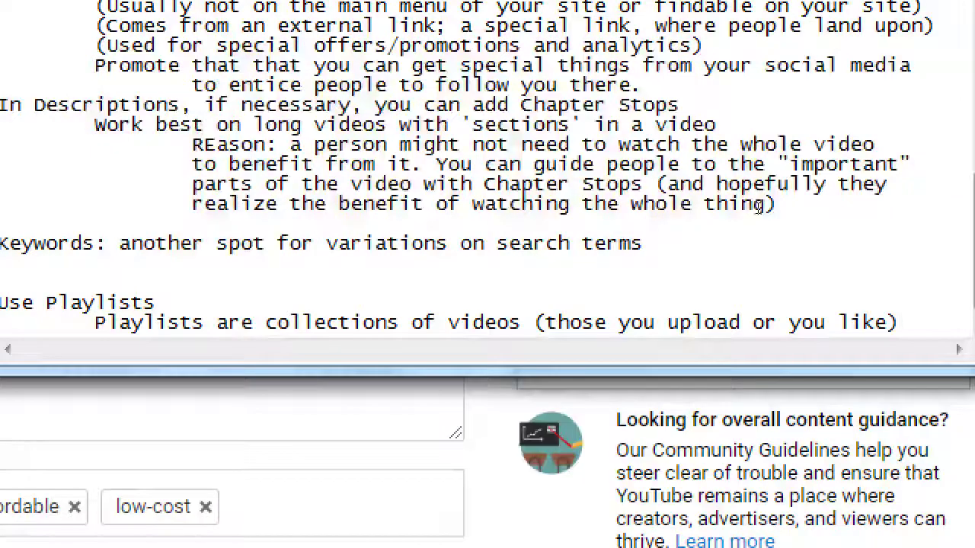
Add a second indented line under the playlists heading: "You should group you videos into topics, via Playlist because it".
key(Return)
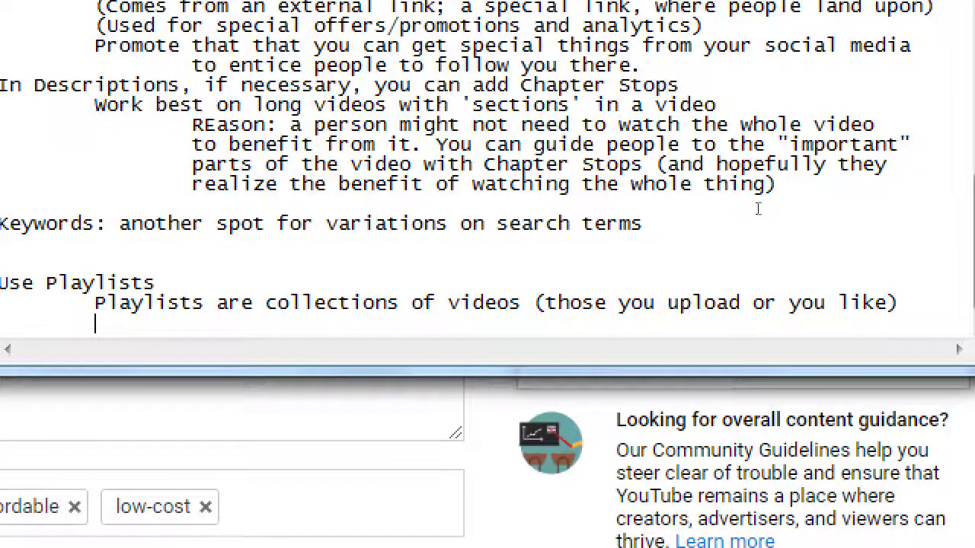
text(You should group )
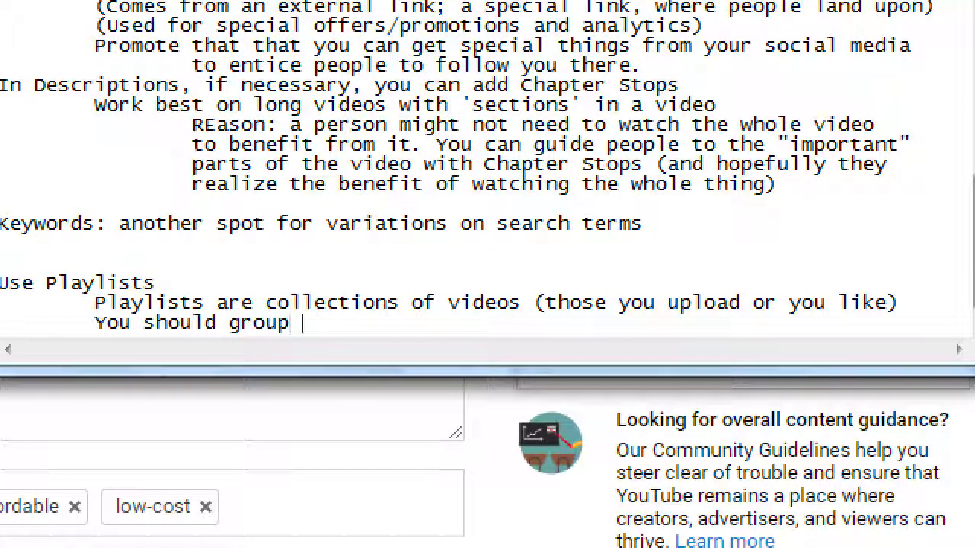
text(you videos into )
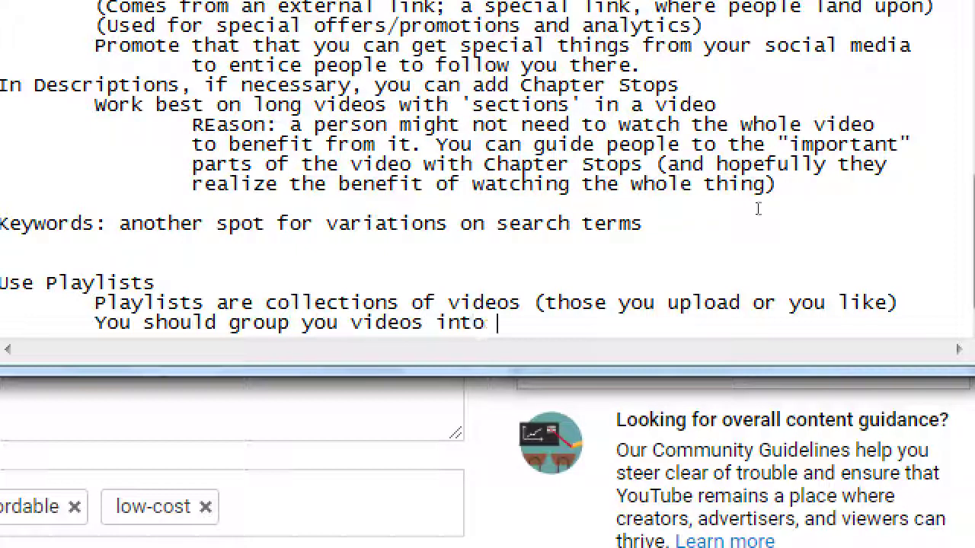
text(topics, via)
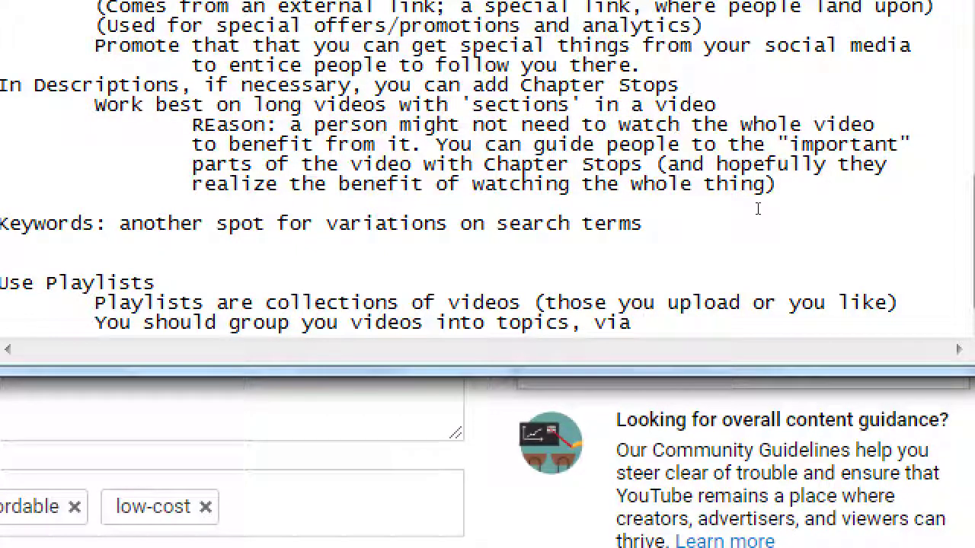
text( Playlist because it)
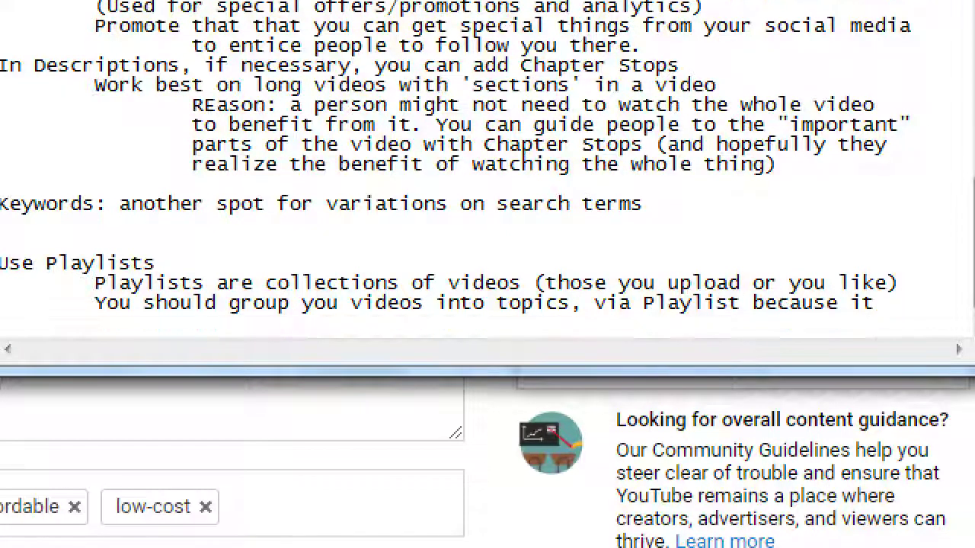
Continue the grouping note on a further-indented line with "will make it easier for people to watch more of your videos".
key(Return)
key(Tab)
key(Tab)
text(will make it)
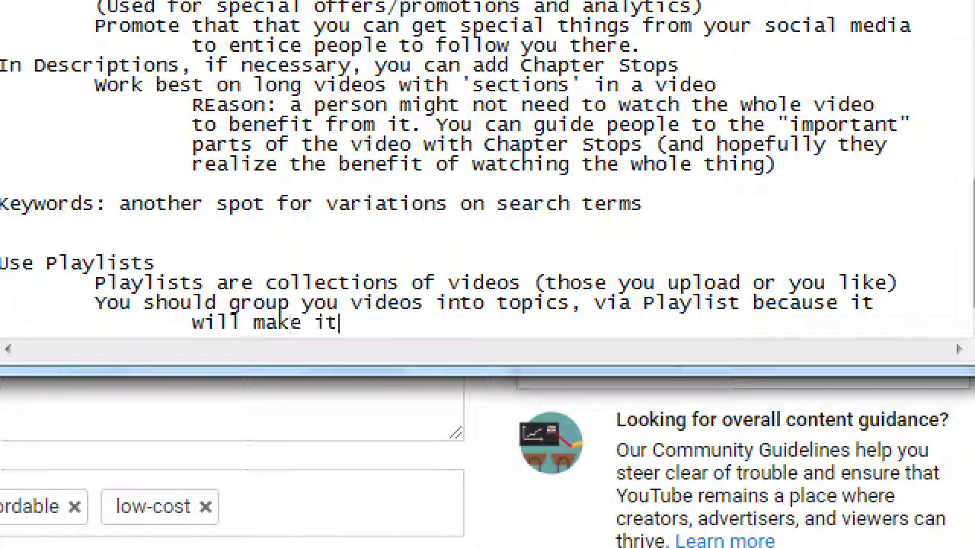
text( easier for people to watch )
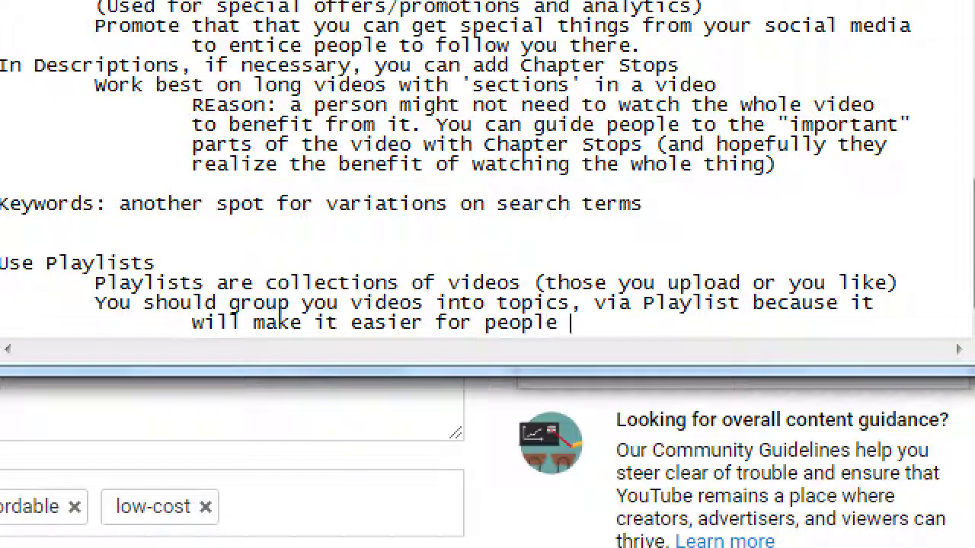
text(more of your videos)
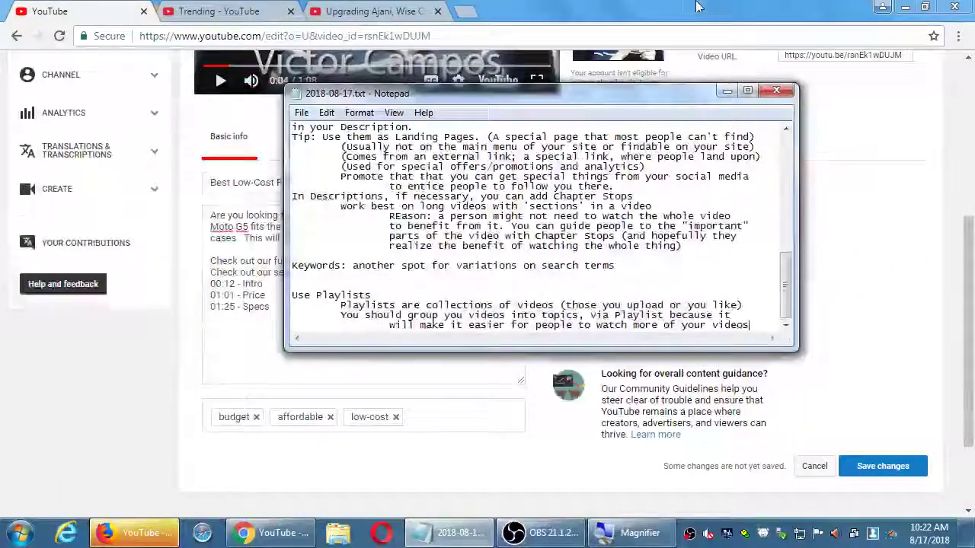
Switch back to the browser, return from the Ajani video to its creator's channel and view the channel's playlists.
click(384, 14)
key(alt+Left)
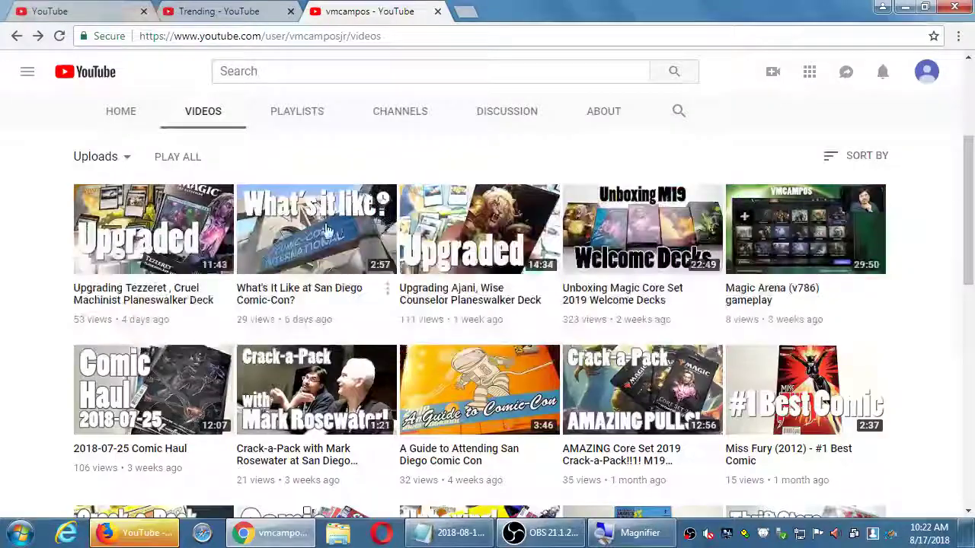
click(293, 124)
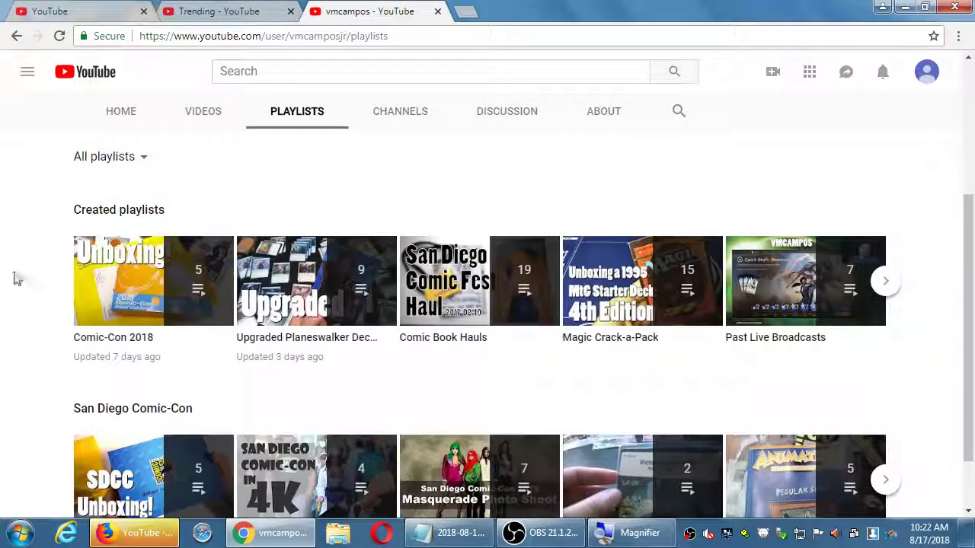
scroll(13, 290, down, 1)
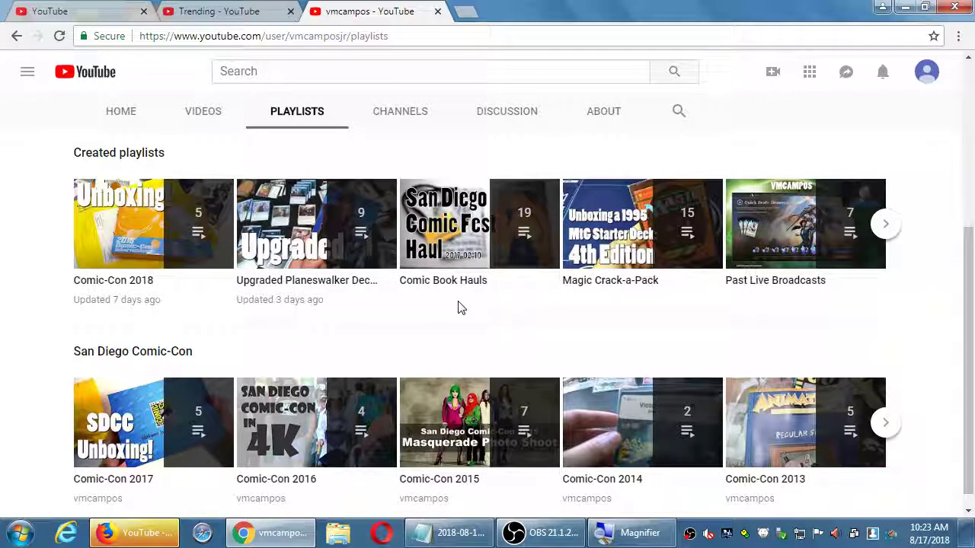
Open the "Comic Book Hauls" playlist and look through its list of videos.
click(488, 231)
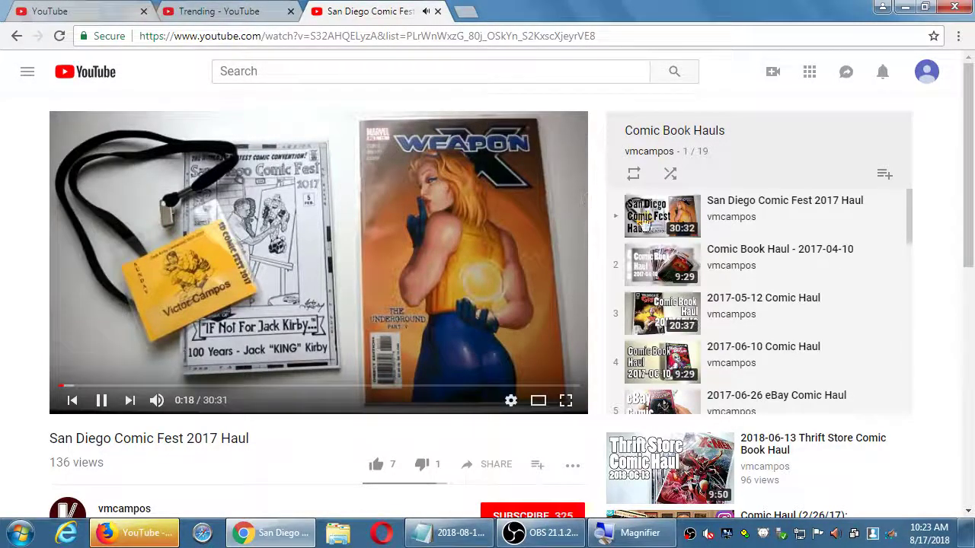
scroll(825, 316, down, 3)
scroll(834, 319, down, 3)
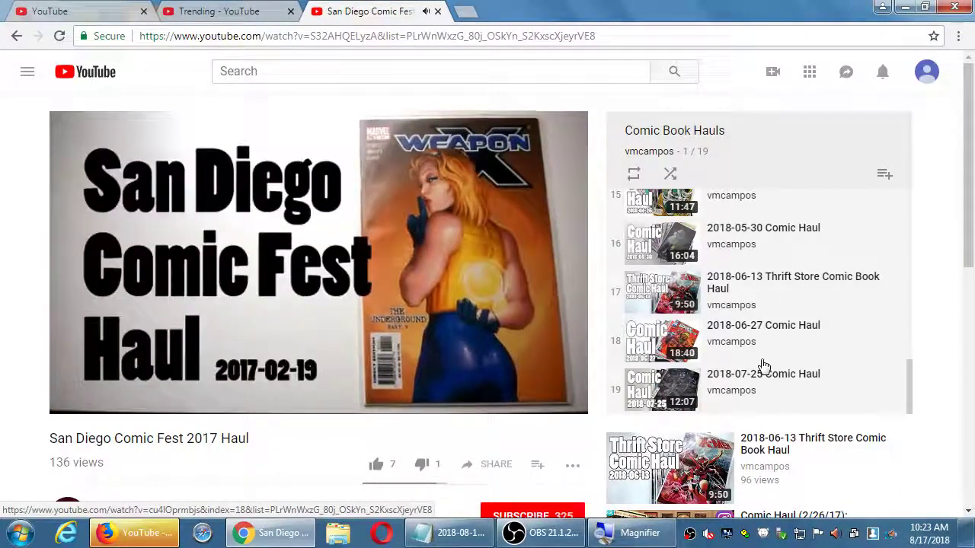
scroll(761, 365, down, 2)
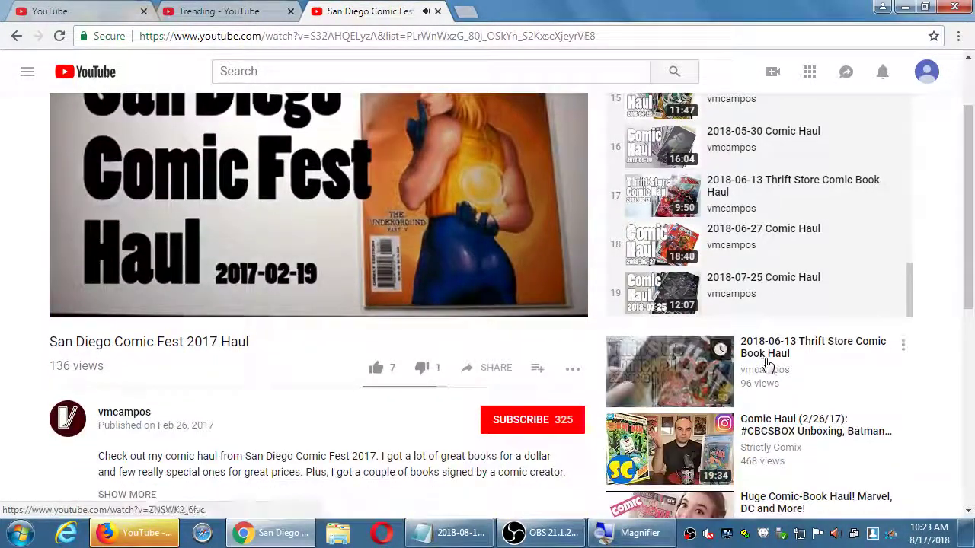
scroll(766, 365, up, 2)
scroll(874, 313, up, 10)
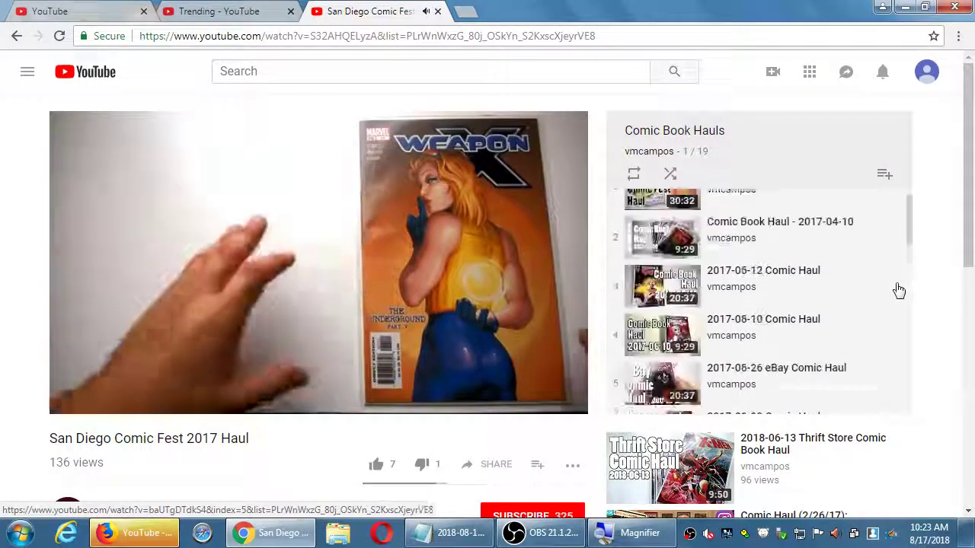
Return to the text notes and add the line "Another reason: to control Autoplay better." under the playlists section.
click(905, 6)
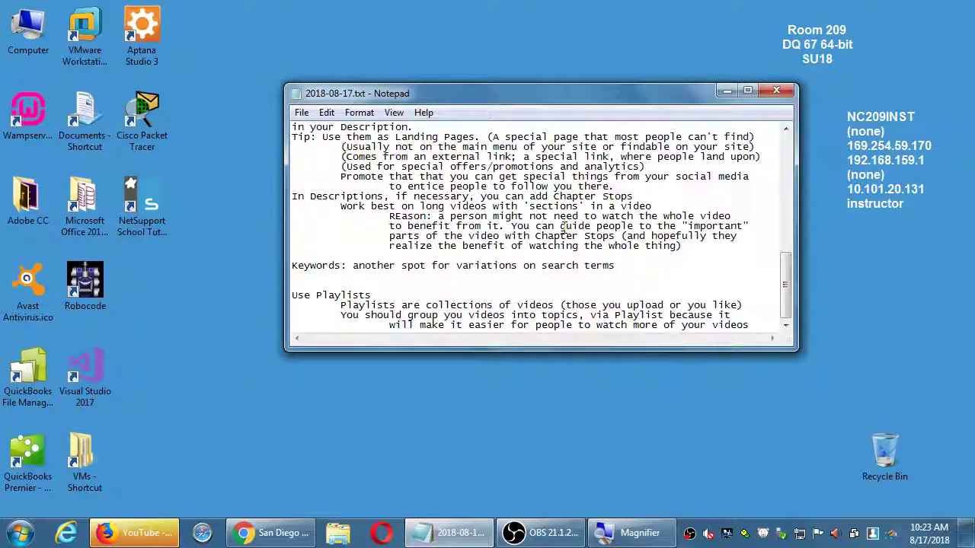
key(super+plus)
key(Return)
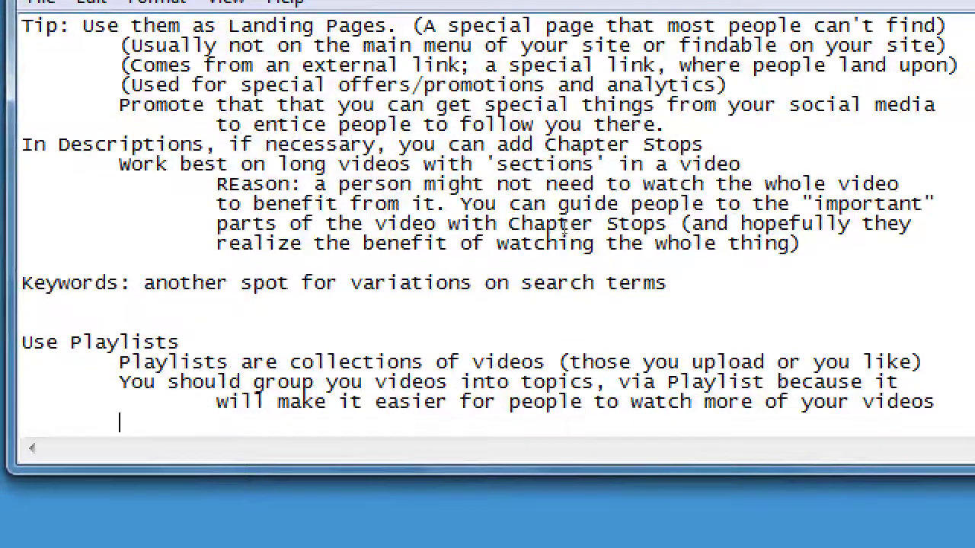
text(Another reason: to )
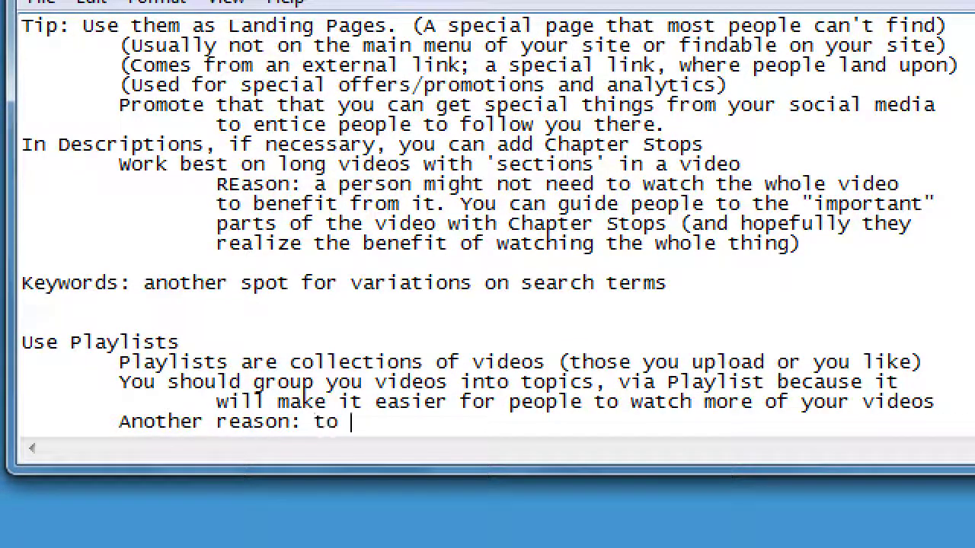
text(control Autoplay better.)
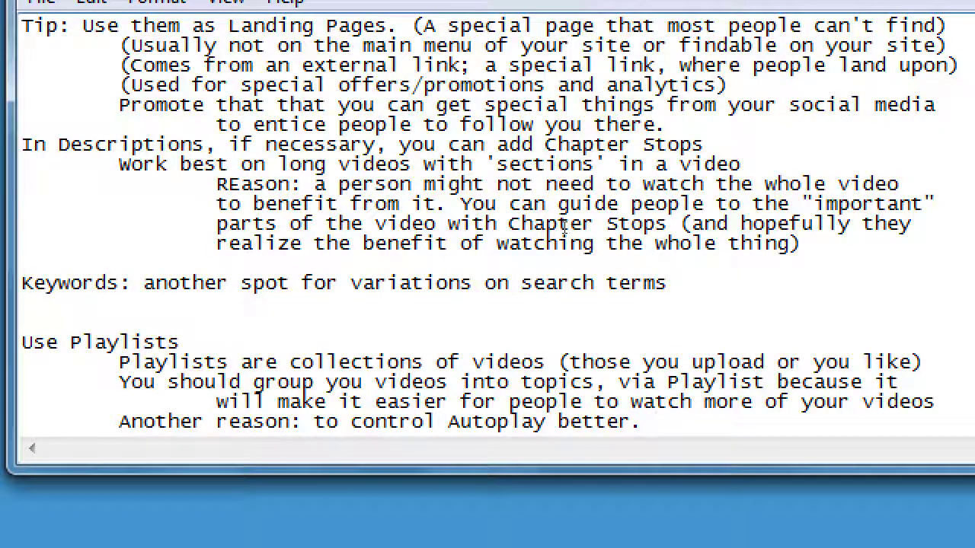
key(super+minus)
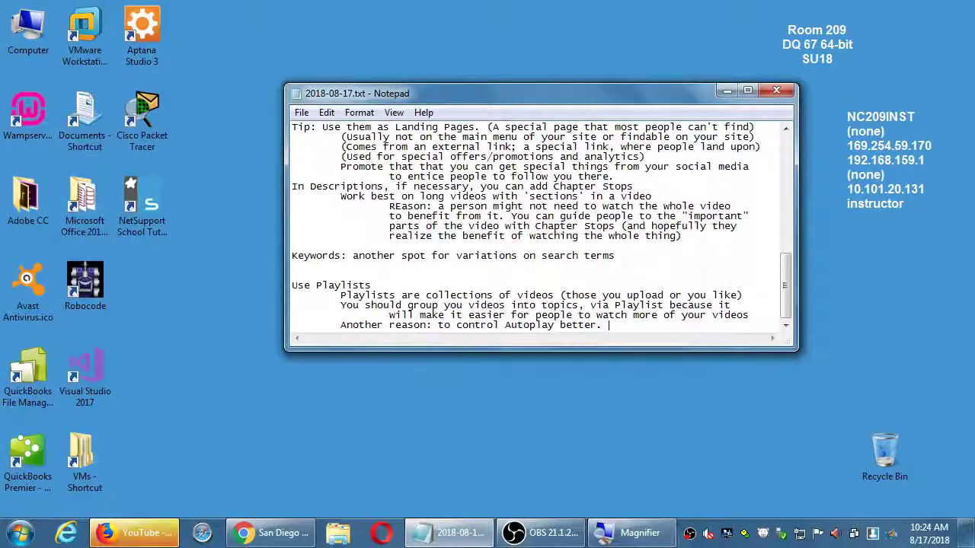
Switch back to YouTube in Firefox, decline its notification request and search for "upgrading ajani planeswalker".
click(171, 540)
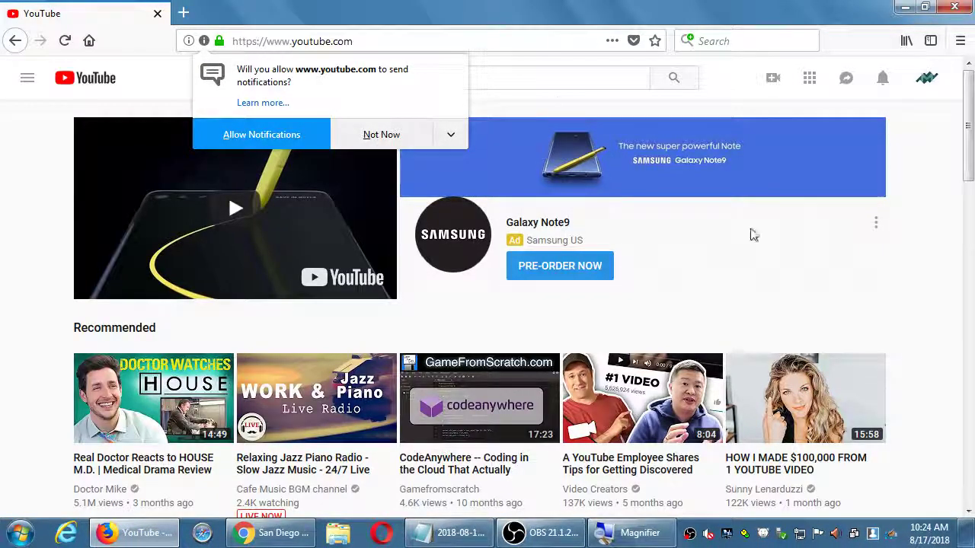
click(491, 80)
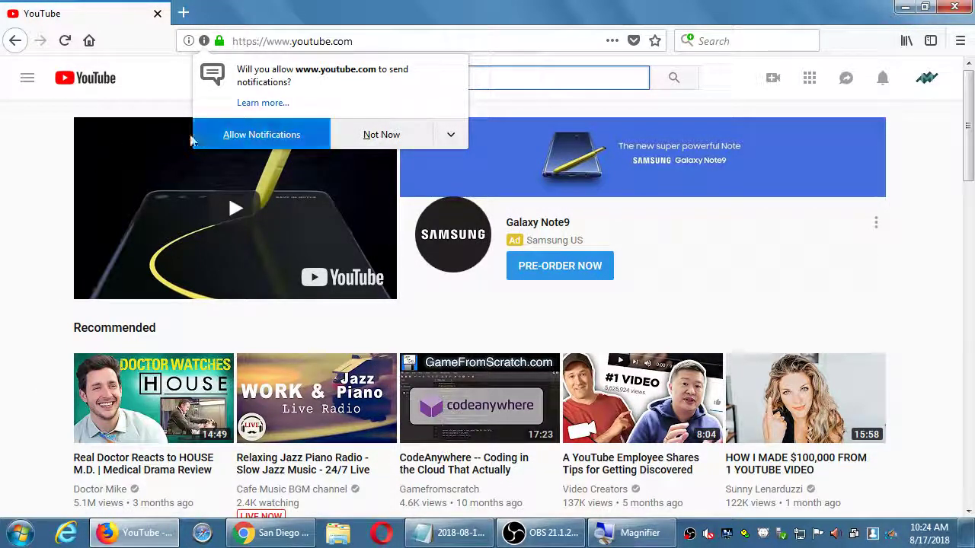
click(371, 134)
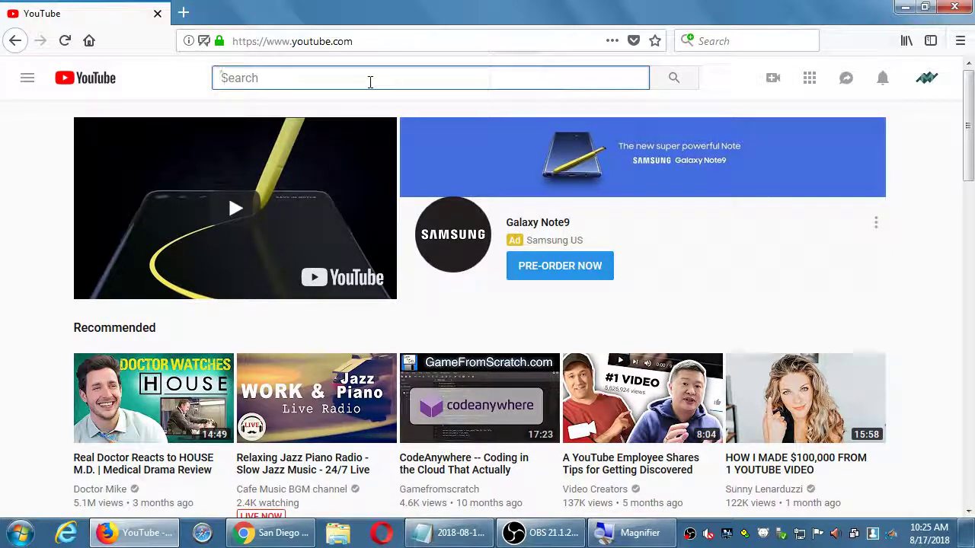
text(upgrading ajani la)
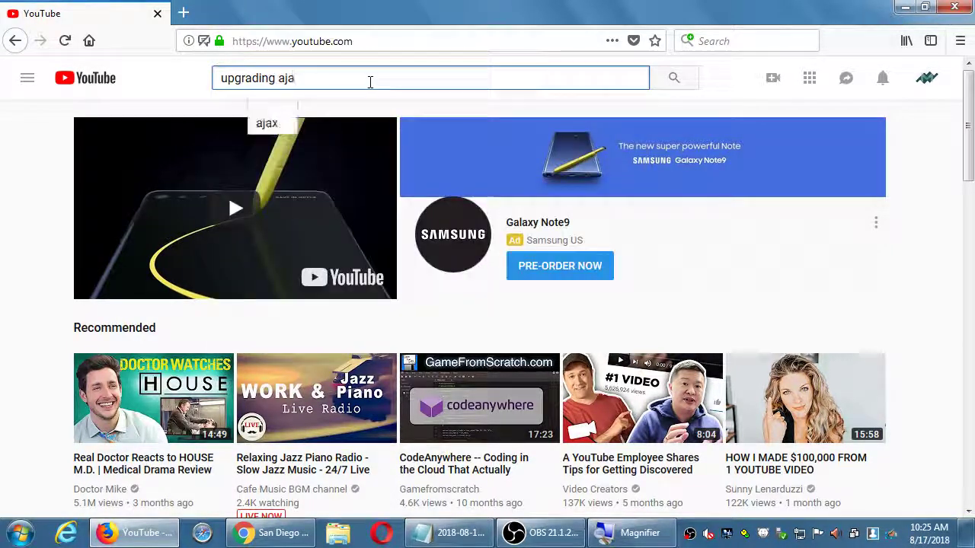
key(BackSpace)
key(BackSpace)
text(pl)
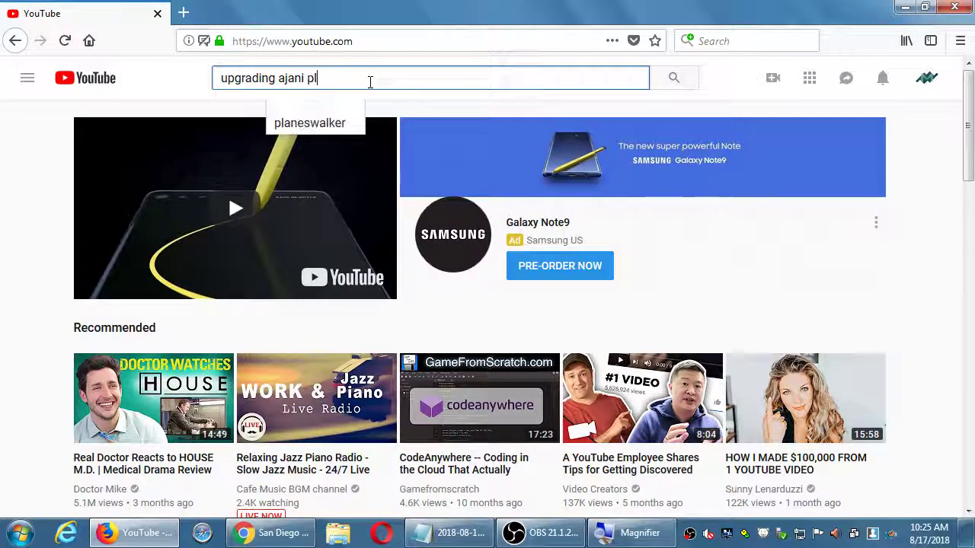
key(Down)
key(Return)
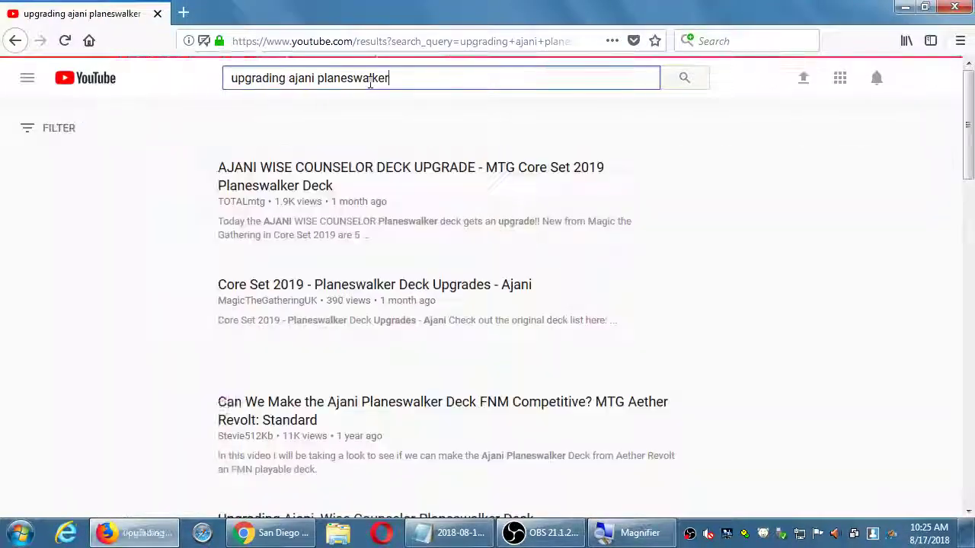
Open "Upgrading Ajani, Wise Counselor Planeswalker Deck" from the results, examine its Up next suggestions and pause playback.
scroll(480, 280, down, 5)
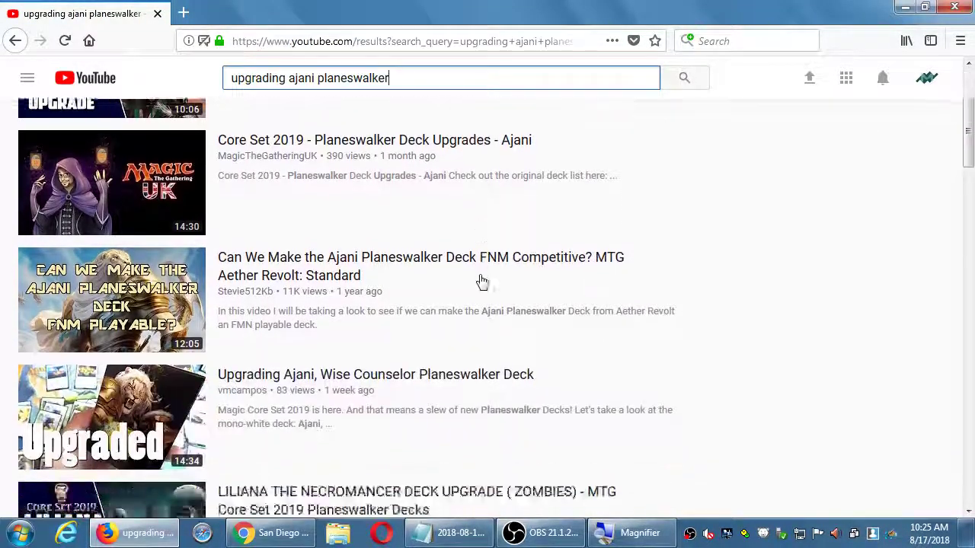
scroll(252, 293, up, 5)
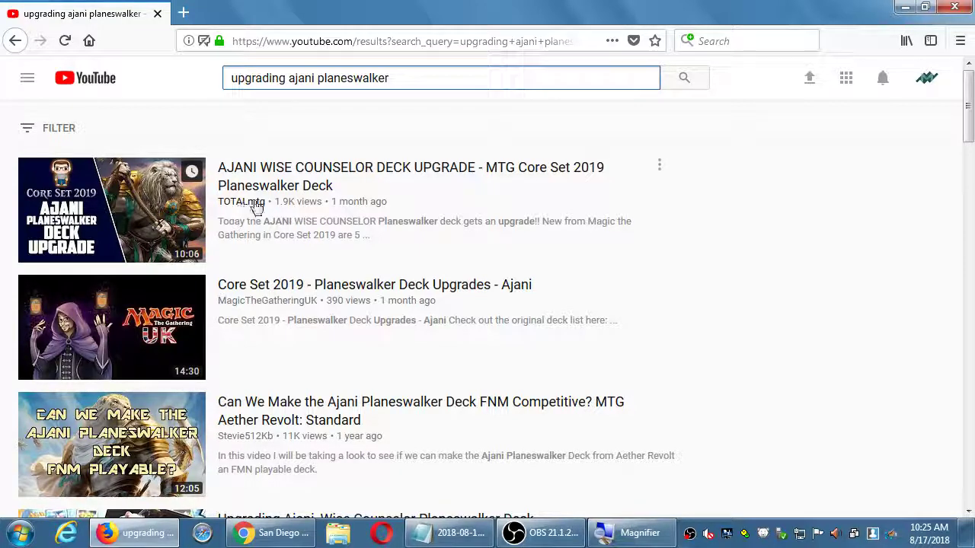
scroll(251, 298, down, 4)
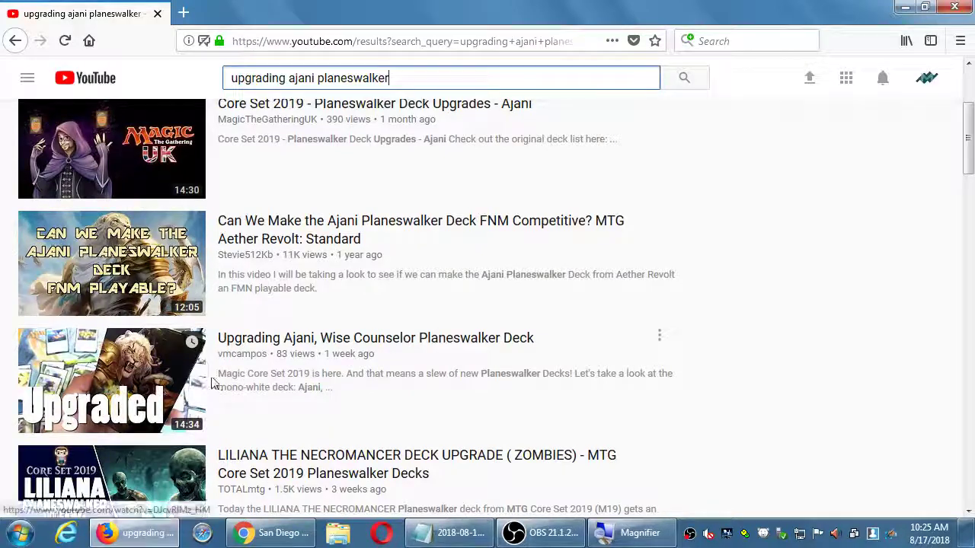
click(300, 341)
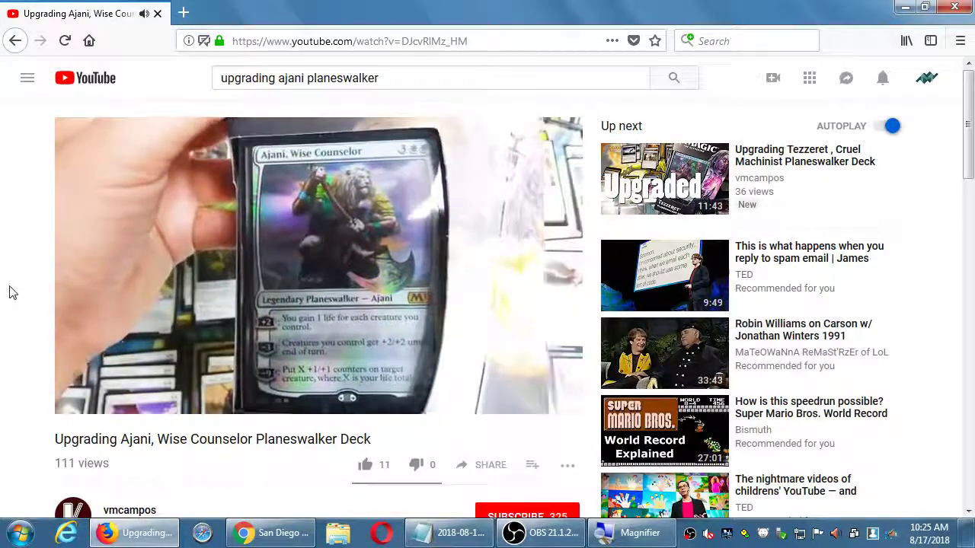
mouse_move(725, 243)
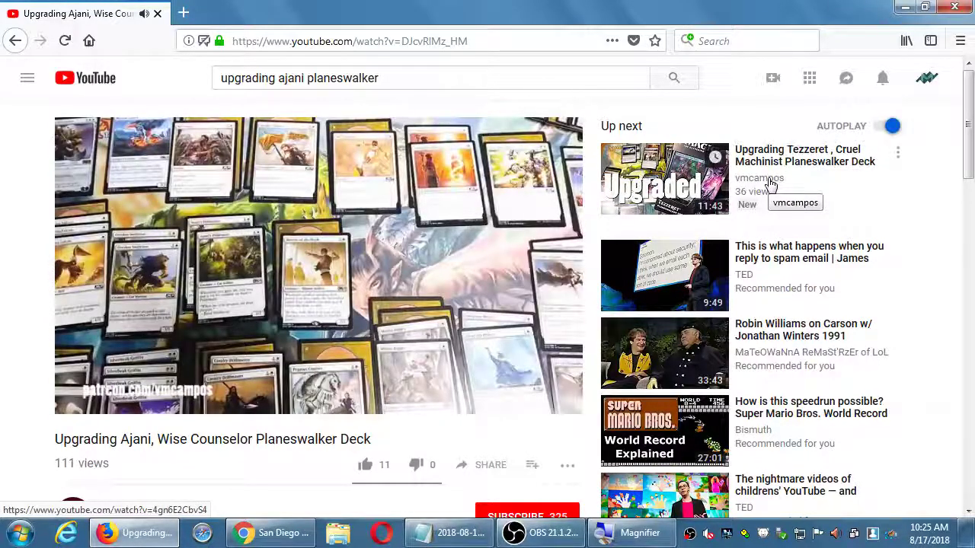
click(472, 277)
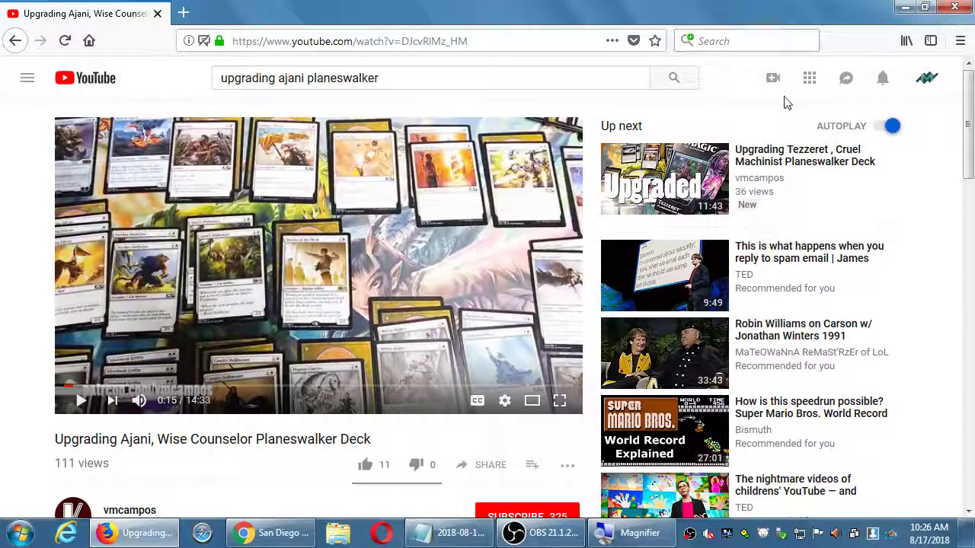
click(933, 84)
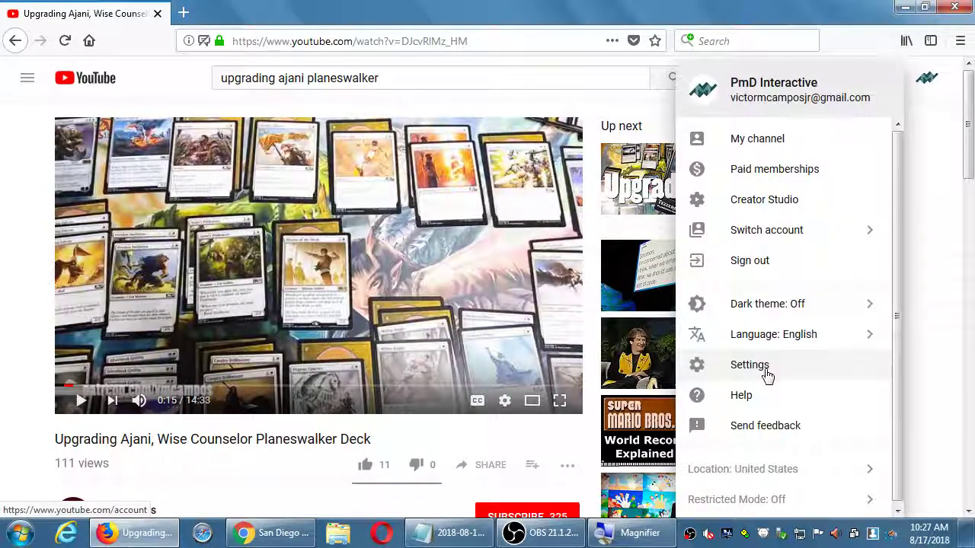
Return to the text notes and extend the Autoplay reason with a dash and the indented line "keep people watching your videos, how you want.".
click(913, 7)
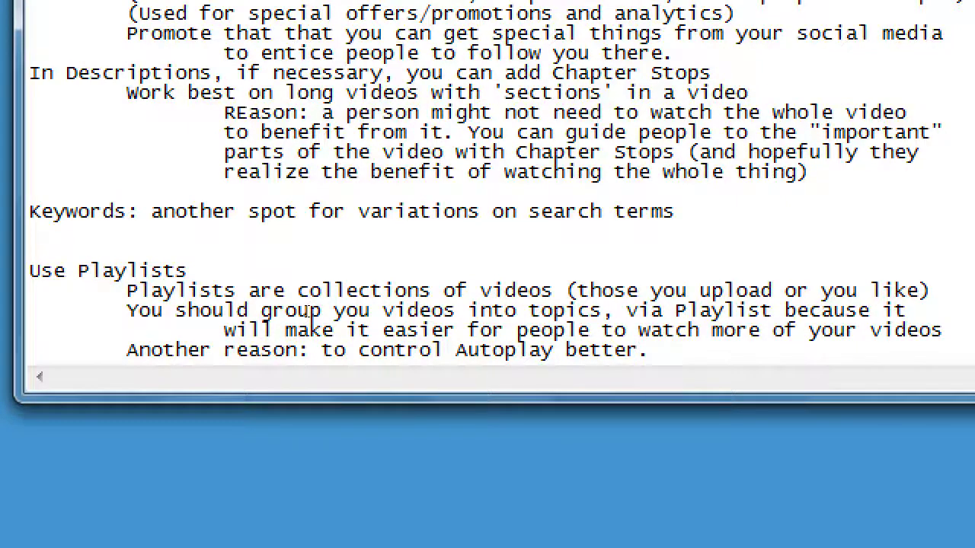
key(ctrl+End)
key(BackSpace)
key(BackSpace)
key(BackSpace)
text(-)
key(Return)
key(Tab)
text(keep peop.)
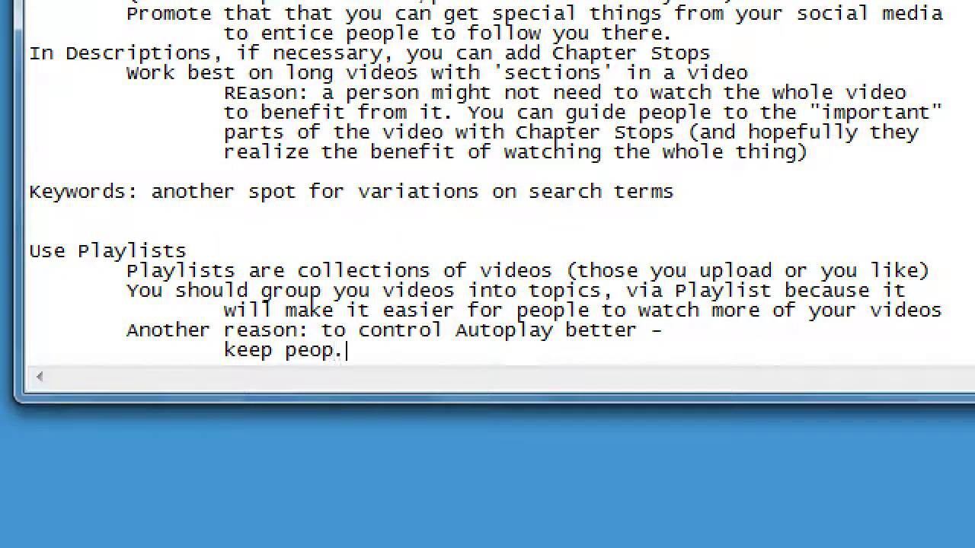
key(BackSpace)
text(le watchin)
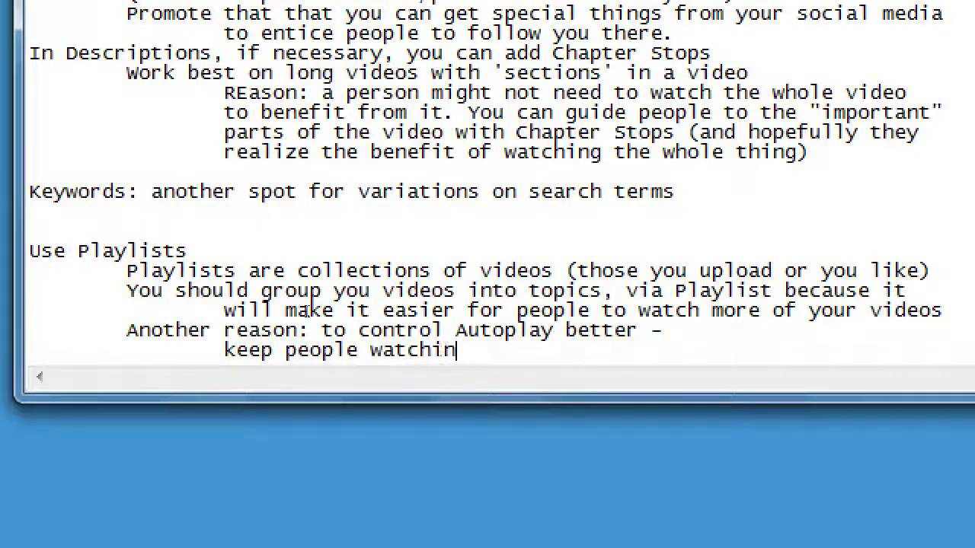
text(g your videos, )
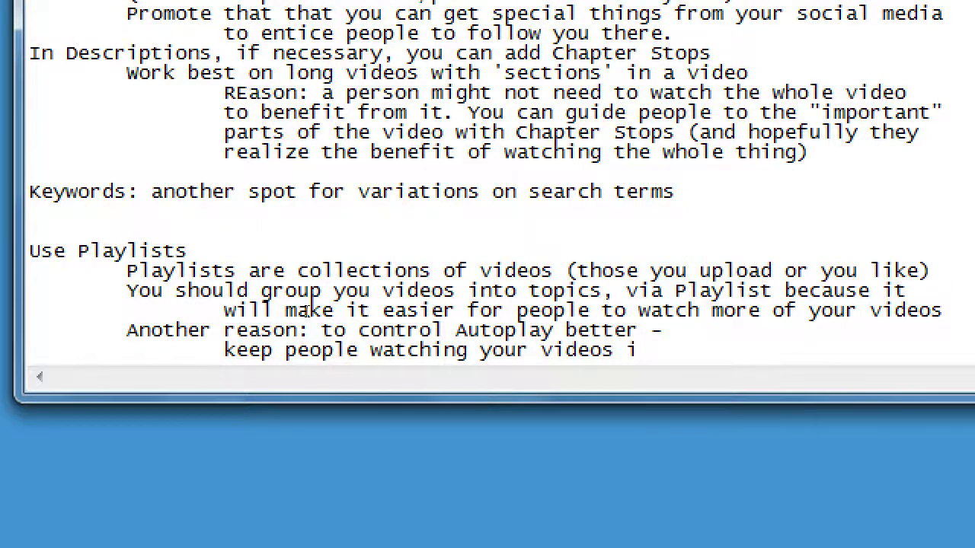
text(how you want)
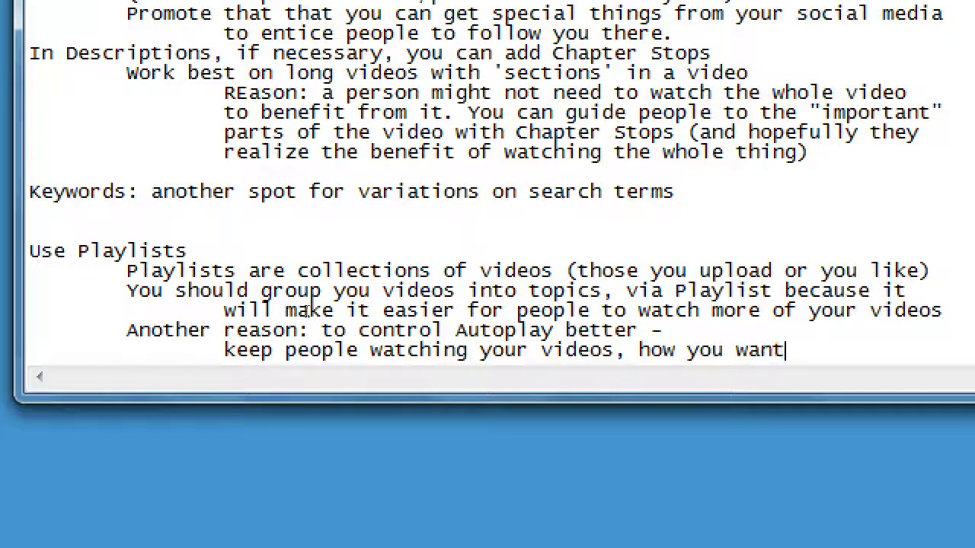
text(.)
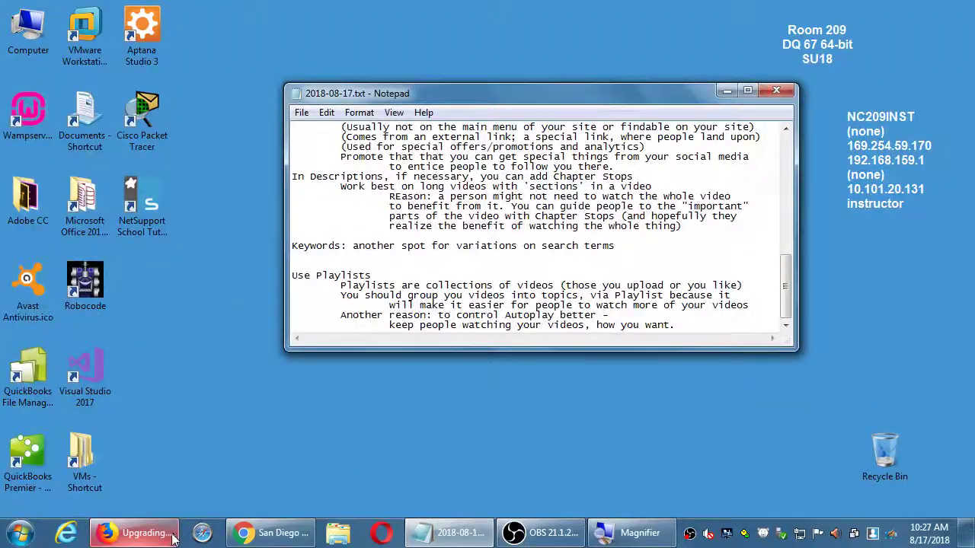
Switch to Chrome and return to the edit page of the Moto G5 review video.
click(159, 535)
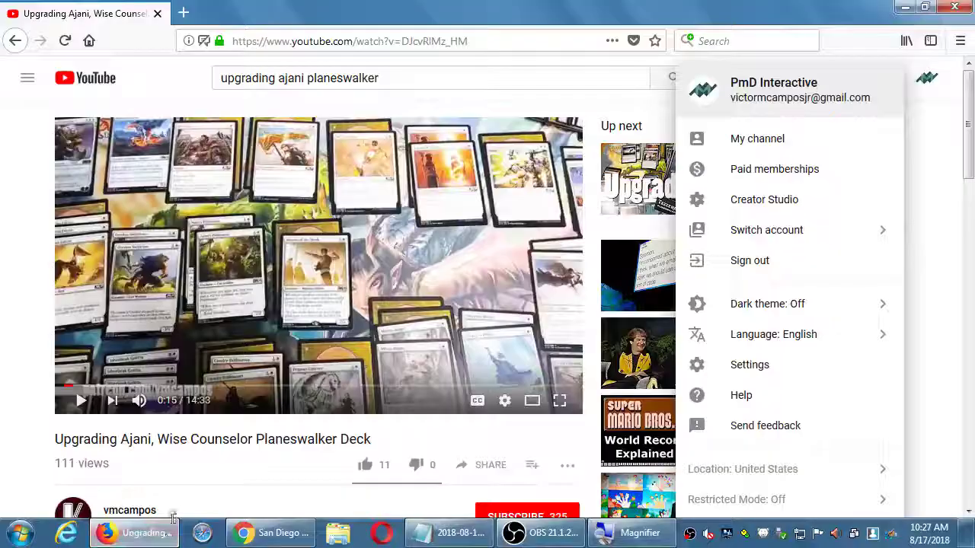
click(308, 541)
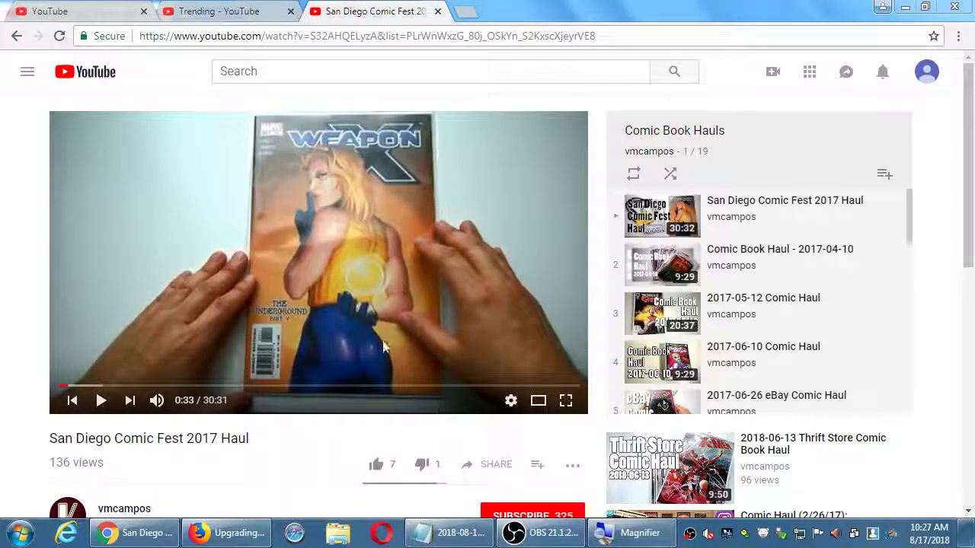
click(40, 11)
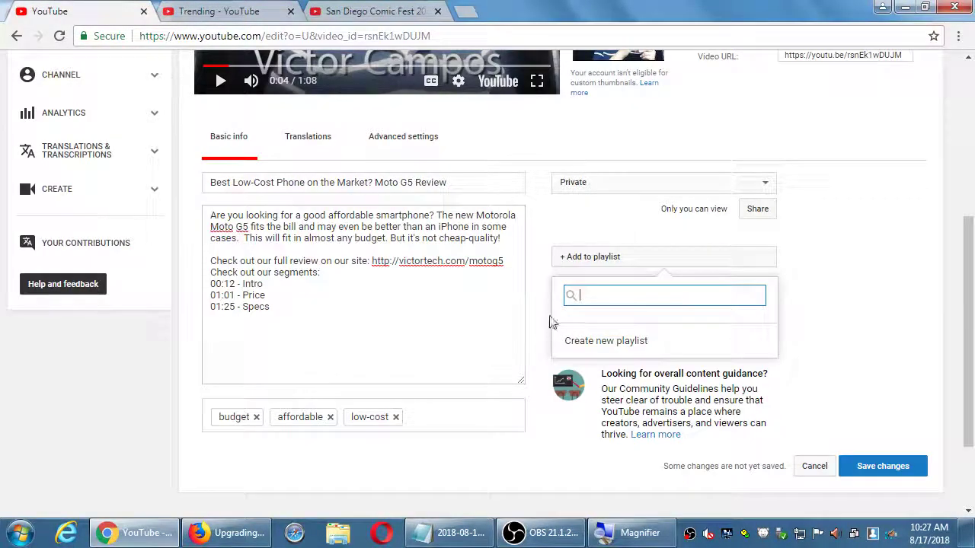
Start a new playlist for the video and enter the name "Tech Reviews".
scroll(801, 200, up, 1)
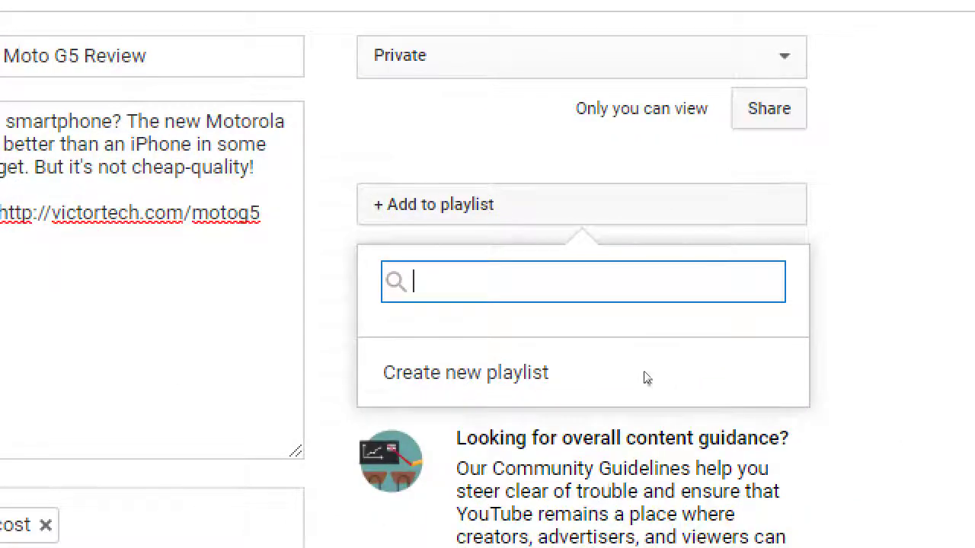
click(639, 371)
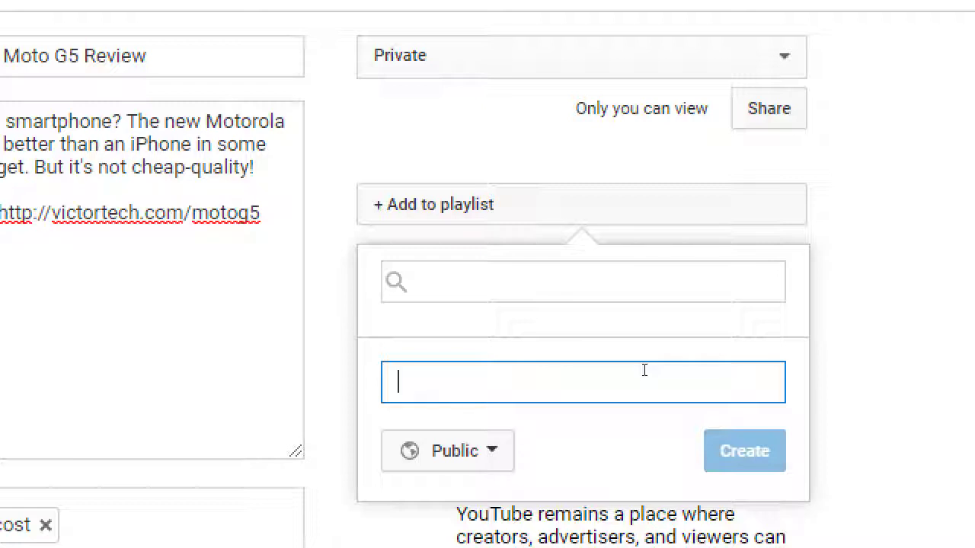
text(Reviews)
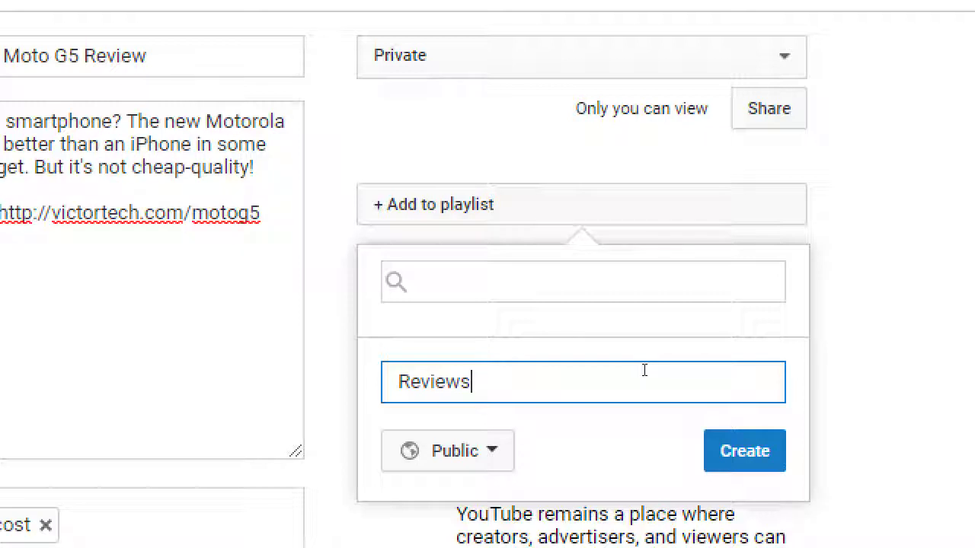
key(Home)
text(Tech)
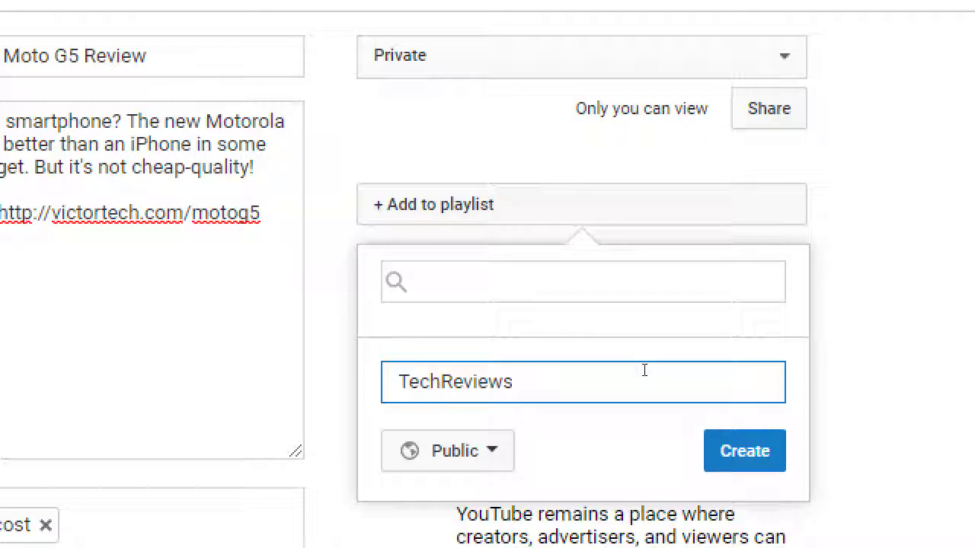
text( Reviews)
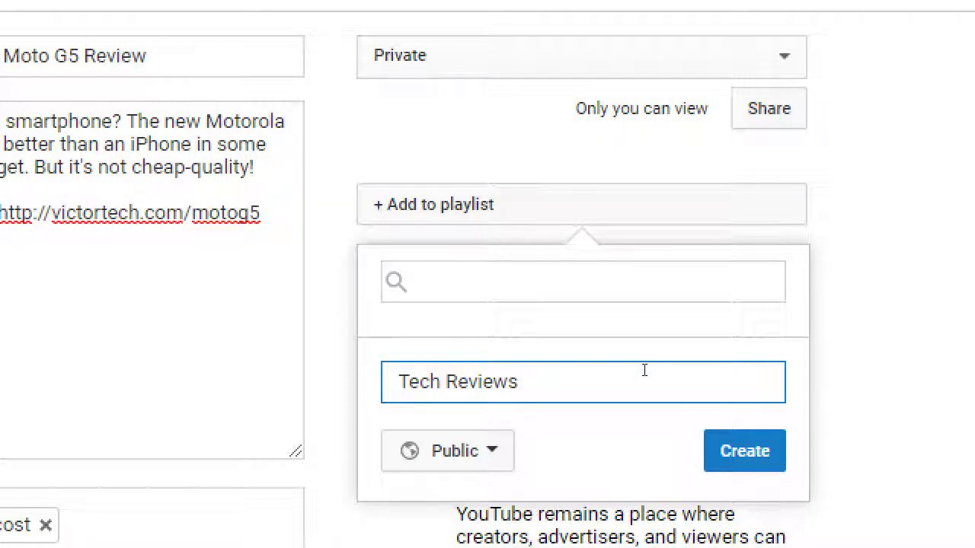
text( kjdfkjd kdfjkfdj kdjf kdf j)
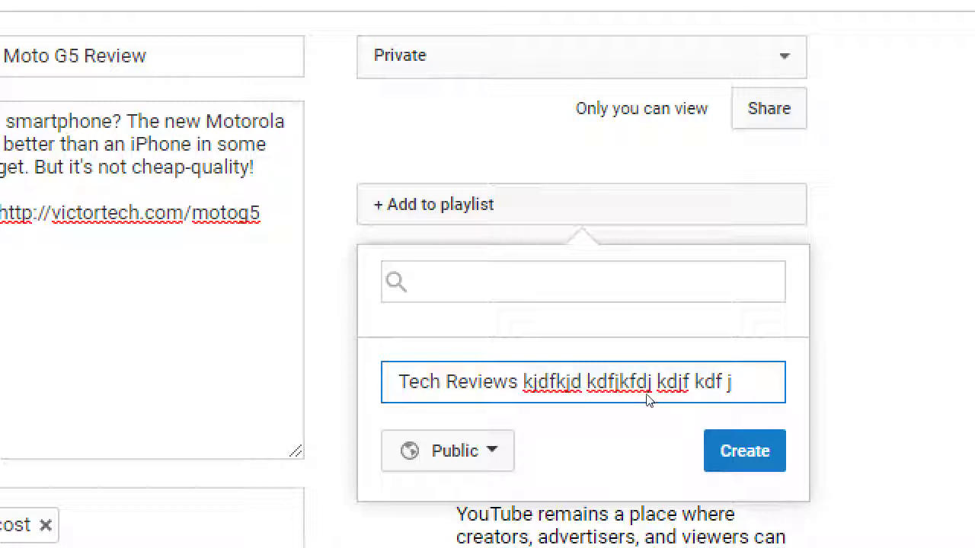
key(BackSpace)
key(BackSpace)
key(BackSpace)
key(BackSpace)
key(BackSpace)
key(BackSpace)
key(BackSpace)
key(BackSpace)
key(BackSpace)
key(BackSpace)
key(BackSpace)
key(BackSpace)
key(BackSpace)
key(BackSpace)
key(BackSpace)
key(BackSpace)
key(BackSpace)
key(BackSpace)
key(BackSpace)
key(BackSpace)
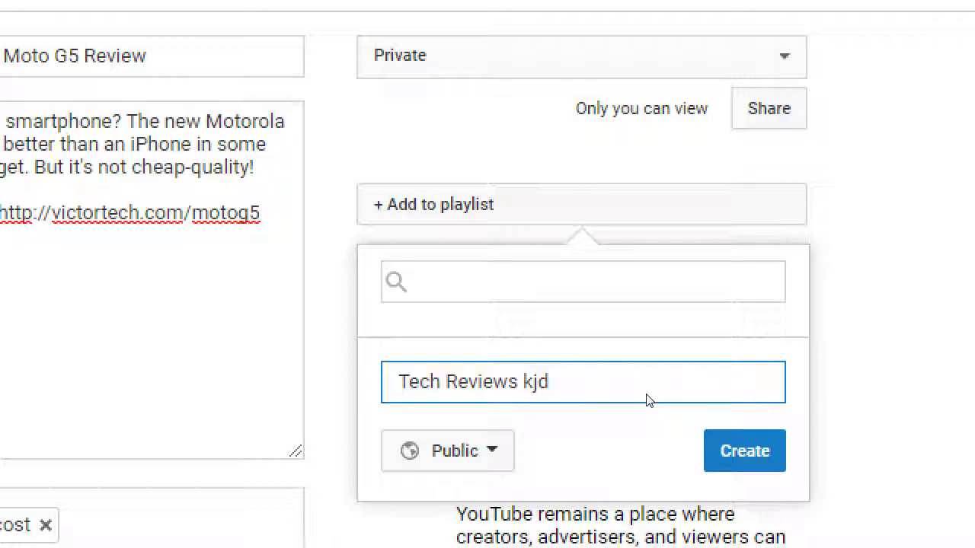
key(BackSpace)
Extend the new playlist's name to "Tech Reviews You Can Really Use", with "Can" capitalized.
text(You can Really Use)
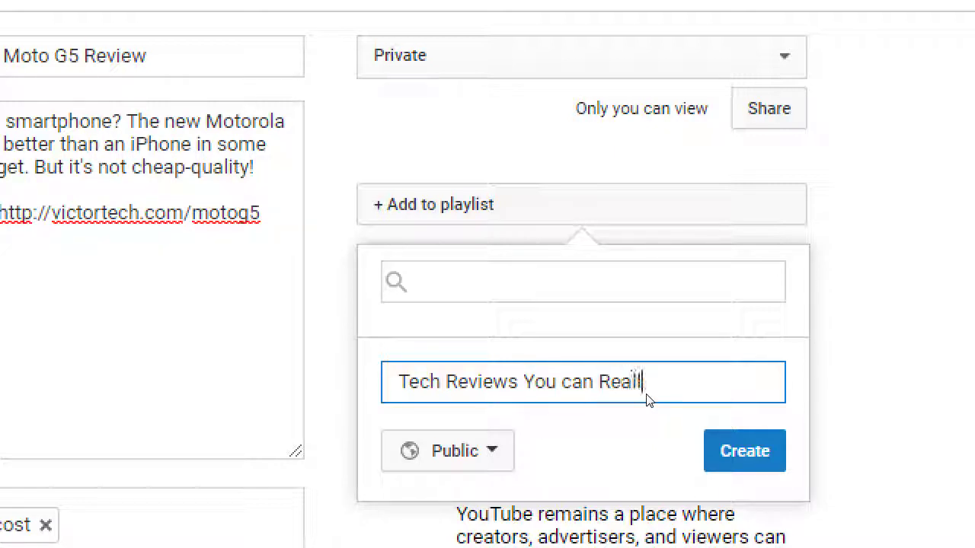
key(Left)
key(Left)
key(Left)
key(Left)
key(Left)
key(Left)
key(Left)
key(Left)
key(Left)
key(shift+Left)
text(C)
key(End)
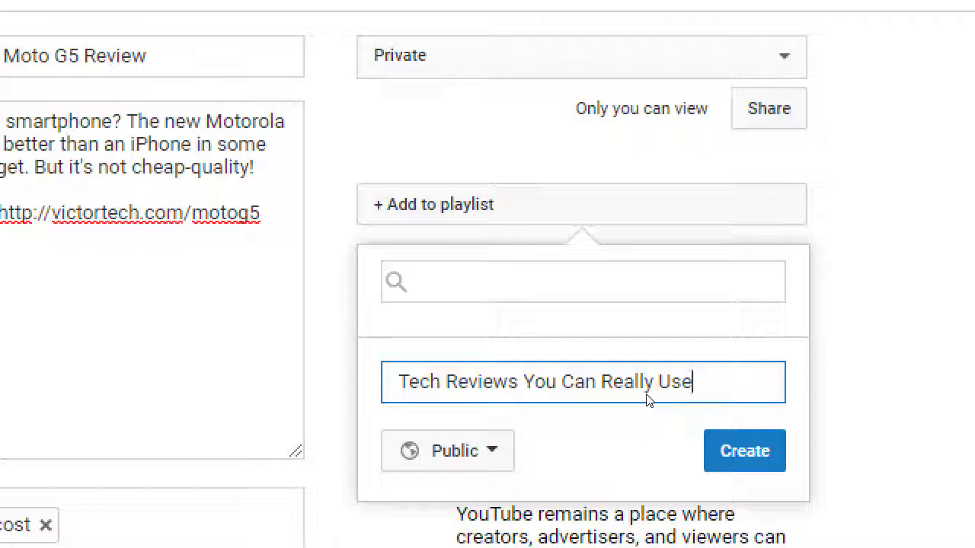
Reword the new playlist's name as "Honest Budget Tech Reviews You Can Use".
key(BackSpace)
key(Home)
text(Honest Budget)
key(End)
key(BackSpace)
key(BackSpace)
key(BackSpace)
key(BackSpace)
key(BackSpace)
key(BackSpace)
key(BackSpace)
key(BackSpace)
key(BackSpace)
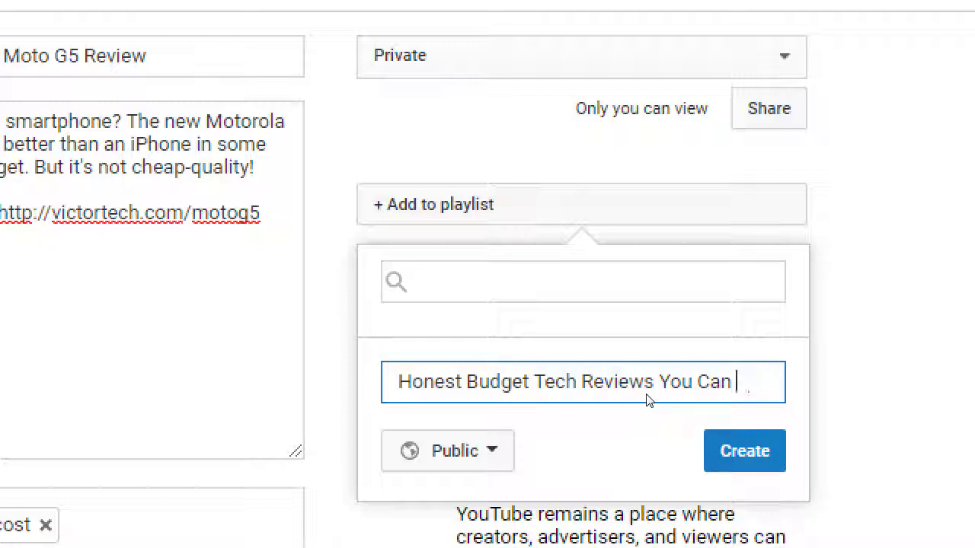
text(Use)
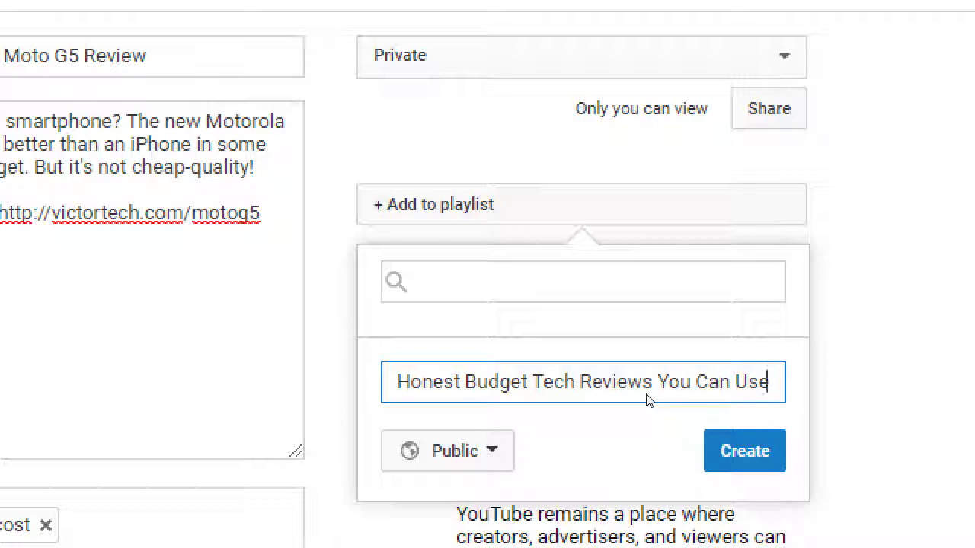
Create the playlist "Honest Budget Tech Reviews You Can Use" with Public visibility and add the Moto G5 review video to it.
key(Tab)
key(Return)
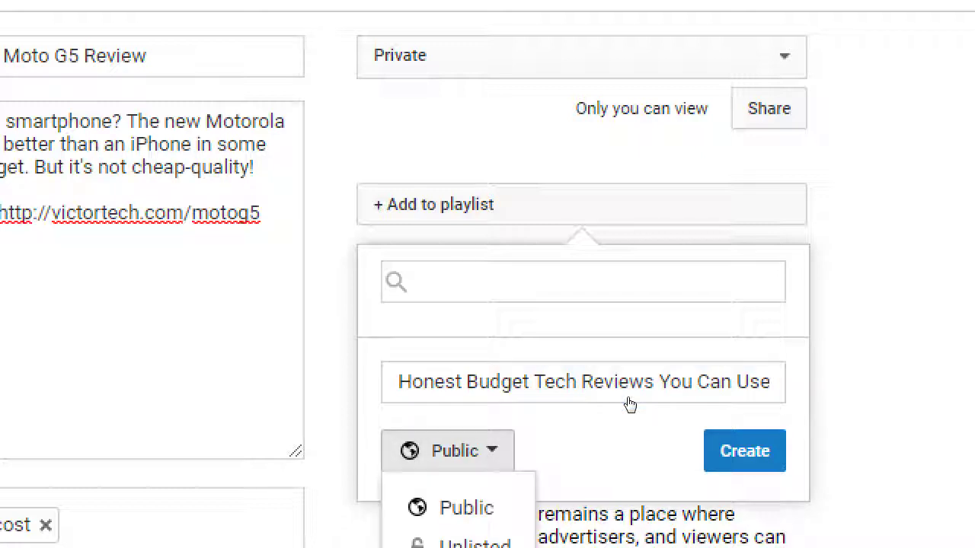
scroll(629, 404, down, 2)
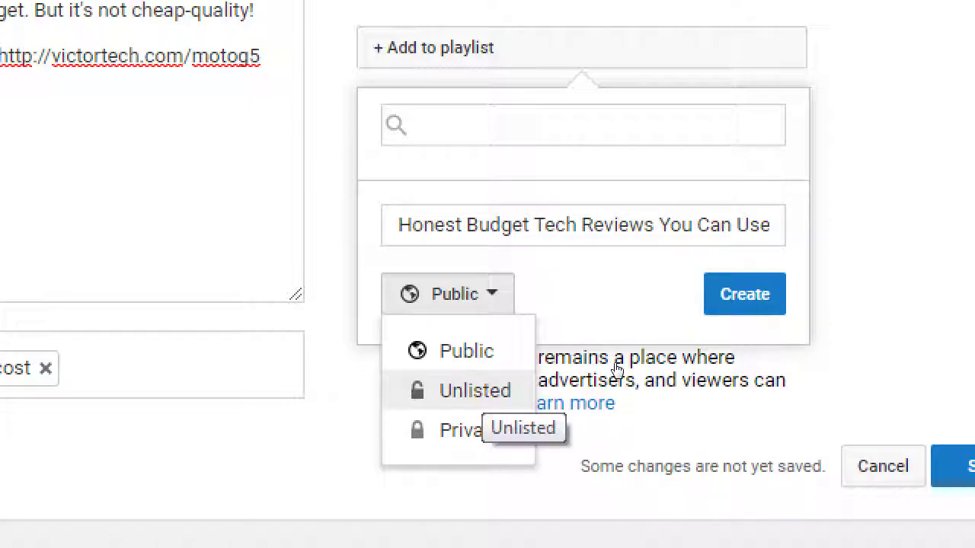
key(Down)
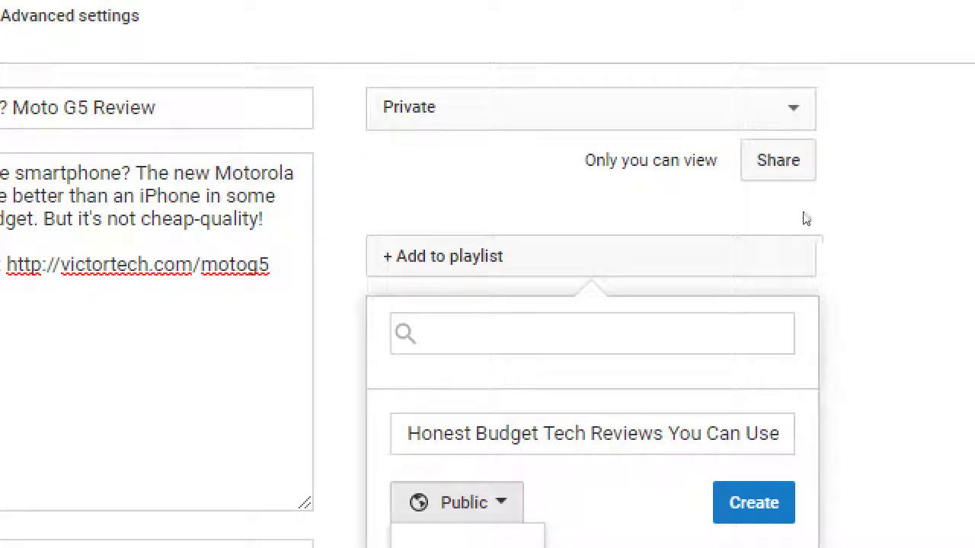
key(Return)
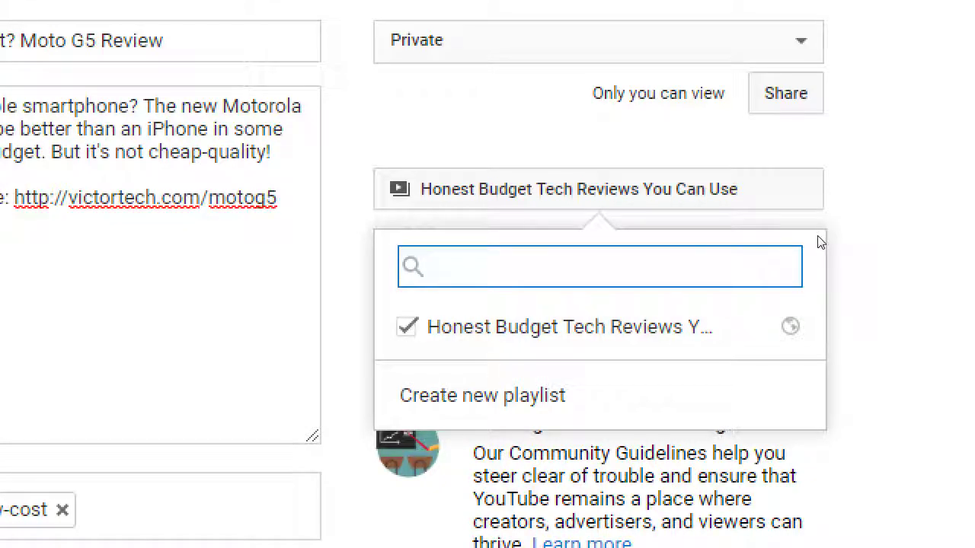
Switch to the Notepad notes and add the line "You CAN have a video in more than one Playlist" under Use Playlists.
key(alt+Tab)
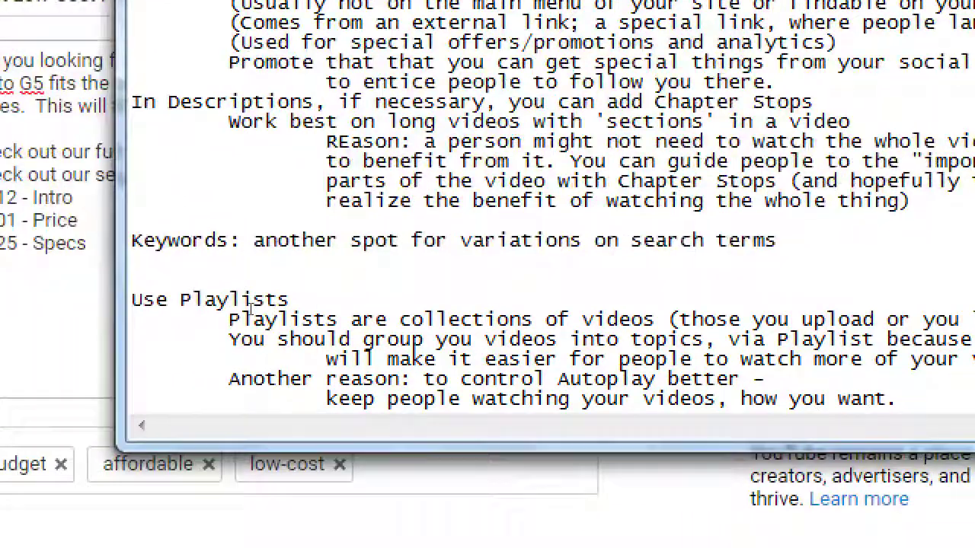
key(Return)
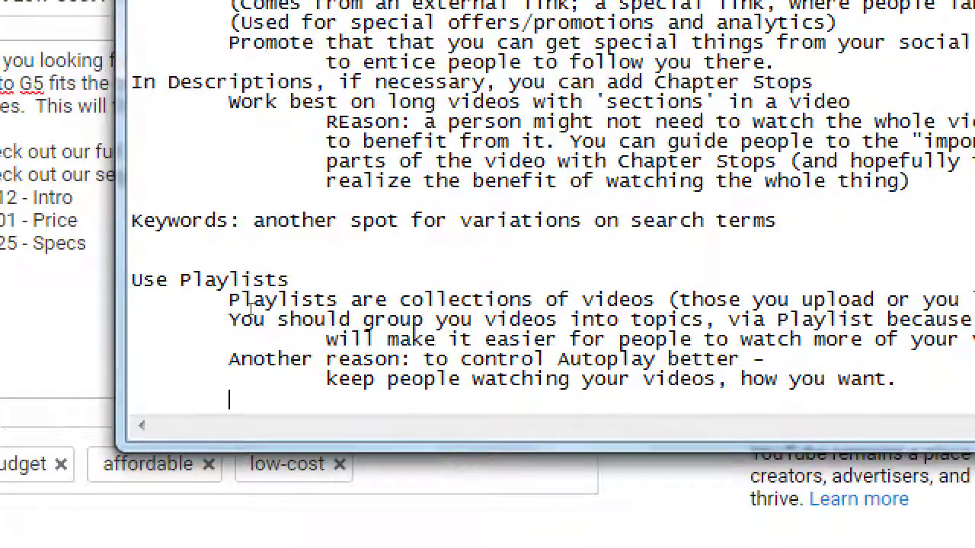
text(You CAN )
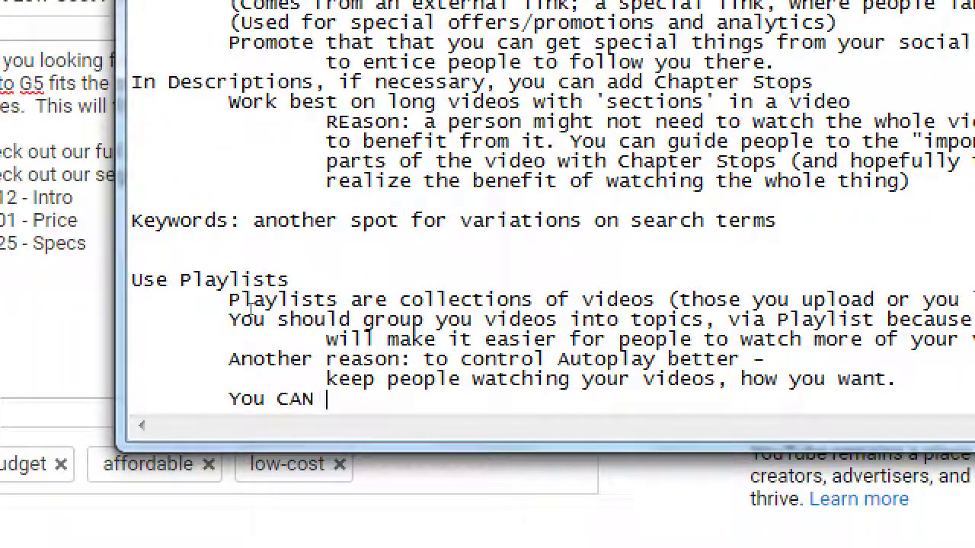
text(have)
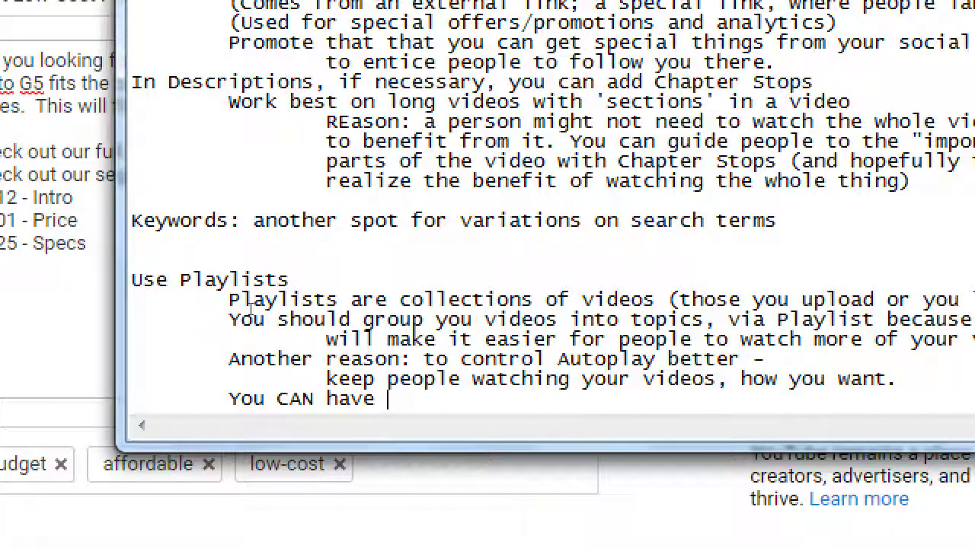
text(a video in)
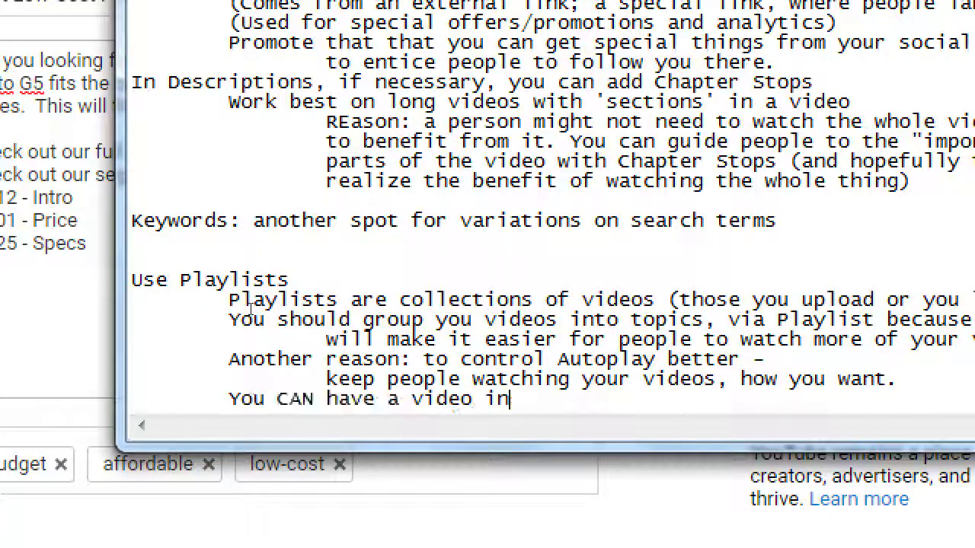
text( more than one P)
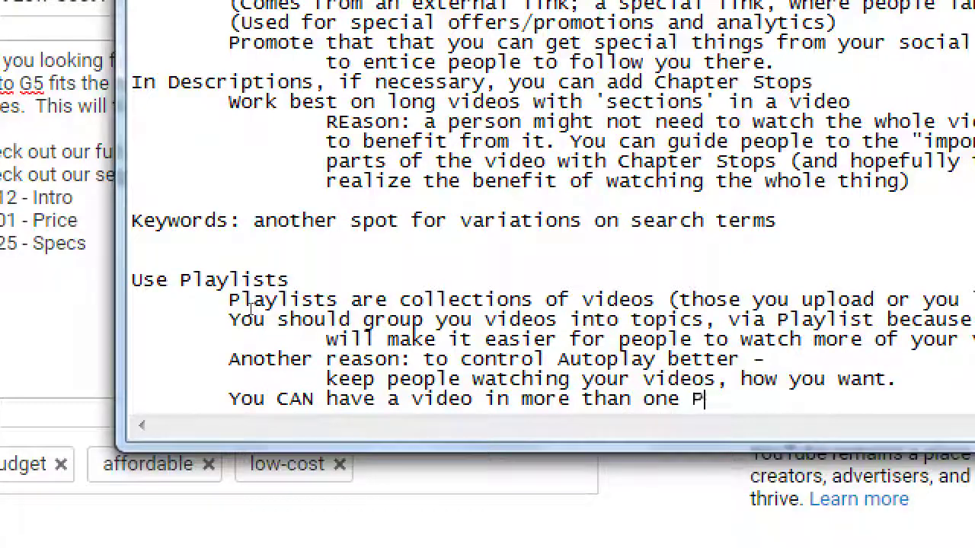
text(laylist)
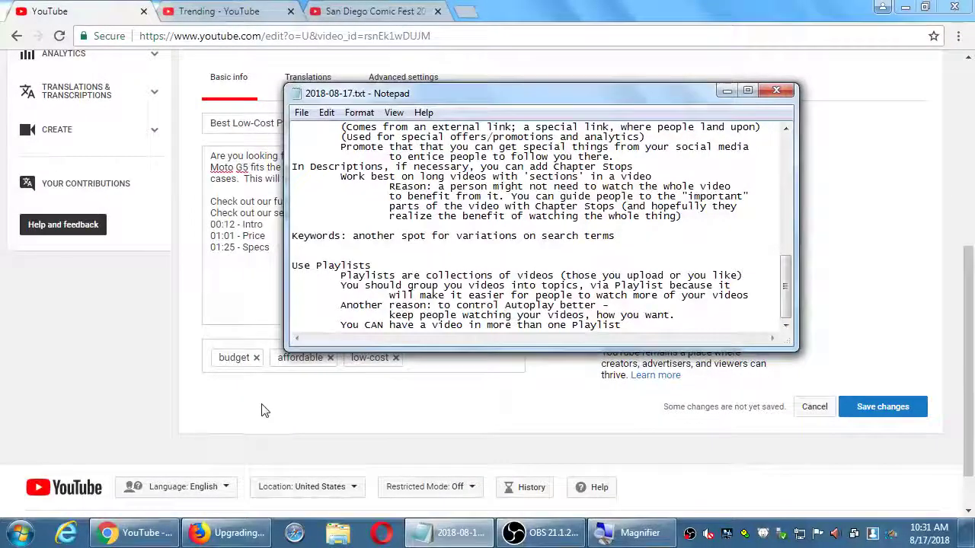
Switch back to Chrome, close the extra Dashboard page and save the changes to the Moto G5 review video.
click(262, 412)
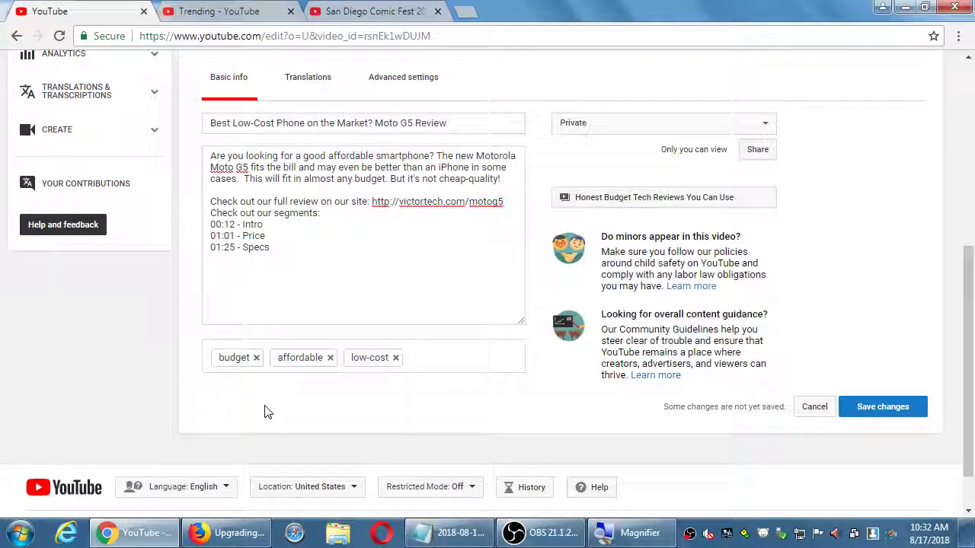
scroll(842, 172, up, 2)
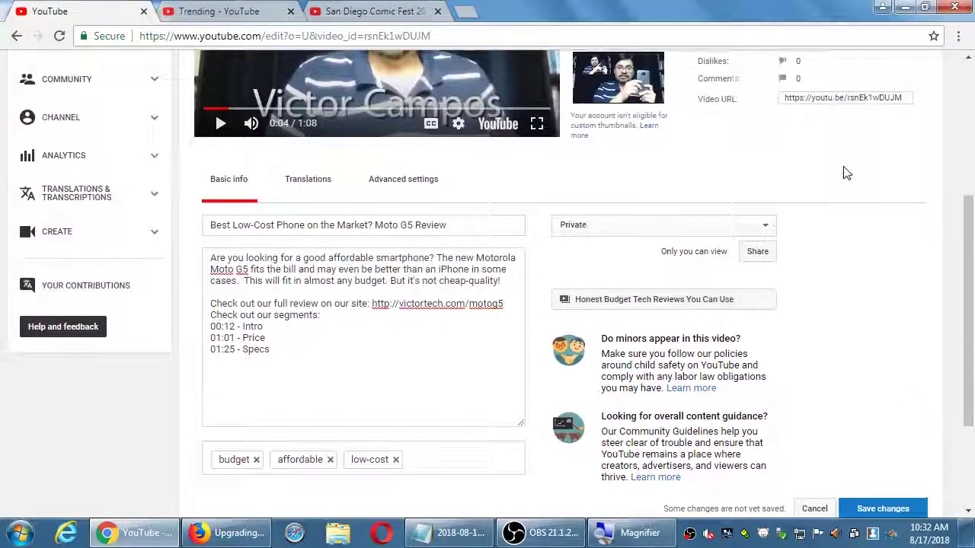
scroll(846, 174, up, 4)
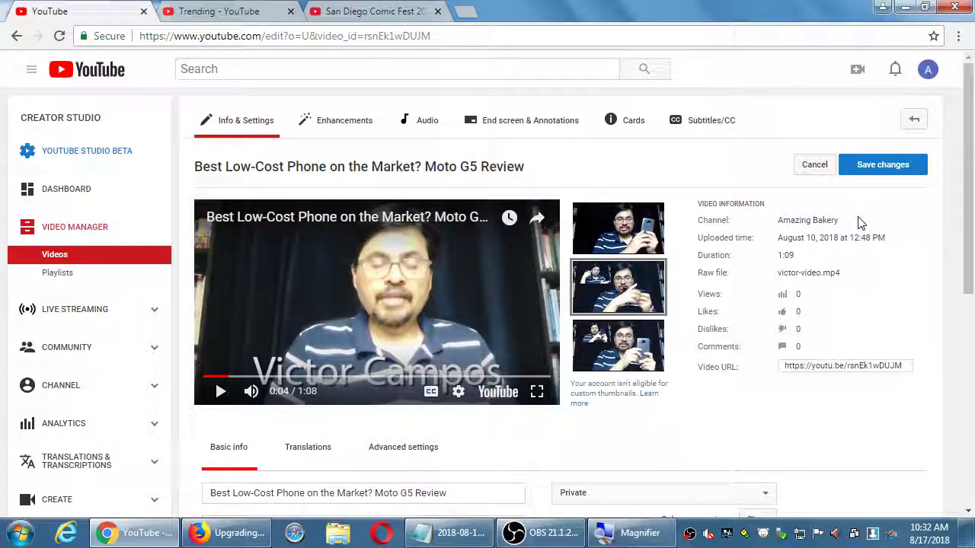
scroll(868, 219, down, 1)
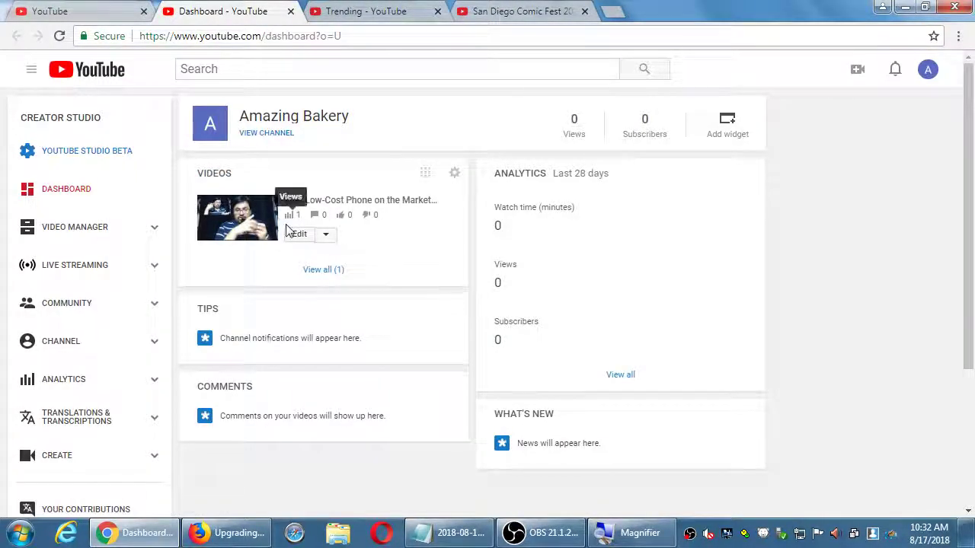
click(291, 12)
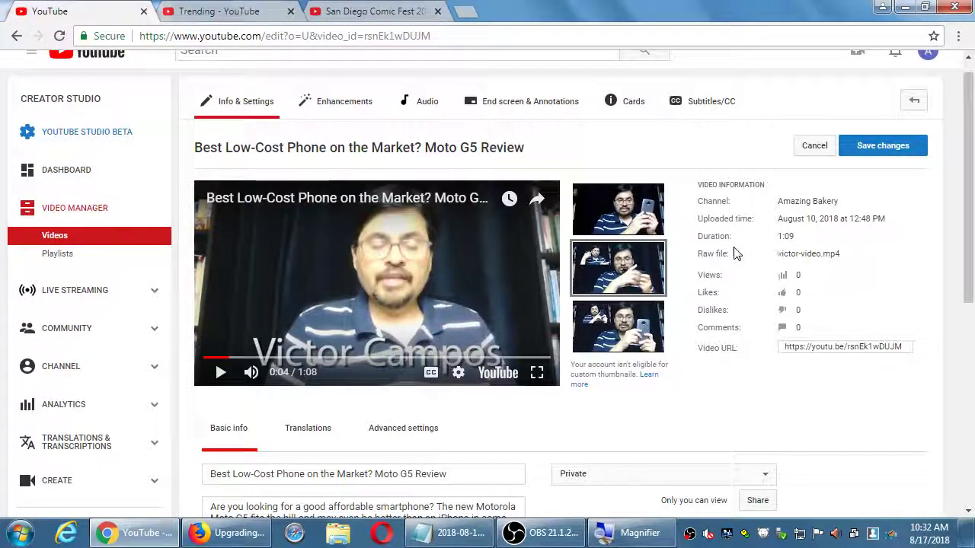
click(898, 151)
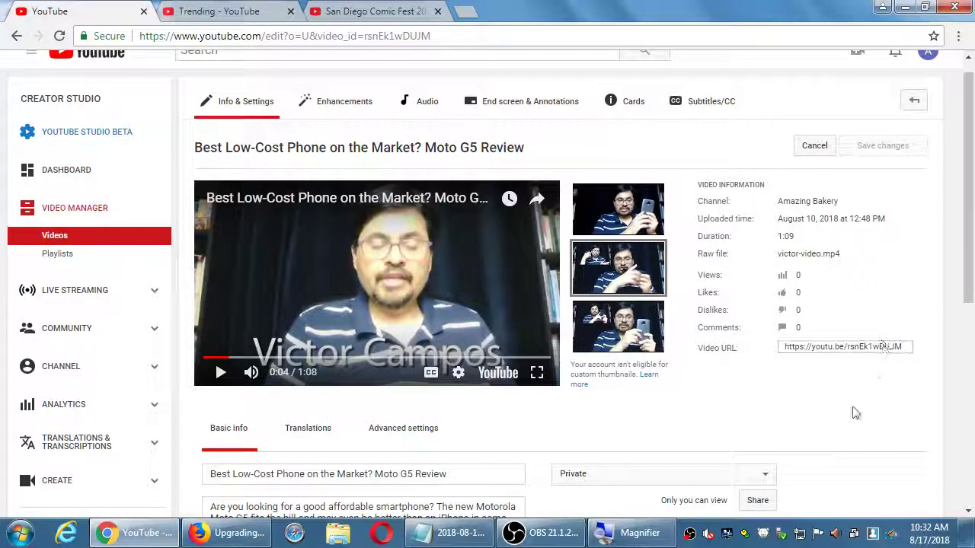
scroll(853, 409, down, 2)
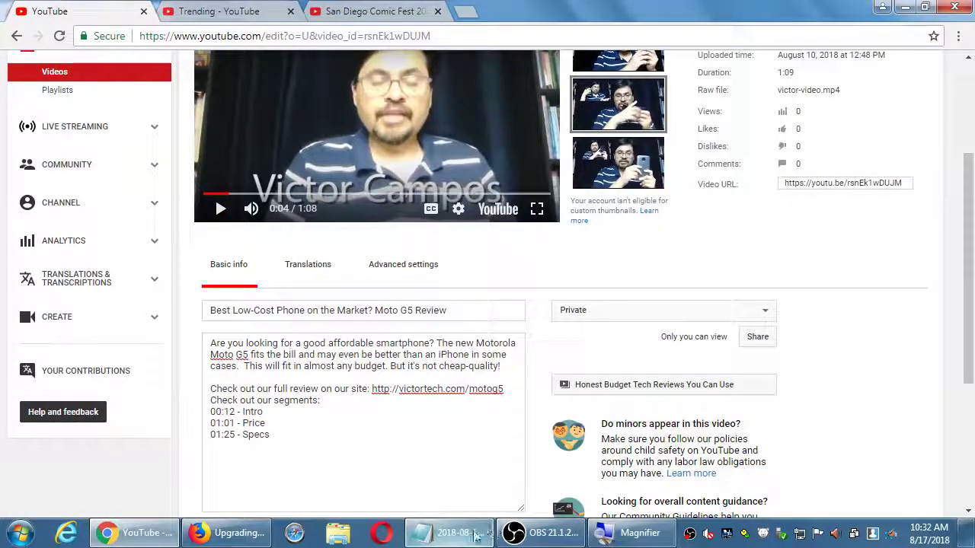
Examine how the created playlists are named and grouped by topic on the comics and Magic channel's Playlists page.
click(463, 533)
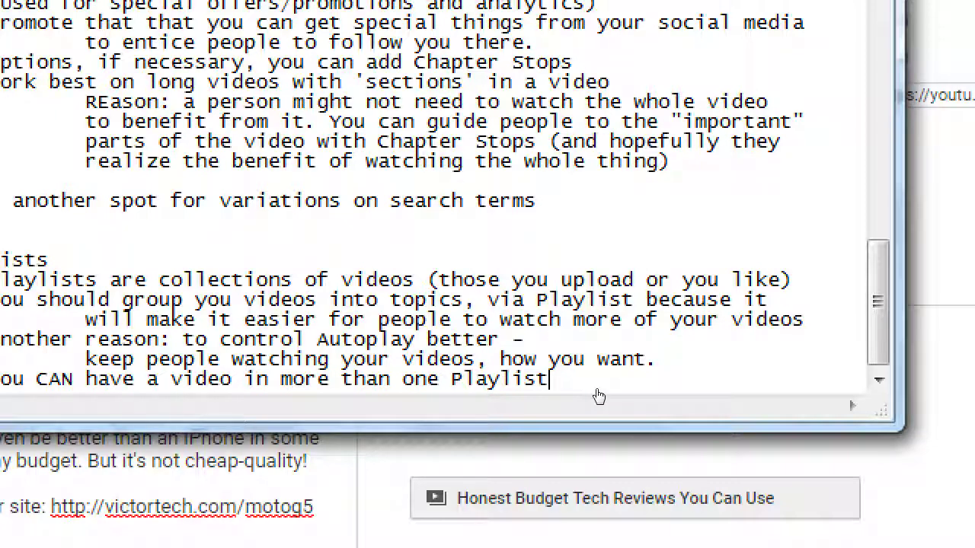
key(super+minus)
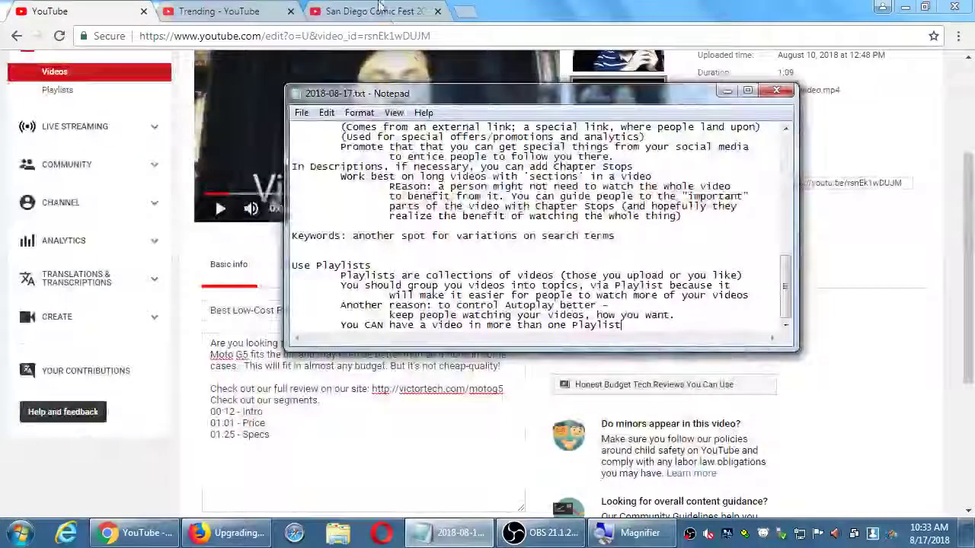
click(383, 7)
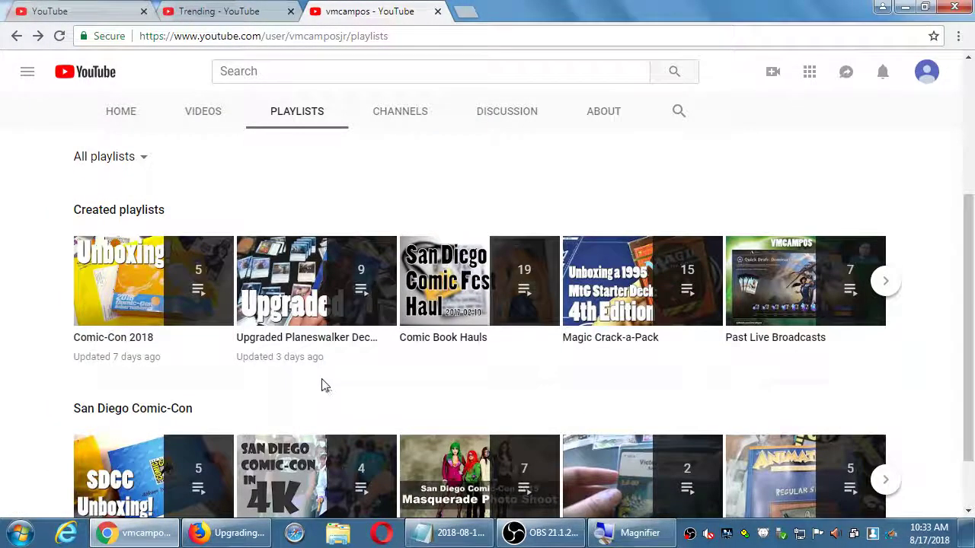
mouse_move(317, 320)
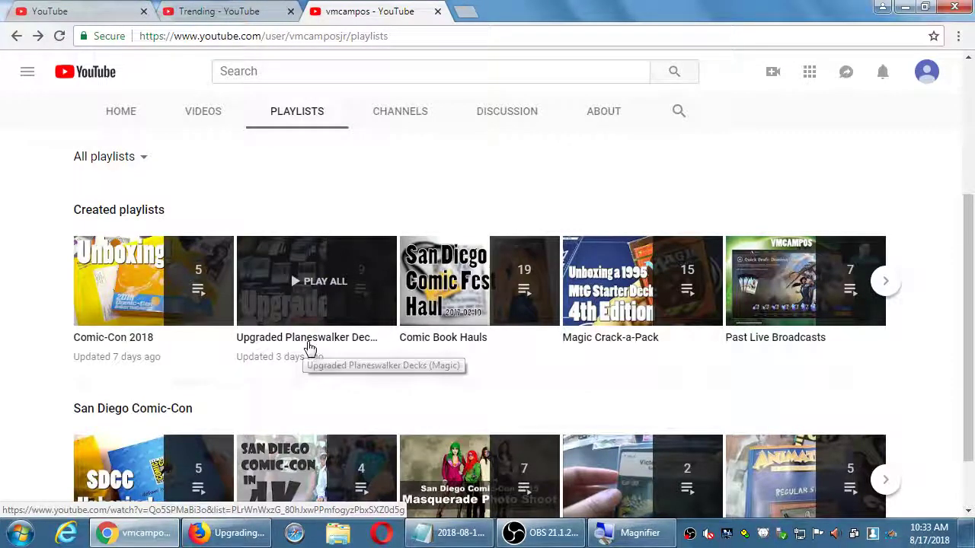
mouse_move(826, 312)
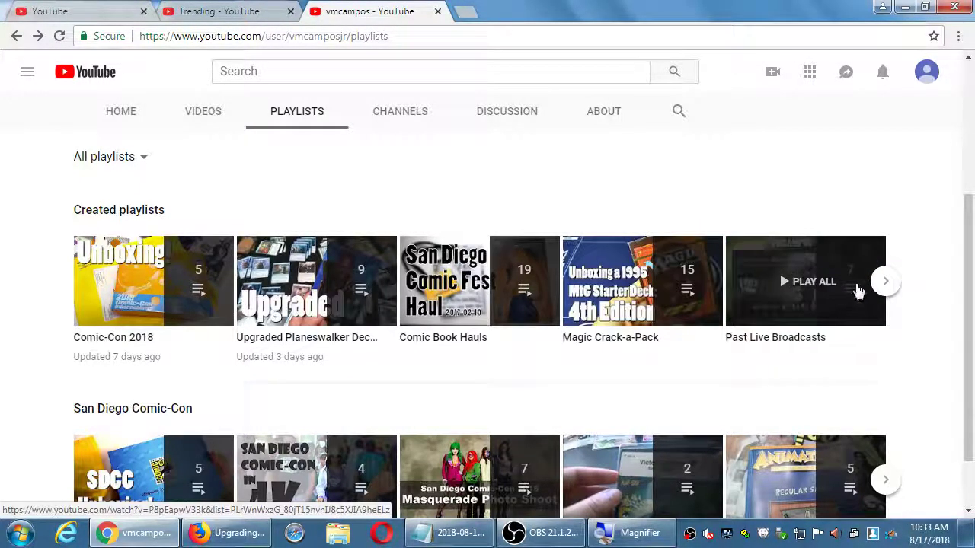
click(884, 284)
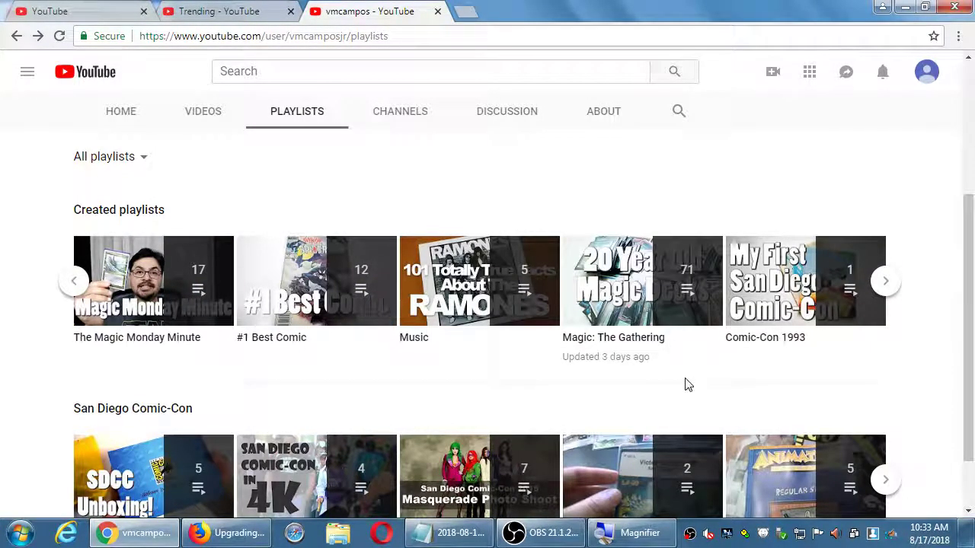
mouse_move(668, 365)
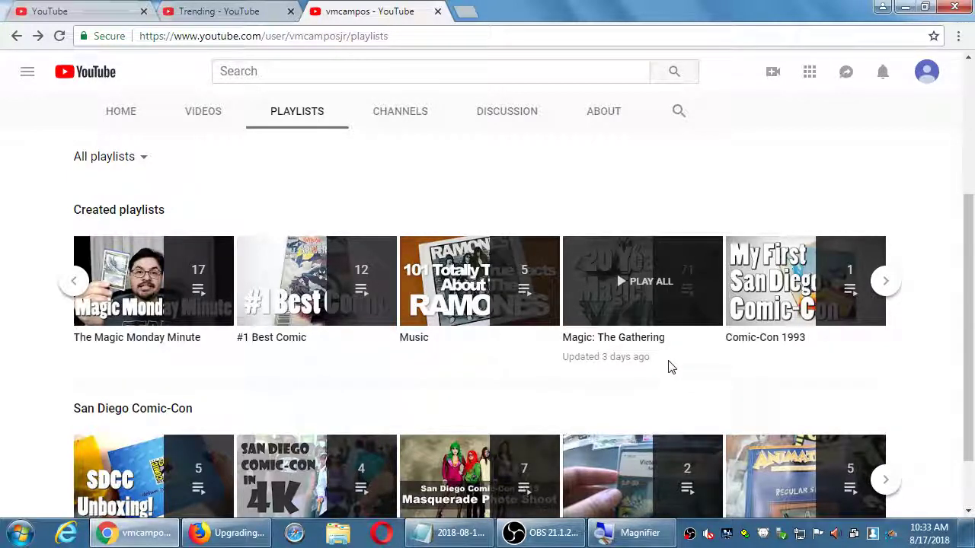
mouse_move(175, 355)
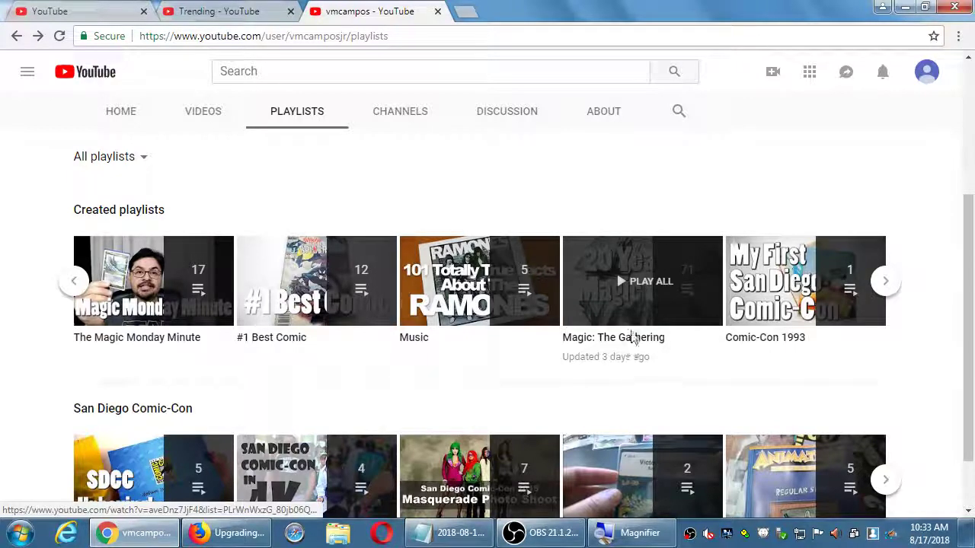
click(73, 281)
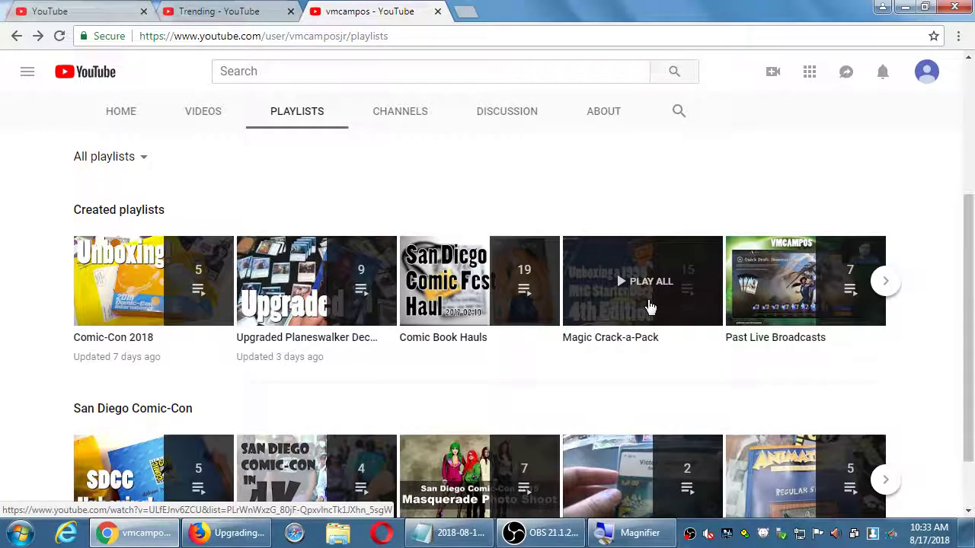
click(885, 281)
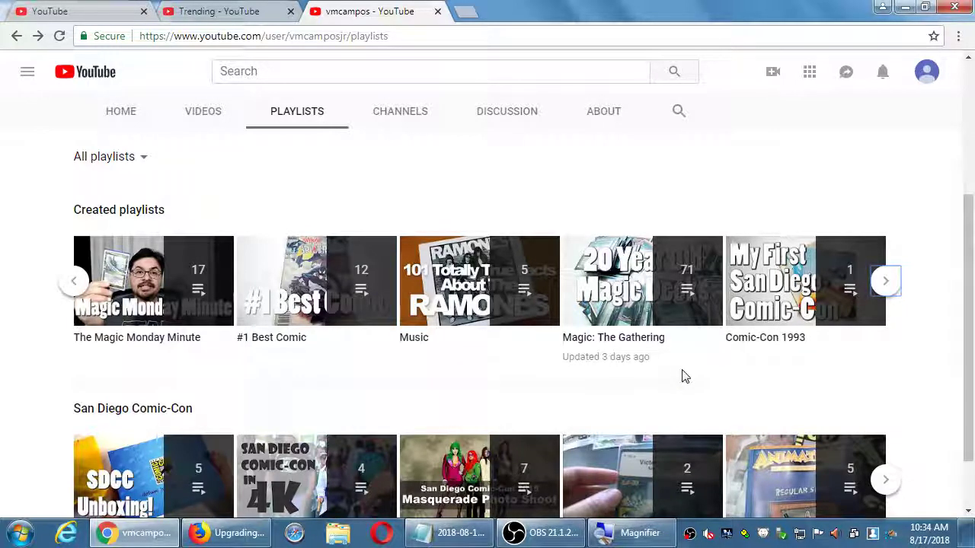
click(69, 287)
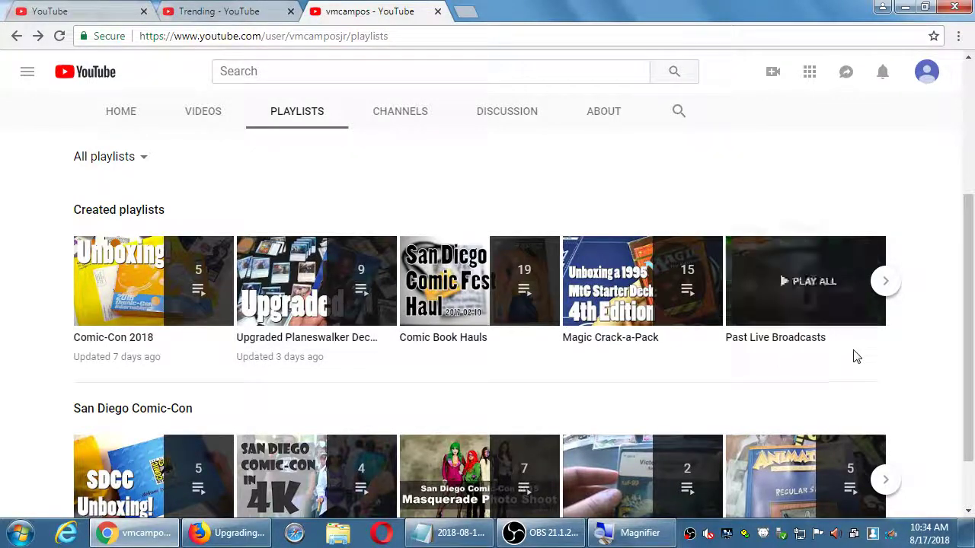
Switch to Firefox, open Creator Studio for the PmD Interactive channel and change to the instructor channel's account.
click(103, 11)
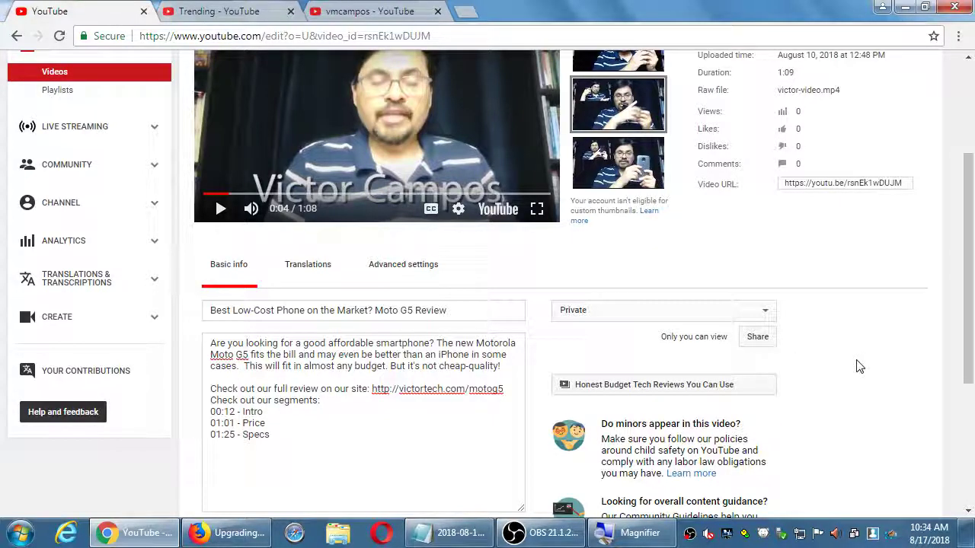
scroll(857, 365, up, 2)
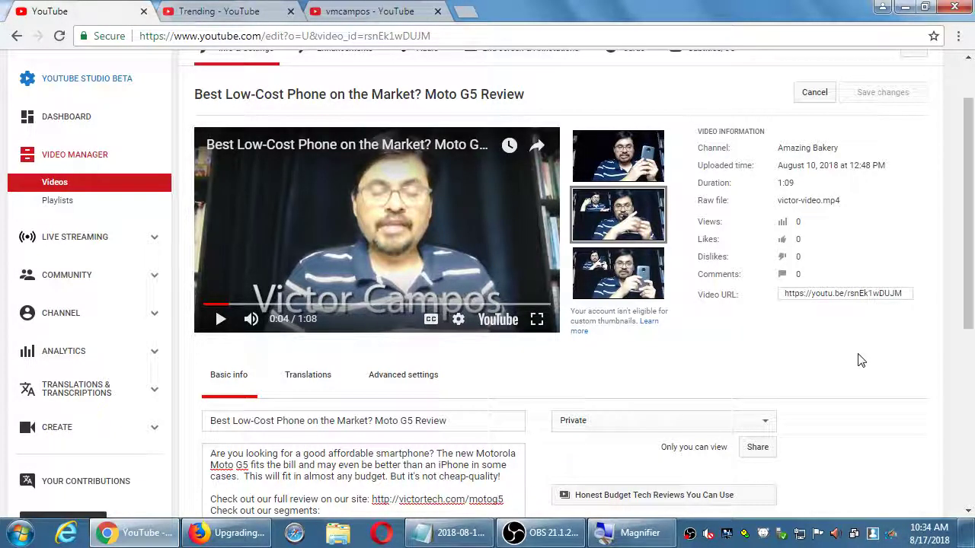
click(228, 534)
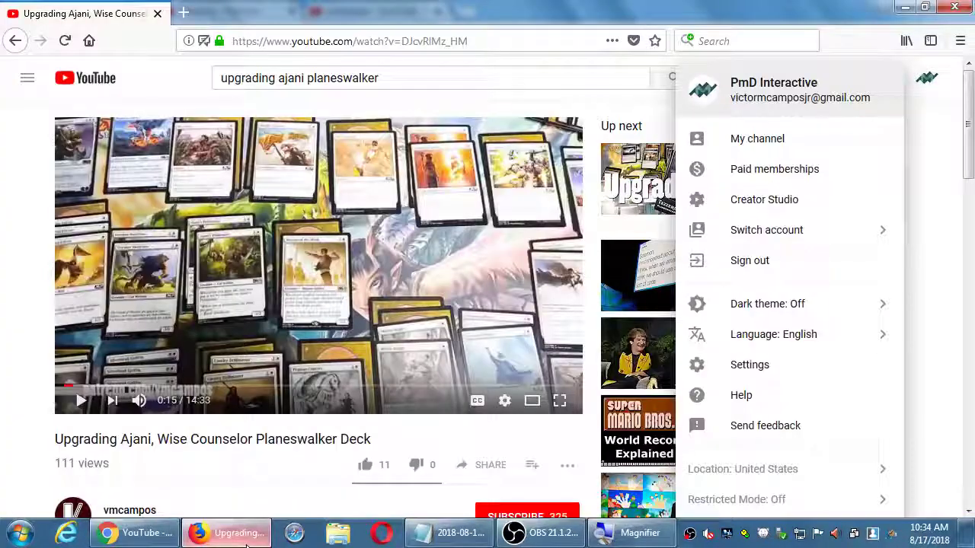
click(762, 209)
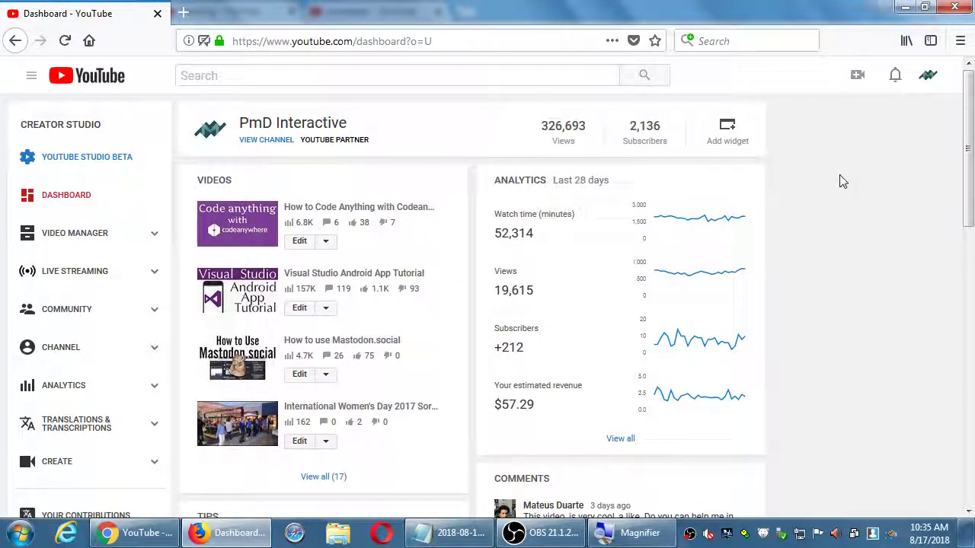
click(926, 79)
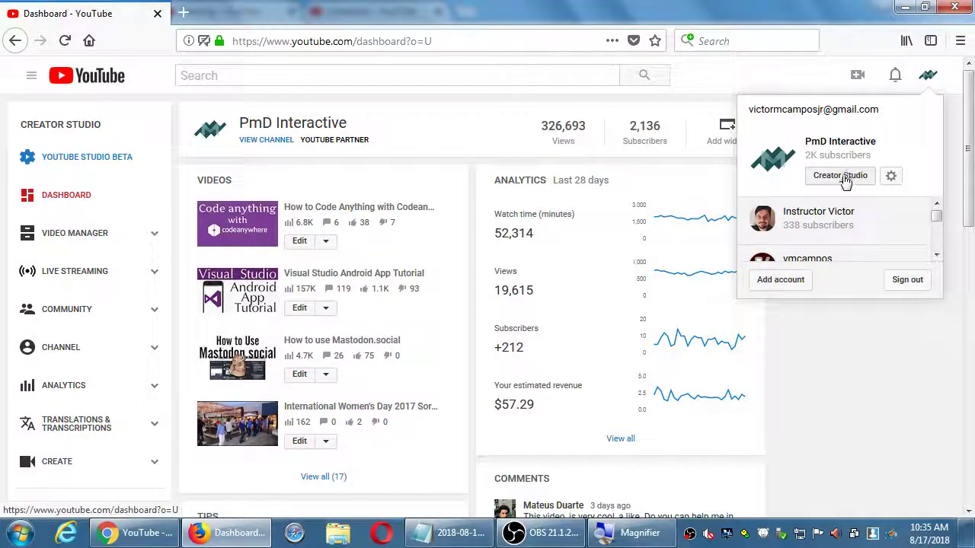
click(834, 227)
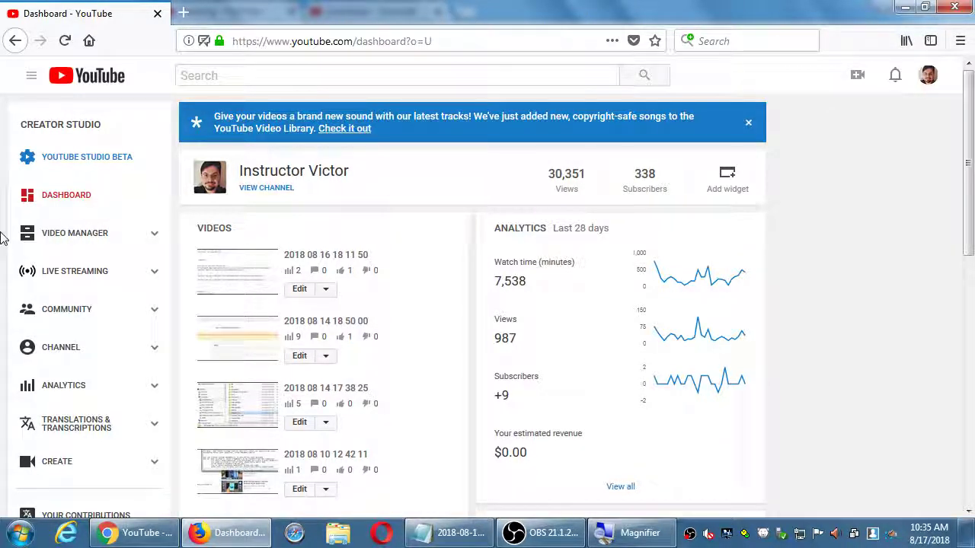
Open the Video Manager's list of playlists for the instructor channel.
click(96, 239)
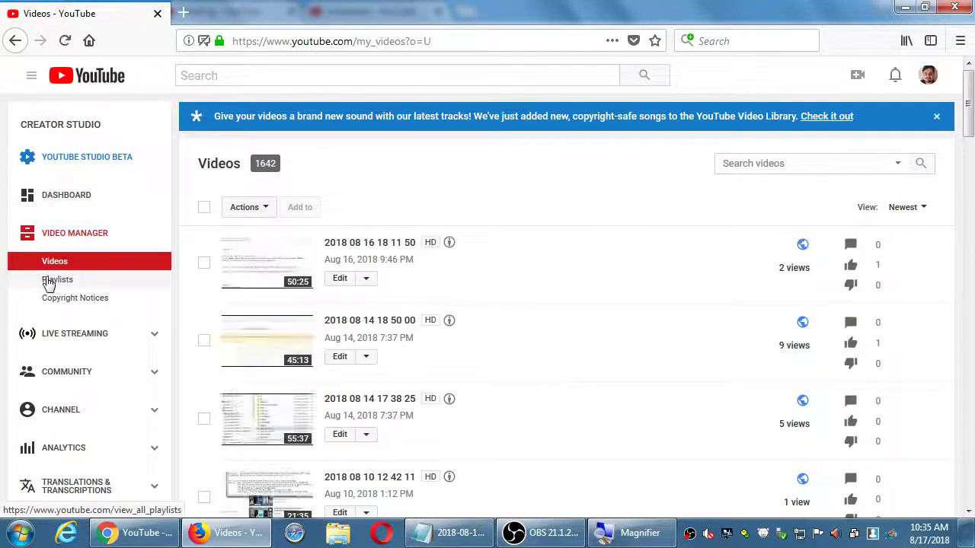
click(48, 283)
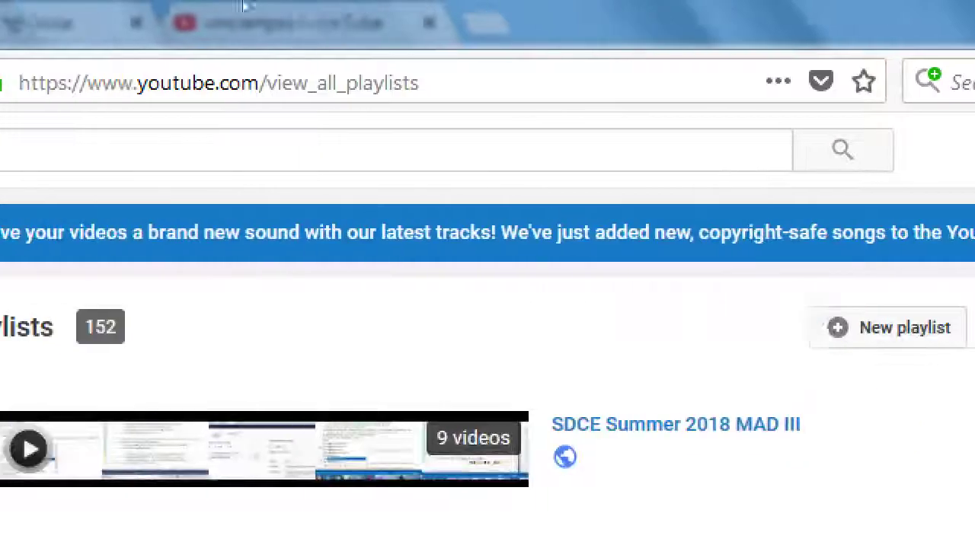
Replace the view_all_playlists part of the page address with the channel's custom name, without loading it.
click(304, 83)
click(457, 83)
drag(219, 83, 496, 33)
key(shift+Right)
key(shift+Right)
key(shift+Right)
key(shift+Right)
key(shift+Right)
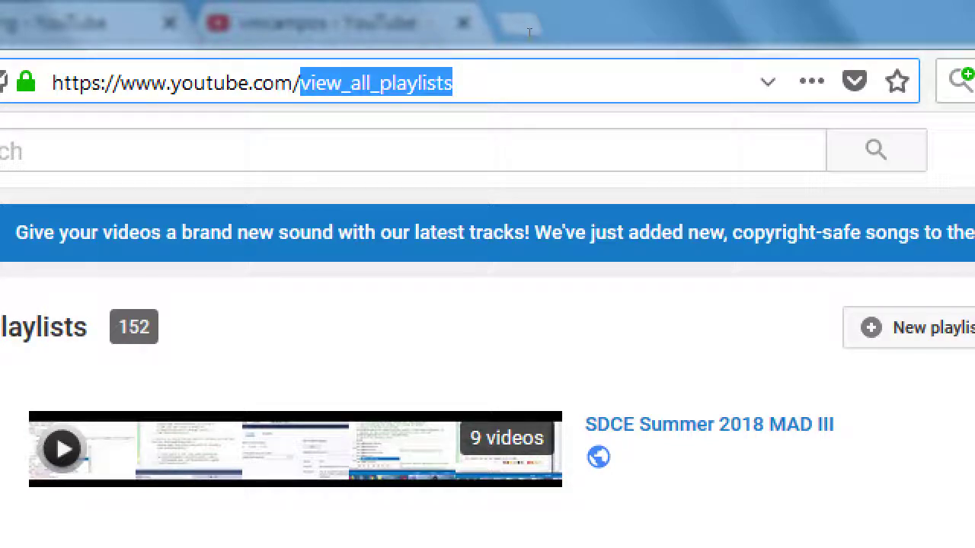
text(Insctr)
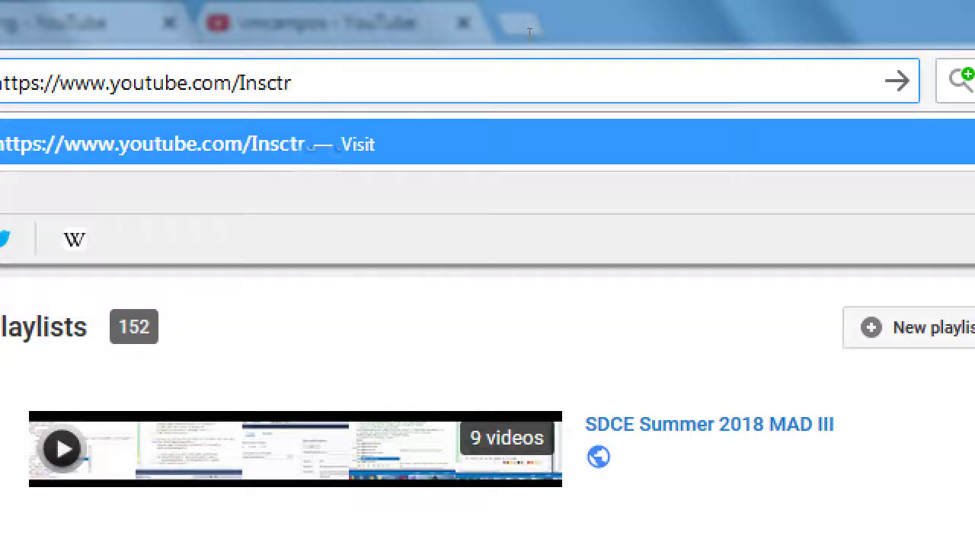
text(uctorVictorD)
key(BackSpace)
text(C)
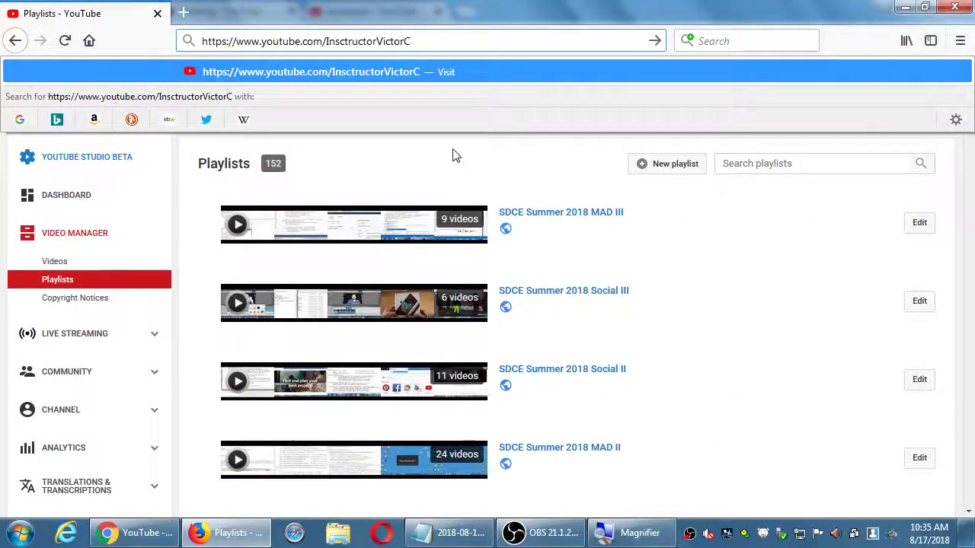
click(458, 155)
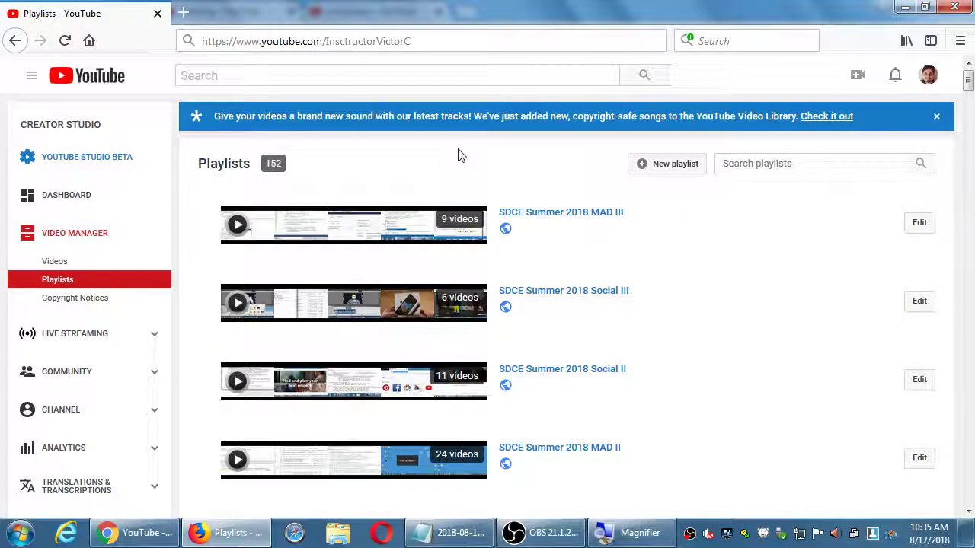
Examine both pages of the instructor channel's playlists, from the Summer 2018 classes down to the oldest ones.
scroll(457, 156, down, 3)
scroll(458, 156, up, 1)
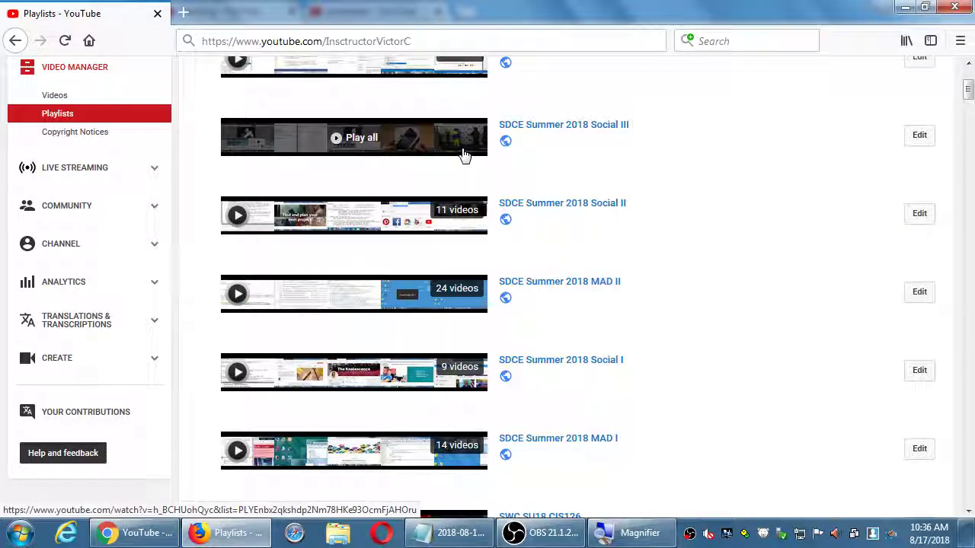
scroll(523, 172, up, 3)
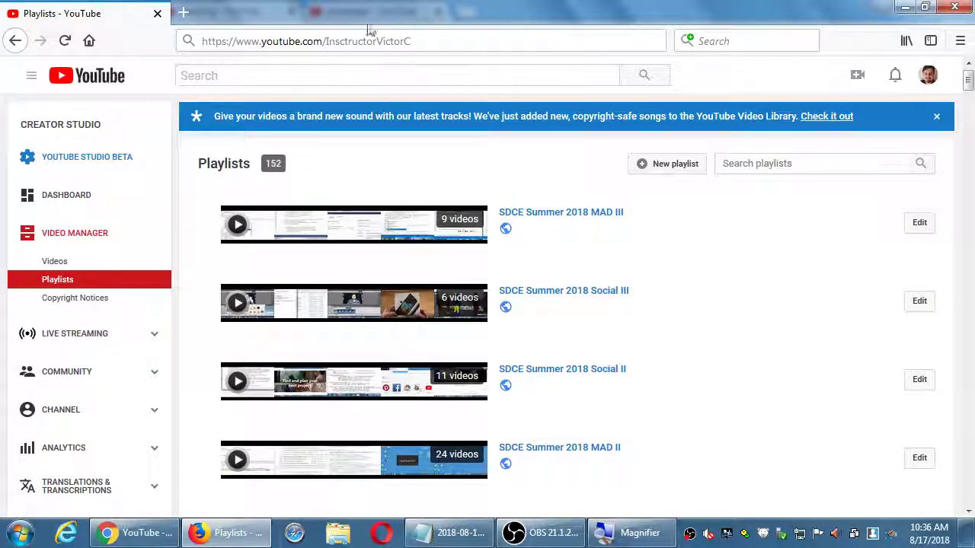
scroll(434, 239, down, 12)
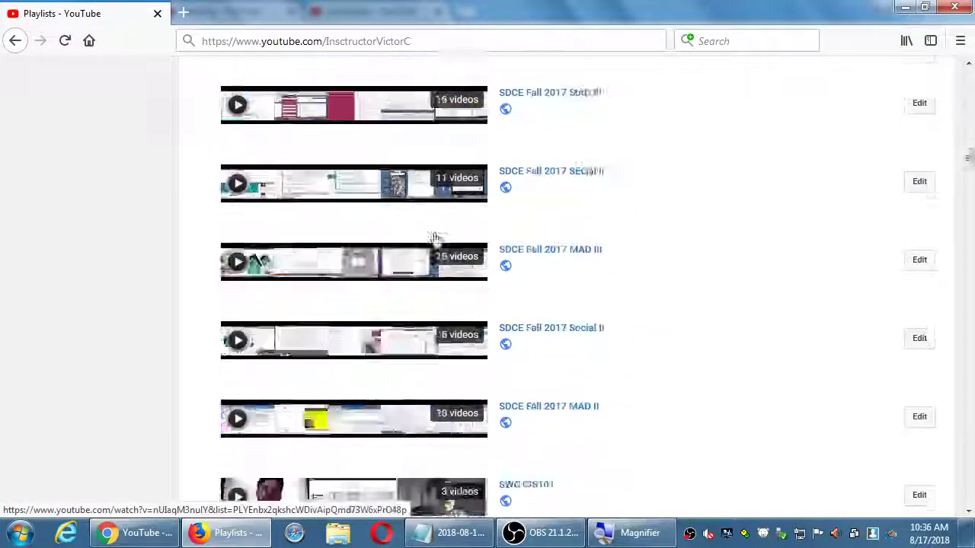
scroll(435, 239, down, 15)
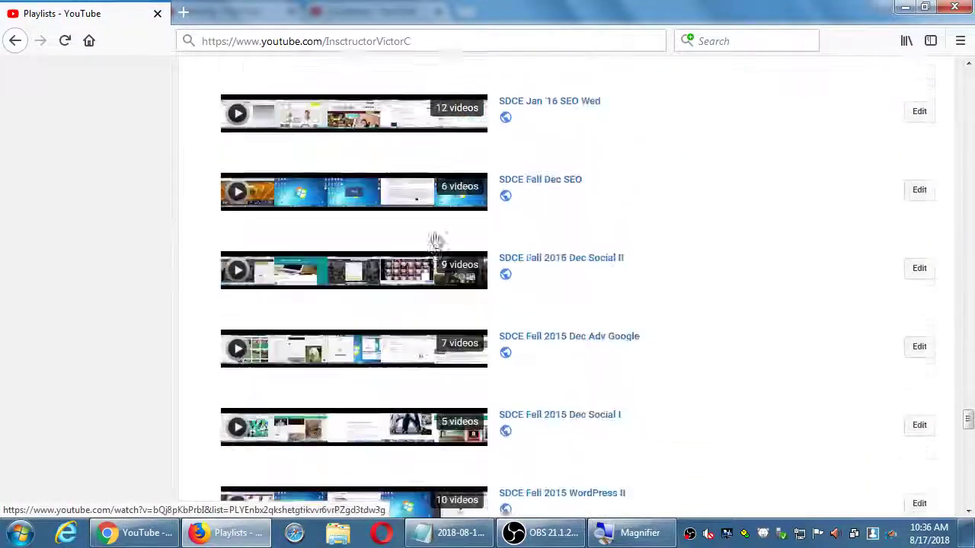
scroll(435, 239, down, 10)
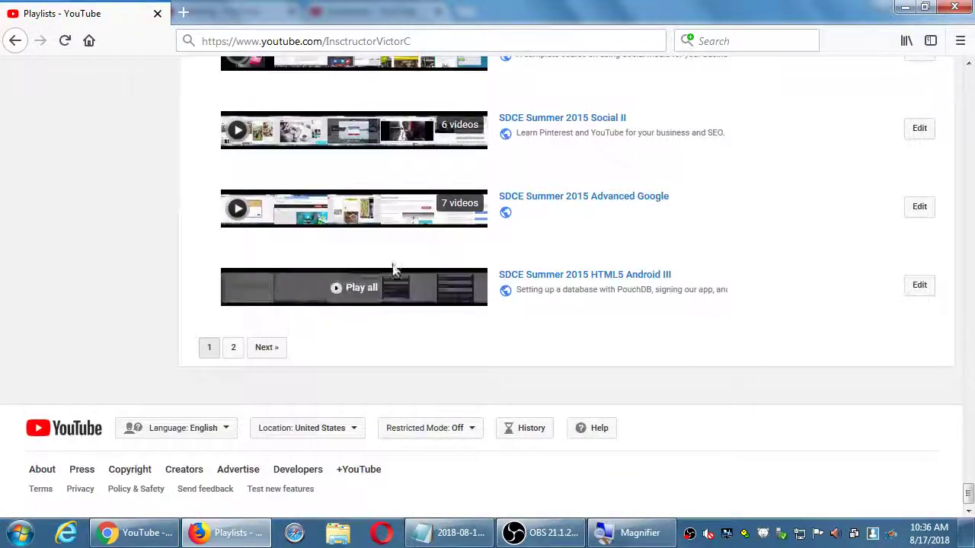
click(266, 356)
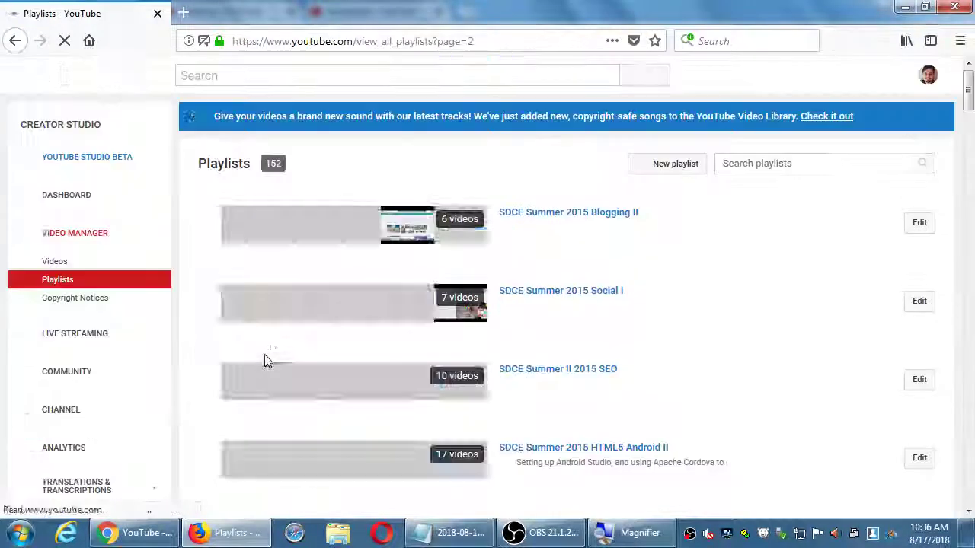
scroll(266, 362, down, 15)
scroll(266, 362, down, 10)
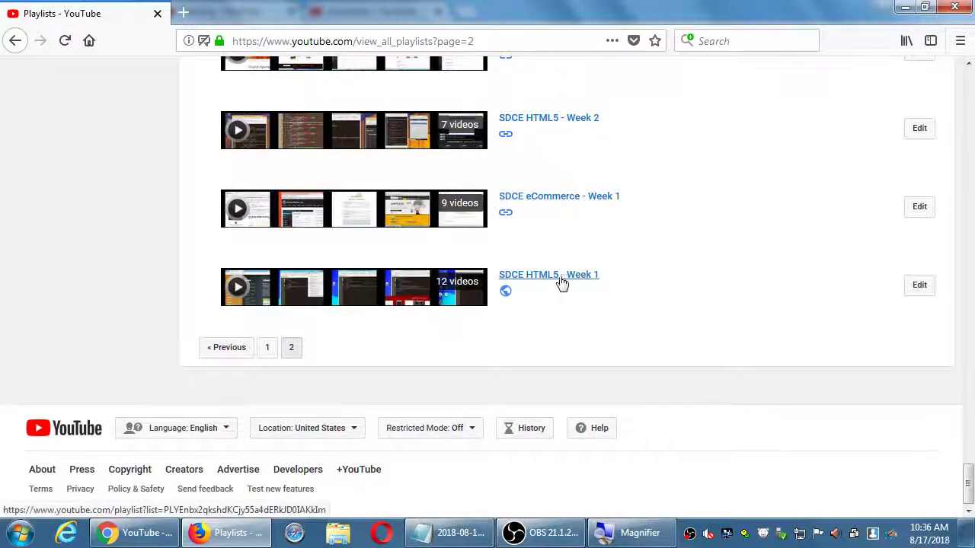
Open the SDCE HTML5 - Week 1 playlist in a new tab, check Lesson 1's publication date and pause the video.
middle_click(563, 283)
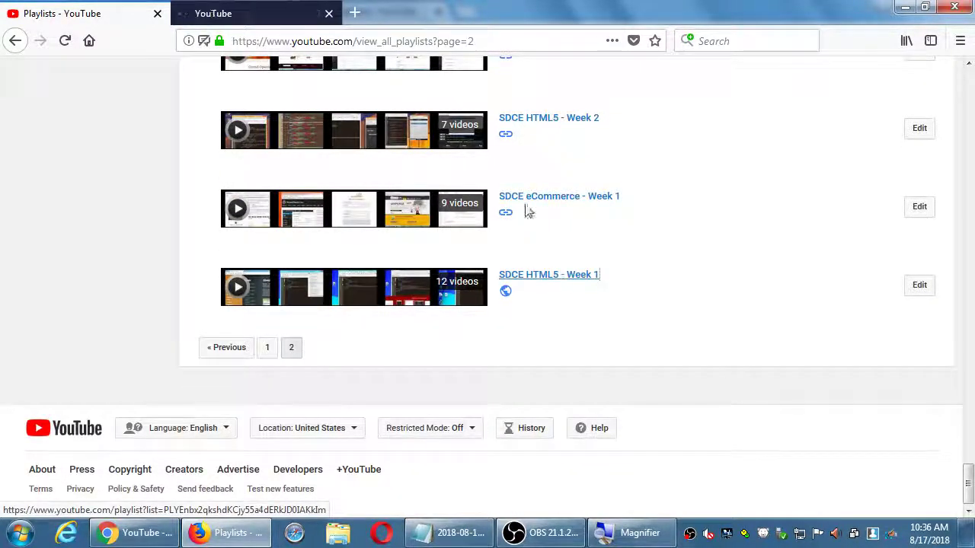
click(256, 15)
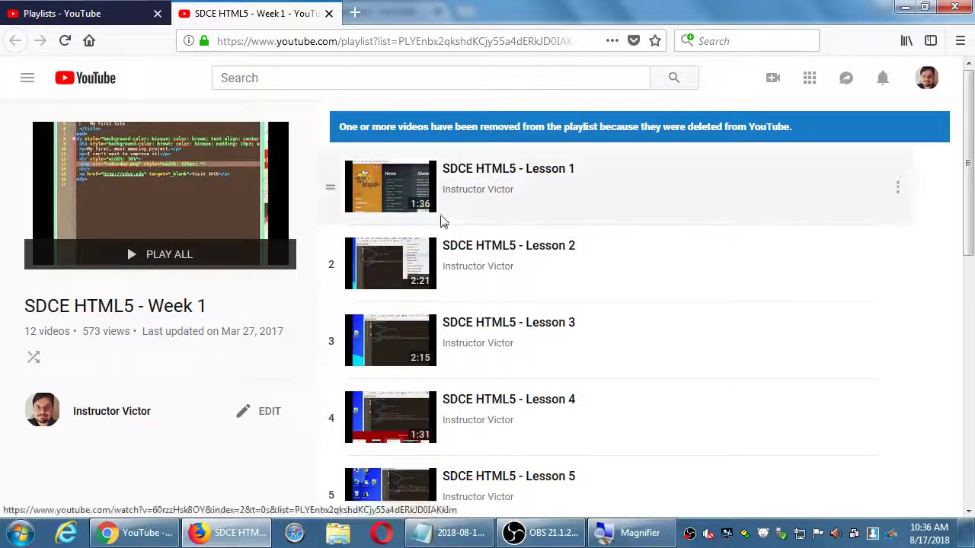
click(488, 176)
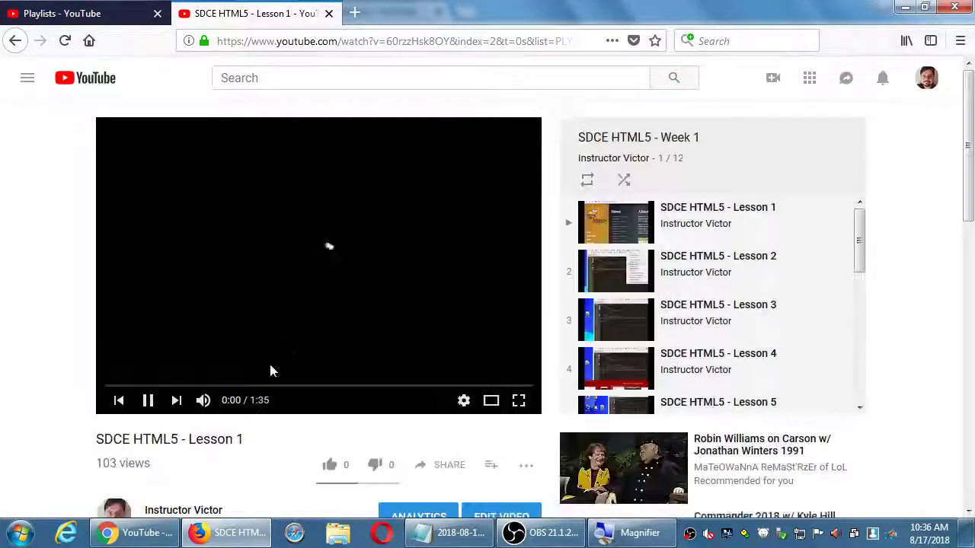
scroll(240, 432, down, 3)
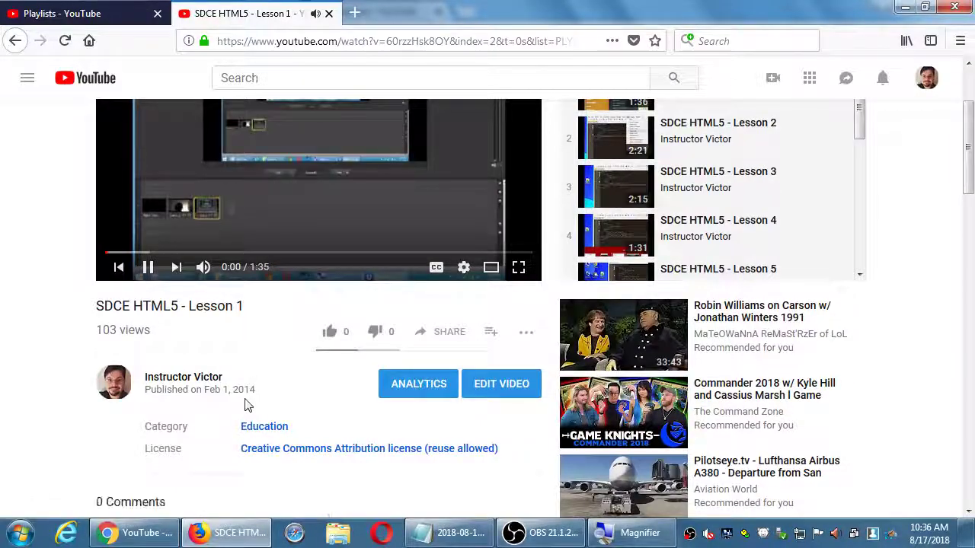
click(148, 267)
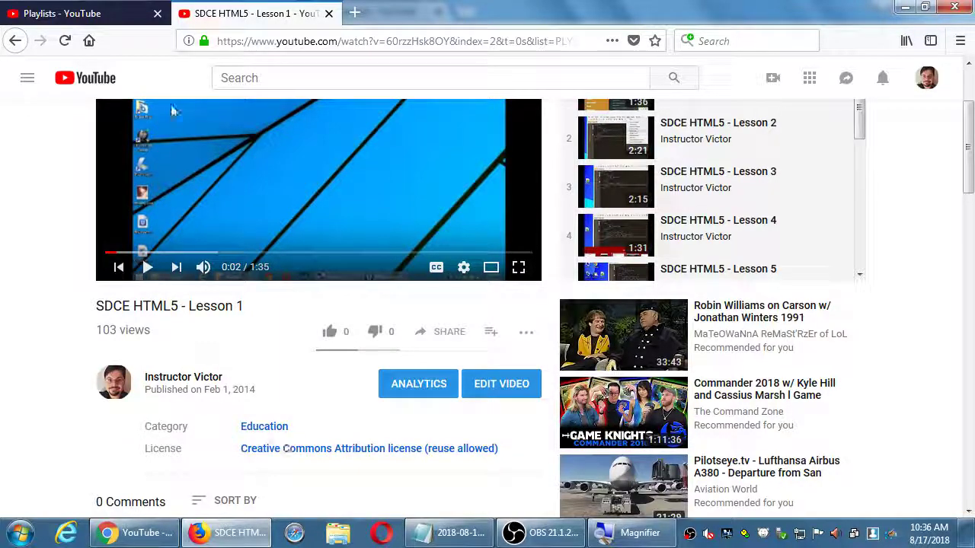
Return to Creator Studio, open the channel's list of videos and sort it by Most viewed.
click(109, 19)
scroll(231, 375, up, 3)
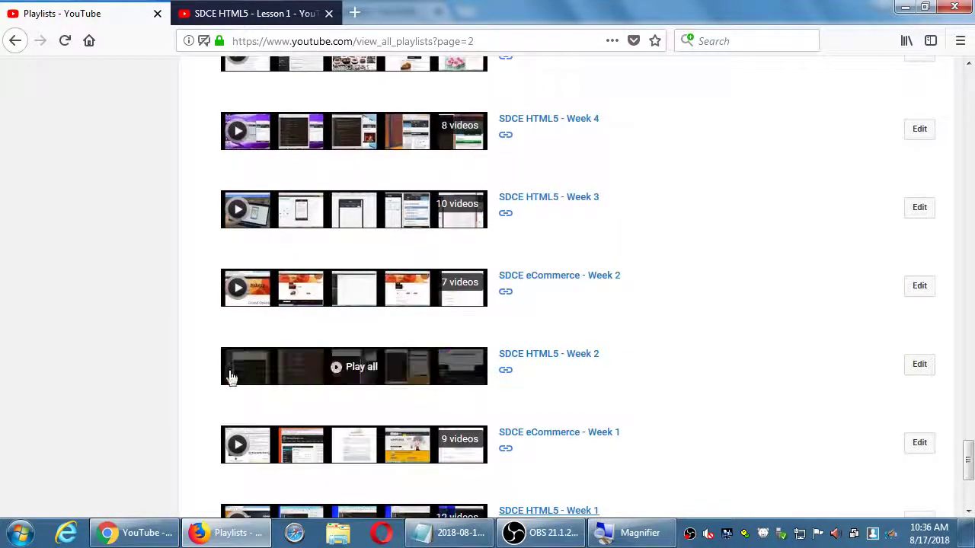
scroll(202, 367, up, 10)
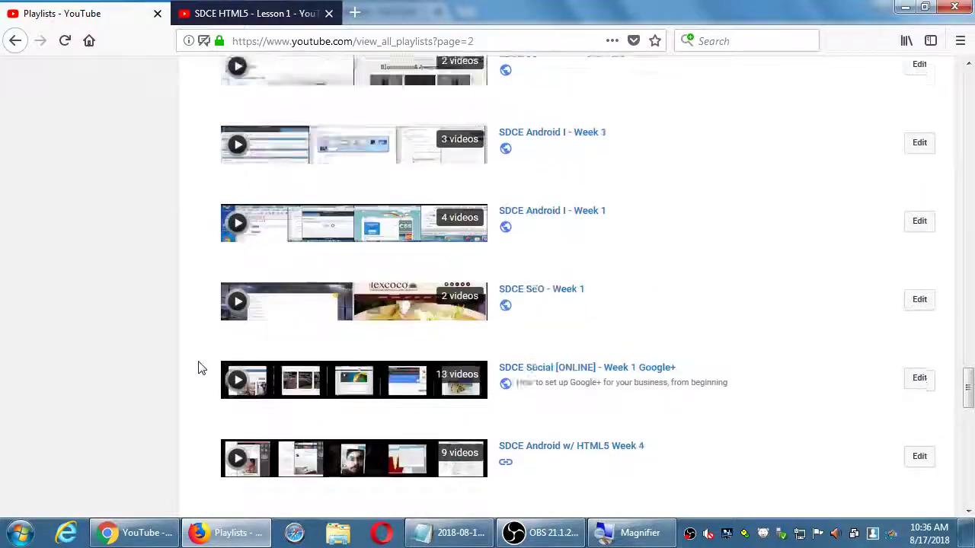
scroll(200, 368, up, 15)
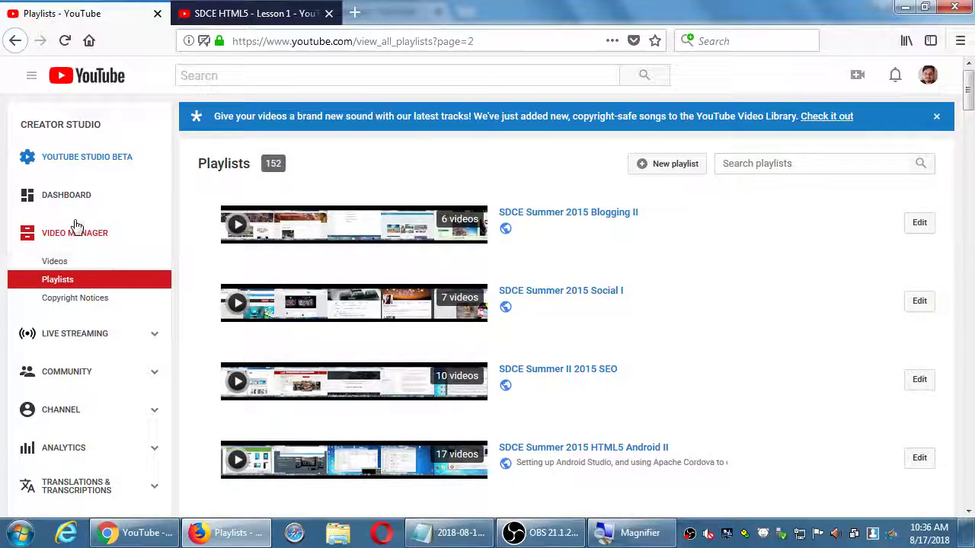
click(69, 263)
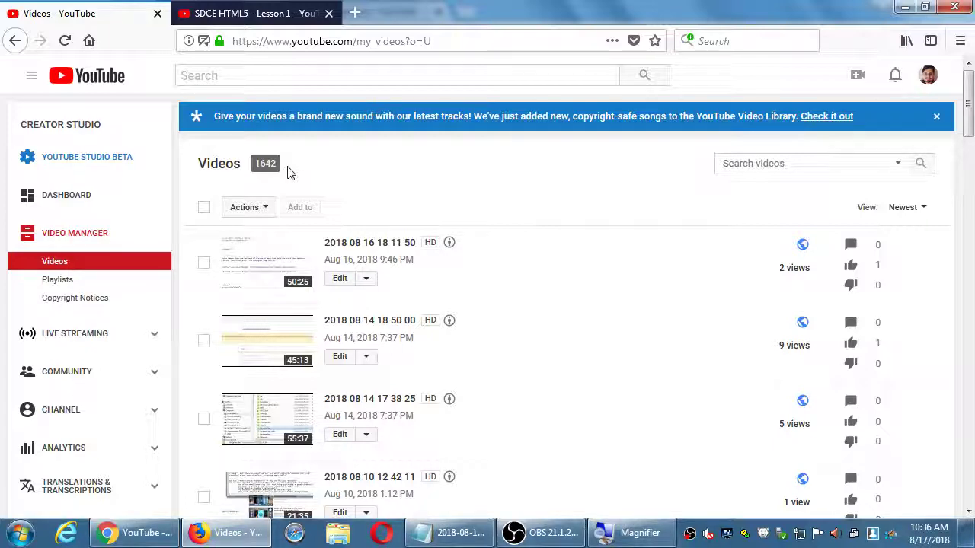
scroll(602, 283, down, 5)
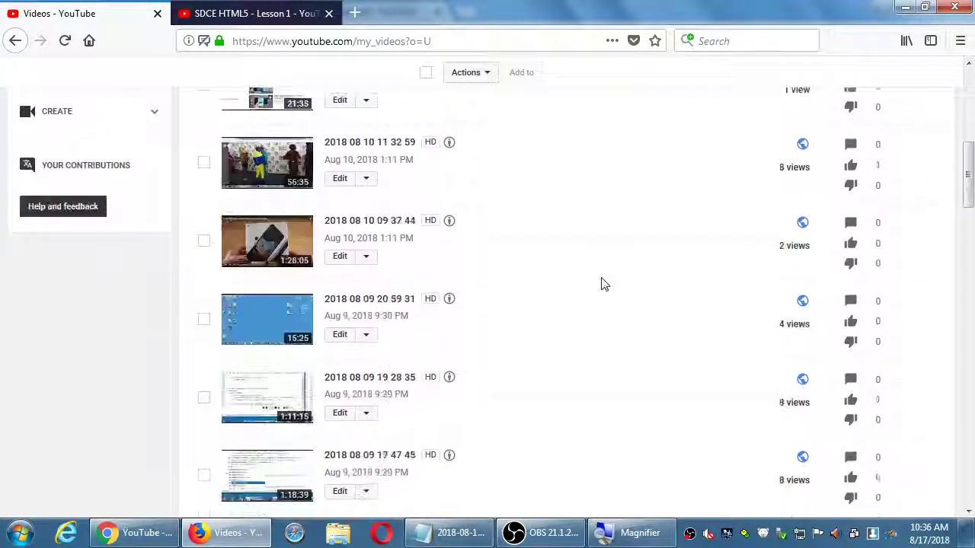
scroll(602, 283, up, 4)
scroll(602, 284, up, 1)
click(905, 207)
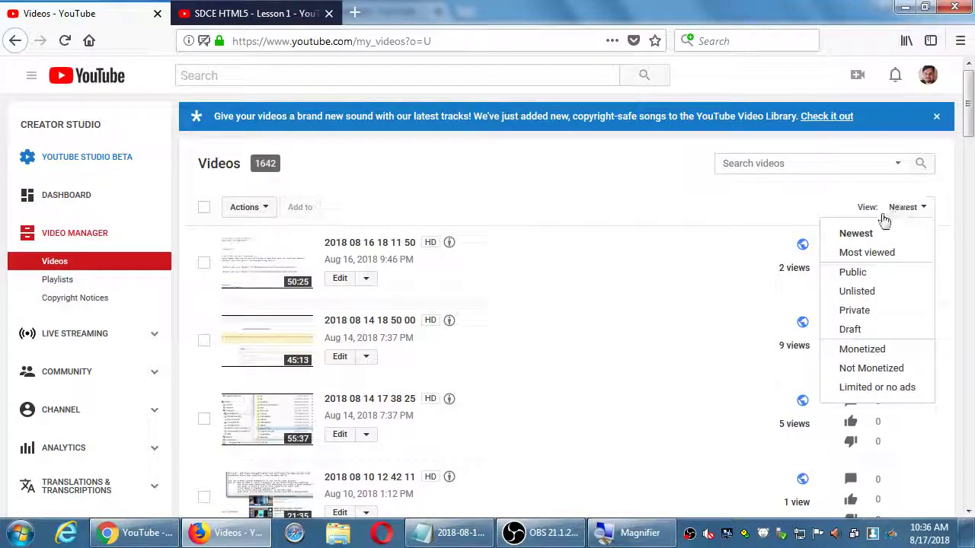
click(866, 252)
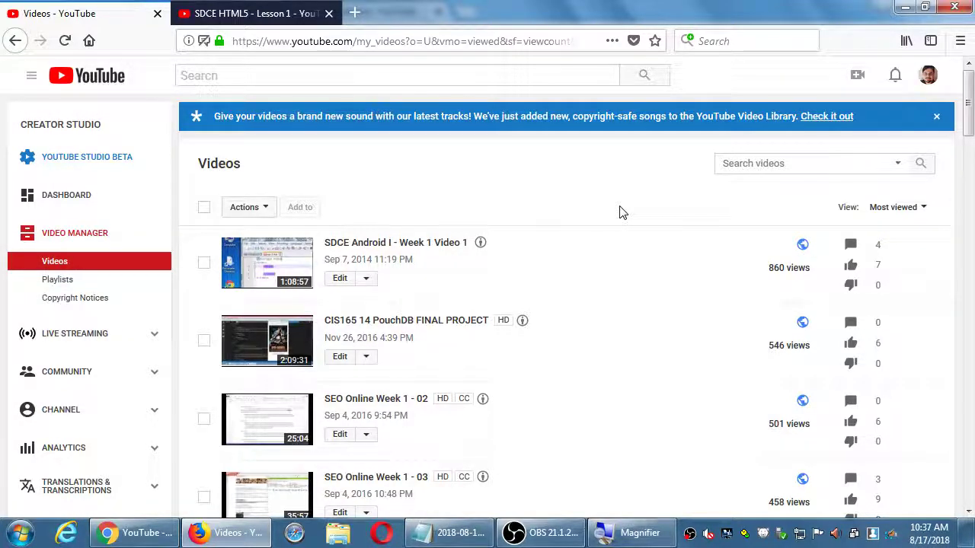
Replace the path after youtube.com/ in the page address with the channel's custom name followed by /Playlists, without loading it.
key(ctrl+l)
key(Left)
key(ctrl+Right)
key(ctrl+Right)
key(ctrl+Right)
key(ctrl+Right)
key(shift+End)
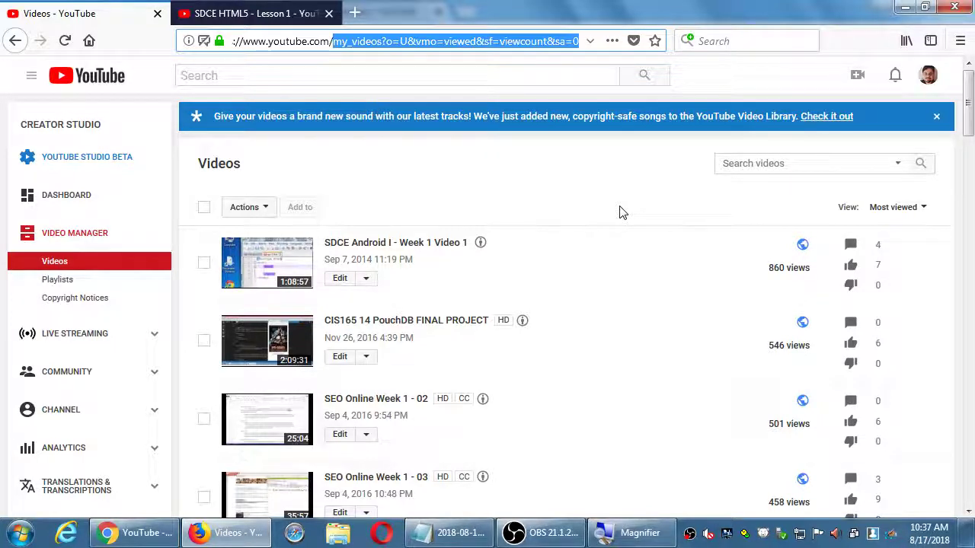
key(super+plus)
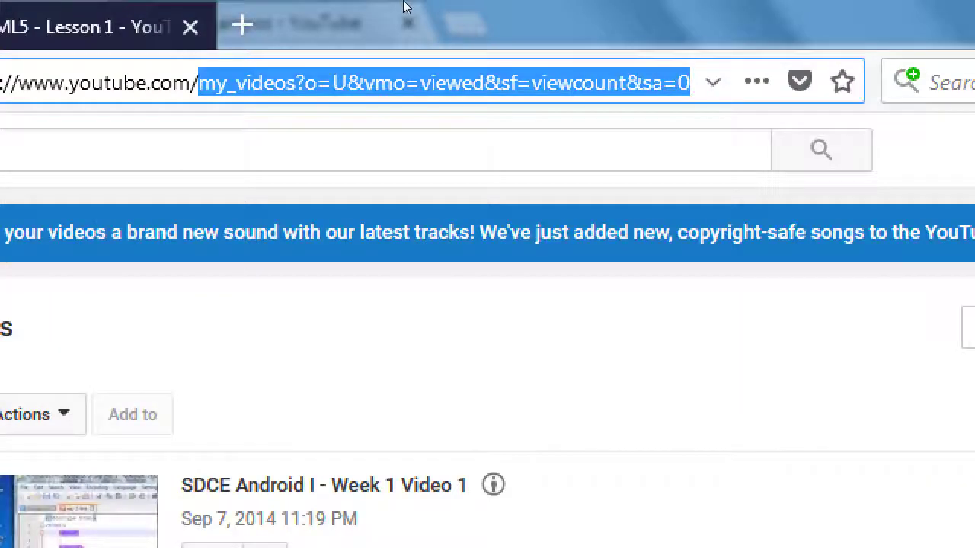
text(lnstrict)
key(BackSpace)
key(BackSpace)
key(BackSpace)
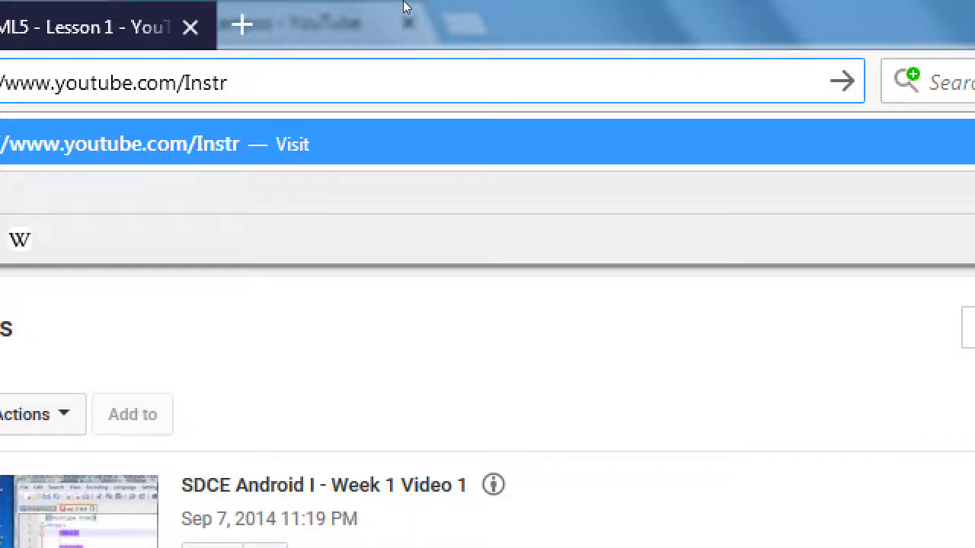
text(uctorVictorC)
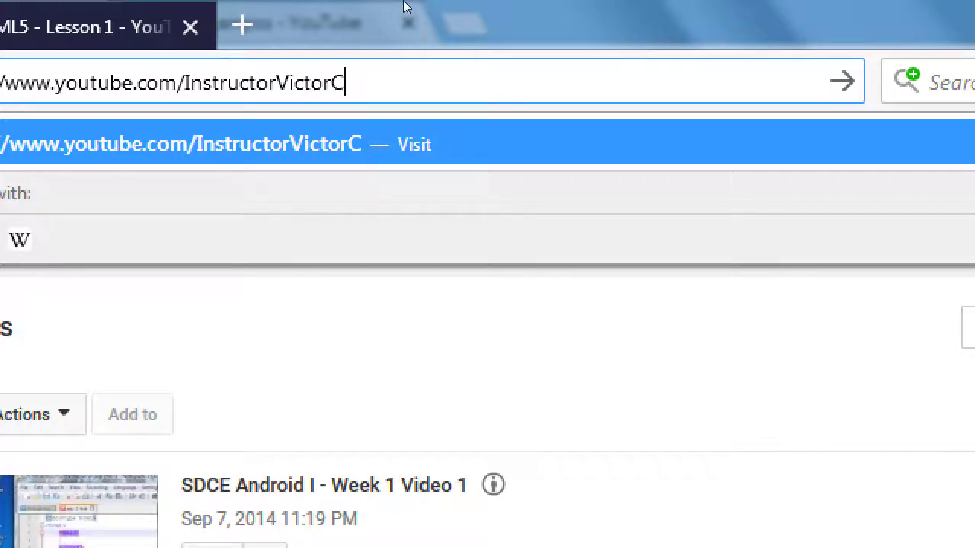
text(/Playlists)
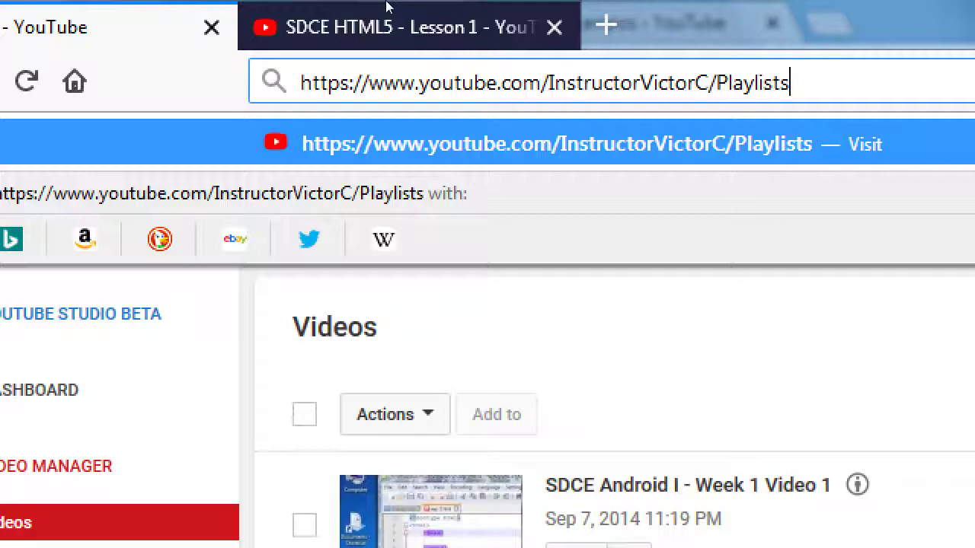
key(super+minus)
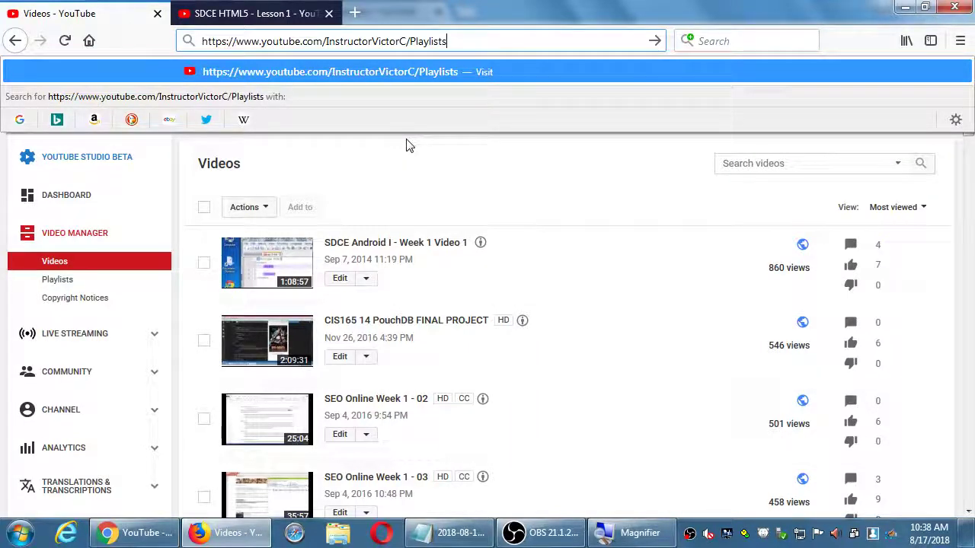
Switch to Chrome and open the instructor channel's public page by its custom YouTube address in an incognito window.
right_click(158, 526)
key(Escape)
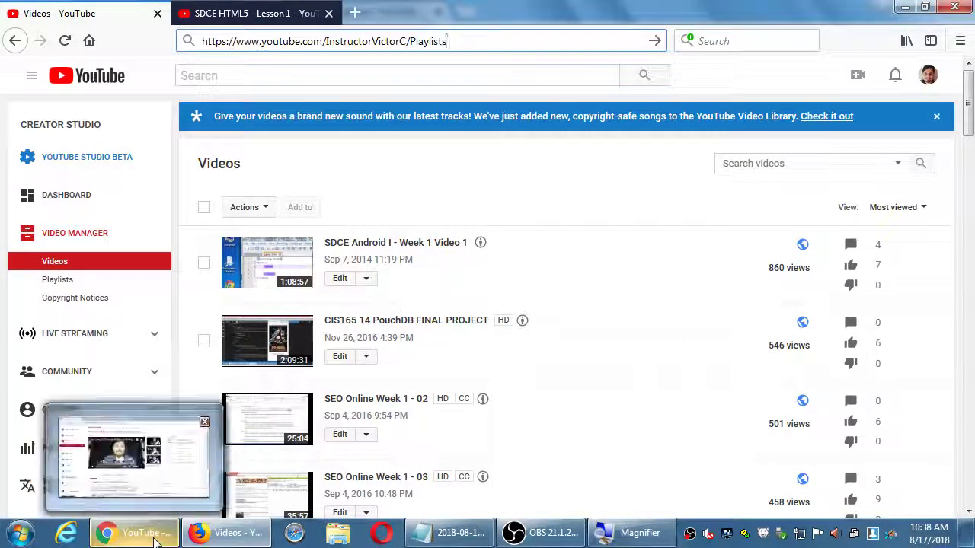
click(154, 539)
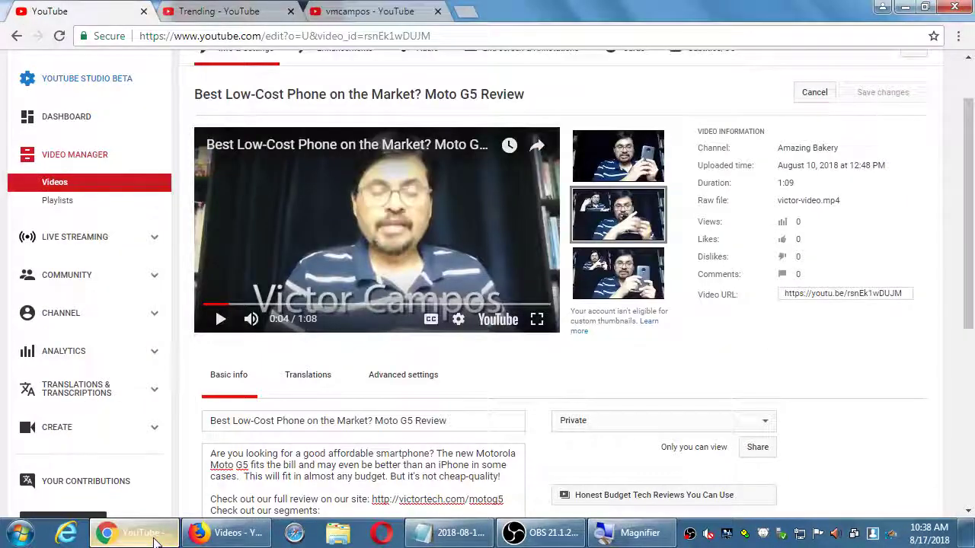
key(ctrl+shift+n)
text(youtube.com)
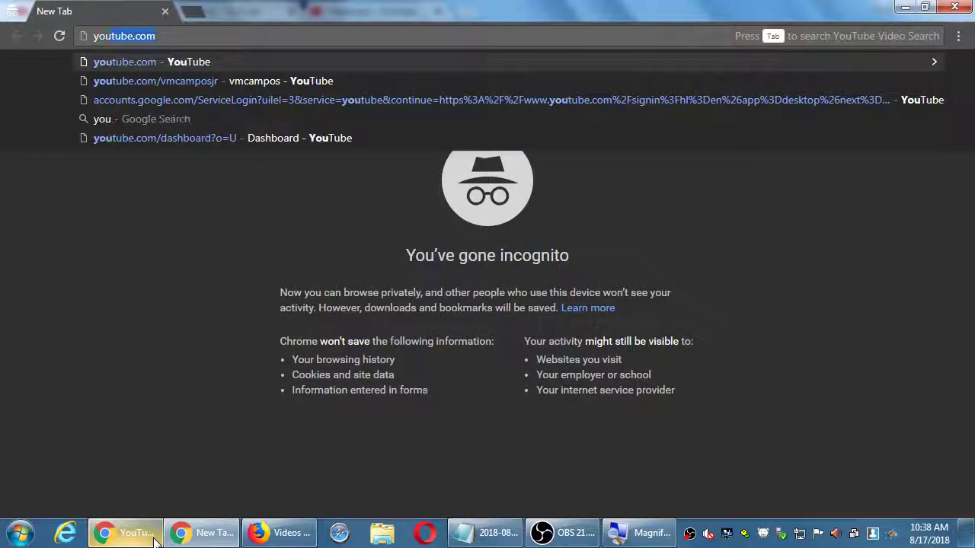
text(/instructorvictorc)
key(Return)
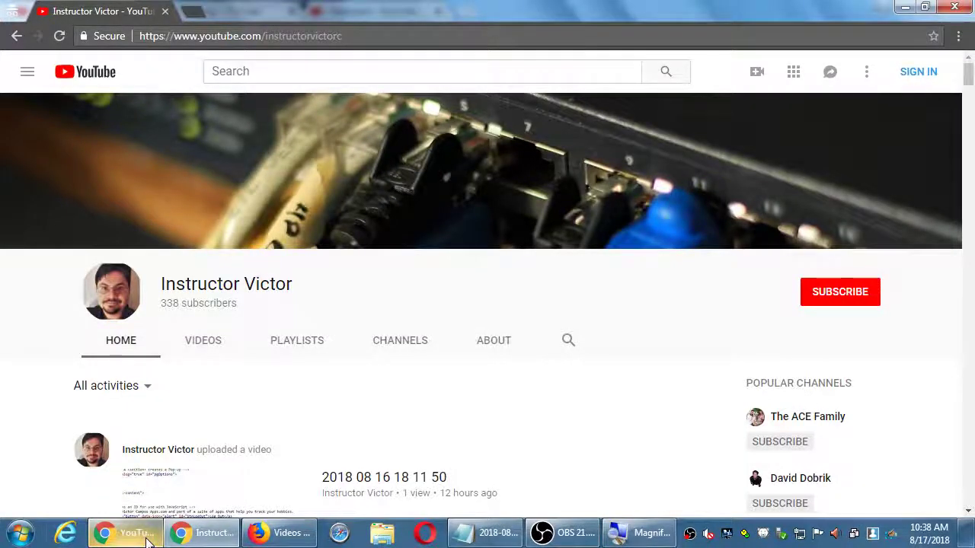
Open the instructor channel's playlists, play SDCE Summer 2018 Social III and look over its video list and details.
click(301, 342)
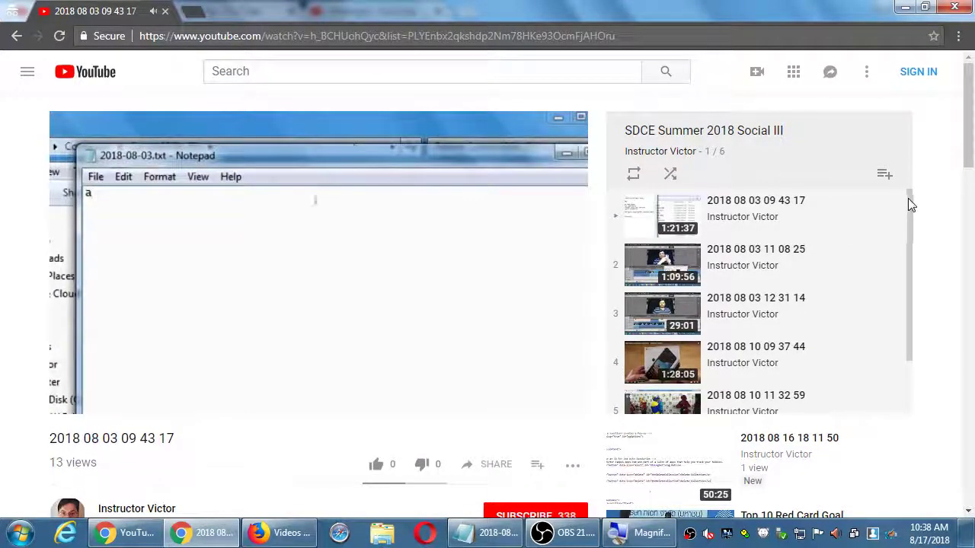
drag(908, 198, 919, 216)
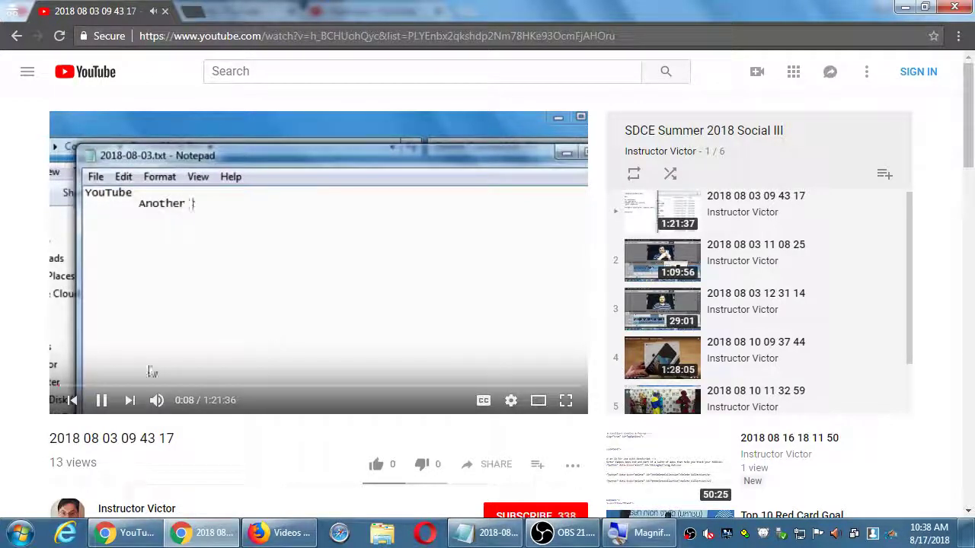
scroll(4, 369, down, 2)
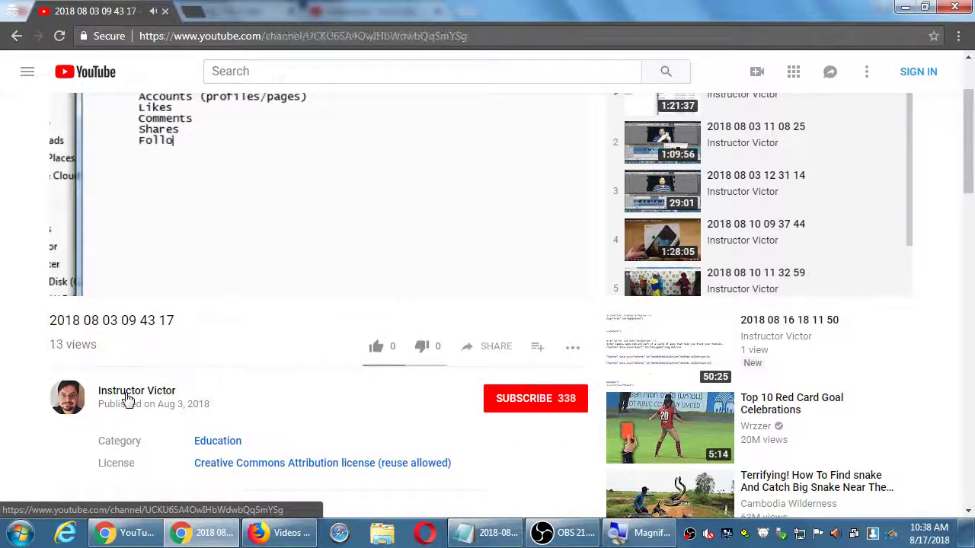
Go back to the instructor's channel page from the video and browse the full set of its created playlists.
click(127, 400)
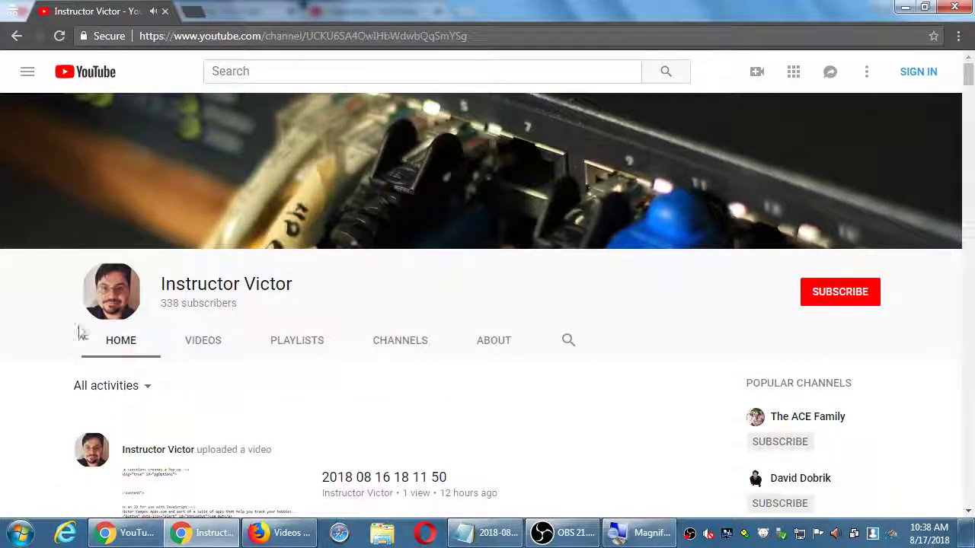
scroll(48, 364, down, 2)
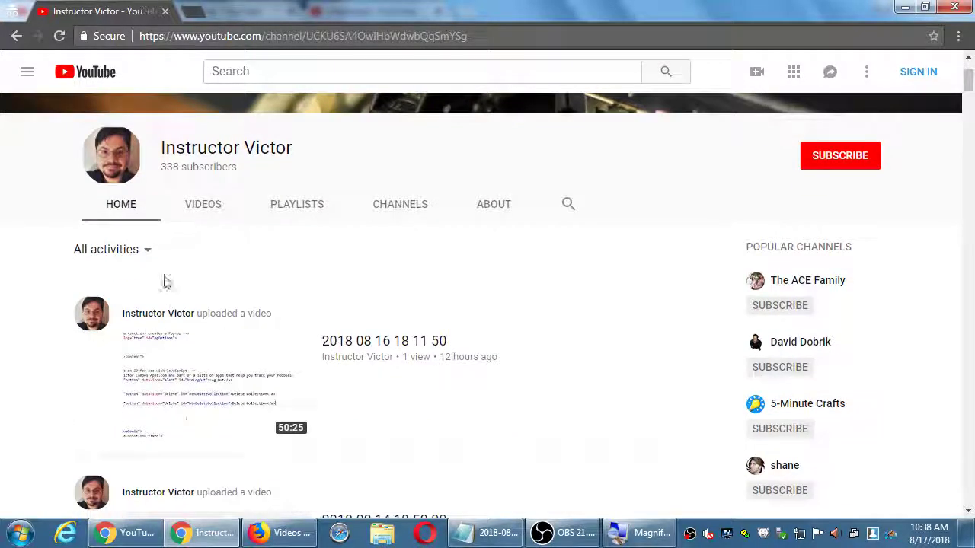
click(289, 220)
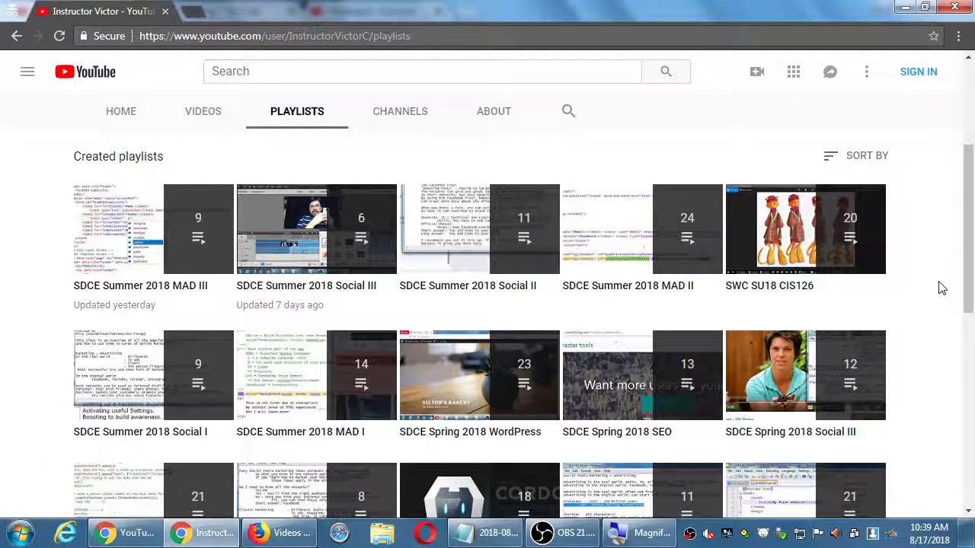
scroll(972, 293, down, 1)
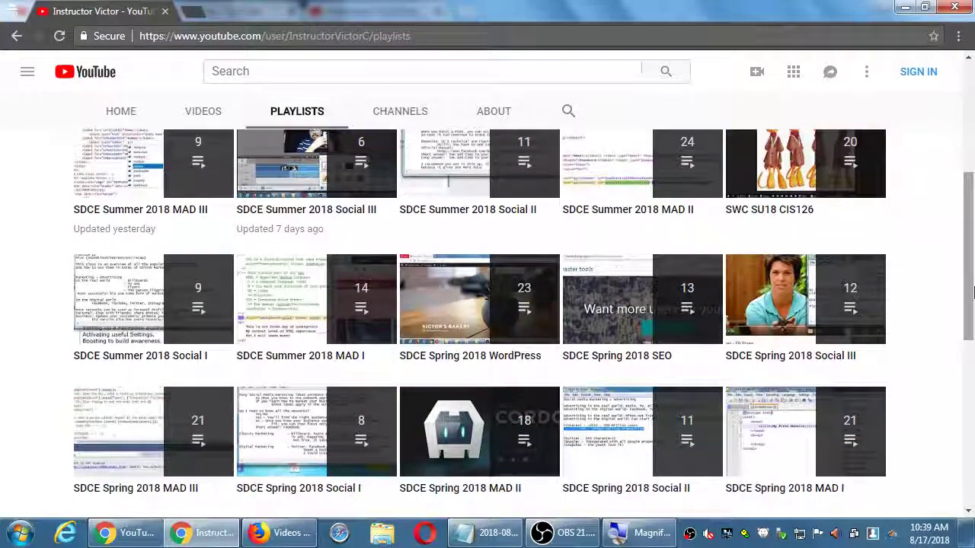
scroll(972, 293, down, 5)
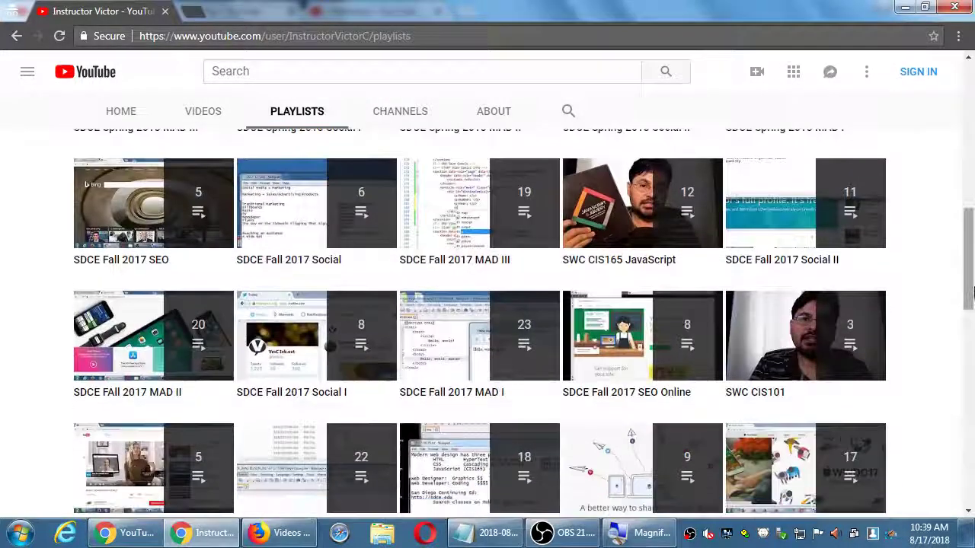
scroll(972, 293, down, 3)
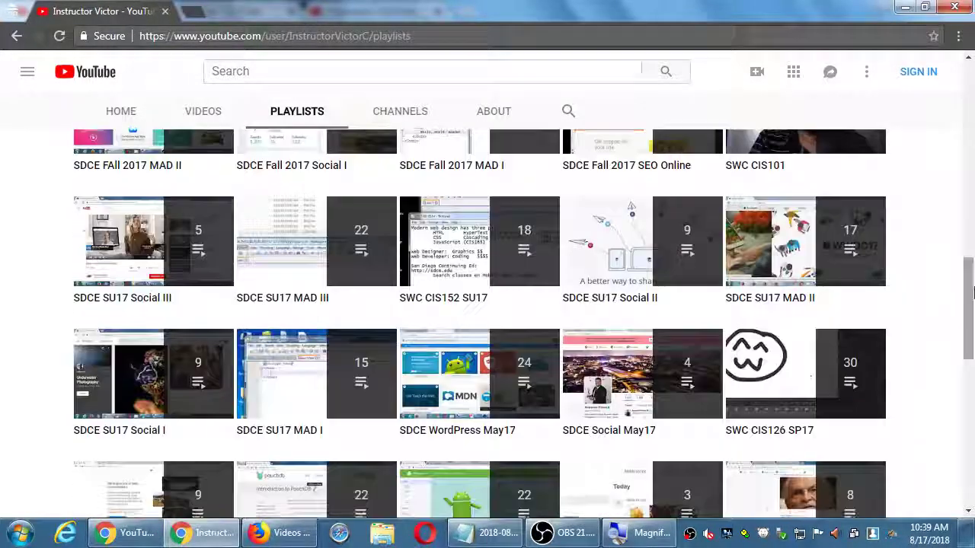
scroll(972, 293, up, 10)
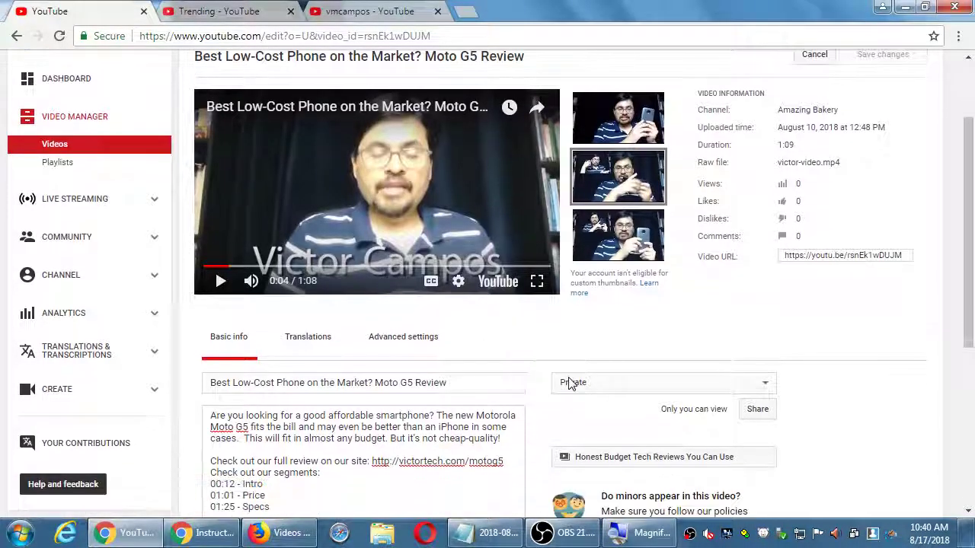
Switch to the other channel's playlists page, open the Magic Crack-a-Pack playlist, pause the video and look through the playlist's entries.
scroll(570, 383, down, 3)
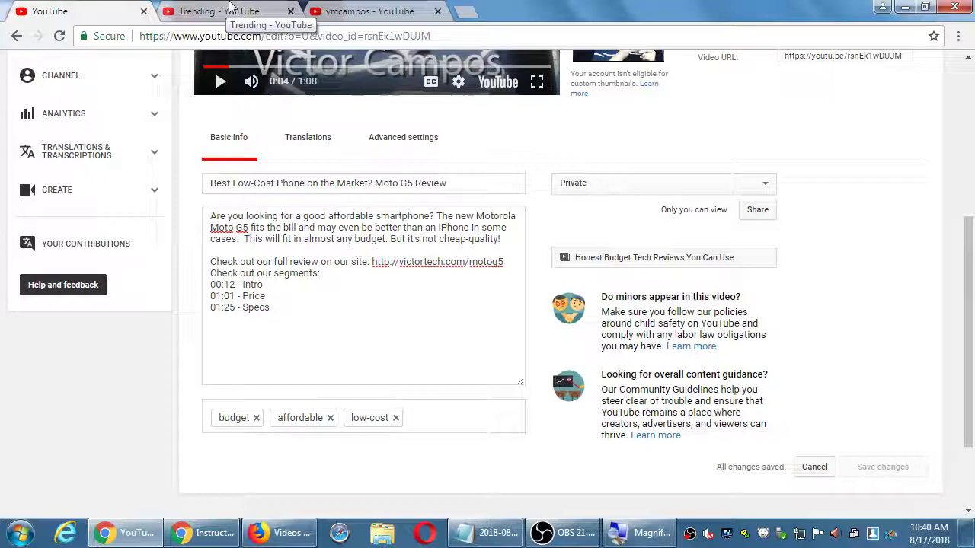
click(353, 11)
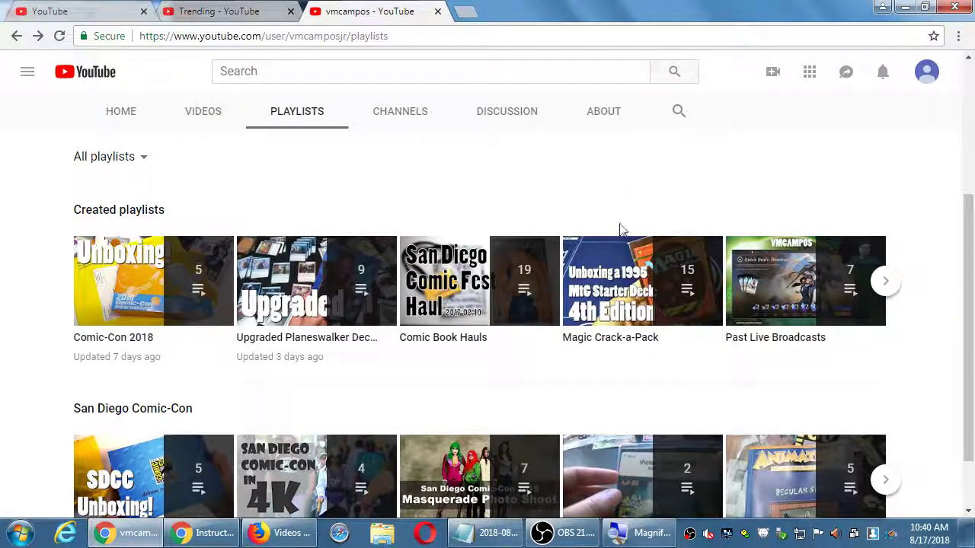
click(615, 347)
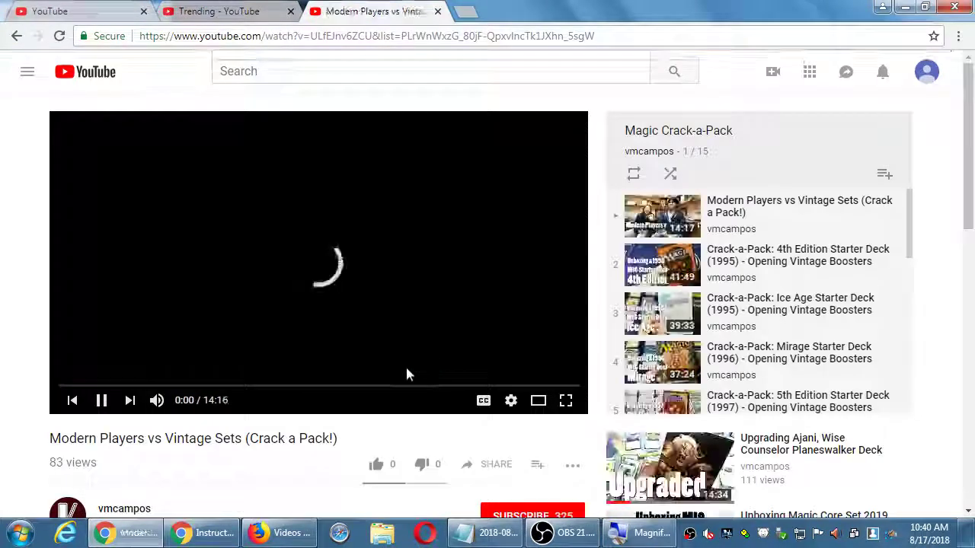
click(96, 403)
scroll(947, 188, down, 1)
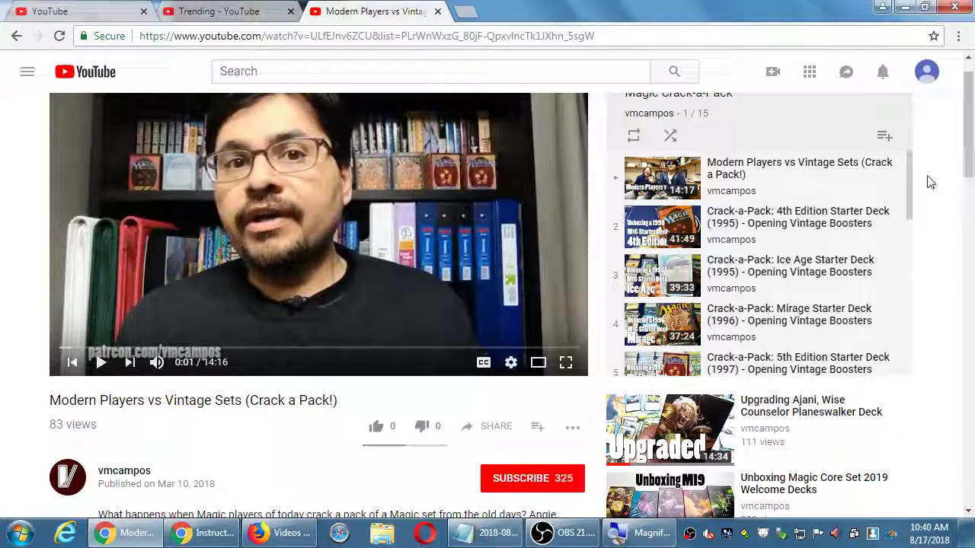
drag(909, 181, 904, 249)
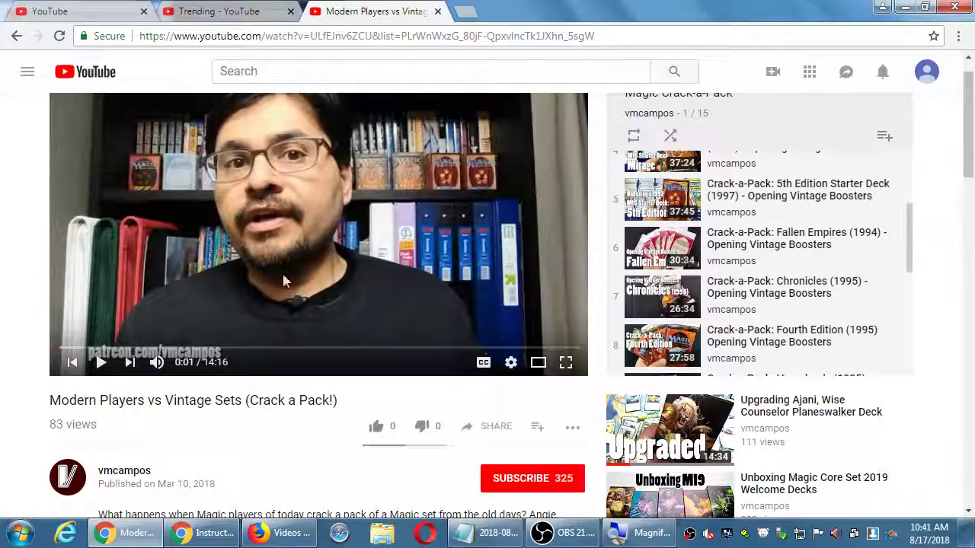
Compare the playlist page with the Moto G5 review's edit page and view the review's thumbnail options.
click(81, 12)
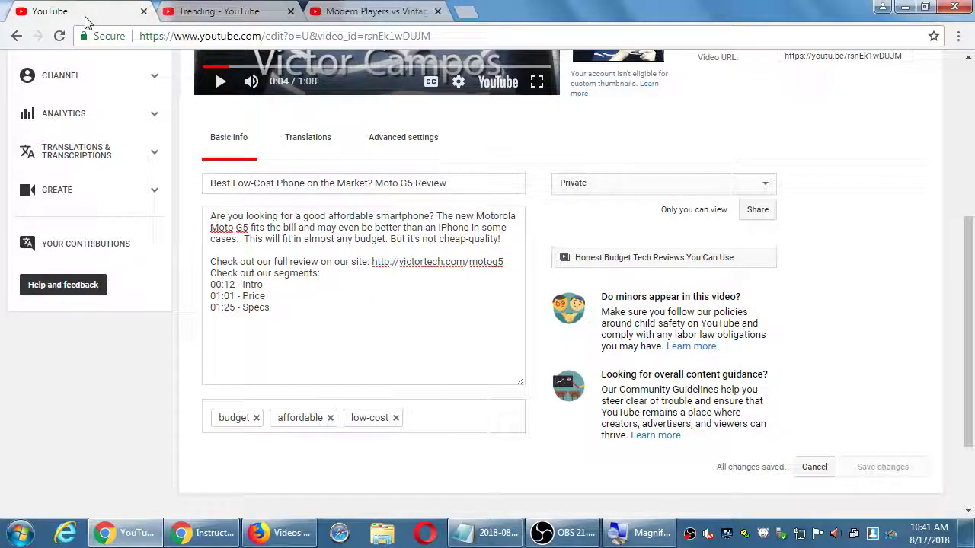
click(344, 11)
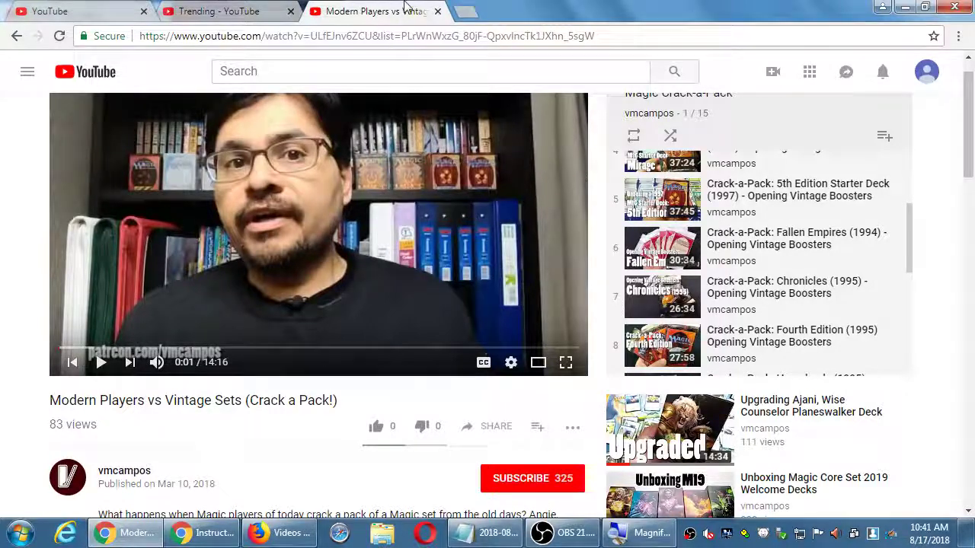
click(82, 12)
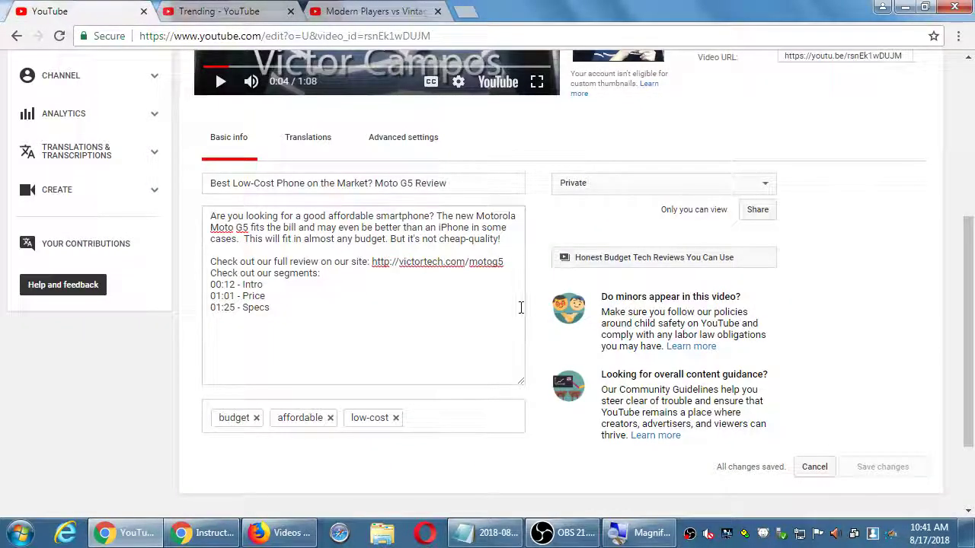
scroll(520, 307, up, 4)
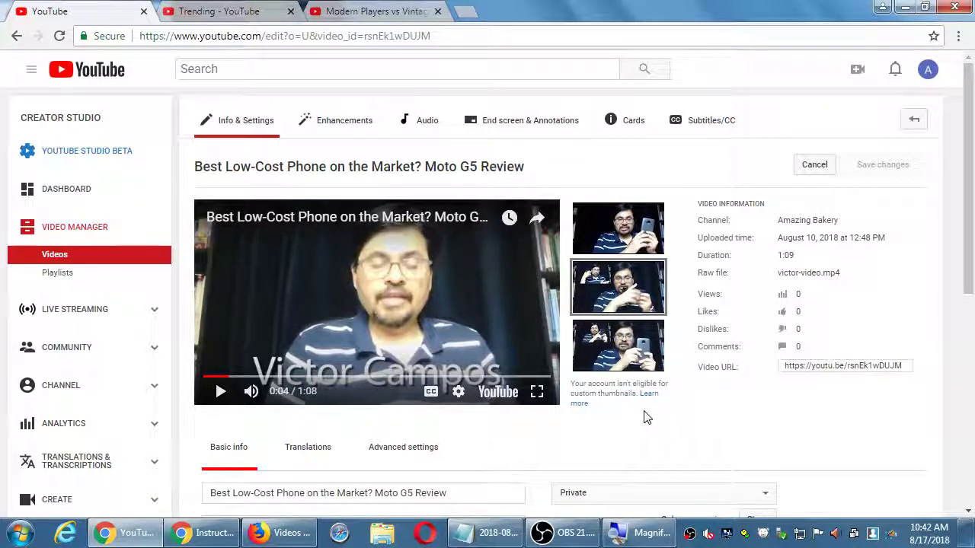
Return to the Magic Crack-a-Pack playlist and examine its video titles and thumbnails through to the last entry.
click(357, 11)
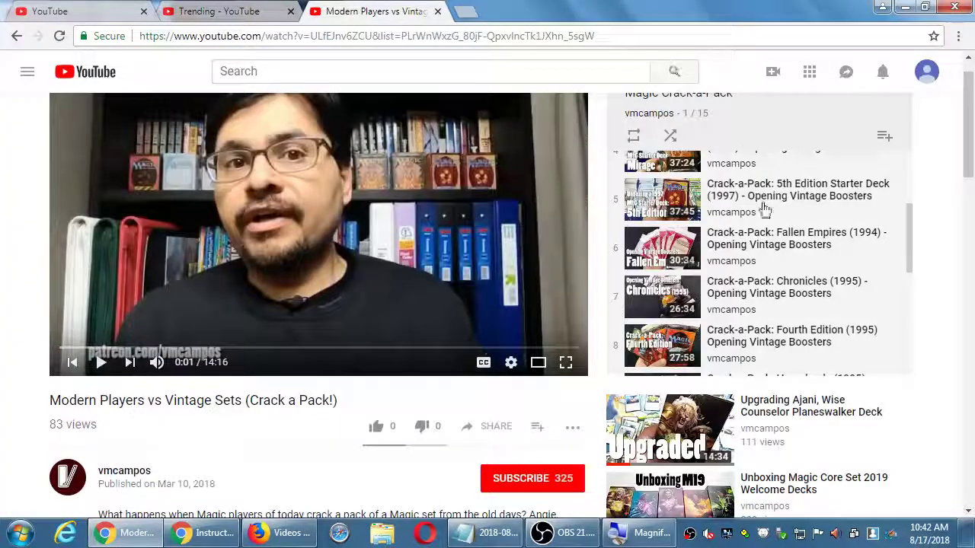
scroll(924, 271, up, 1)
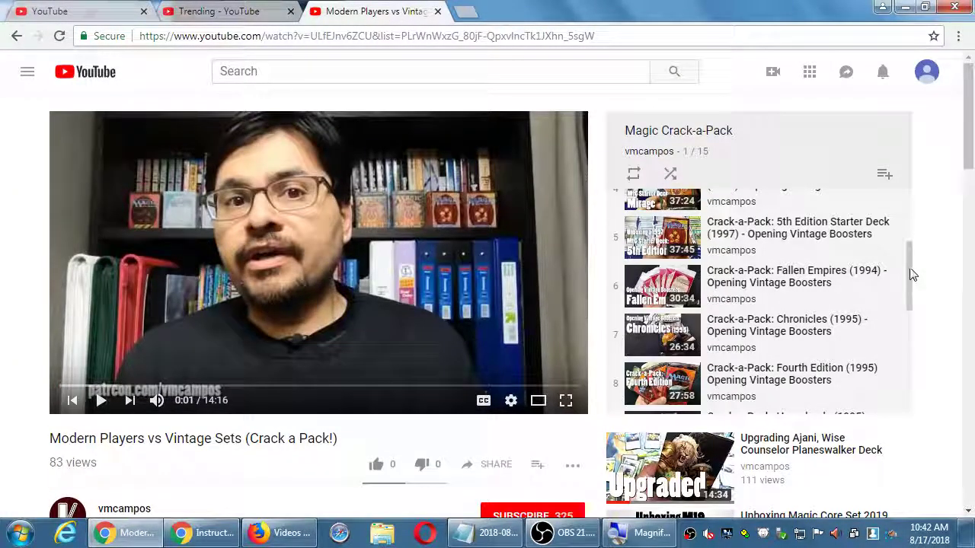
drag(910, 271, 902, 311)
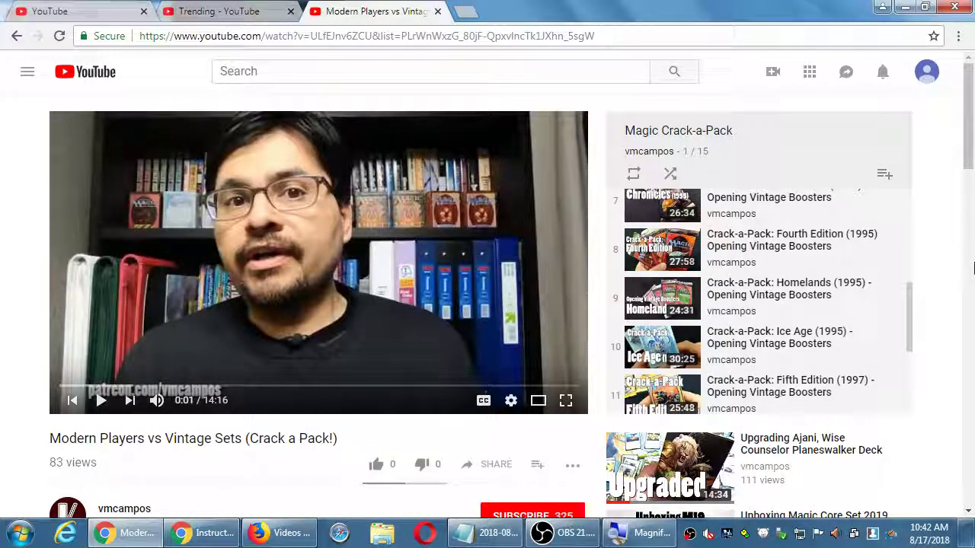
scroll(834, 285, down, 3)
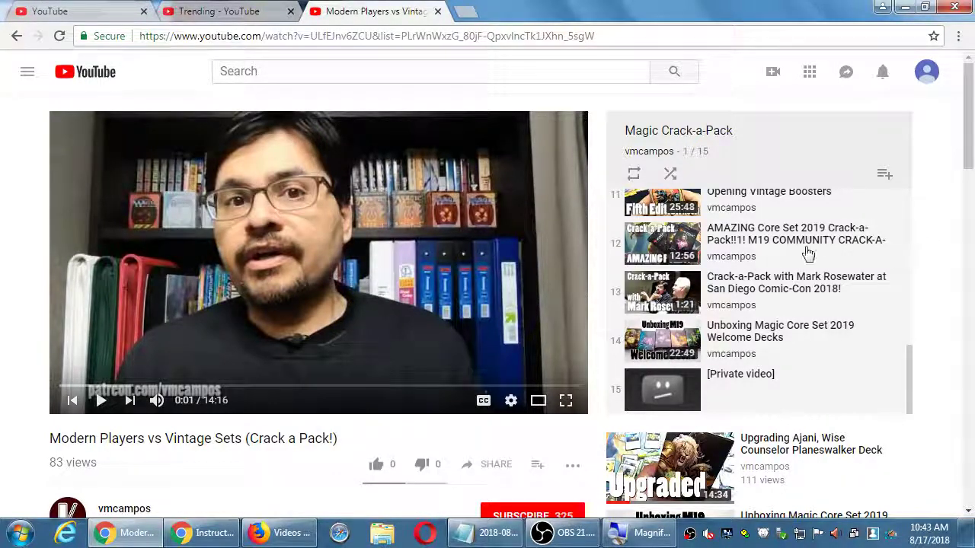
scroll(790, 263, up, 6)
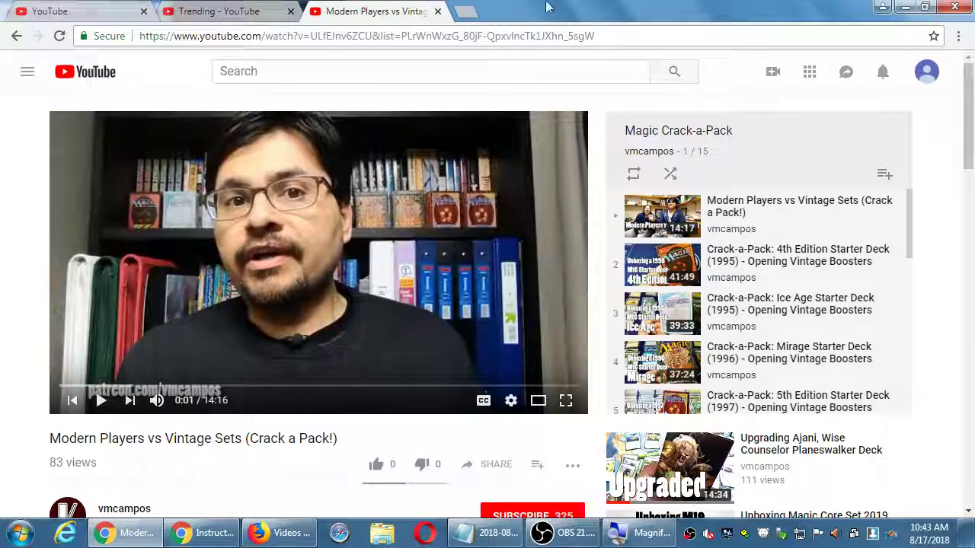
From Creator Studio, open the channel's Status and Features page in a new tab and examine the verification option and feature eligibility.
click(38, 11)
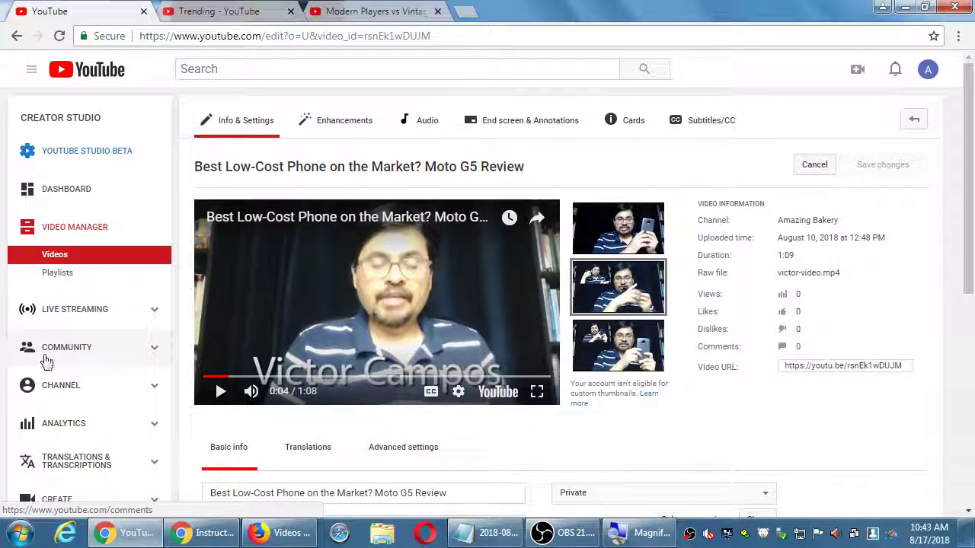
middle_click(54, 385)
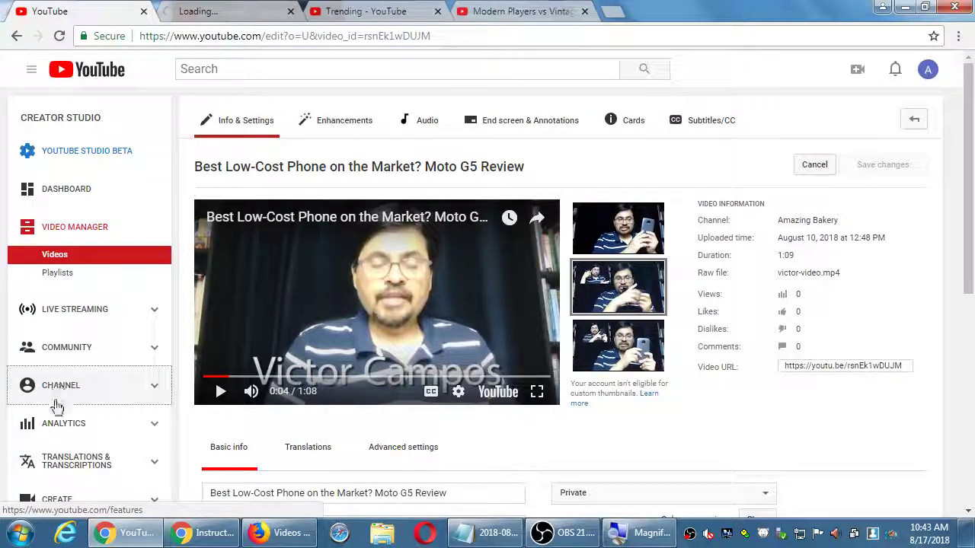
click(195, 15)
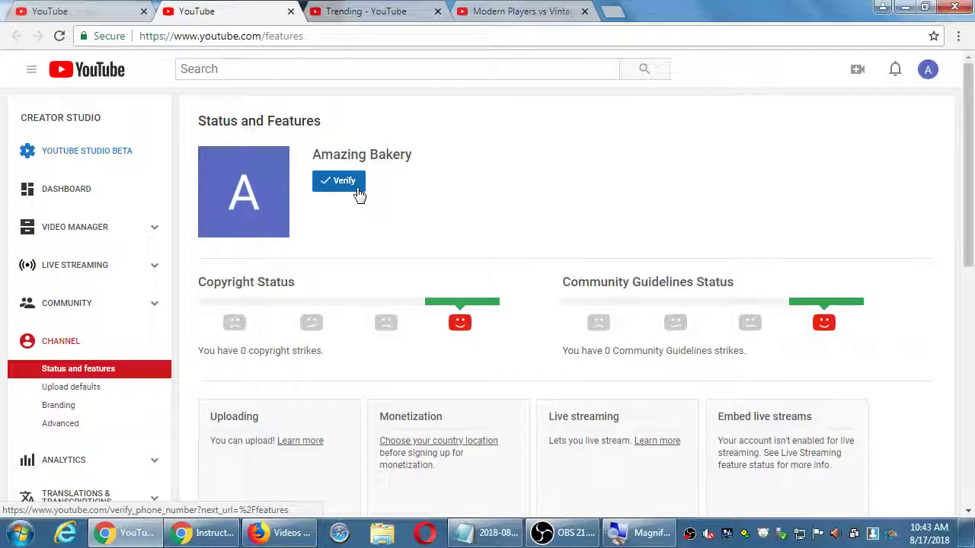
scroll(337, 221, down, 5)
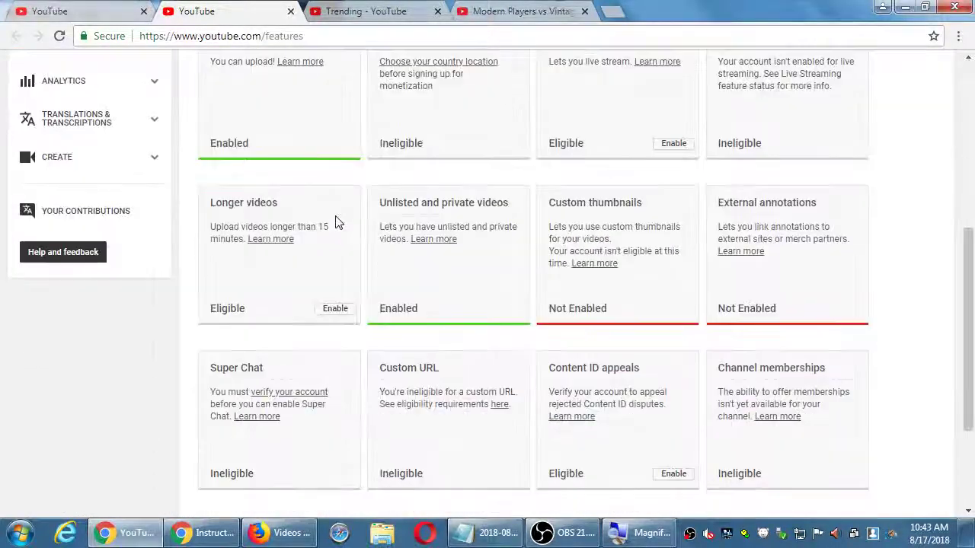
scroll(338, 222, down, 2)
scroll(337, 221, up, 6)
scroll(337, 222, up, 2)
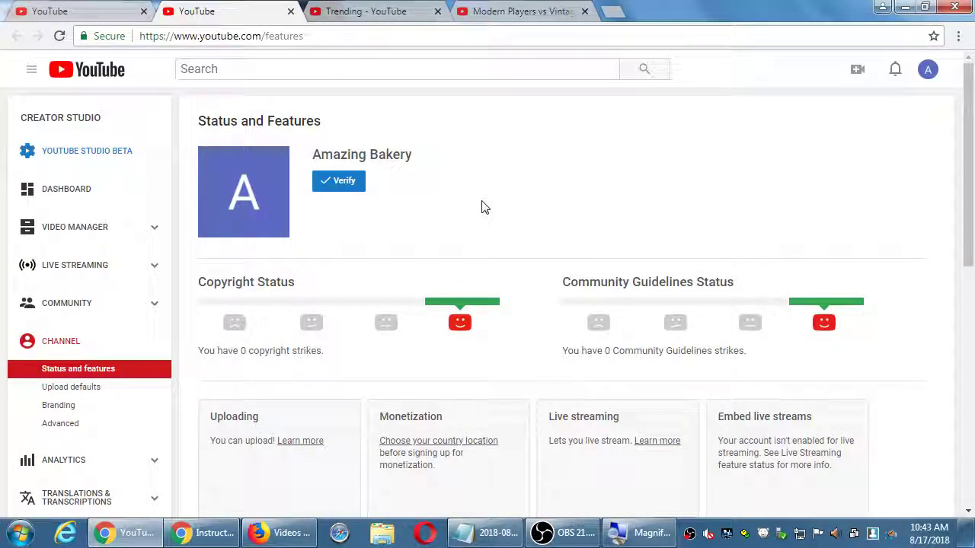
Switch to the Notepad notes, add the heading "Craft a Custom Thumbnail" below the playlist tips and start a separate line with "(verif".
click(504, 535)
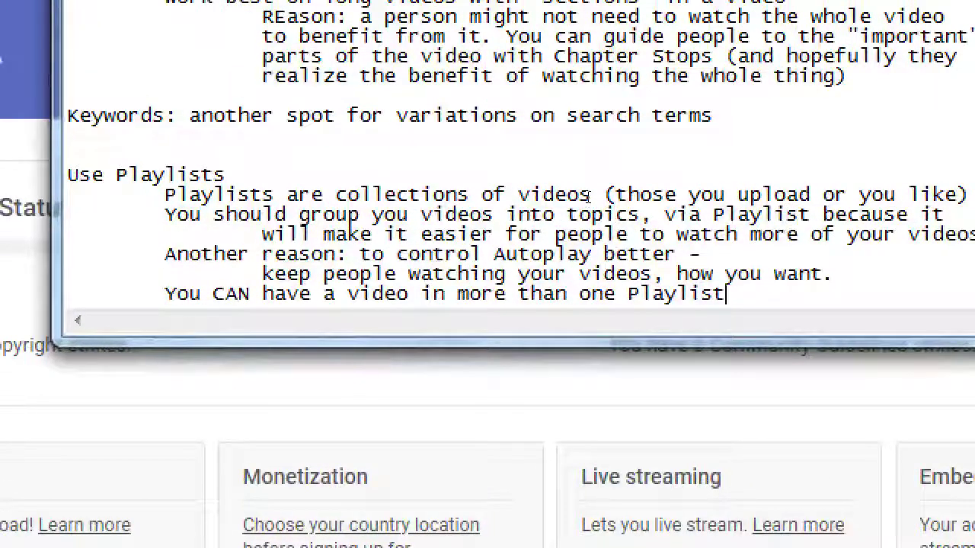
key(Return)
key(Return)
text(Craft a Cu)
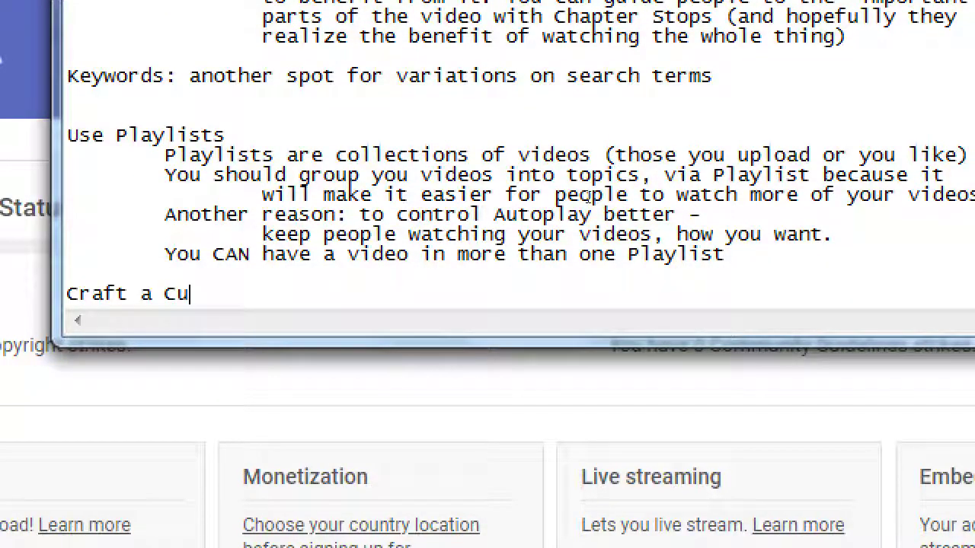
text(stom Thumbna)
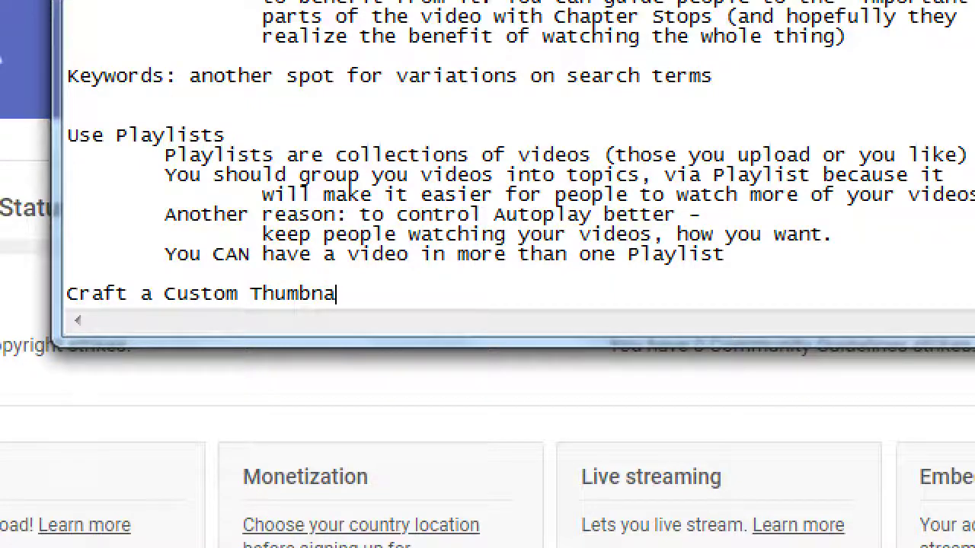
text(il)
key(Return)
key(Return)
text((ver)
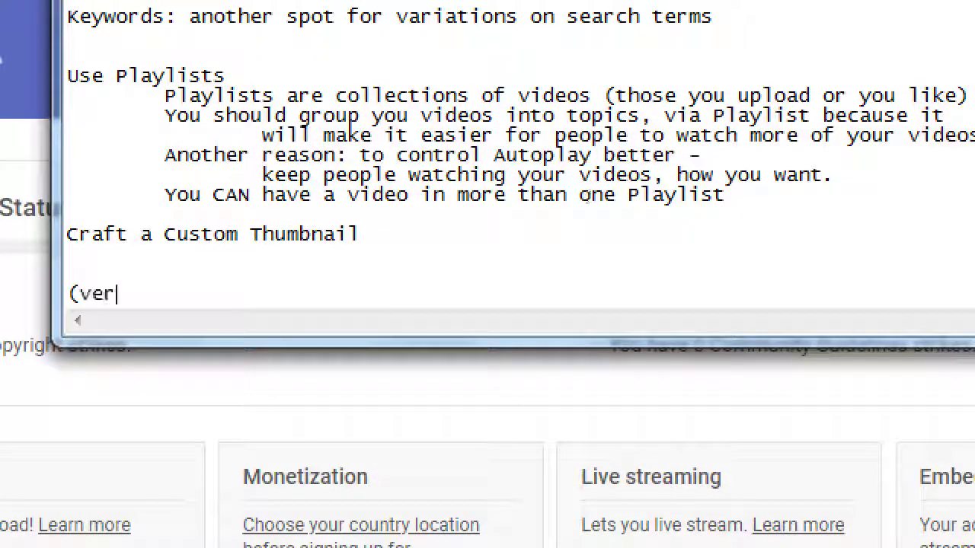
text(if)
Extend the "Craft a Custom Thumbnail" heading in the notes with "that catches attention.".
key(Up)
key(Up)
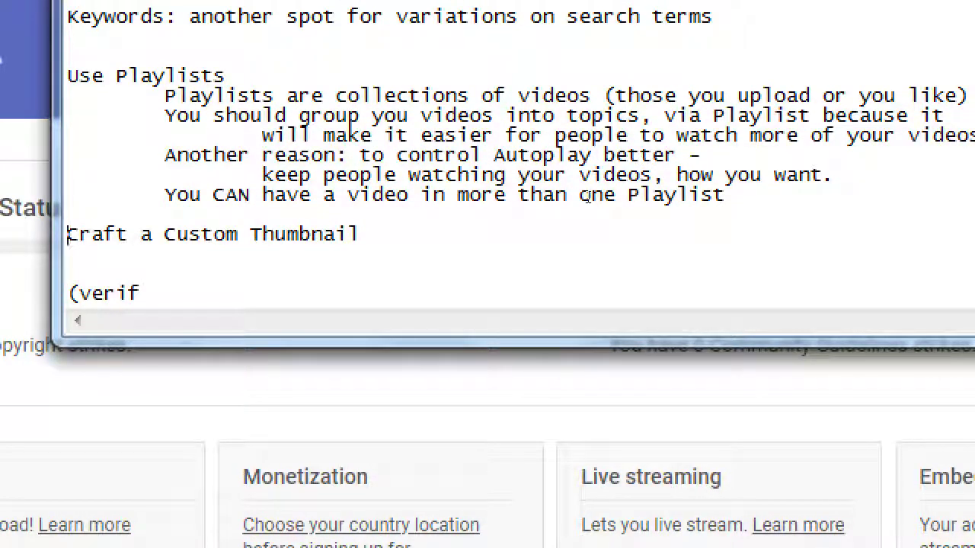
key(End)
text(that cat)
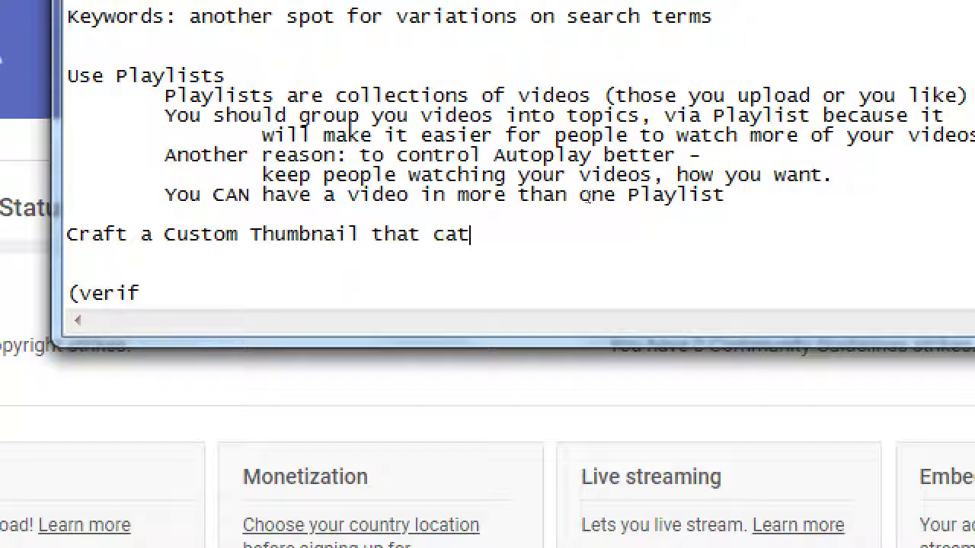
text(ches attention. )
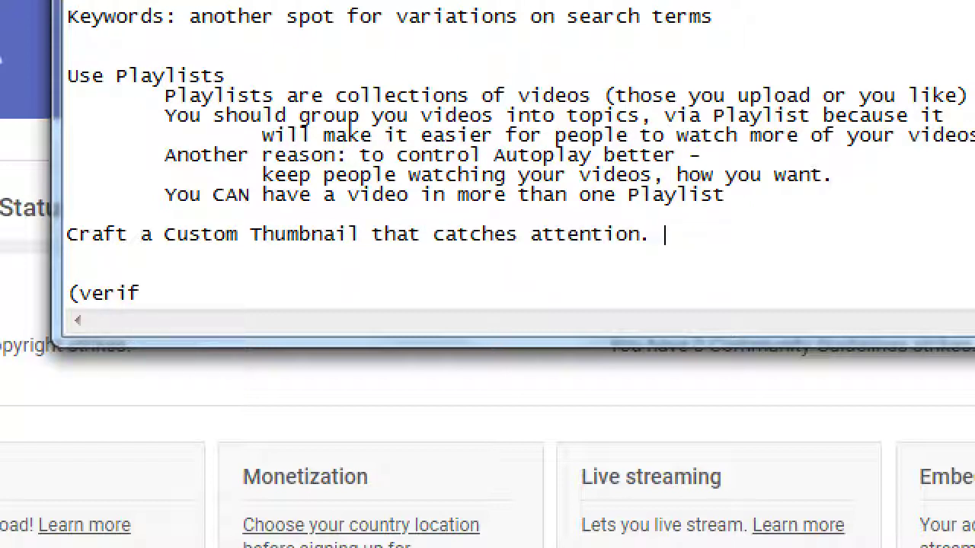
Continue the custom thumbnail tip with "But think of the various sizes it will exist in (so don't make it too cluttered).", wrapping before "various".
text(But think of the)
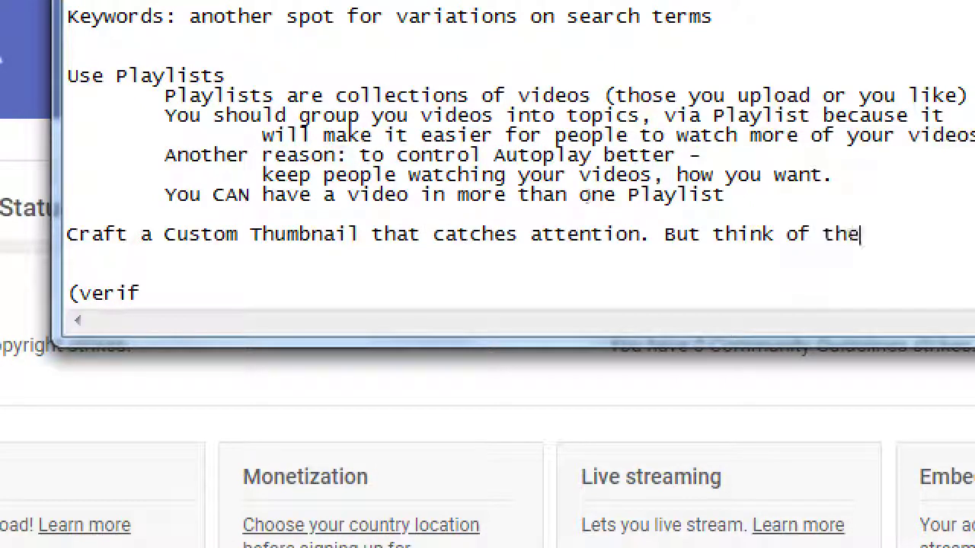
key(Return)
text(vde)
key(BackSpace)
key(BackSpace)
text(arious )
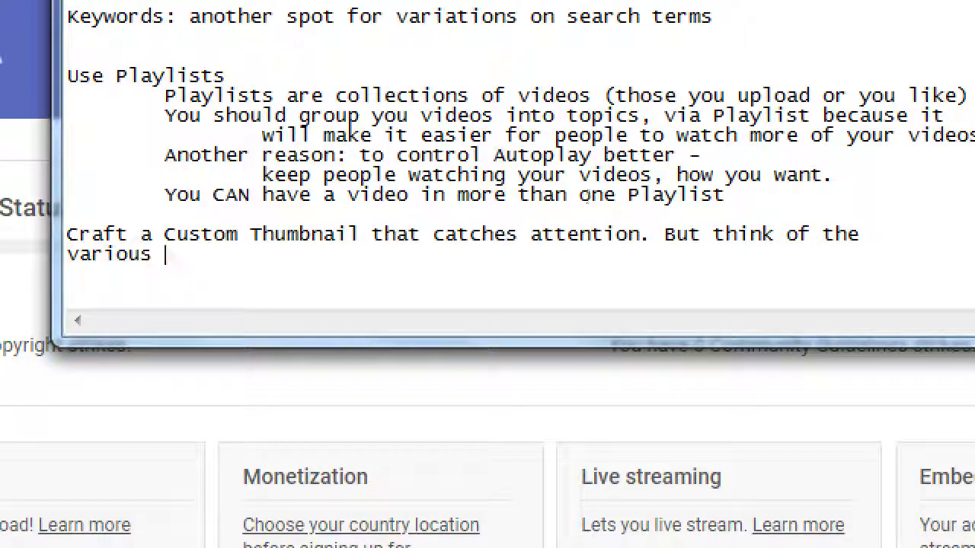
text(sizes it will ex)
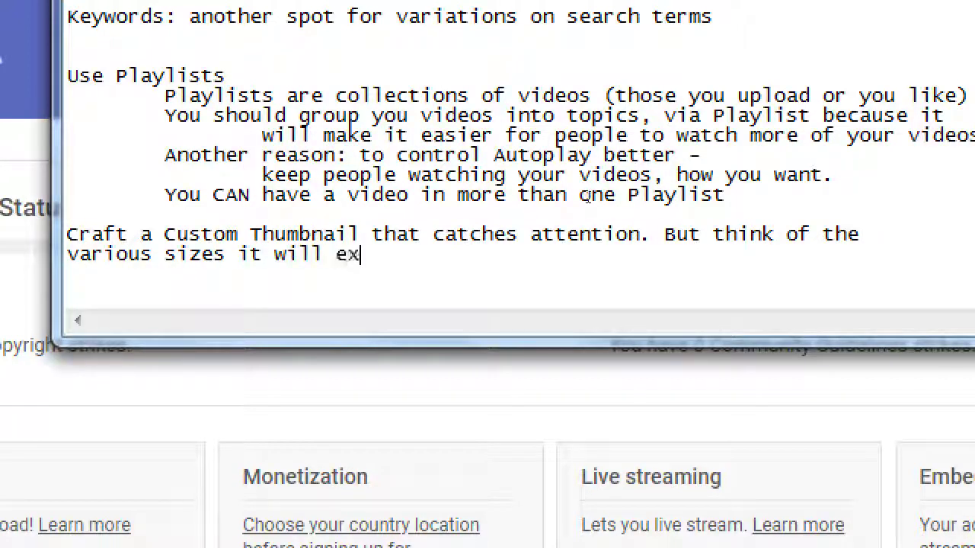
text(ist in (so )
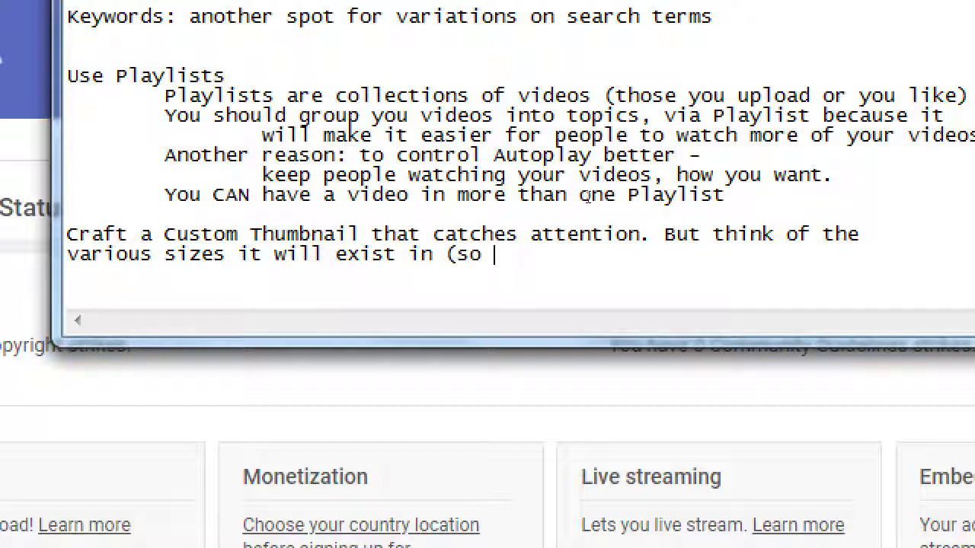
text(don't mak e)
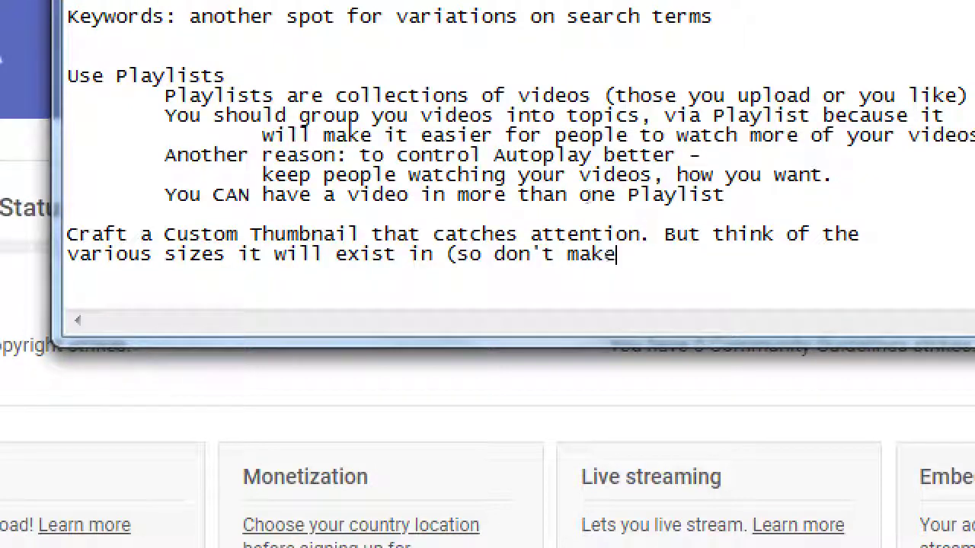
text( it too cluttere)
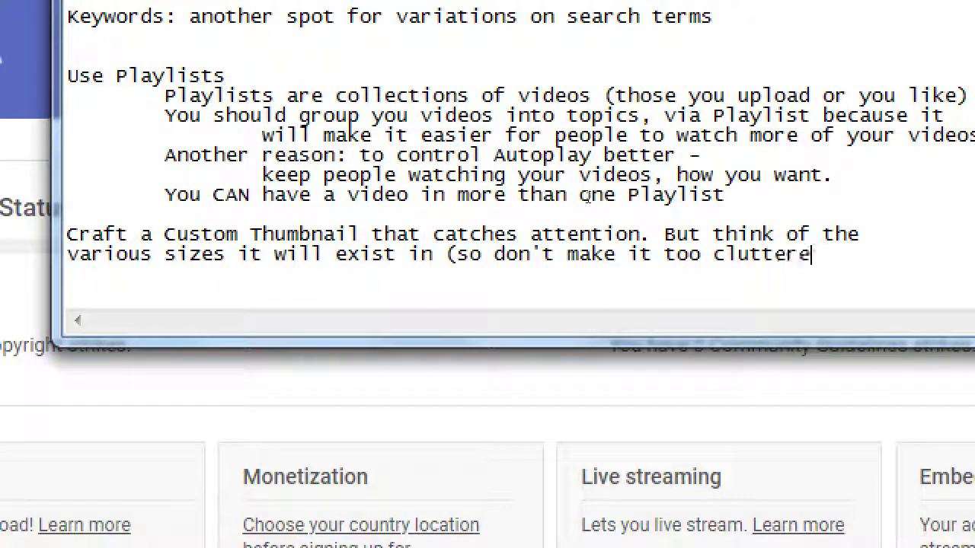
text(d).)
Add the line "You can only add Custom Thumbnails if you're Verified." beneath the thumbnail tip.
key(Return)
text(You can )
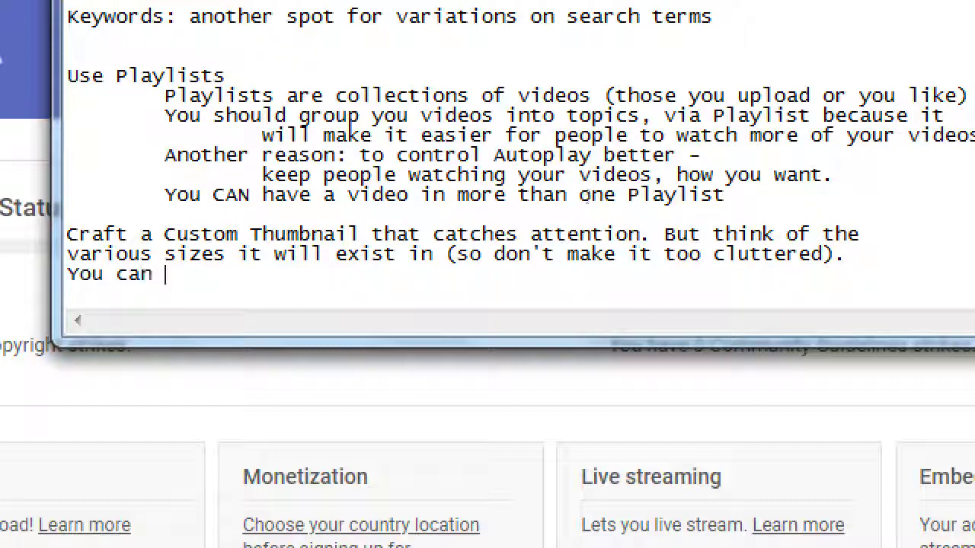
text(only )
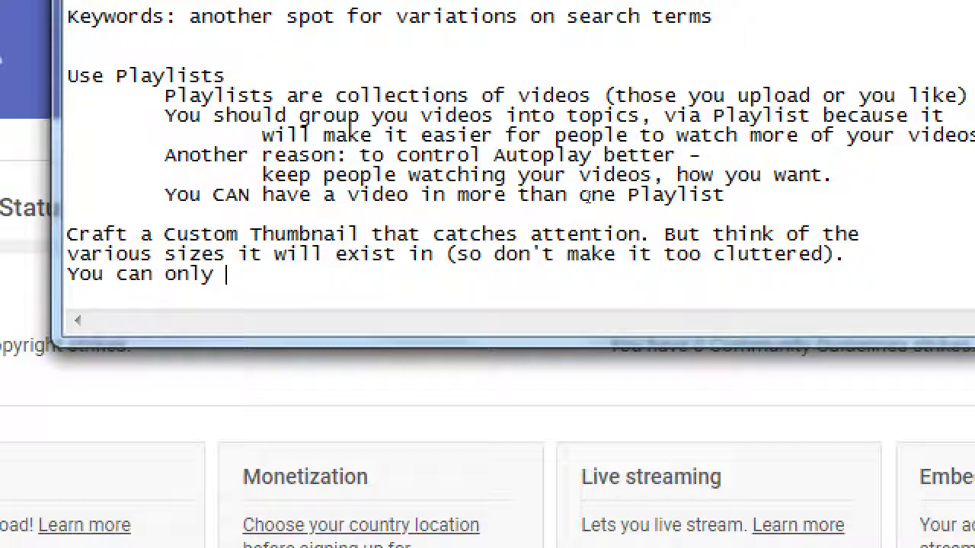
text(add cust)
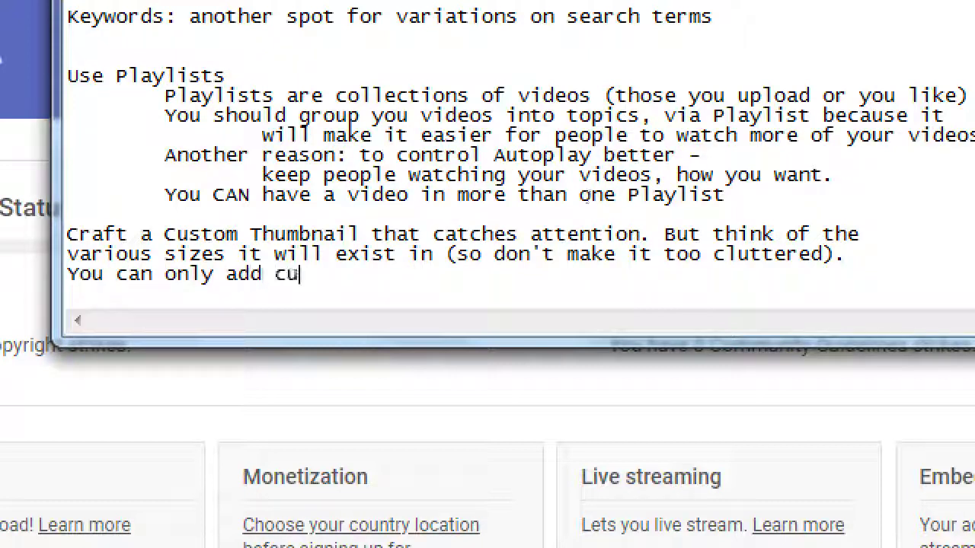
key(BackSpace)
key(BackSpace)
key(BackSpace)
key(BackSpace)
text(Custom)
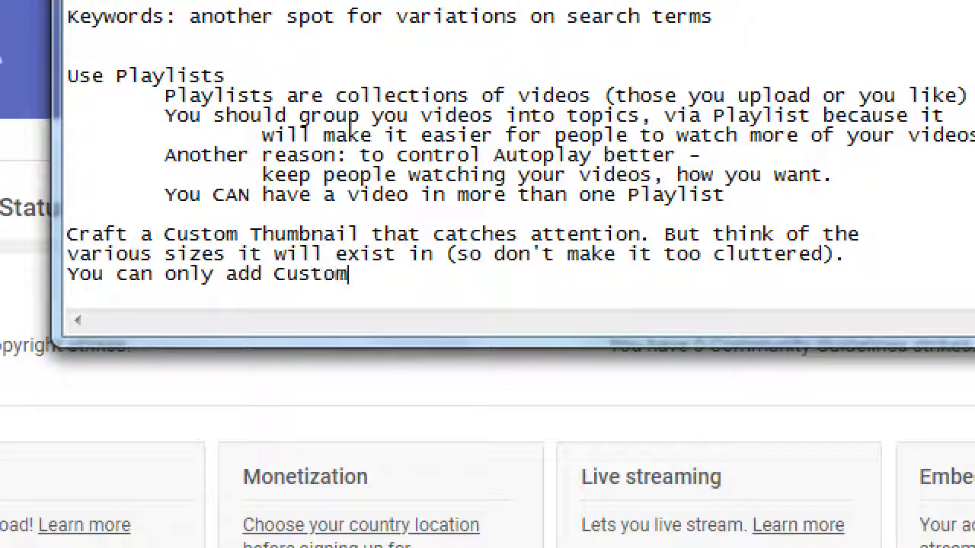
text( Thumbnails i)
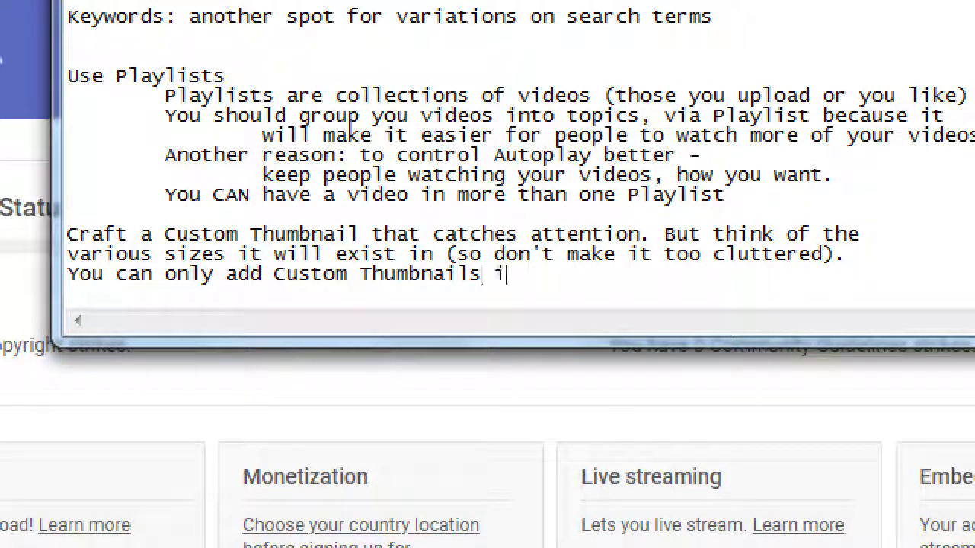
text(f you're Verified.)
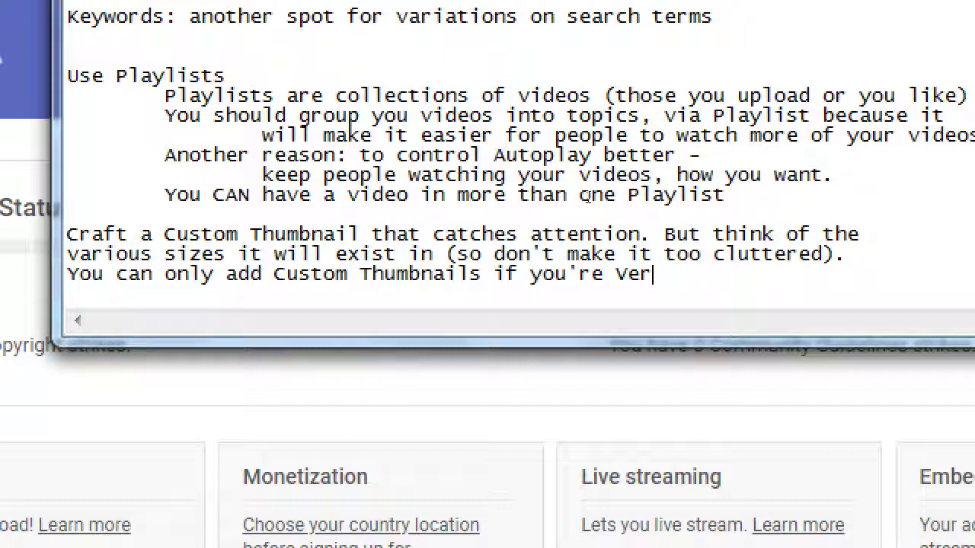
Leave blank lines after the thumbnail tip and replace the "(verif" fragment with "Verification is under Creator Studio >".
key(Return)
key(Return)
key(Return)
text((verif)
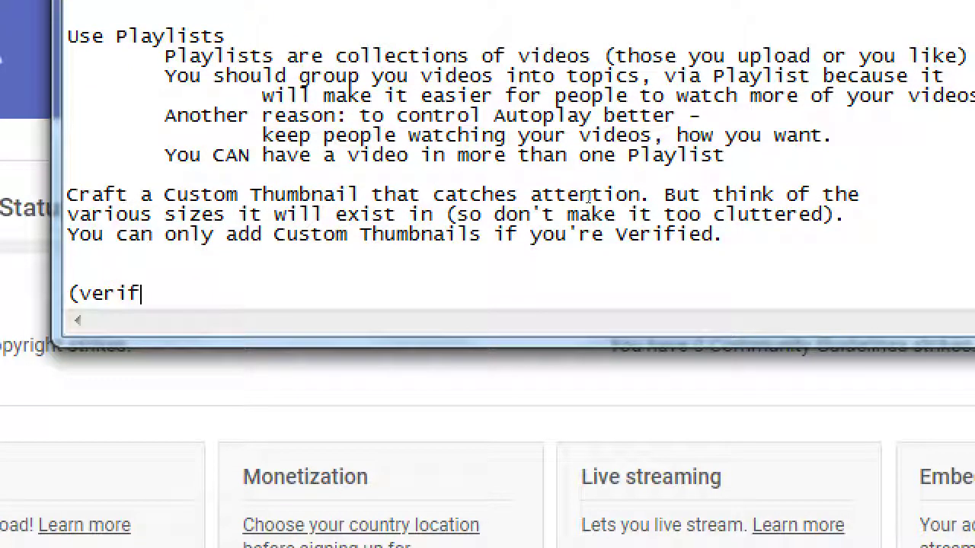
key(shift+Home)
text(Verification)
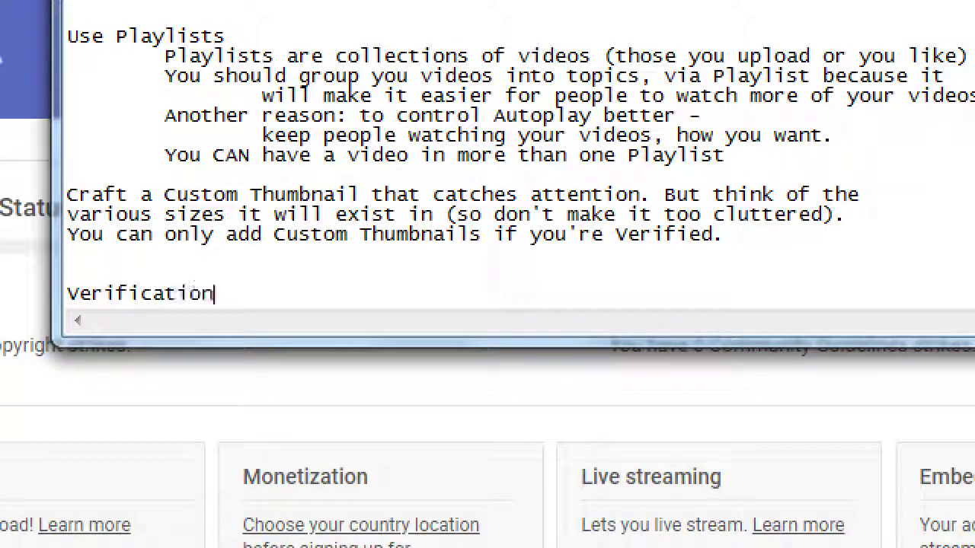
text( is under )
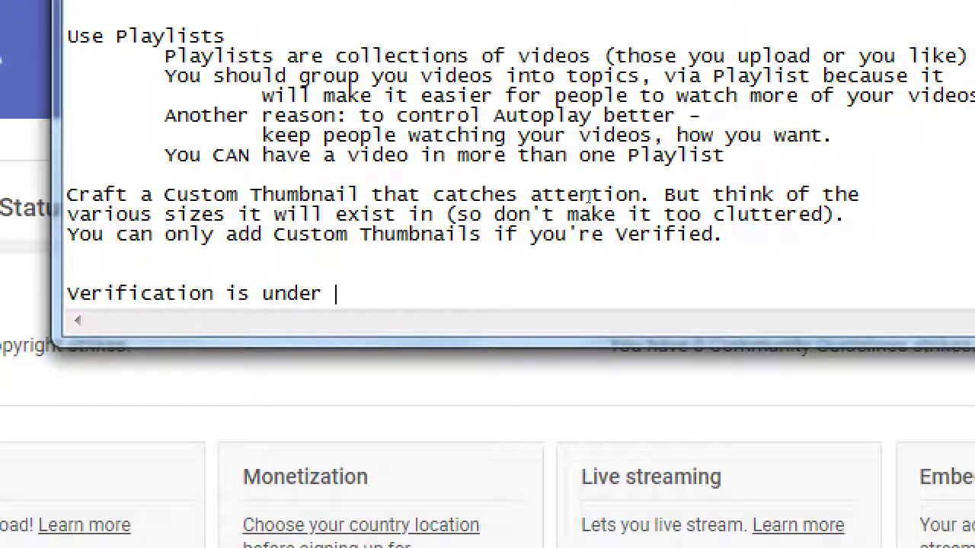
text(Creator Studei)
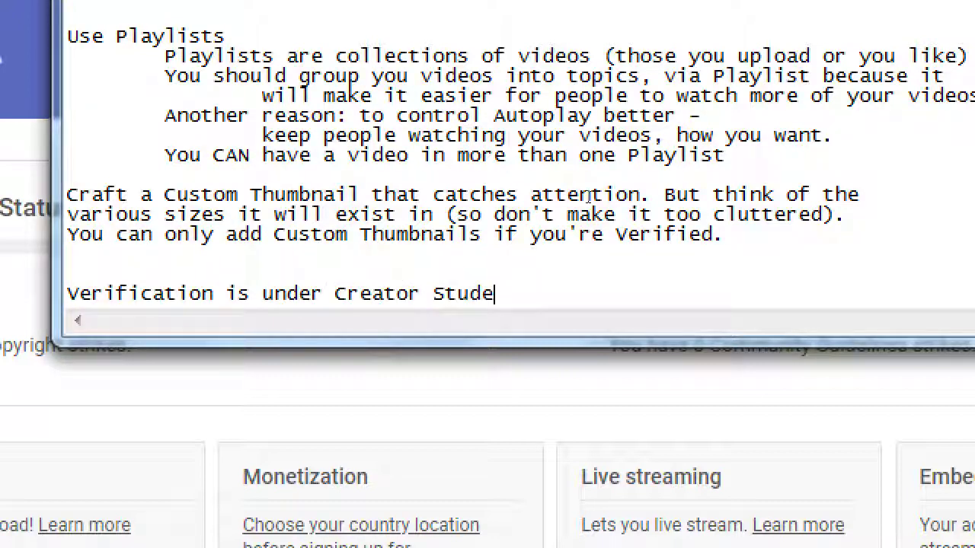
text(o)
key(BackSpace)
key(BackSpace)
text(io > )
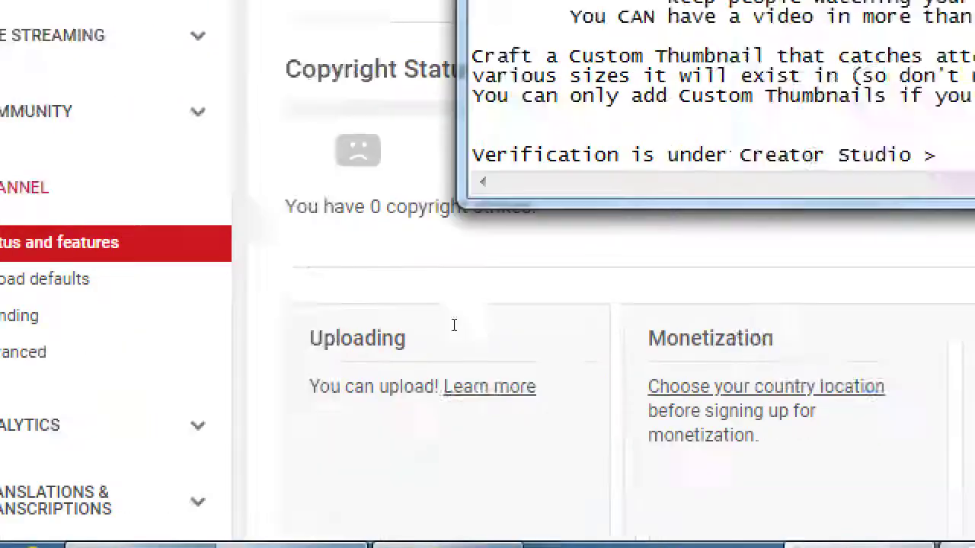
Complete the verification path in the notes with "Channel > Status and Features" and start a new line.
text(Channe)
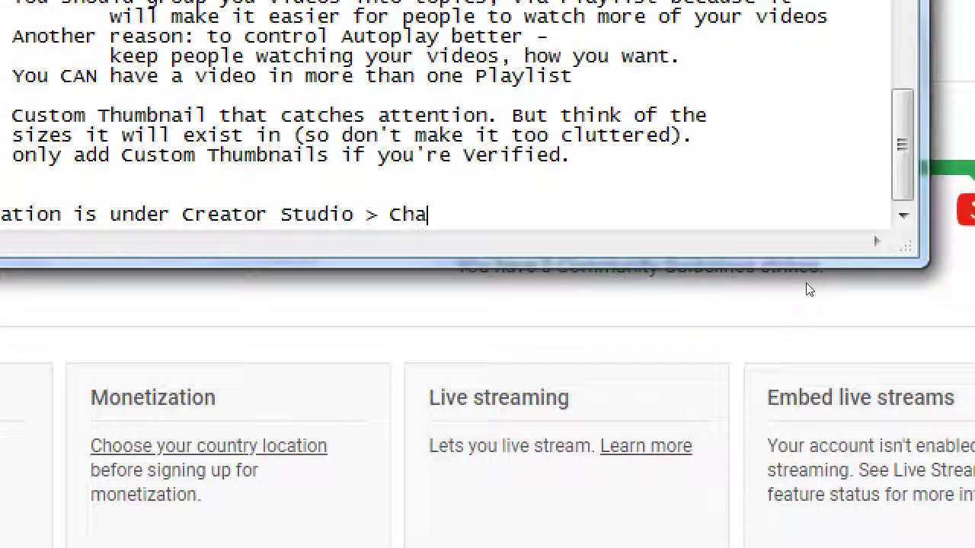
text(l > Status)
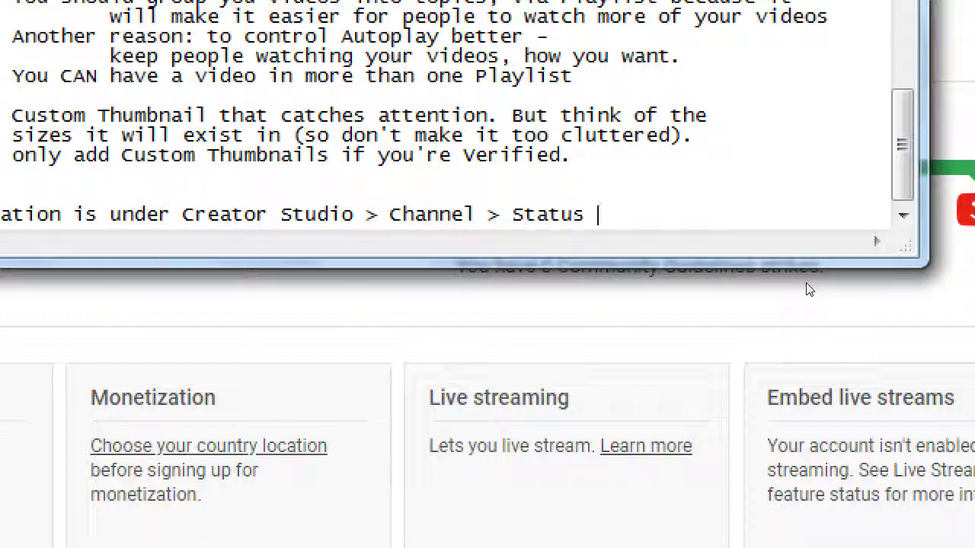
text( and Fea)
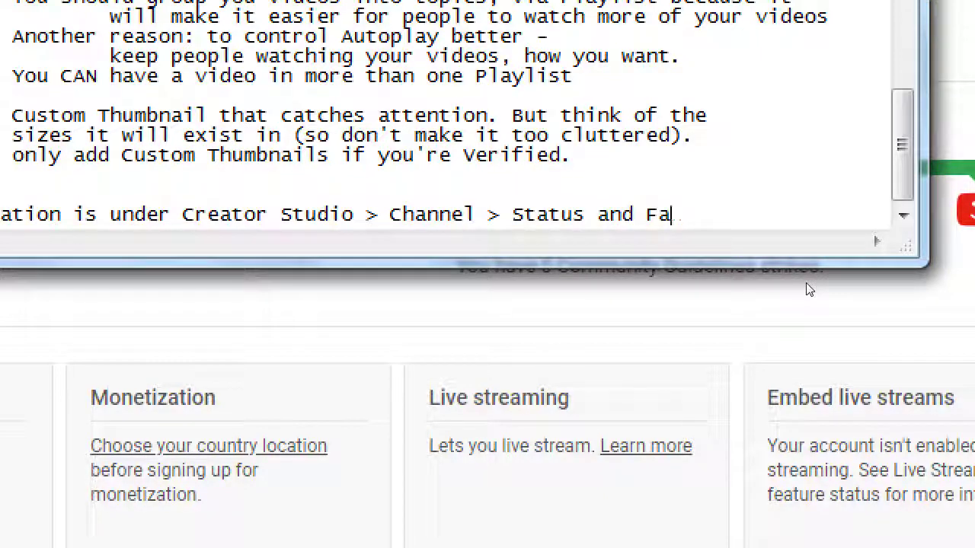
key(BackSpace)
text(eature)
text(s)
key(Return)
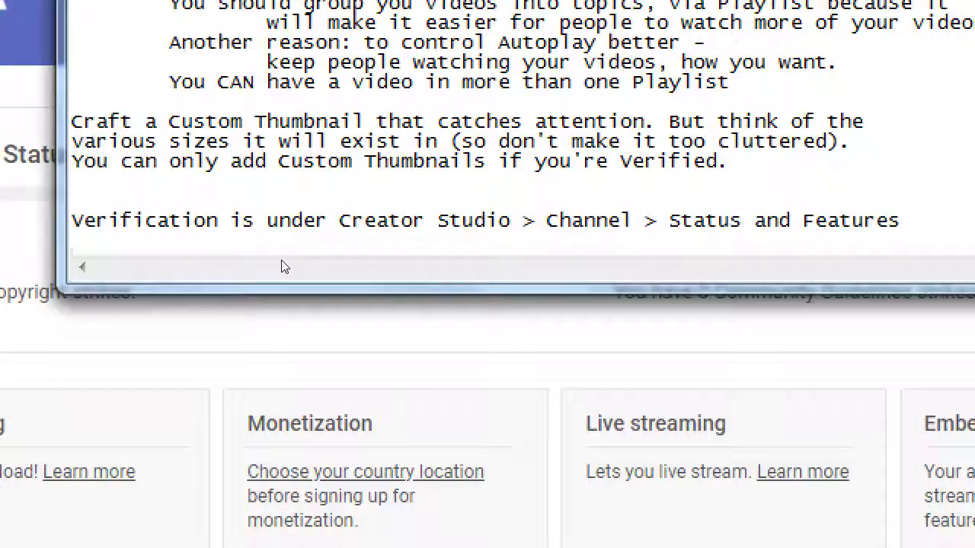
Write "You get MANY great features for Verifying, so do it ASAP!" below the verification path.
text(Yo ug)
key(BackSpace)
key(BackSpace)
key(BackSpace)
text(ut get)
key(BackSpace)
key(BackSpace)
key(BackSpace)
key(BackSpace)
key(BackSpace)
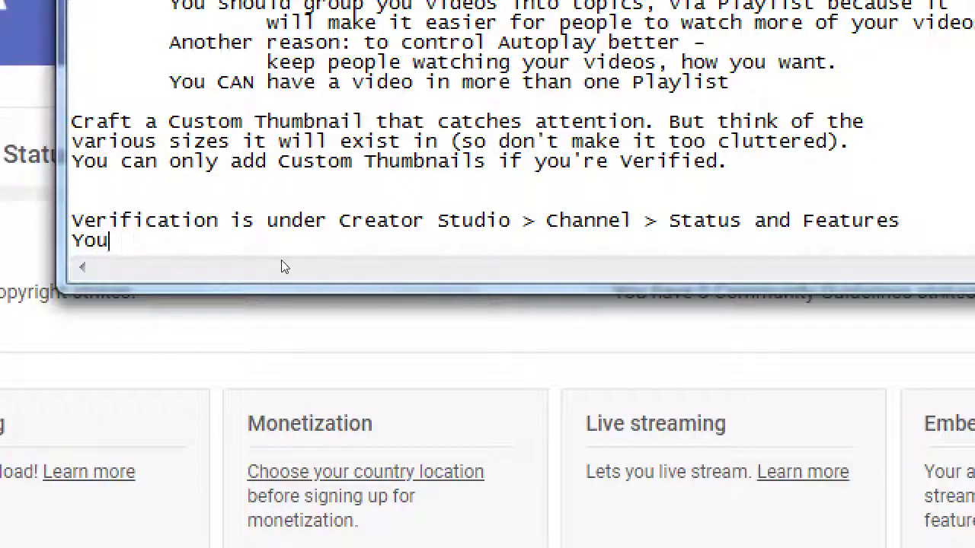
text(get MANY)
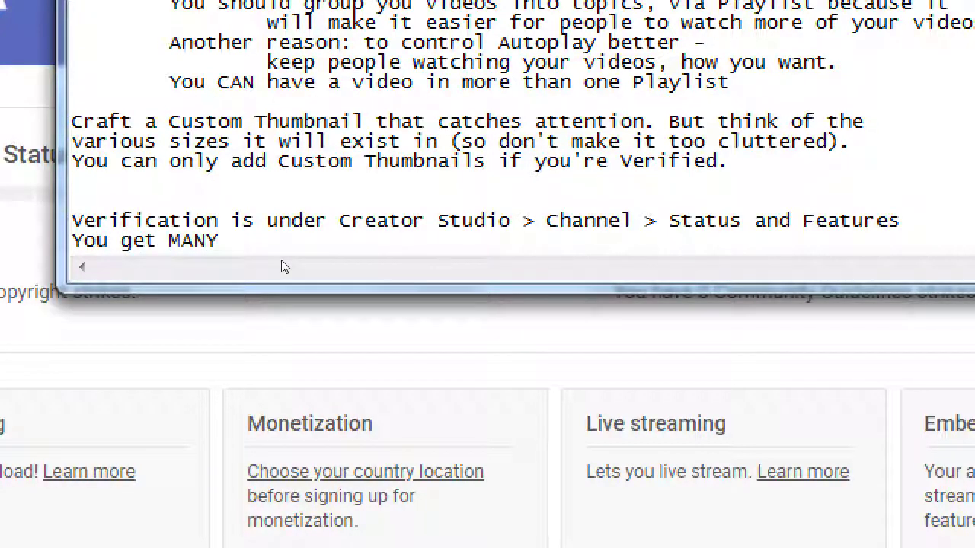
text( great fi)
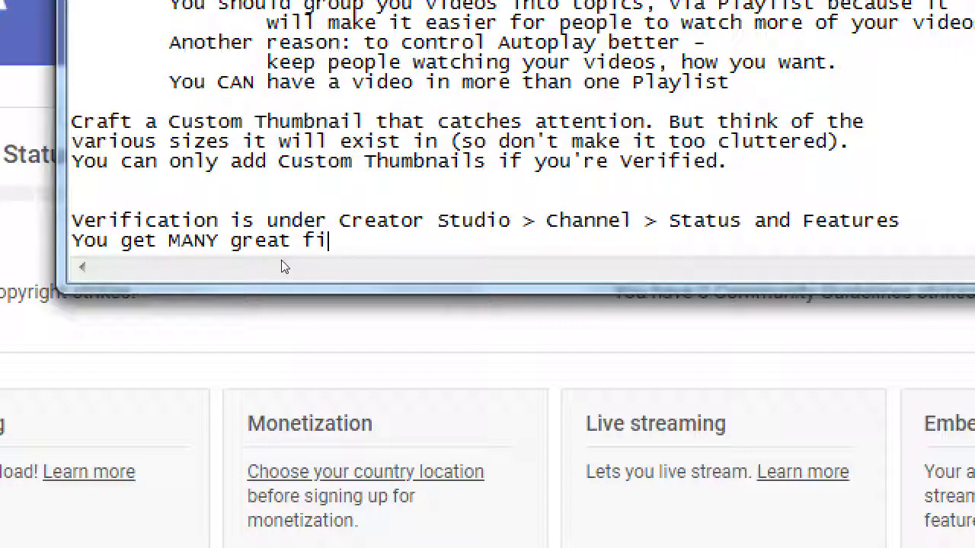
key(BackSpace)
text(eatures for V)
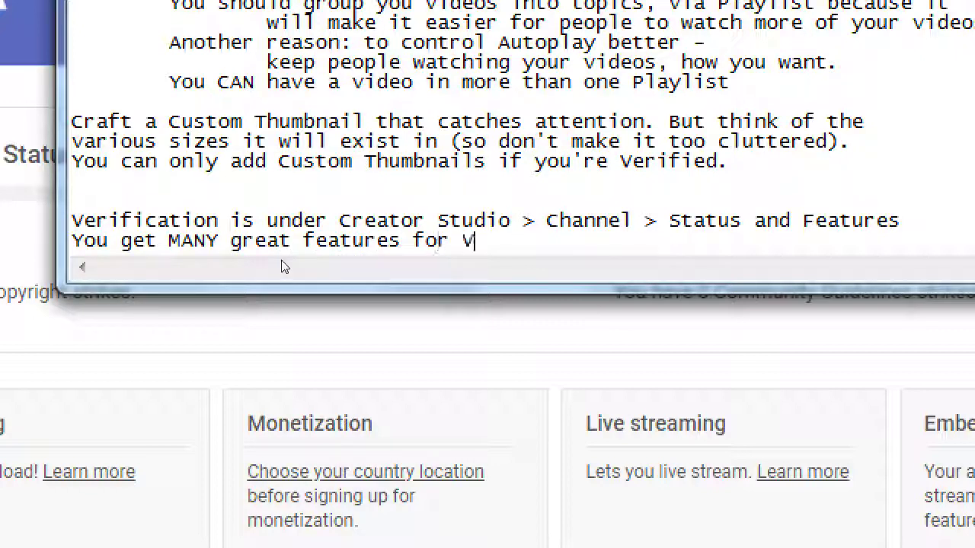
text(erifying, so do it)
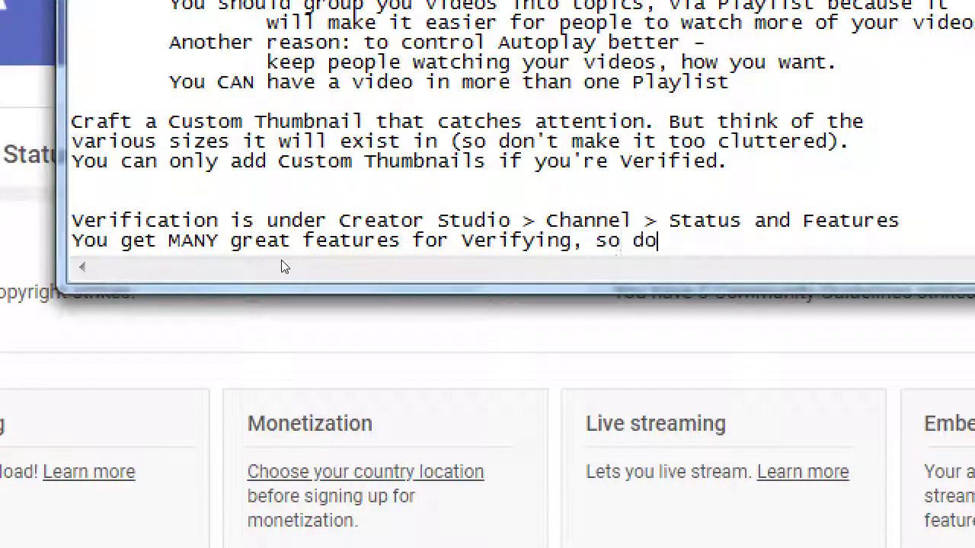
text( ASAP!)
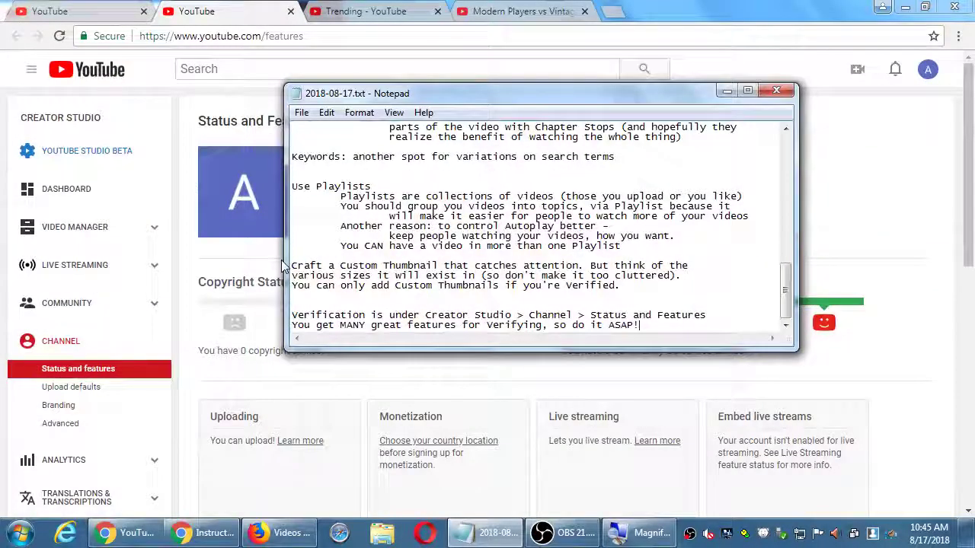
Switch to the Magic Crack-a-Pack playlist in the browser, look through its video thumbnails and return to the Notepad notes.
click(487, 7)
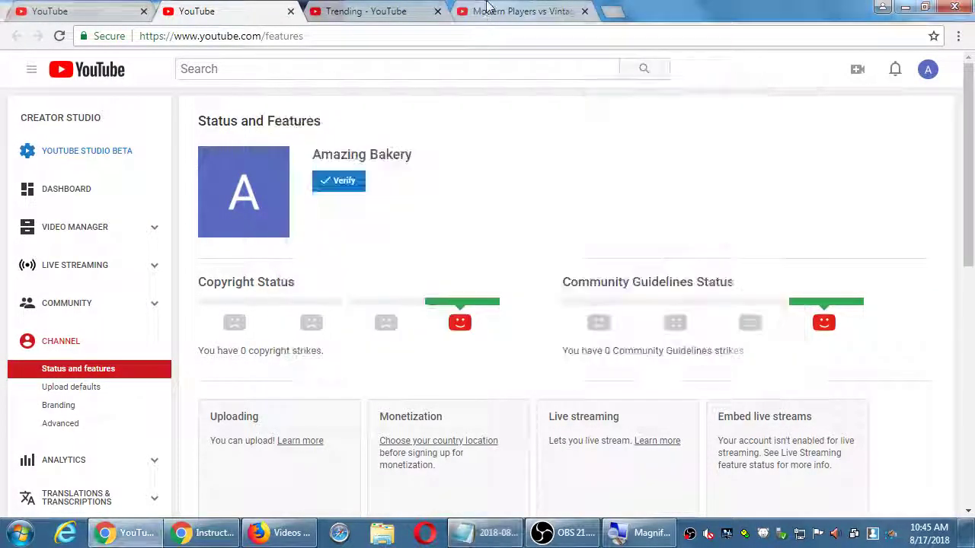
click(488, 7)
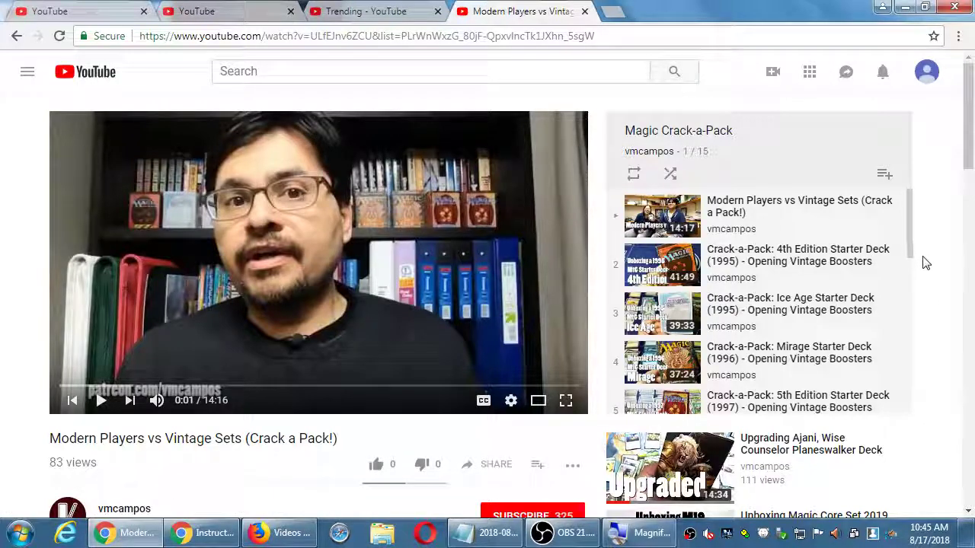
scroll(861, 373, down, 2)
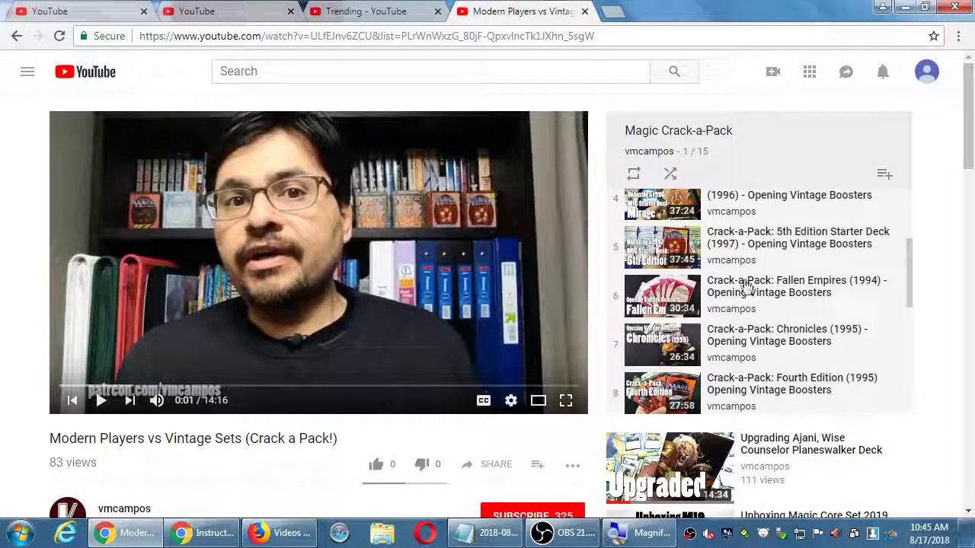
scroll(747, 285, down, 2)
scroll(792, 304, down, 1)
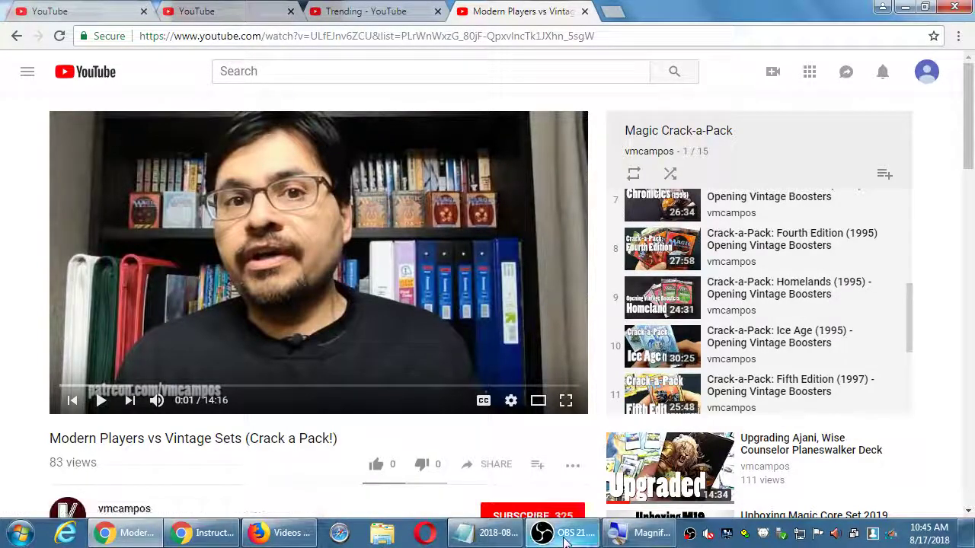
click(484, 536)
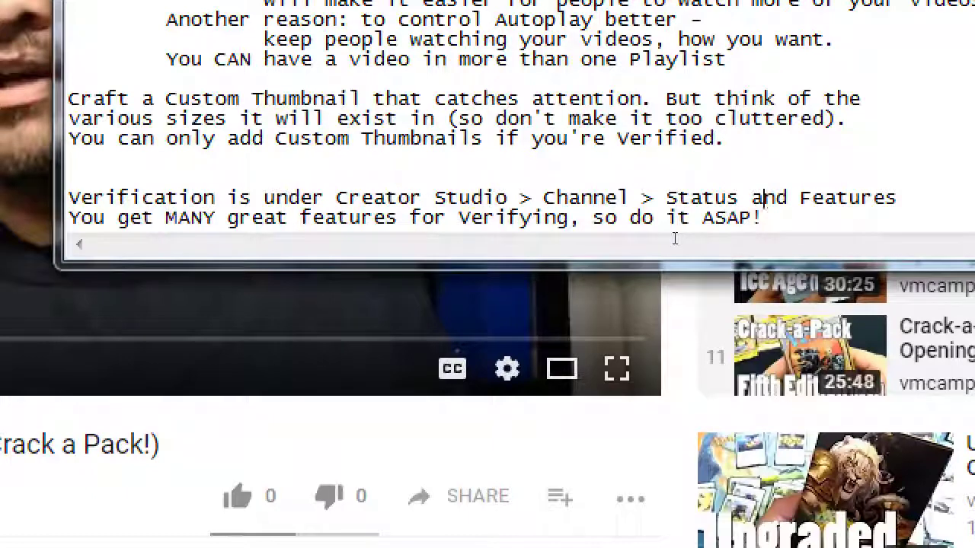
Below the Verified line of the thumbnail tip, add "Be caerful: there is some amout of 'dead space' at bottom right," and start a new line.
key(Up)
key(Up)
key(Up)
key(Up)
key(Home)
key(End)
key(Return)
text(Be c)
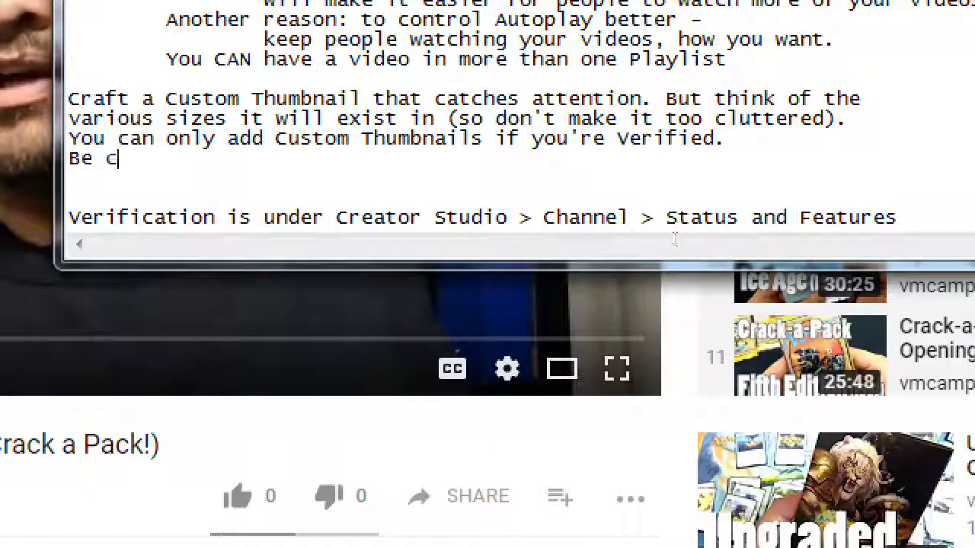
text(aerful: i)
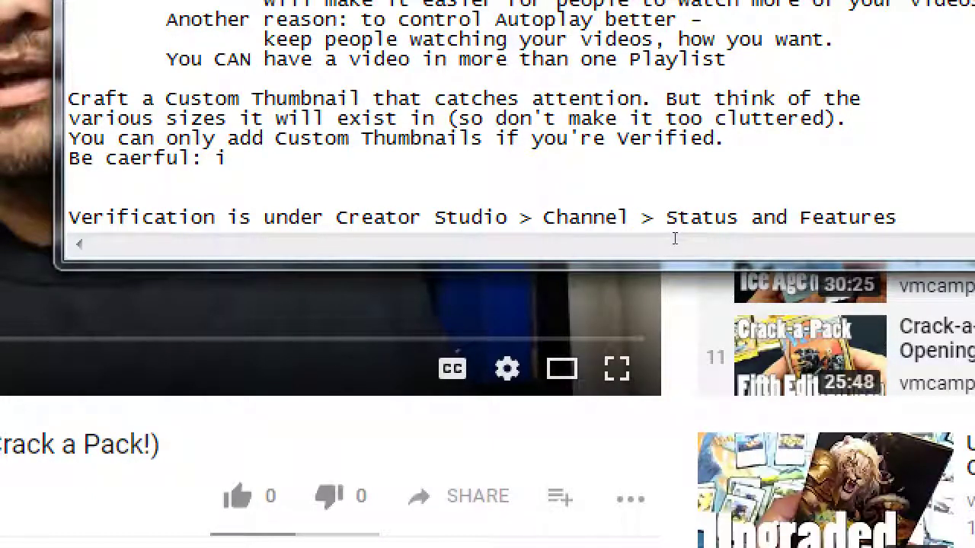
key(BackSpace)
text(there is some am)
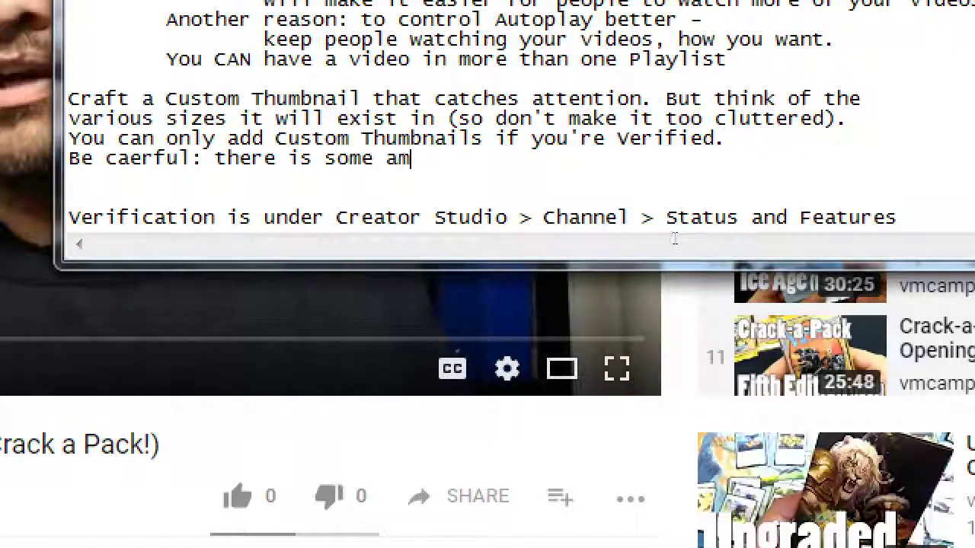
text(out of 'de)
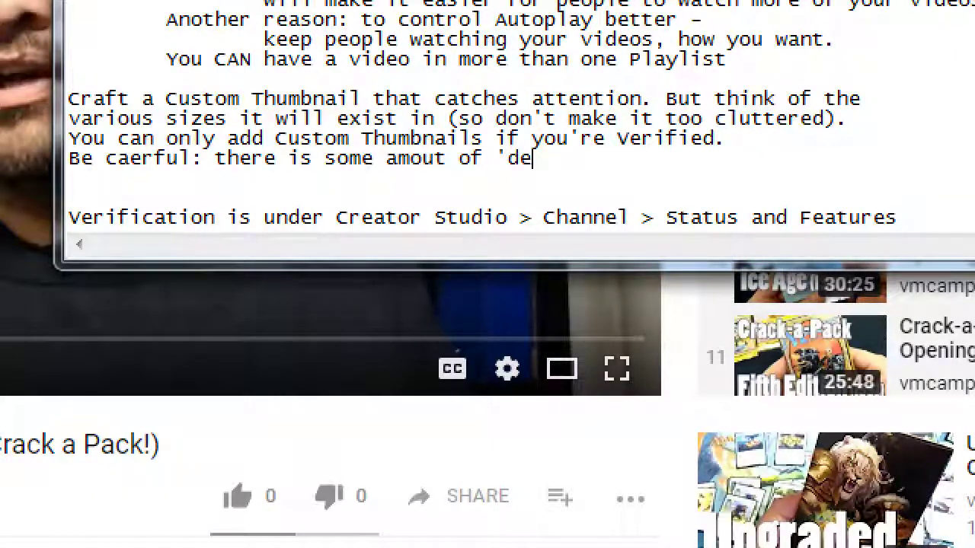
text(ad space' at botto)
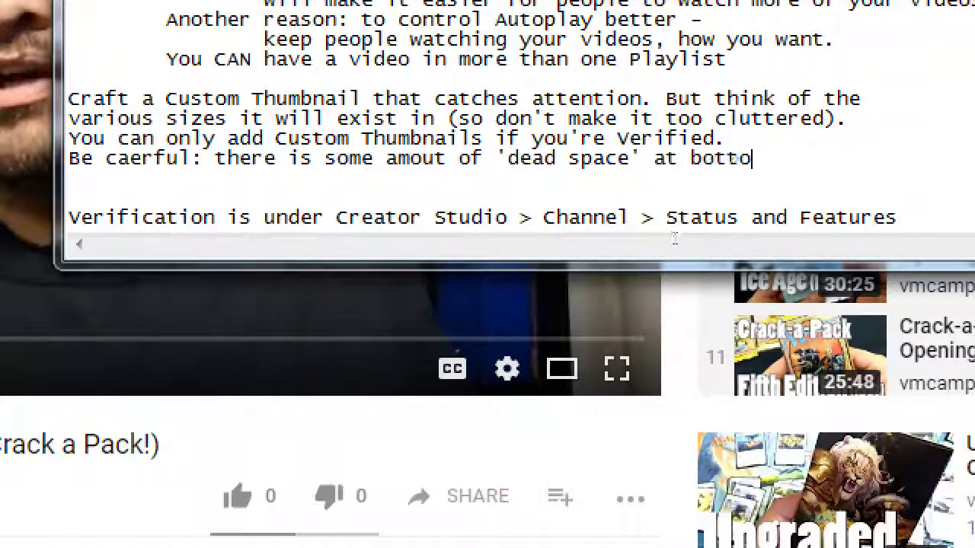
text(m right,)
key(Return)
Continue the dead space note with "where the length of the video covers the image. So don't put in".
text(where th)
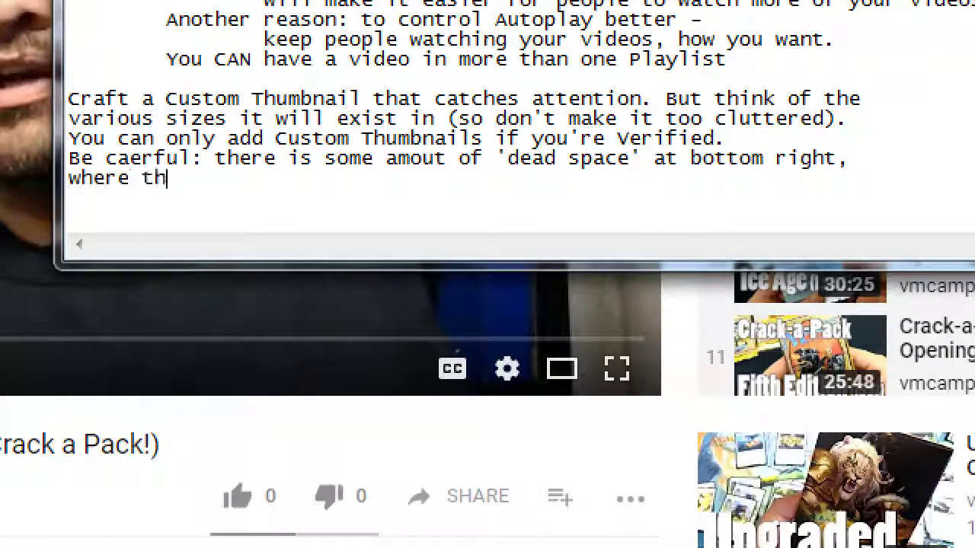
text(e time)
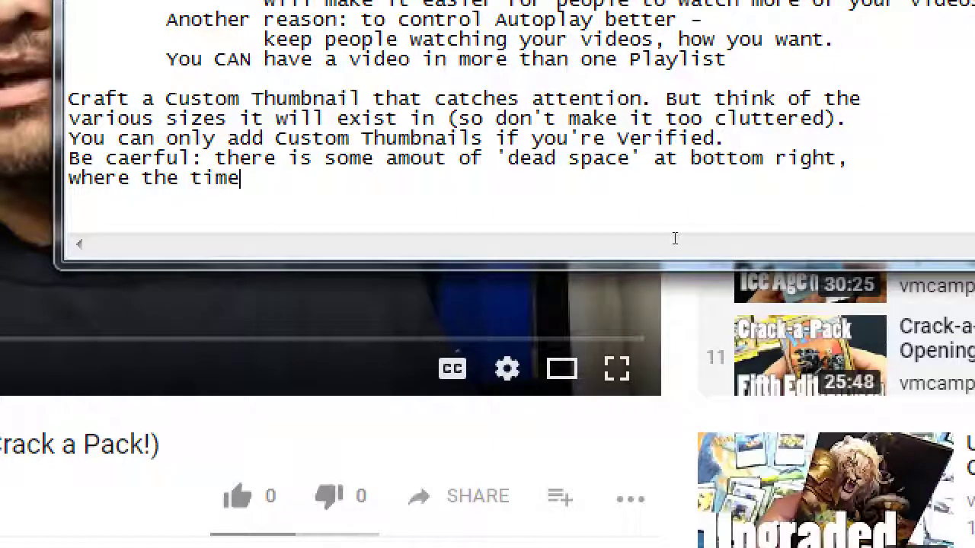
key(BackSpace)
key(BackSpace)
key(BackSpace)
key(BackSpace)
text(length of the vid)
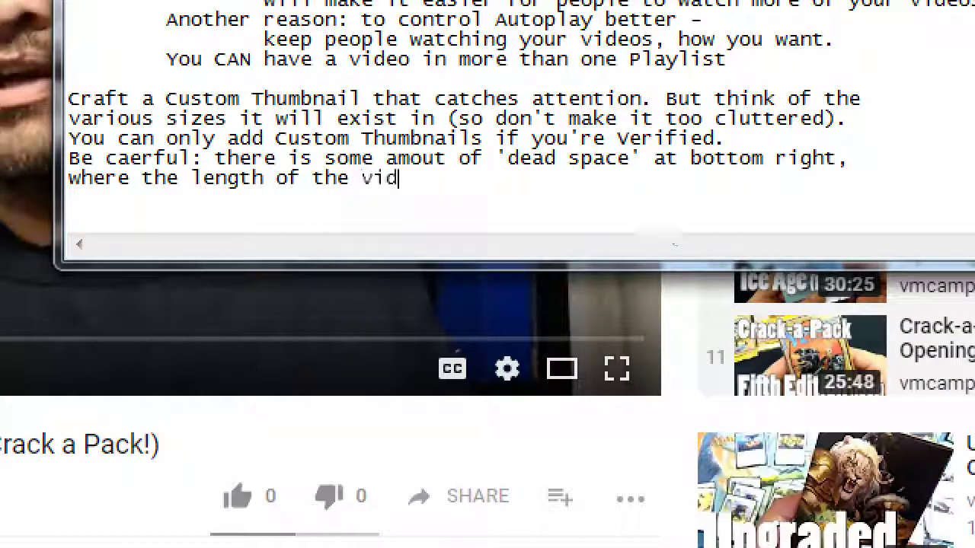
text(oe co)
key(BackSpace)
key(BackSpace)
key(BackSpace)
key(BackSpace)
text(eo covers the image. So don't bpu)
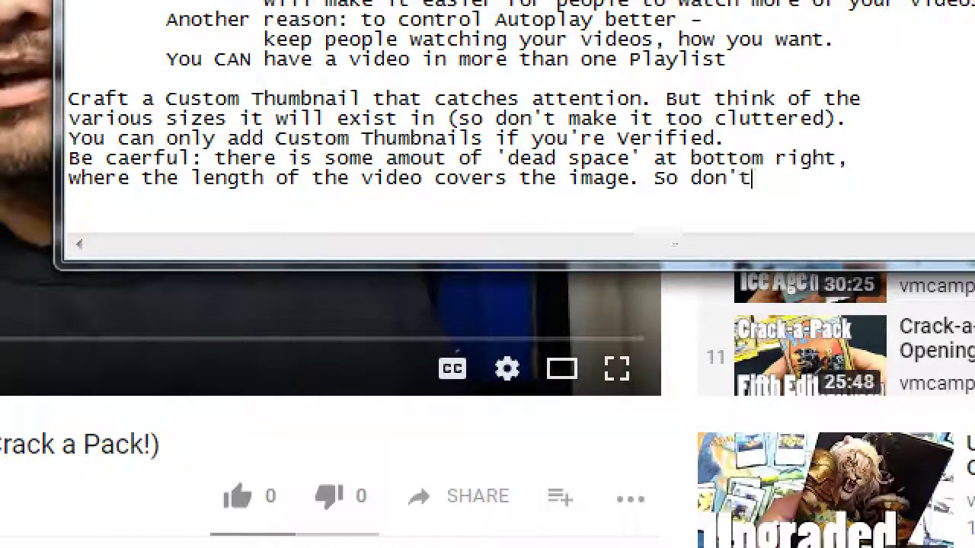
key(BackSpace)
key(BackSpace)
key(BackSpace)
text(put in)
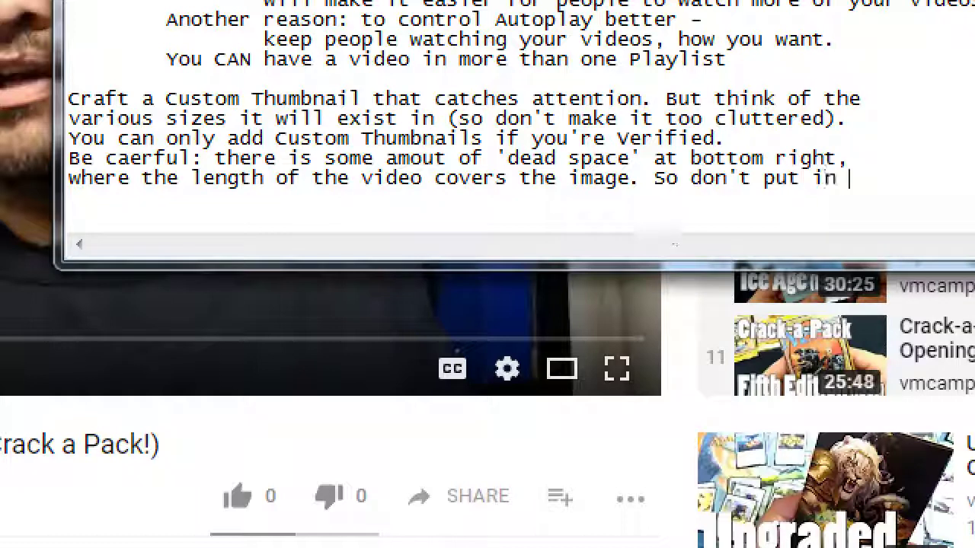
Finish the dead space note on a new line with "anything very important there.".
key(Return)
text(naything)
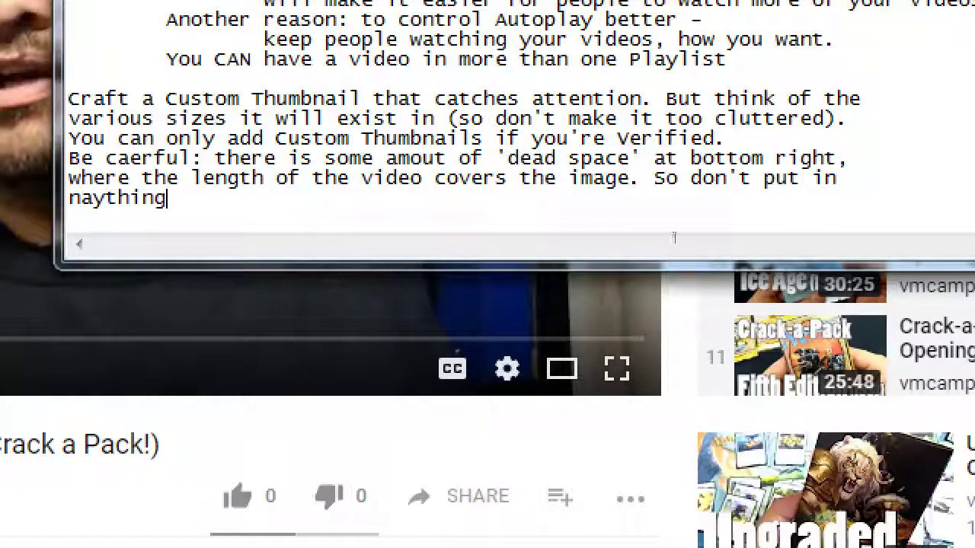
key(shift+Home)
text(anythyn)
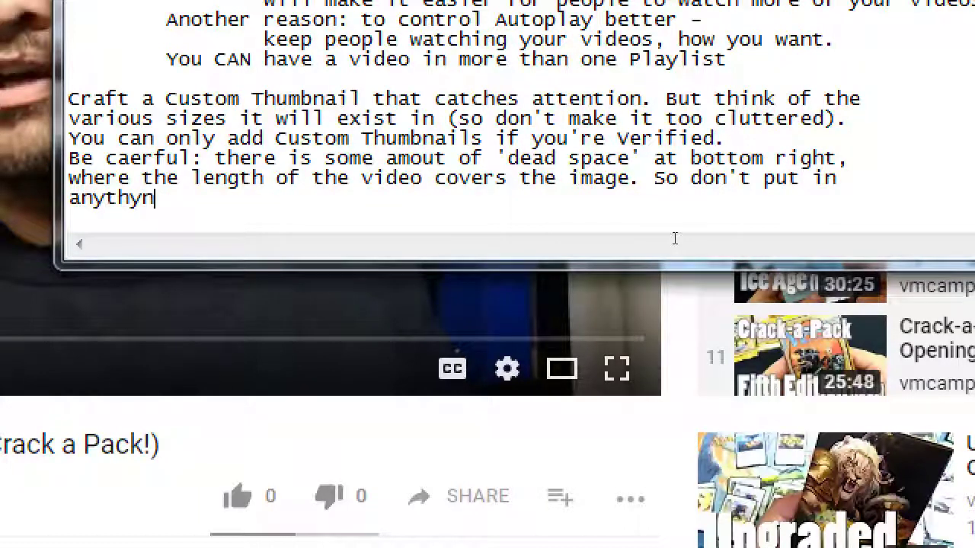
key(BackSpace)
key(BackSpace)
text(ing very import)
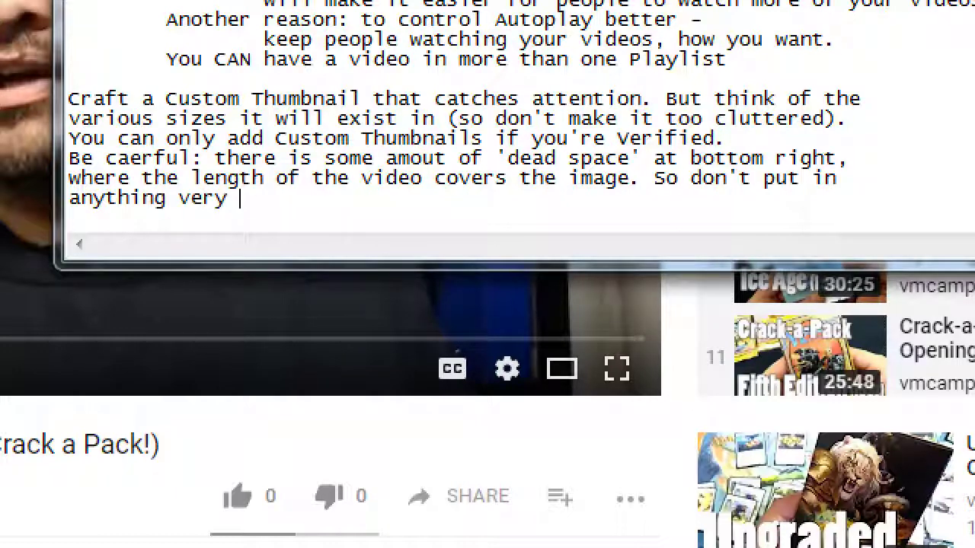
text(ant there.)
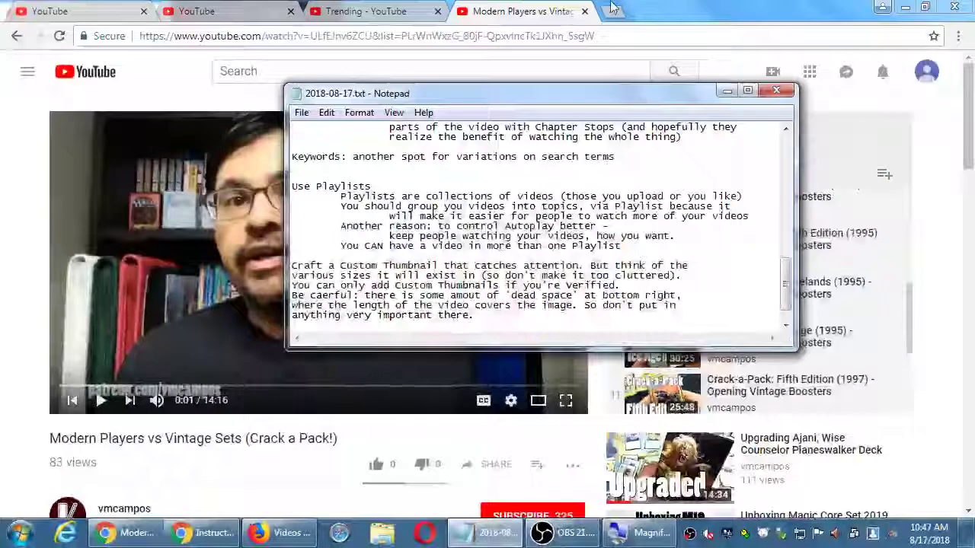
Switch to the Magic Crack-a-Pack playlist in Chrome and look back through its video thumbnails.
click(614, 7)
scroll(827, 303, up, 1)
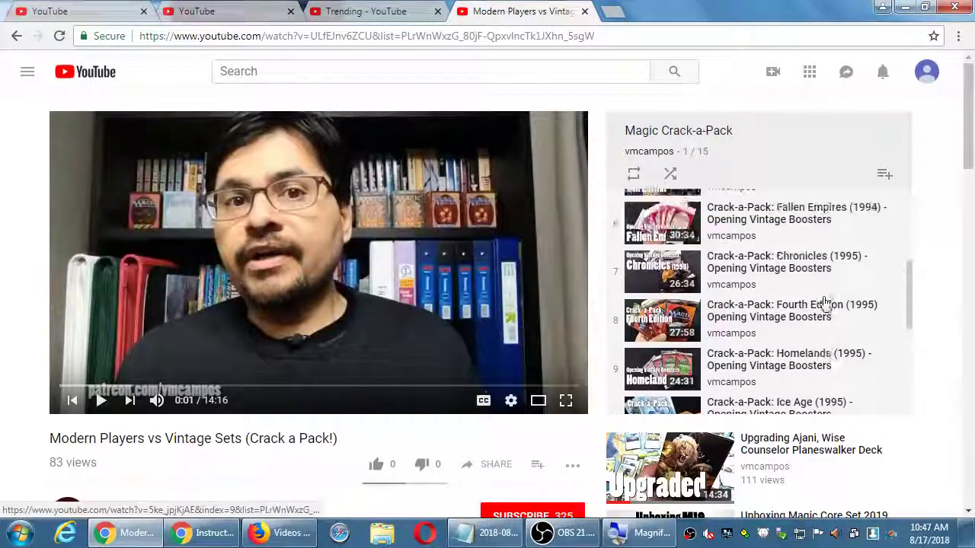
scroll(824, 303, up, 1)
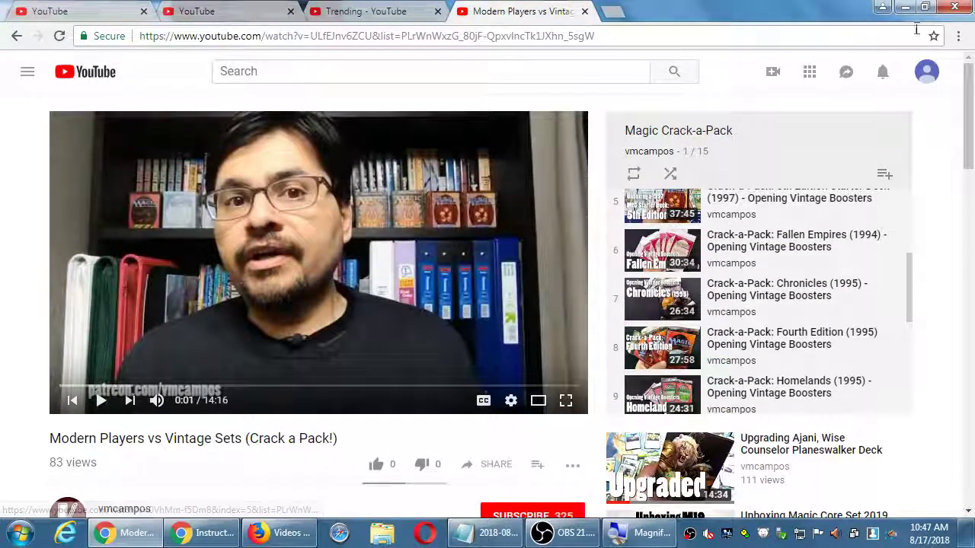
click(905, 6)
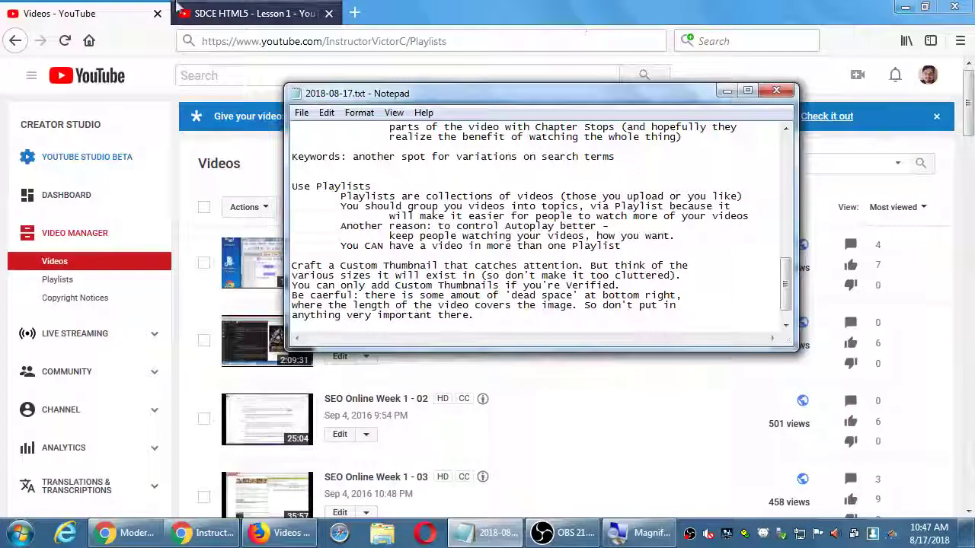
click(129, 532)
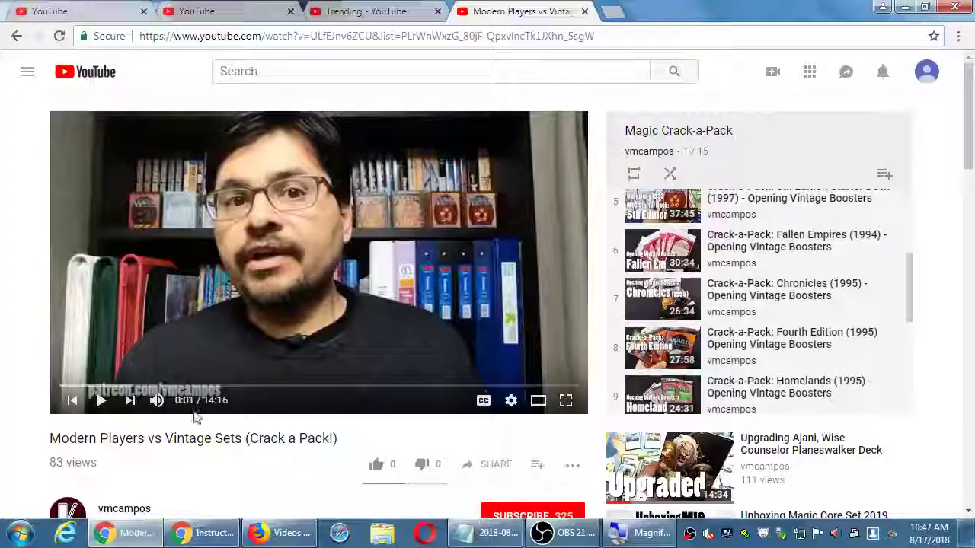
Return to the Moto G5 Review video's edit page and review its thumbnails, description, tags and playlist settings.
click(87, 16)
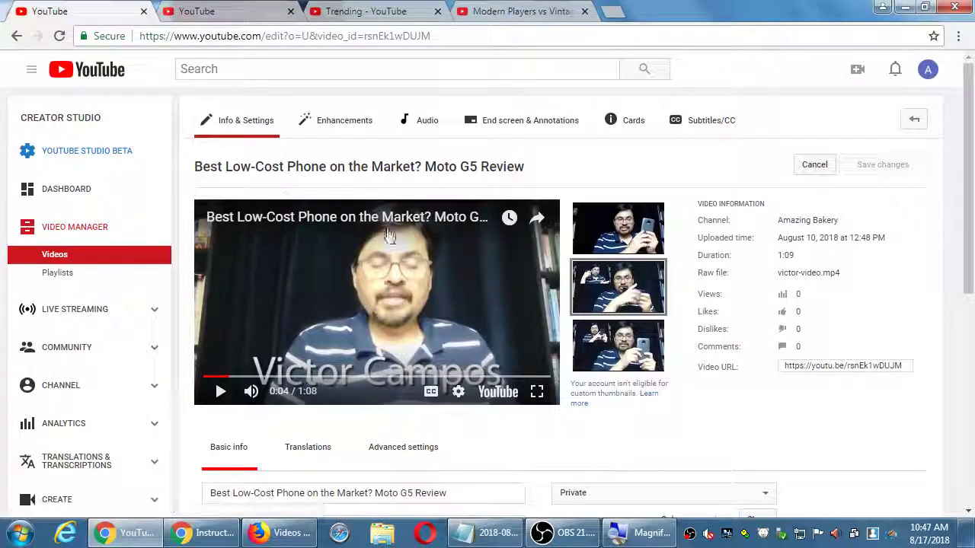
scroll(674, 341, down, 4)
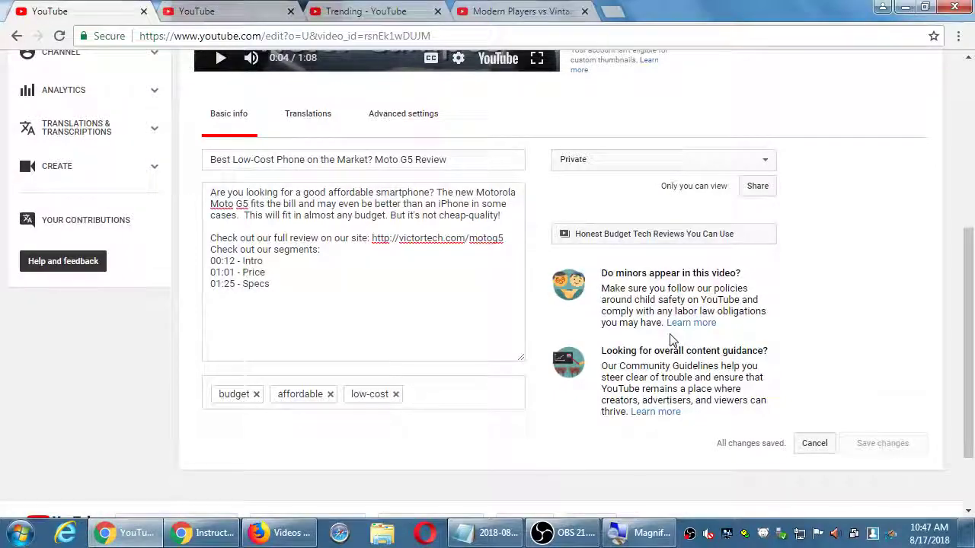
scroll(674, 341, up, 4)
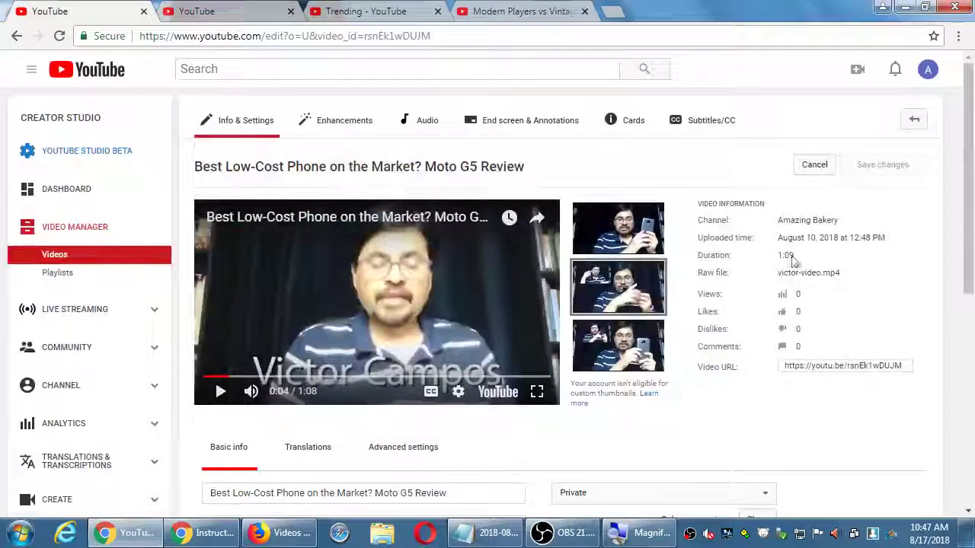
scroll(752, 288, down, 3)
scroll(681, 289, up, 3)
mouse_move(602, 222)
scroll(601, 222, down, 1)
scroll(887, 218, up, 1)
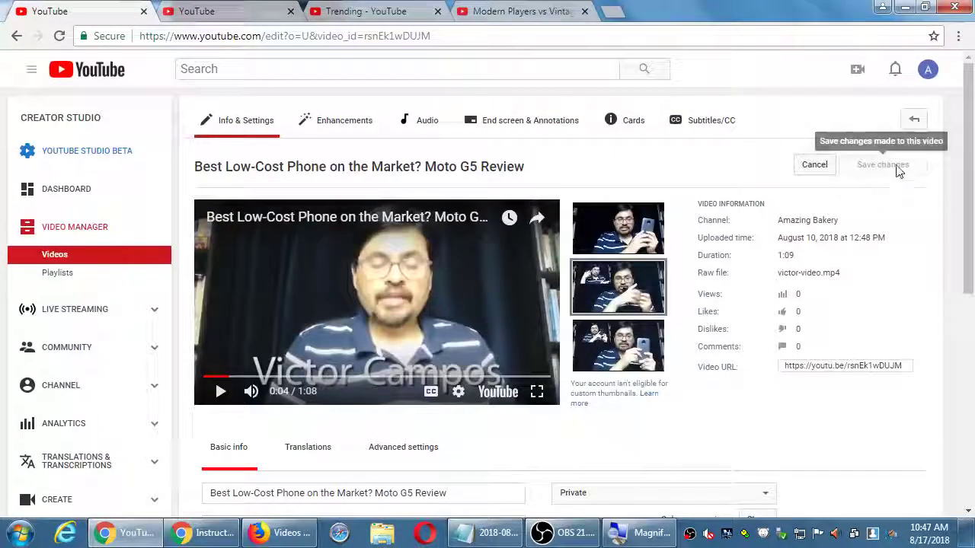